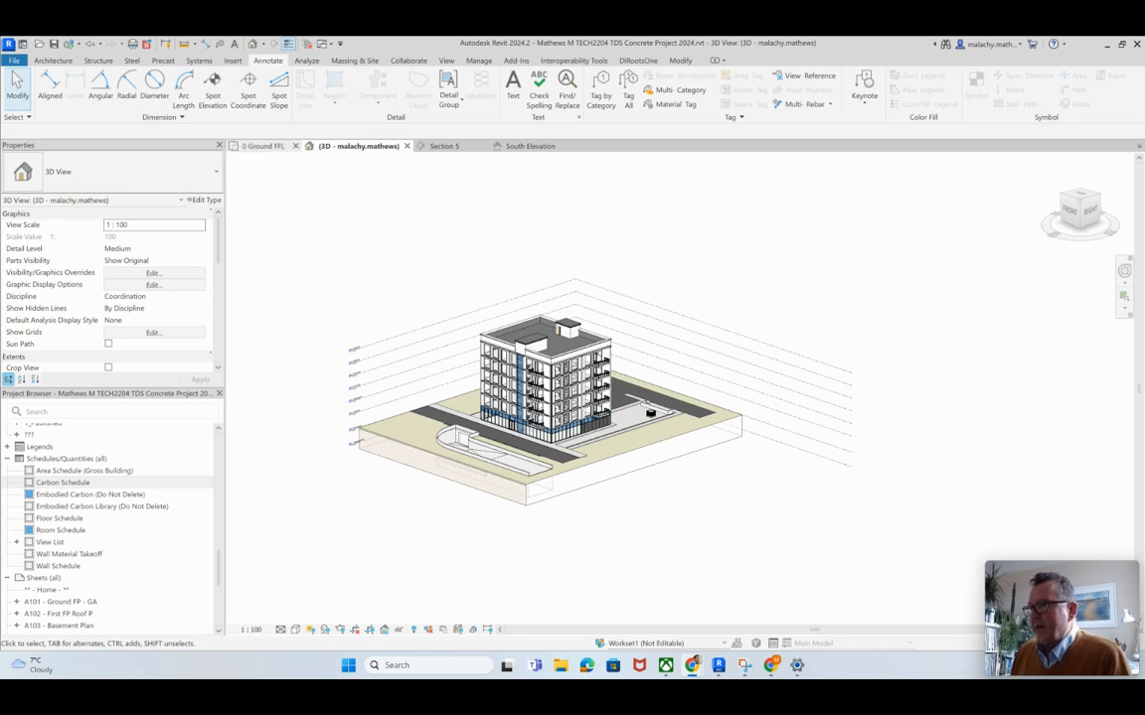
# Step: In the 0 Ground FFL plan, start a multi-category tag using the AT MC Construction Description_Type Mark type and review its type properties
pyautogui.click(263, 146)
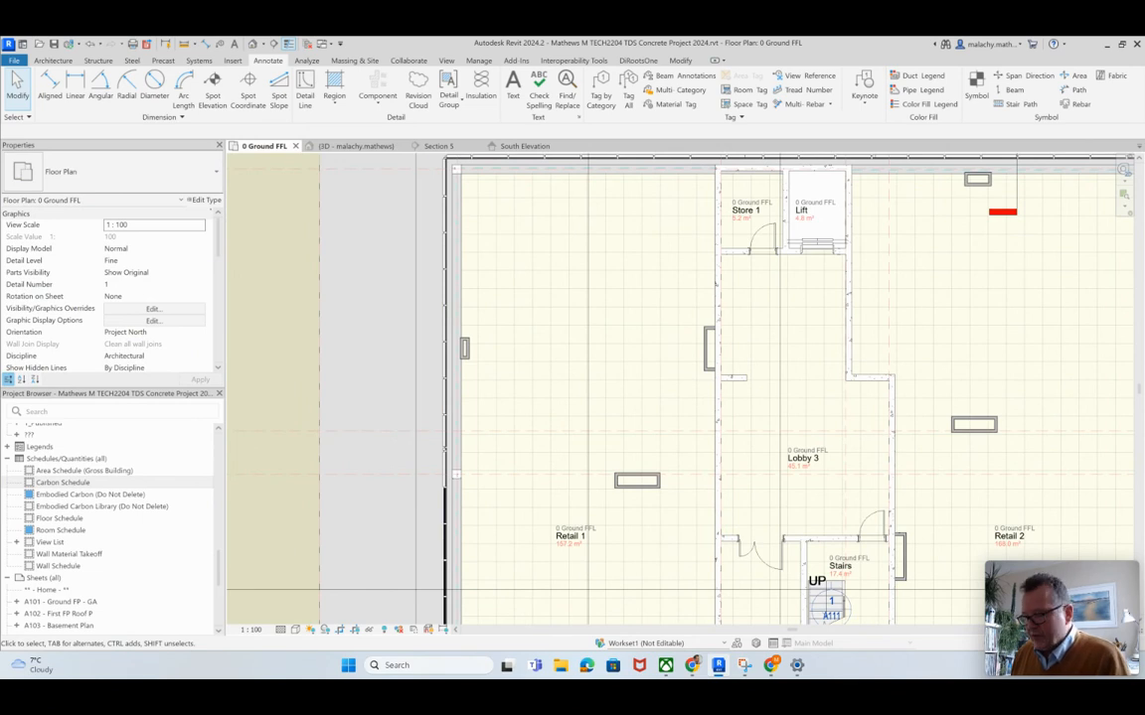
pyautogui.scroll(-4, 400, 313)
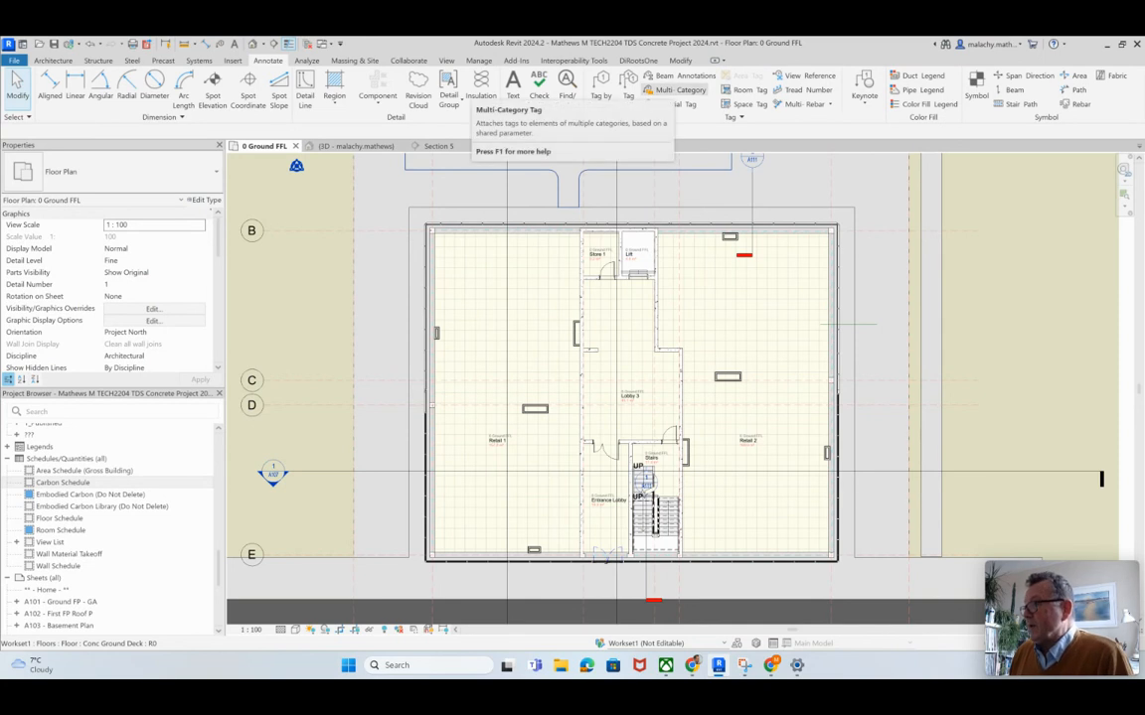
pyautogui.click(664, 90)
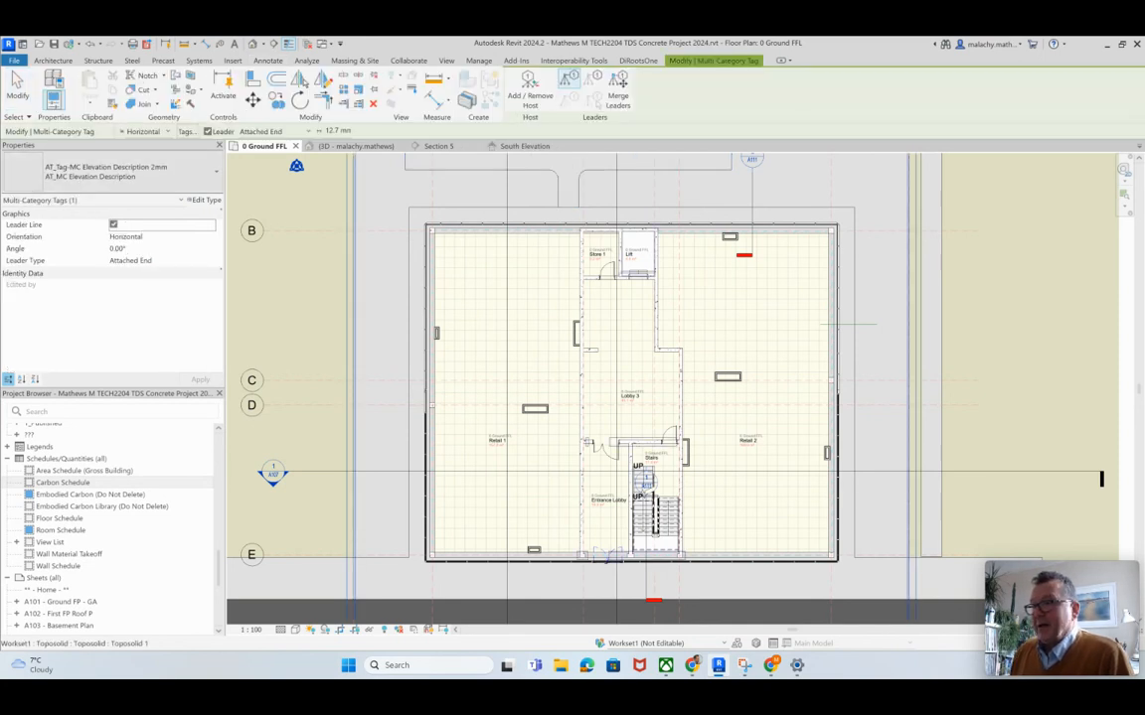
pyautogui.click(129, 171)
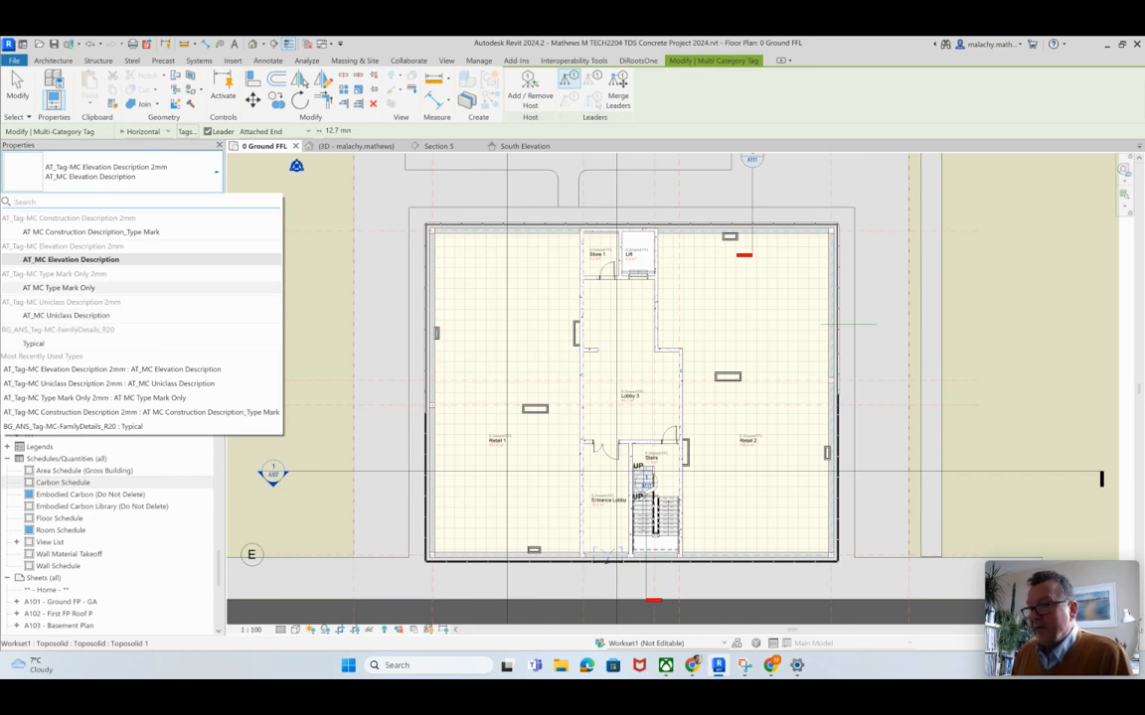
pyautogui.click(59, 288)
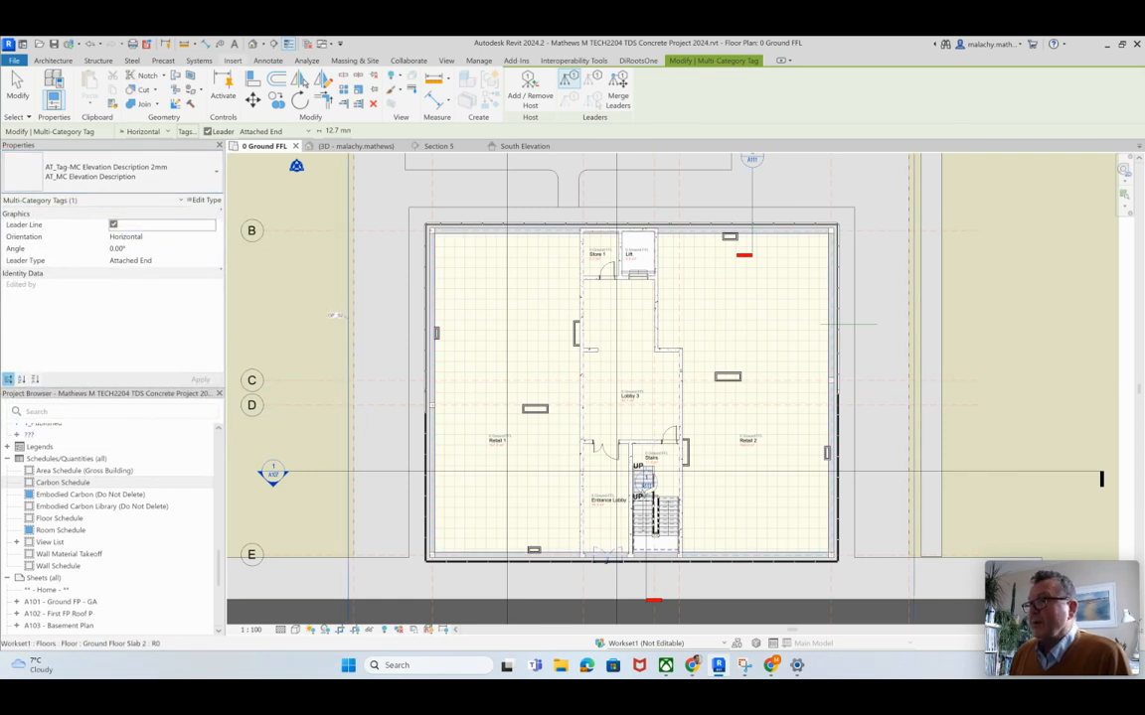
pyautogui.click(268, 61)
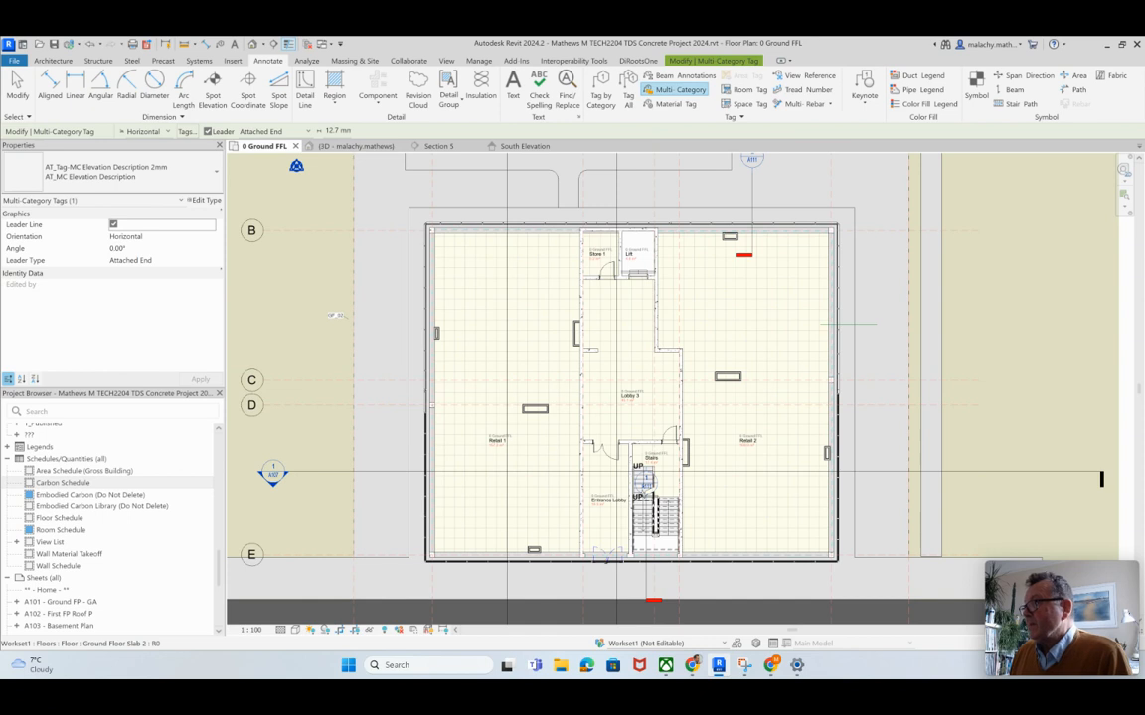
pyautogui.click(110, 174)
pyautogui.click(90, 232)
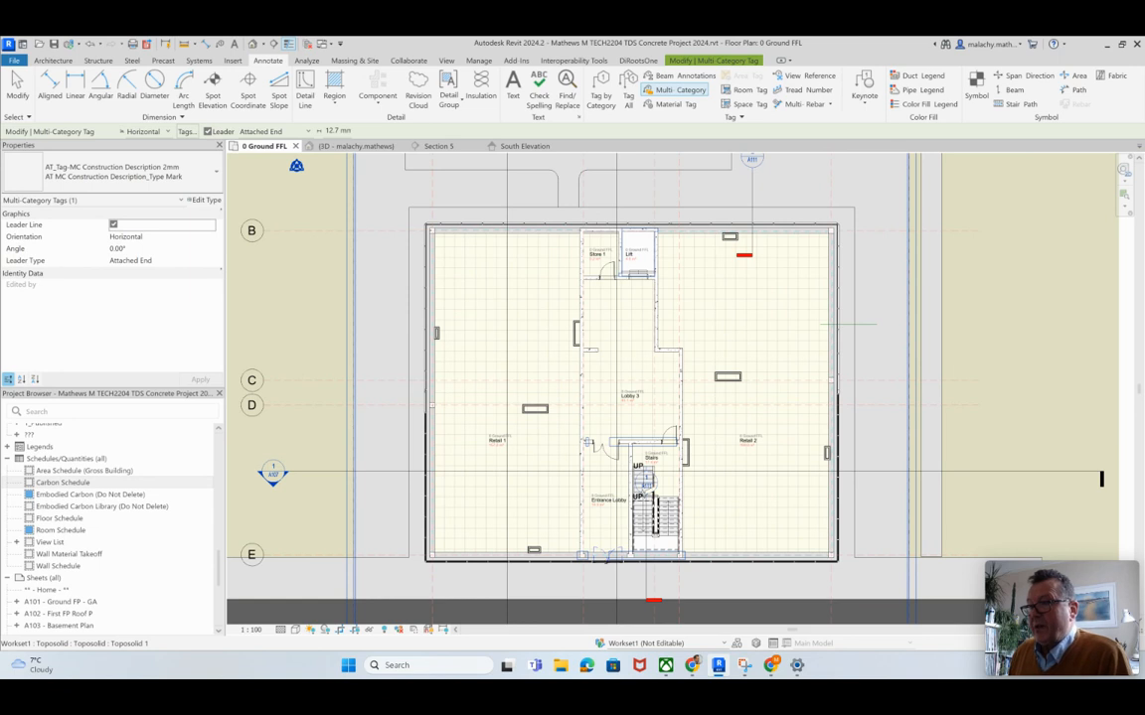
pyautogui.click(205, 201)
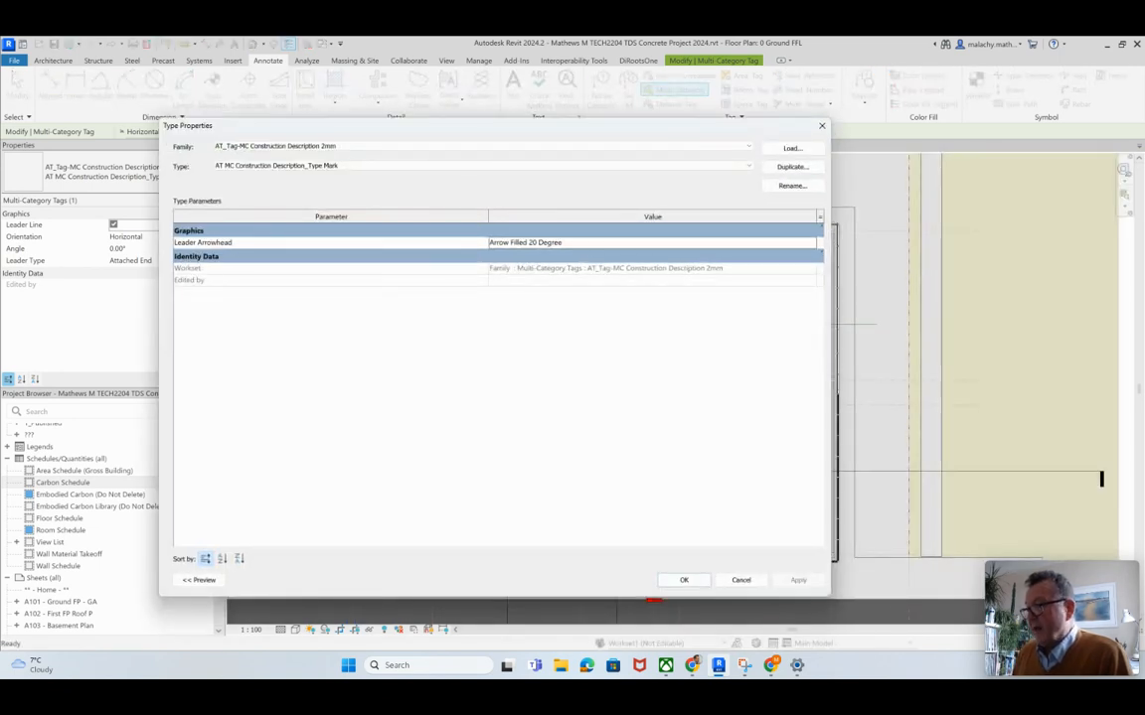
pyautogui.click(684, 581)
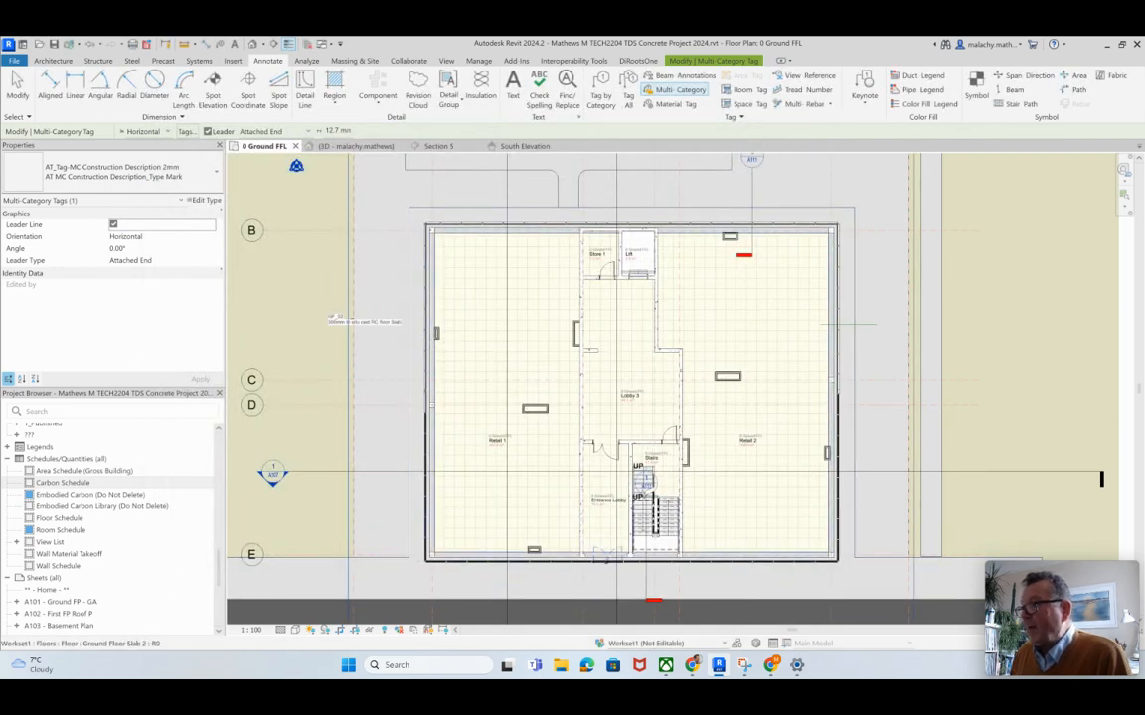
# Step: Try to tag the ground floor slab near the building's west edge with an attached-end leader
pyautogui.click(363, 322)
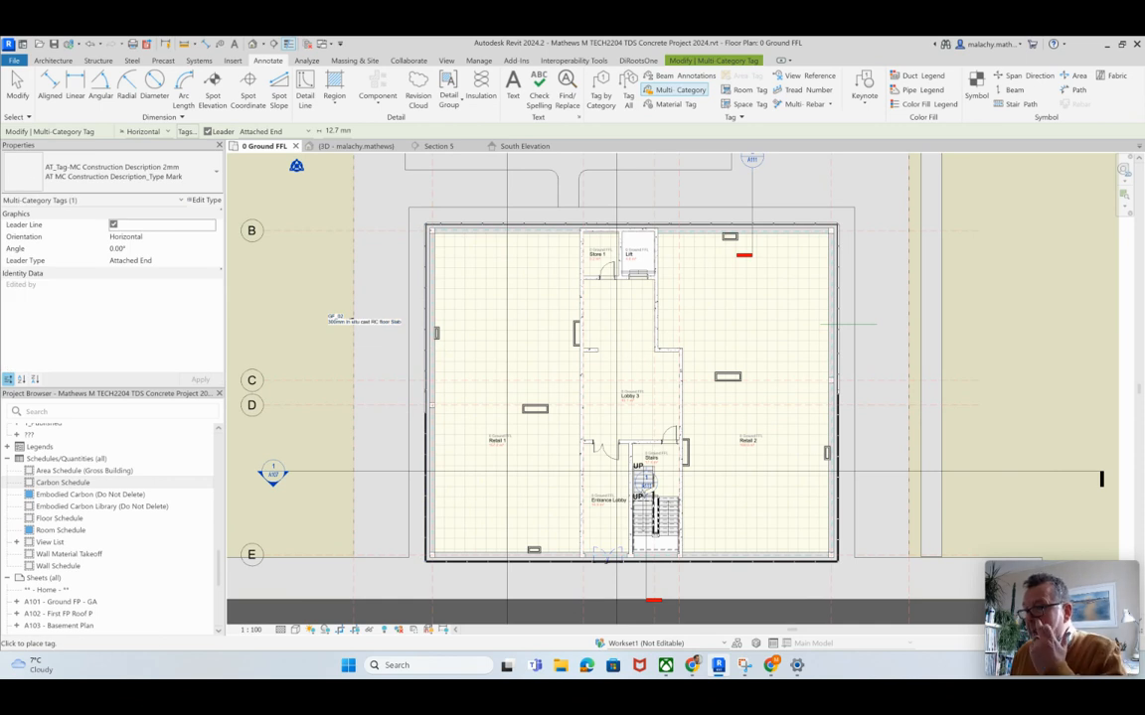
pyautogui.scroll(5, 363, 326)
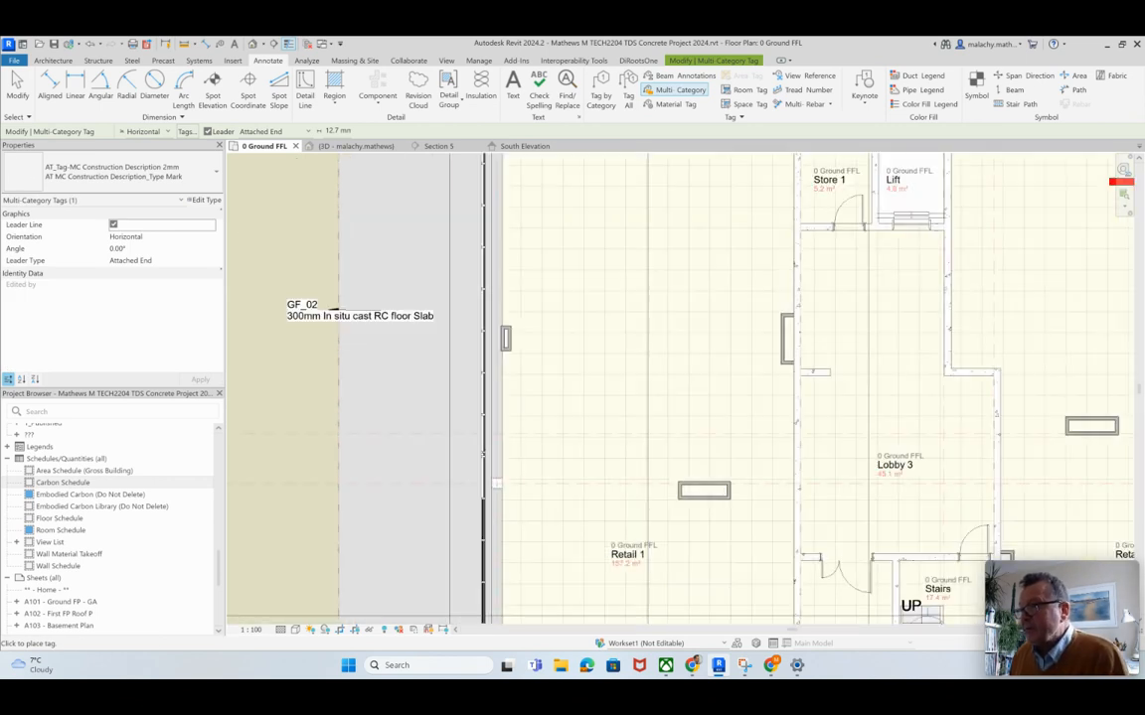
pyautogui.press('Escape')
pyautogui.click(298, 309)
pyautogui.moveTo(321, 308); pyautogui.dragTo(492, 393)
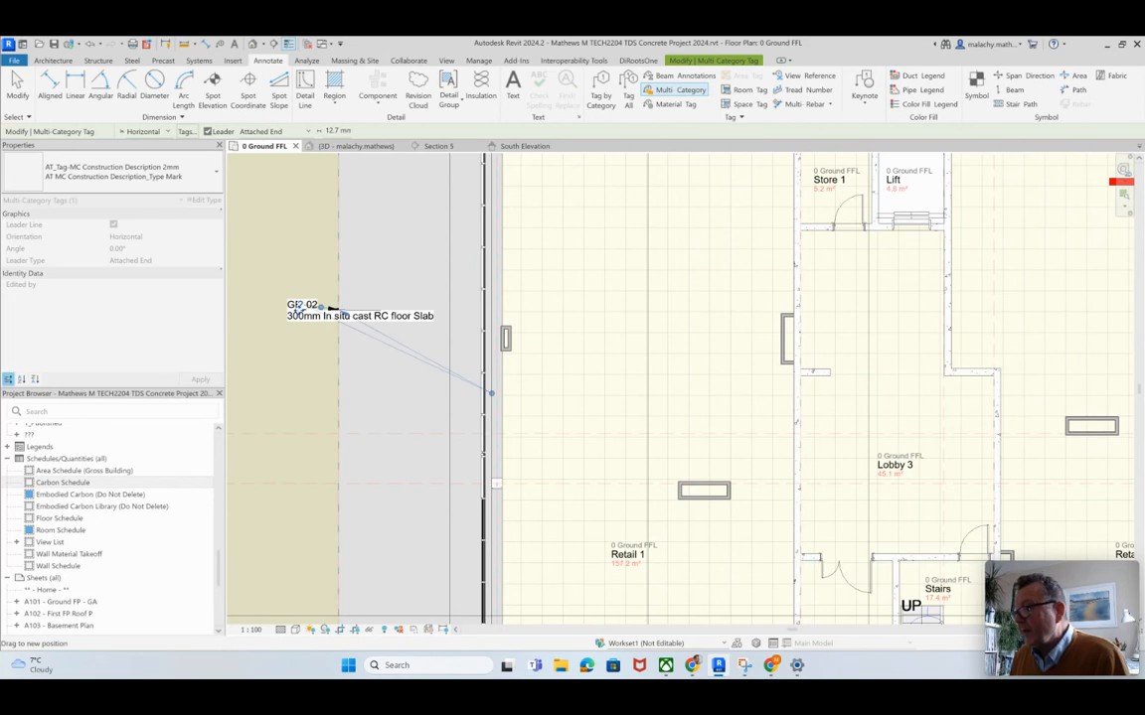
pyautogui.click(333, 310)
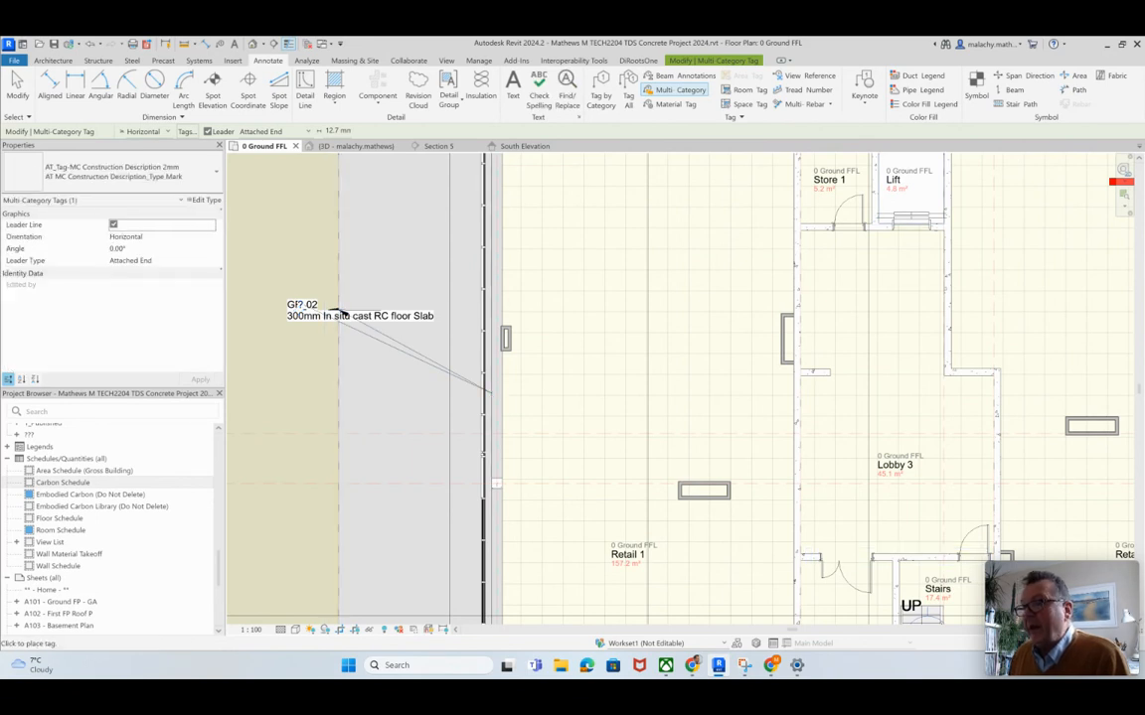
# Step: Set the tag's leader type to Free End and tag the slab at the west wall, placing the text outside the building
pyautogui.click(159, 260)
pyautogui.click(211, 260)
pyautogui.click(127, 283)
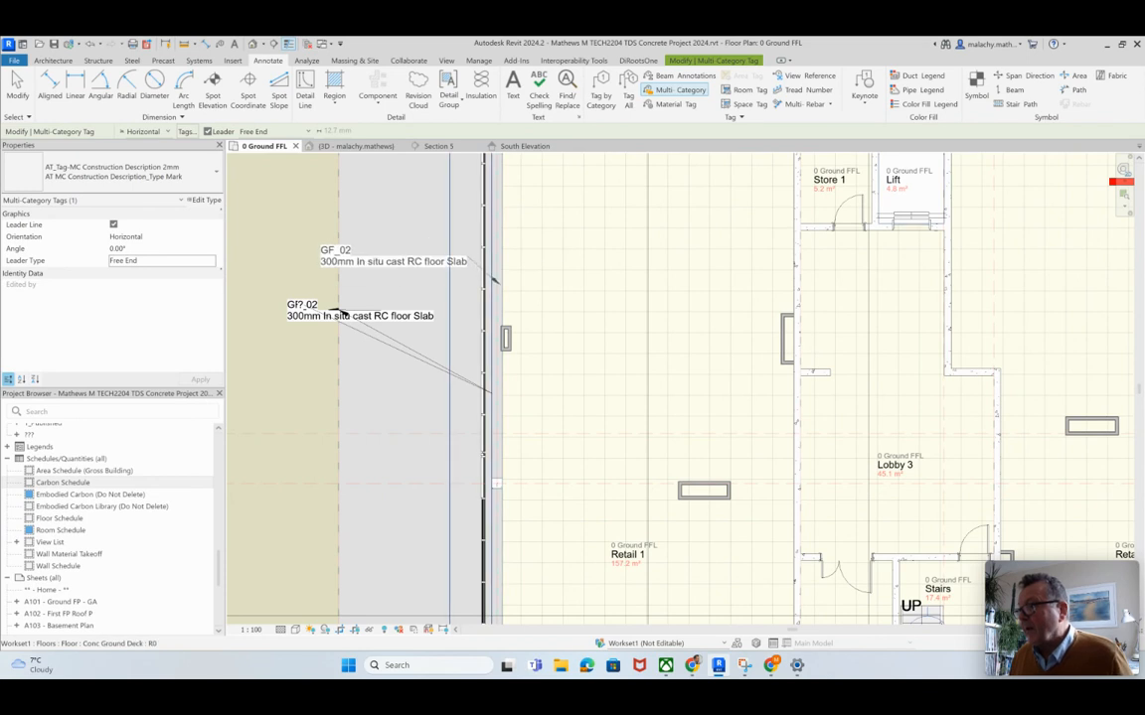
pyautogui.click(340, 246)
pyautogui.press('Escape')
pyautogui.press('Escape')
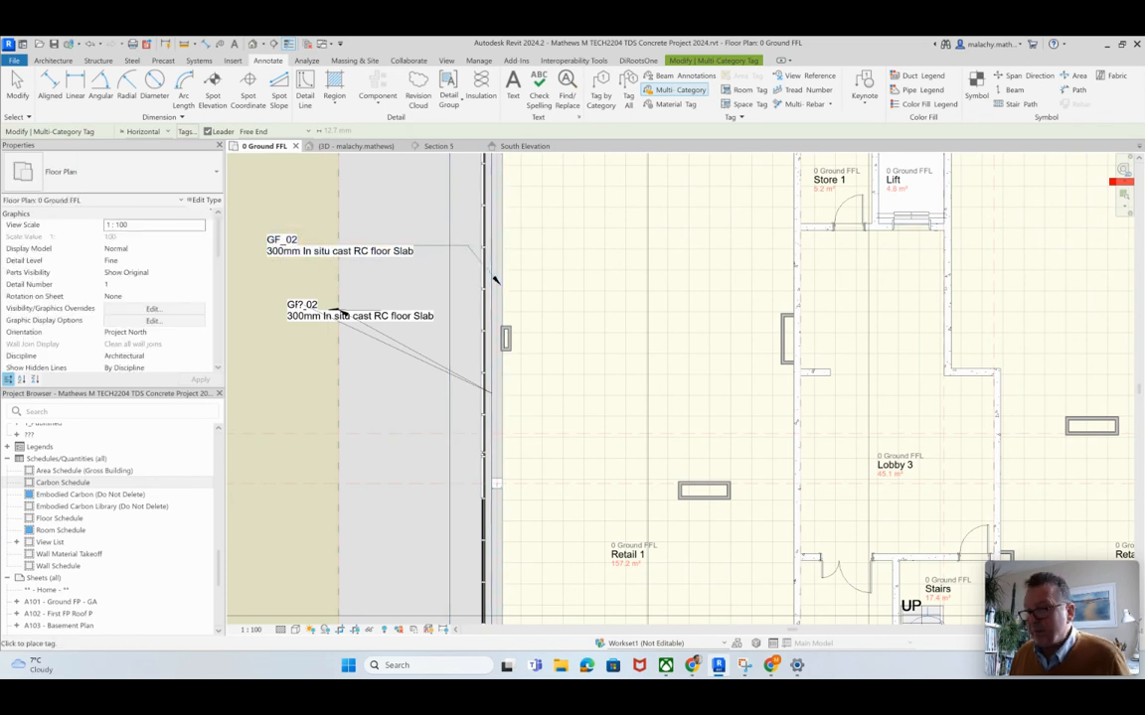
# Step: Delete the two misplaced tags below the free-end slab tag
pyautogui.click(360, 312)
pyautogui.press('Delete')
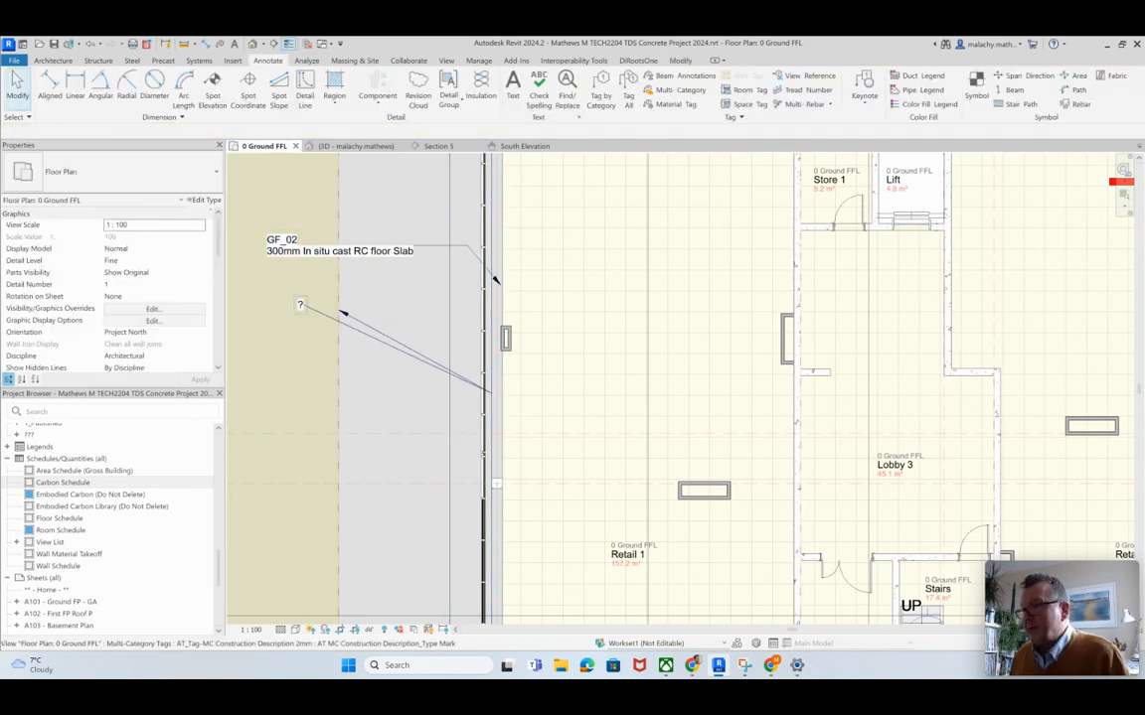
pyautogui.click(299, 307)
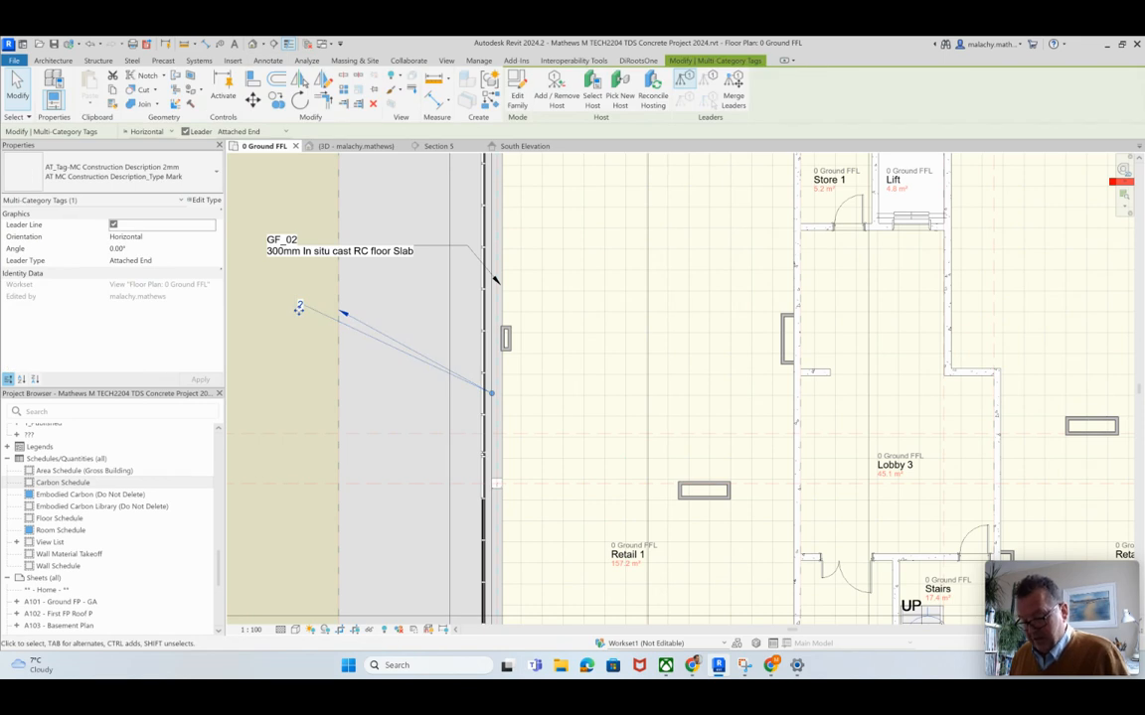
pyautogui.press('Delete')
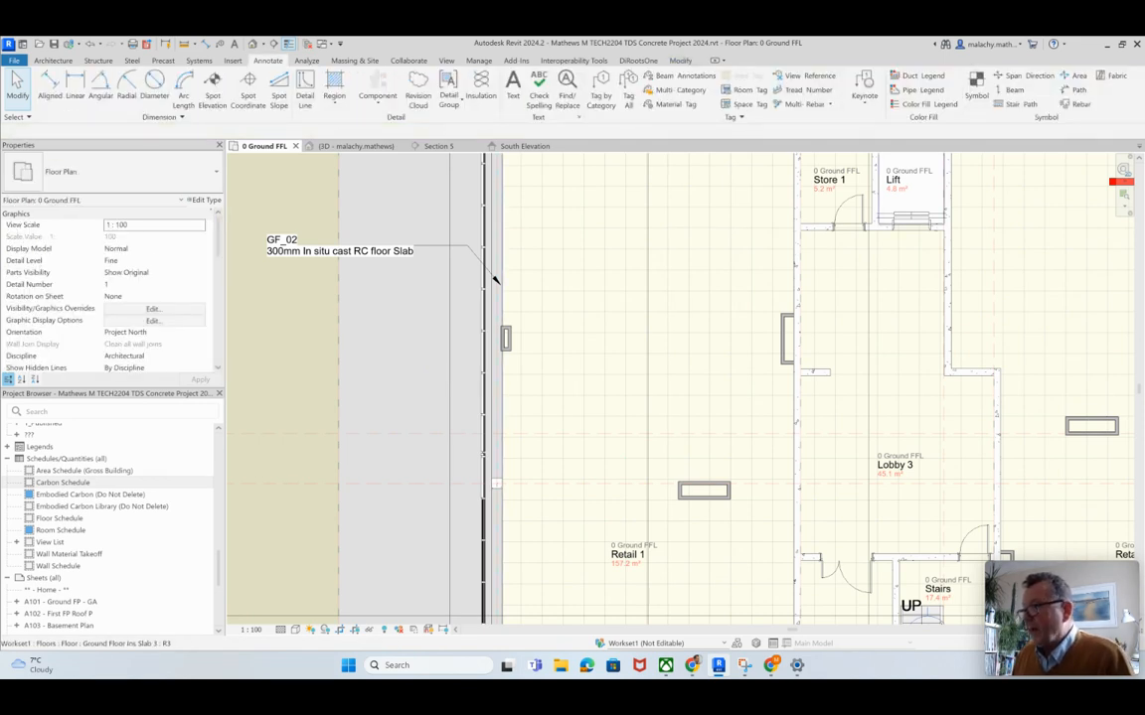
# Step: Assign assembly code Ss_30_12_85_70, Reinforced concrete floor, roof or balcony deck systems, to the Ground Floor Slab 2 floor type
pyautogui.press('Tab')
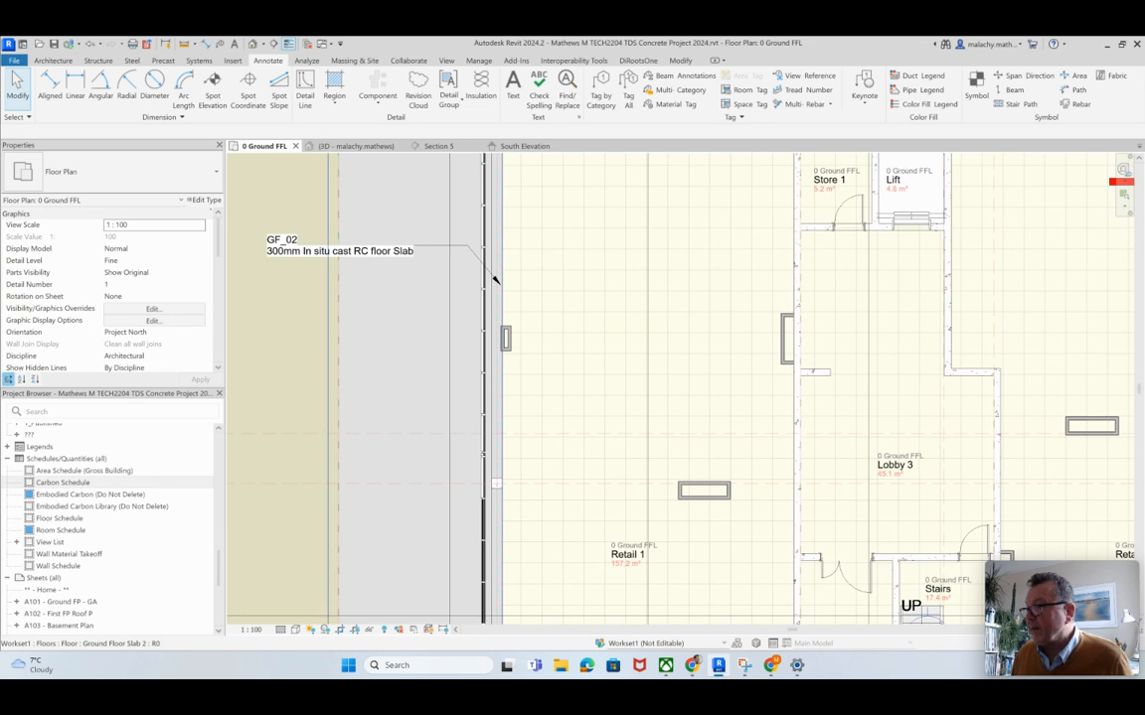
pyautogui.click(494, 281)
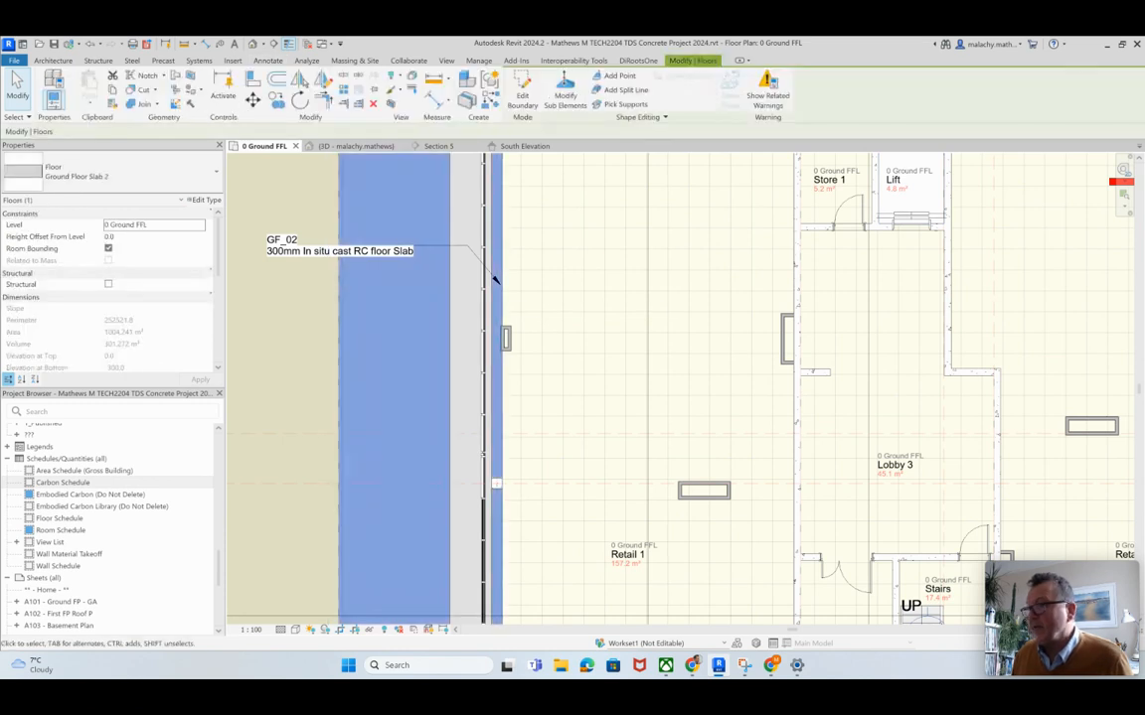
pyautogui.click(205, 200)
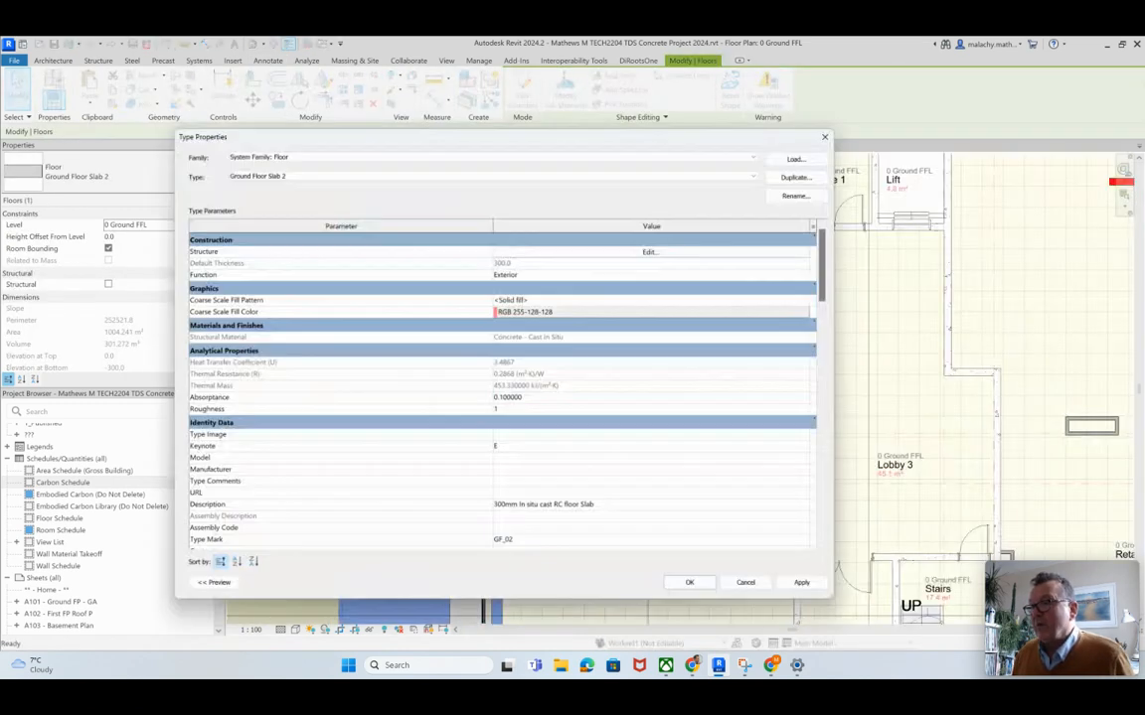
pyautogui.scroll(-1, 492, 378)
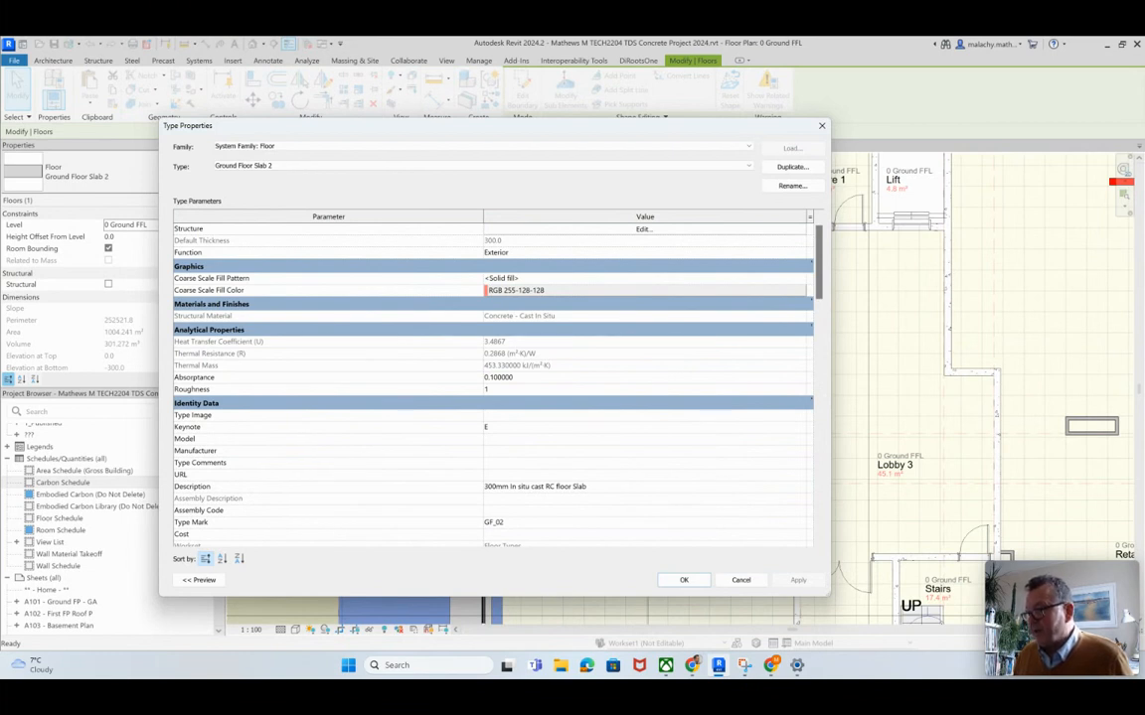
pyautogui.scroll(-1, 493, 378)
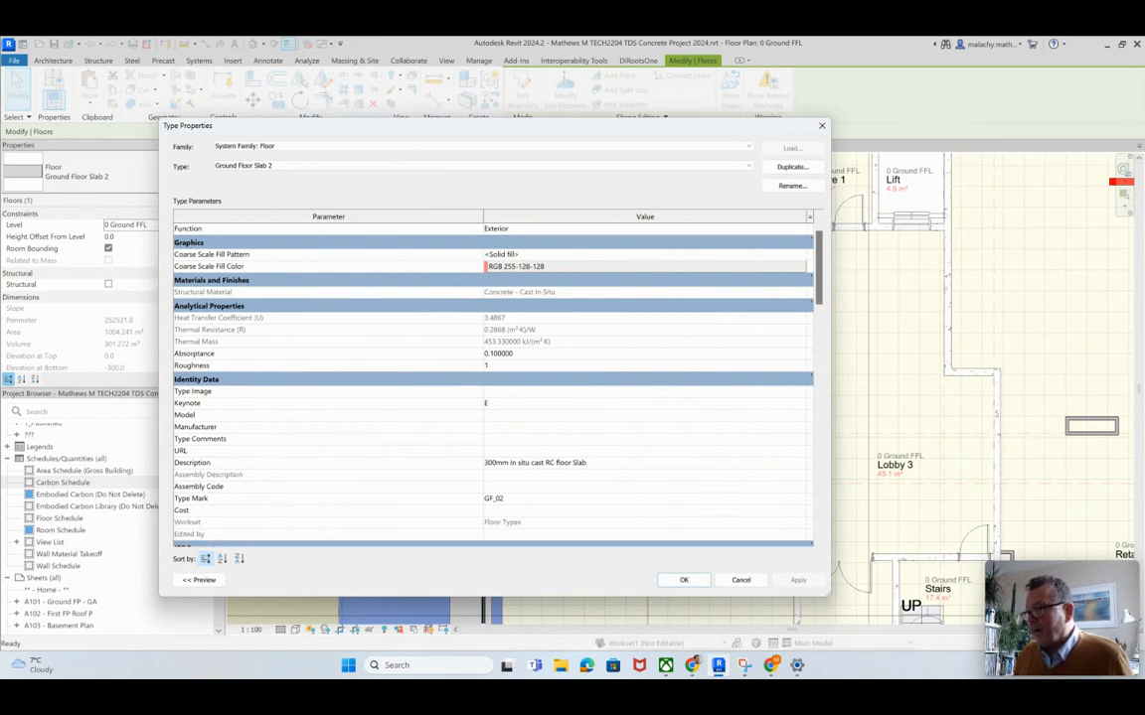
pyautogui.scroll(-2, 493, 378)
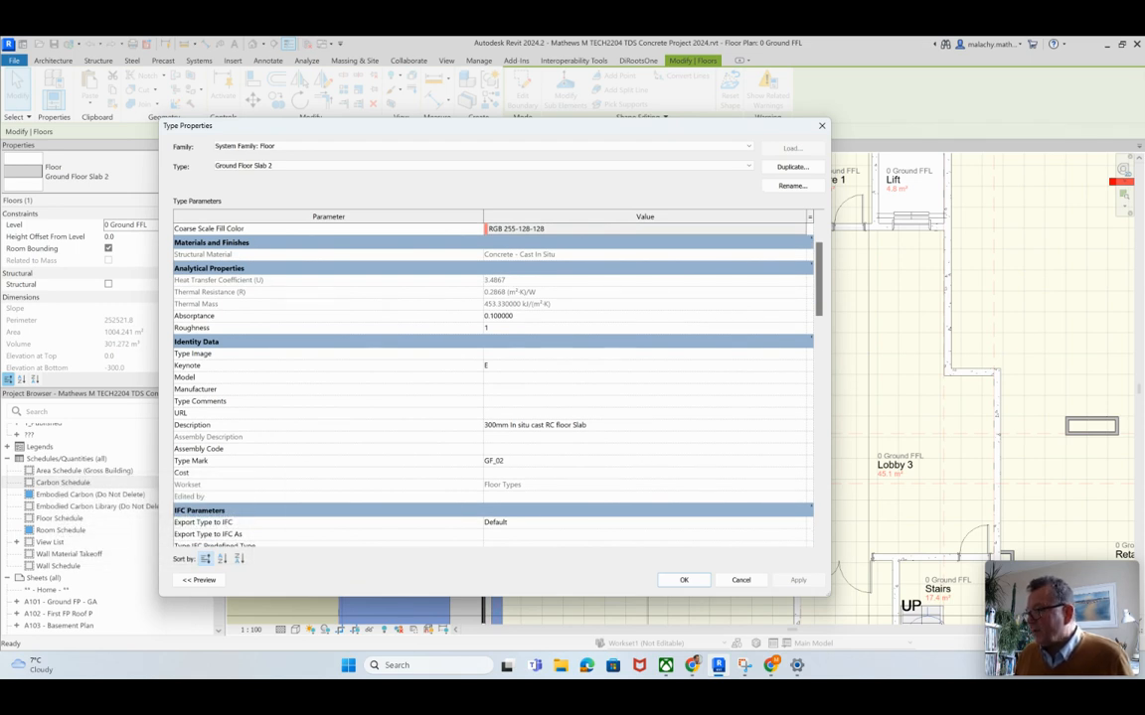
pyautogui.click(800, 449)
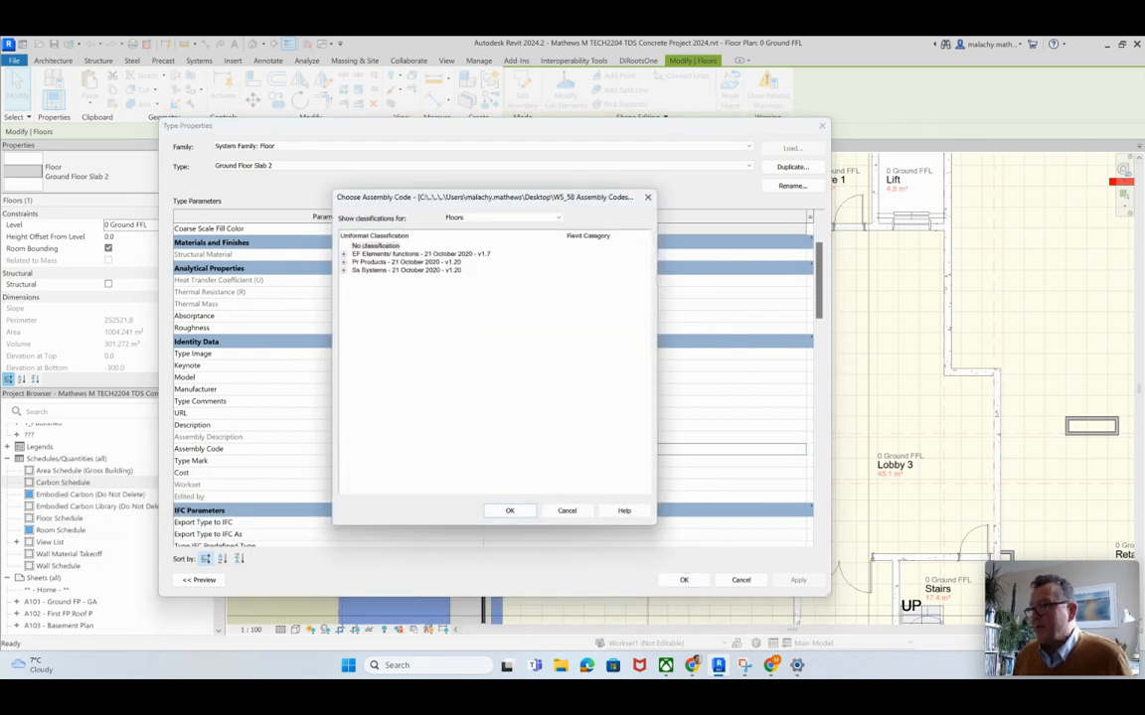
pyautogui.click(344, 270)
pyautogui.click(355, 278)
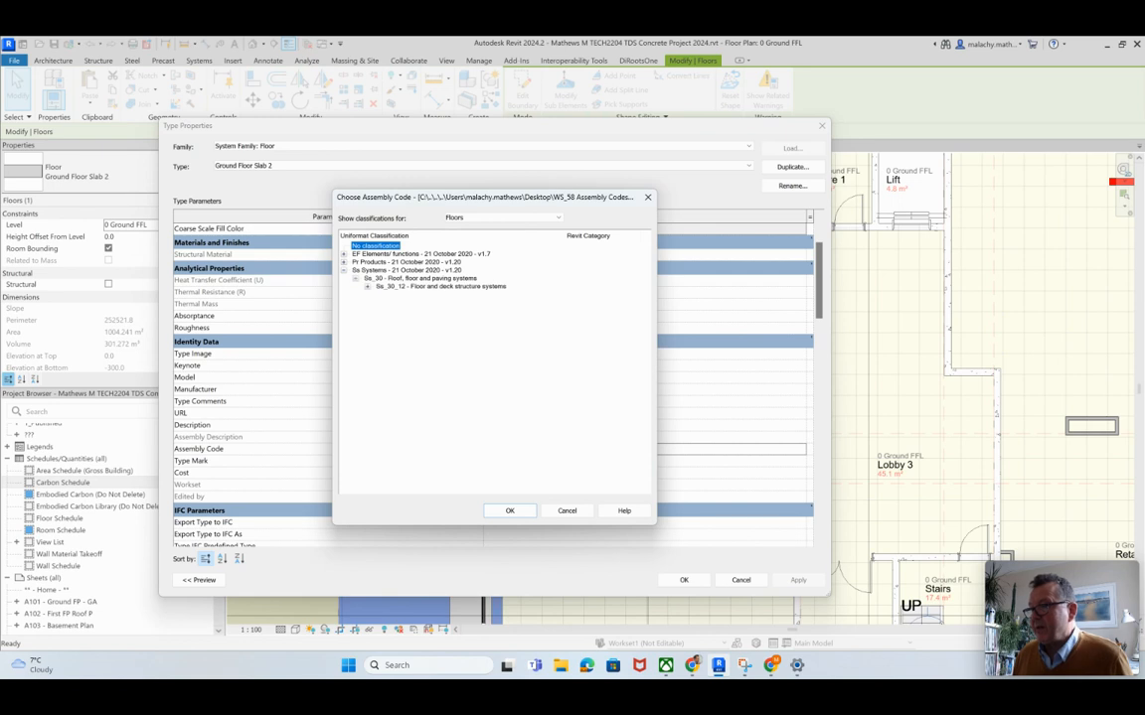
pyautogui.click(367, 286)
pyautogui.click(379, 384)
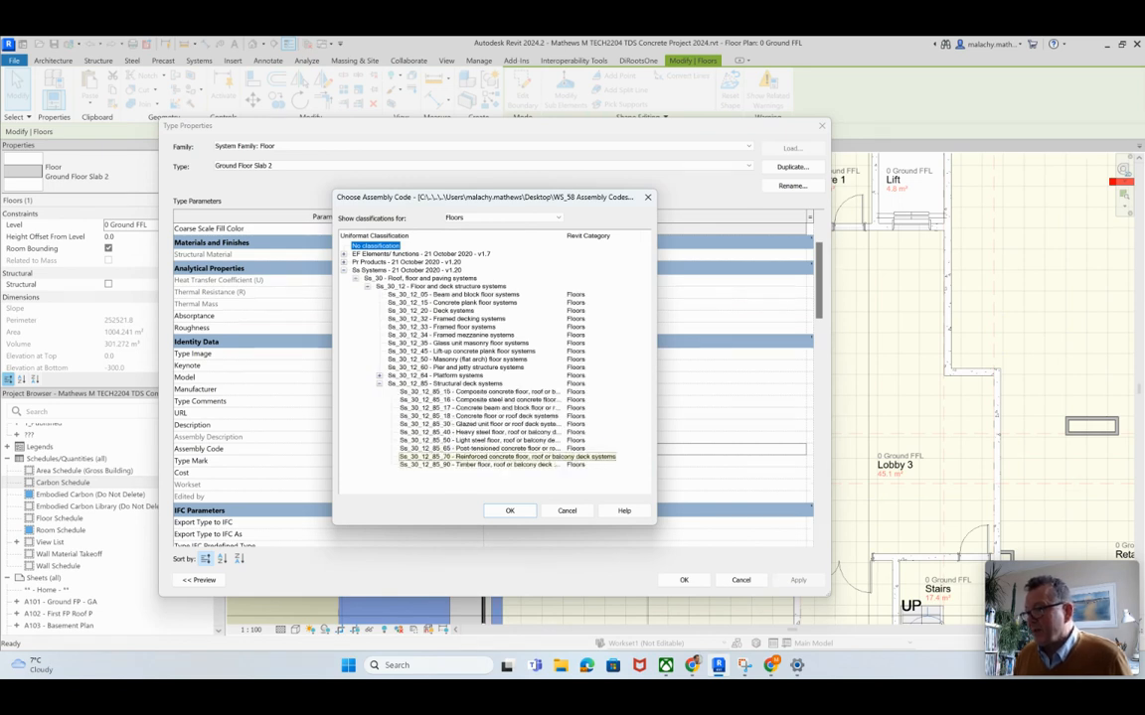
pyautogui.click(467, 456)
pyautogui.click(510, 510)
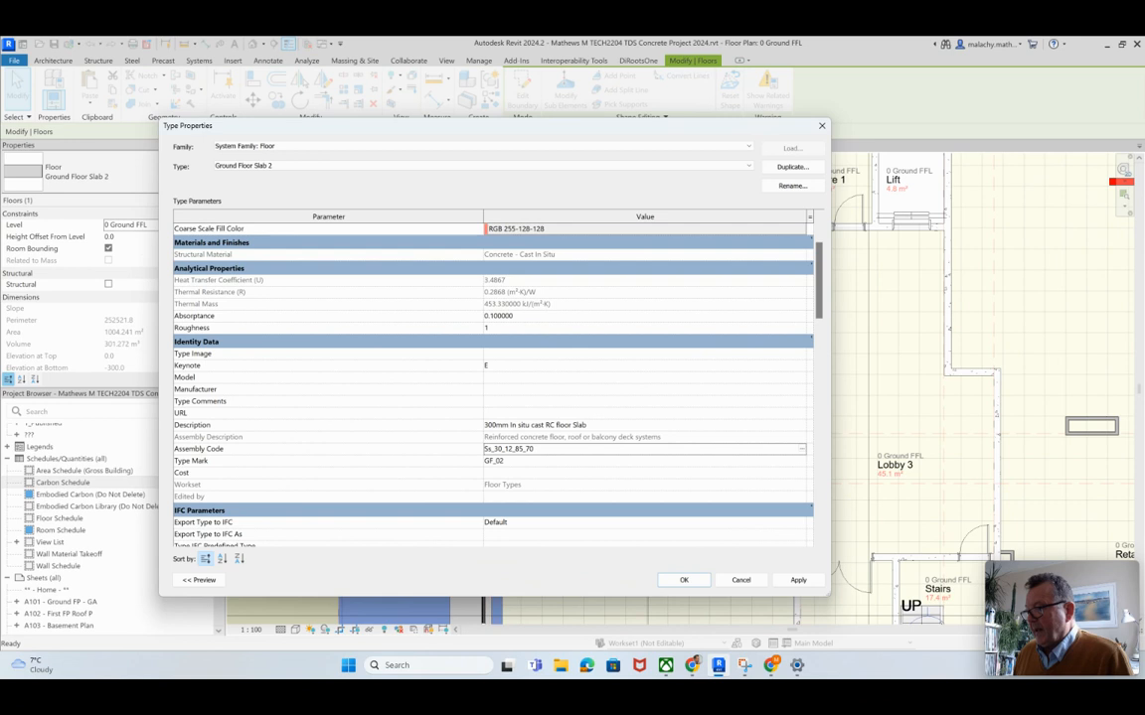
# Step: Set the Ground Floor Slab 2 type's description to "300mm In situ cast RC floor Slab as per Engineers Instructions"
pyautogui.click(588, 425)
pyautogui.click(588, 425)
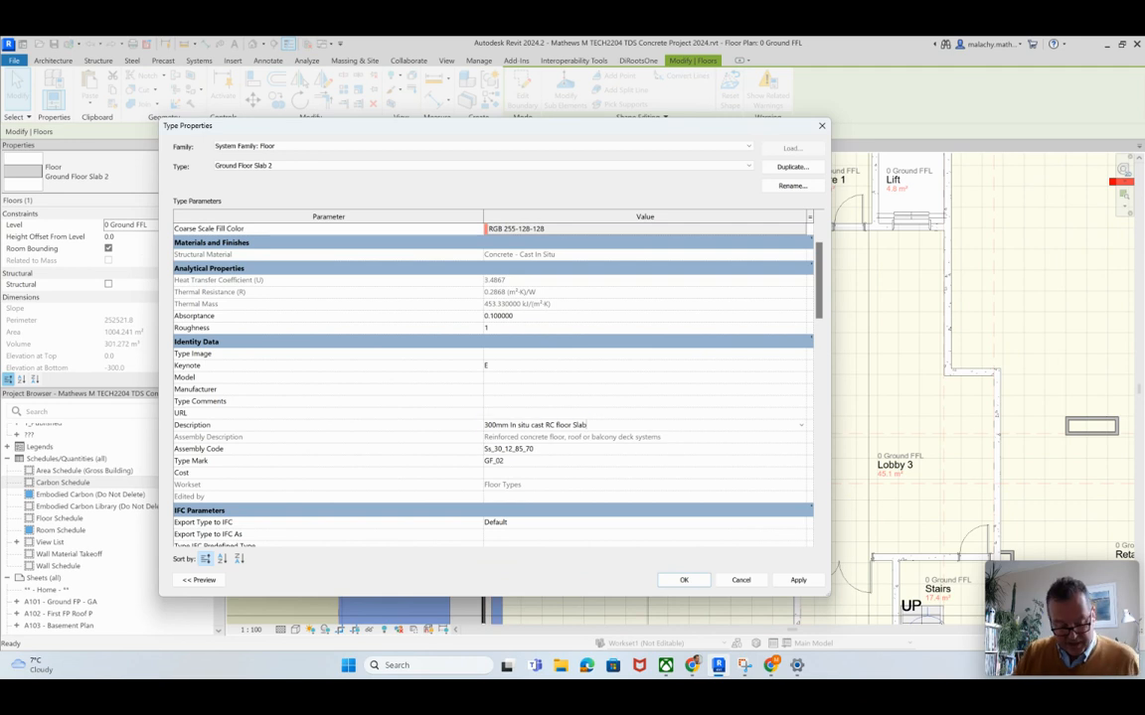
pyautogui.write('as per Engineers Instructions')
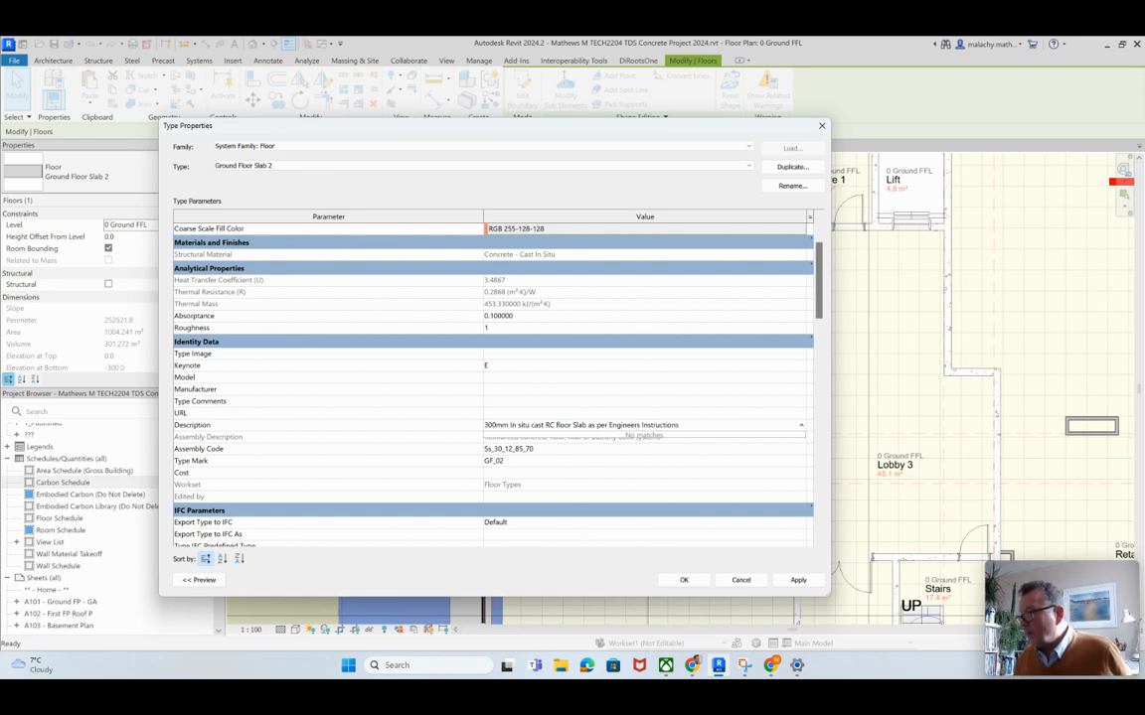
pyautogui.click(683, 580)
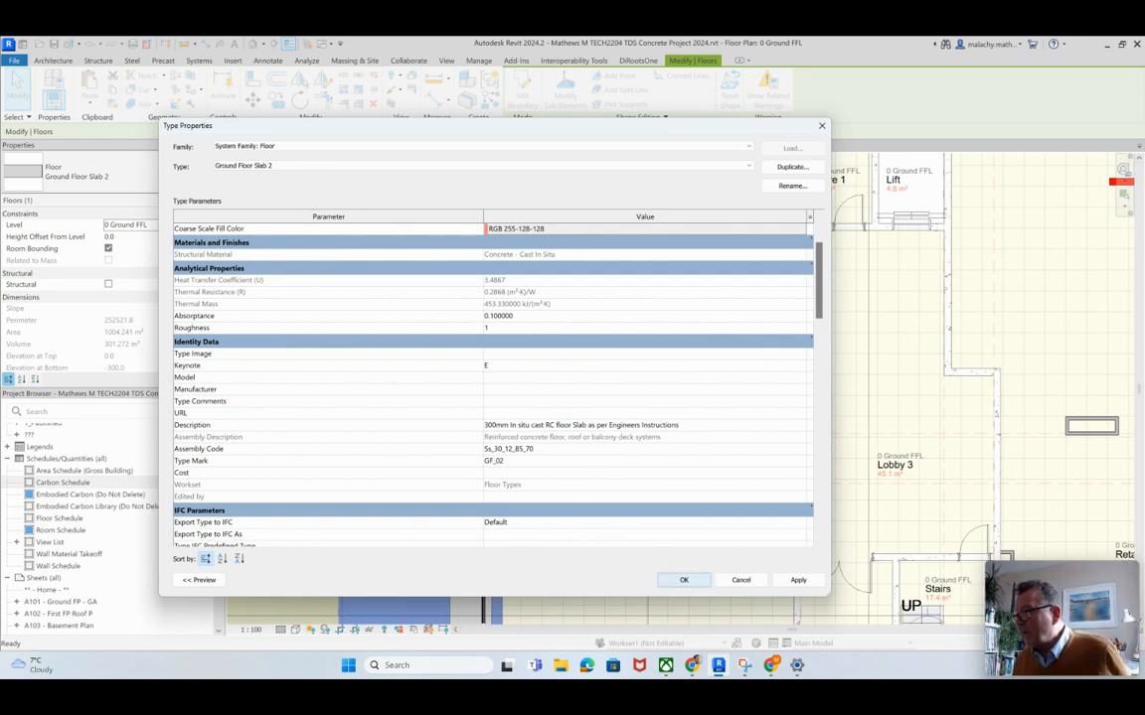
pyautogui.click(684, 580)
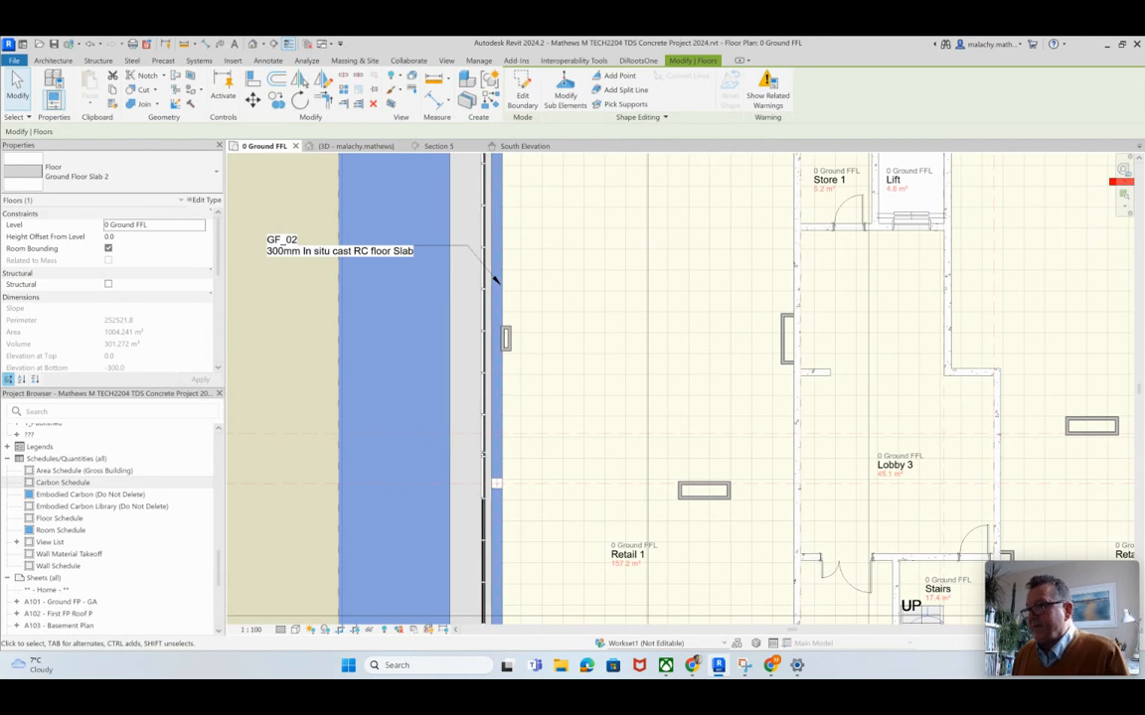
# Step: Tag Ground Floor Slab 2 again at the west wall with a free-end multi-category tag, placing its text outside the building below the existing tag
pyautogui.press('Escape')
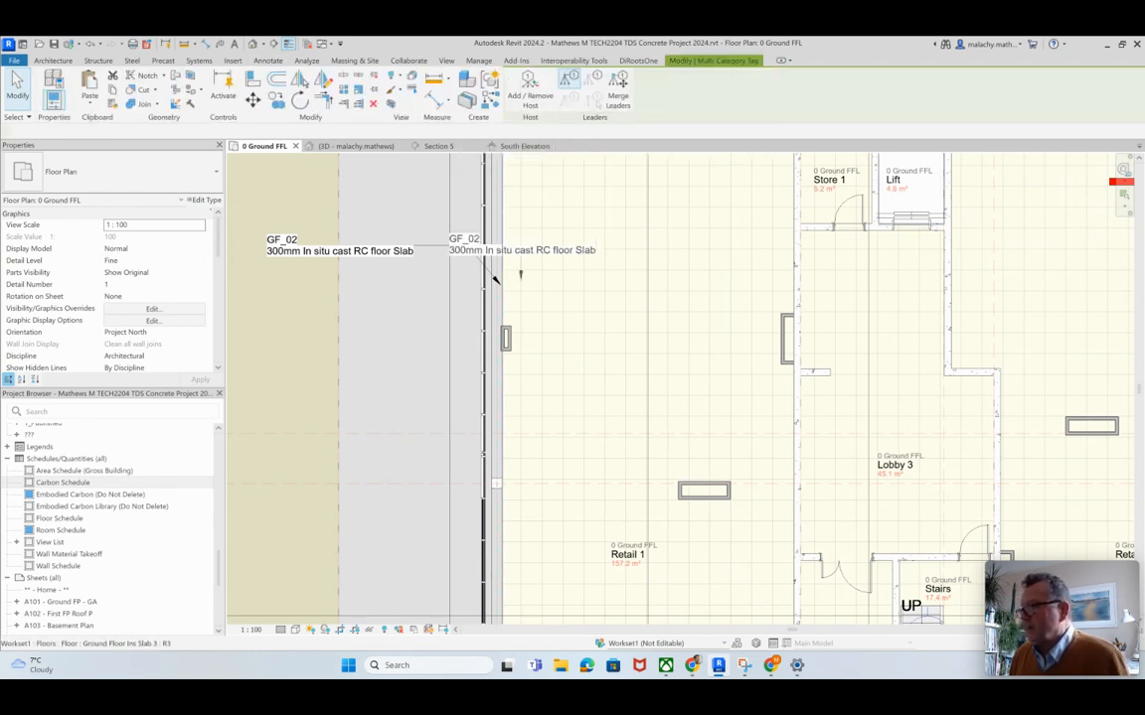
pyautogui.click(493, 282)
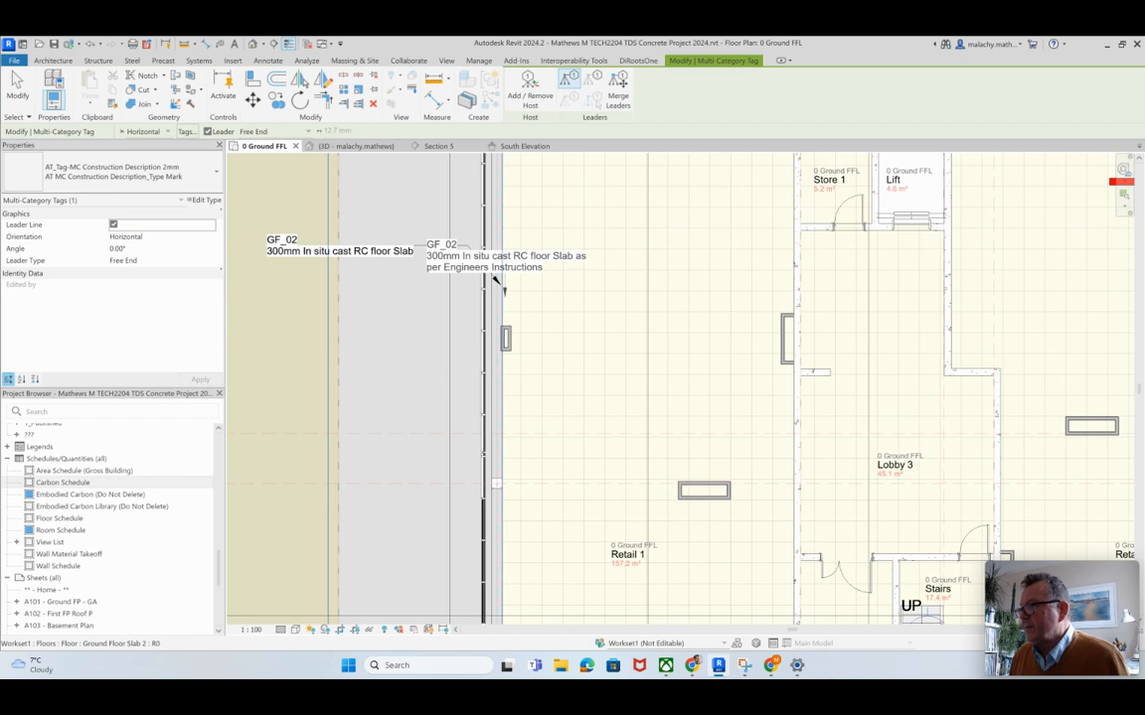
pyautogui.click(462, 330)
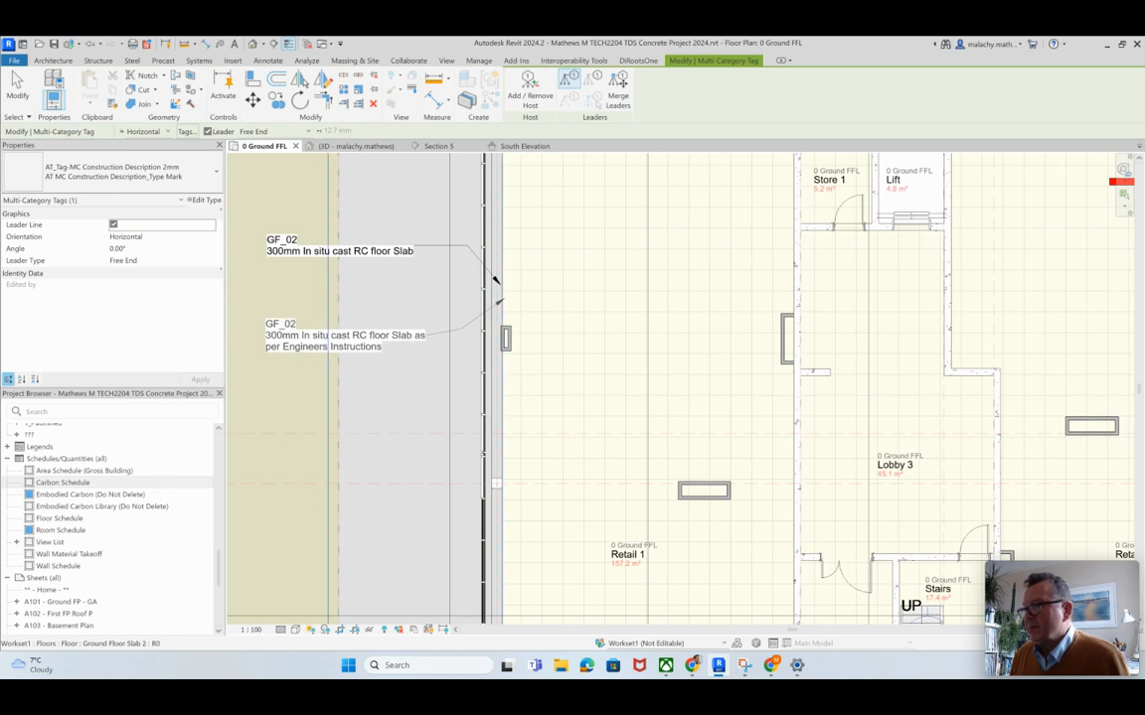
pyautogui.click(345, 352)
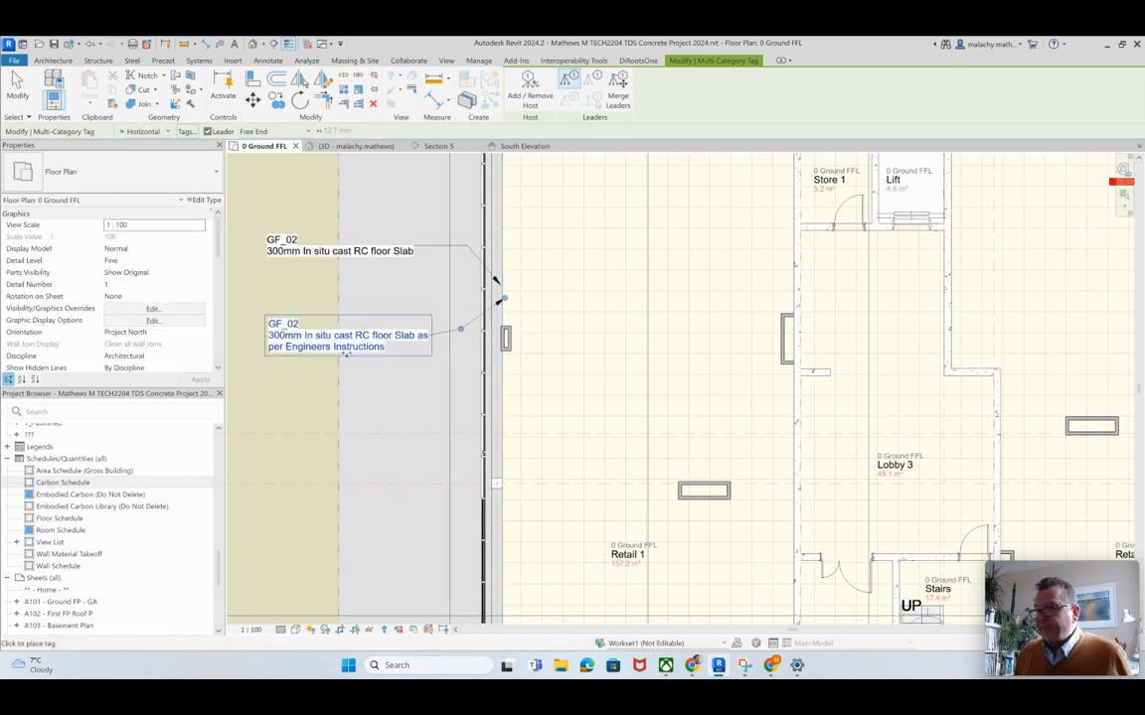
pyautogui.press('Escape')
pyautogui.press('Escape')
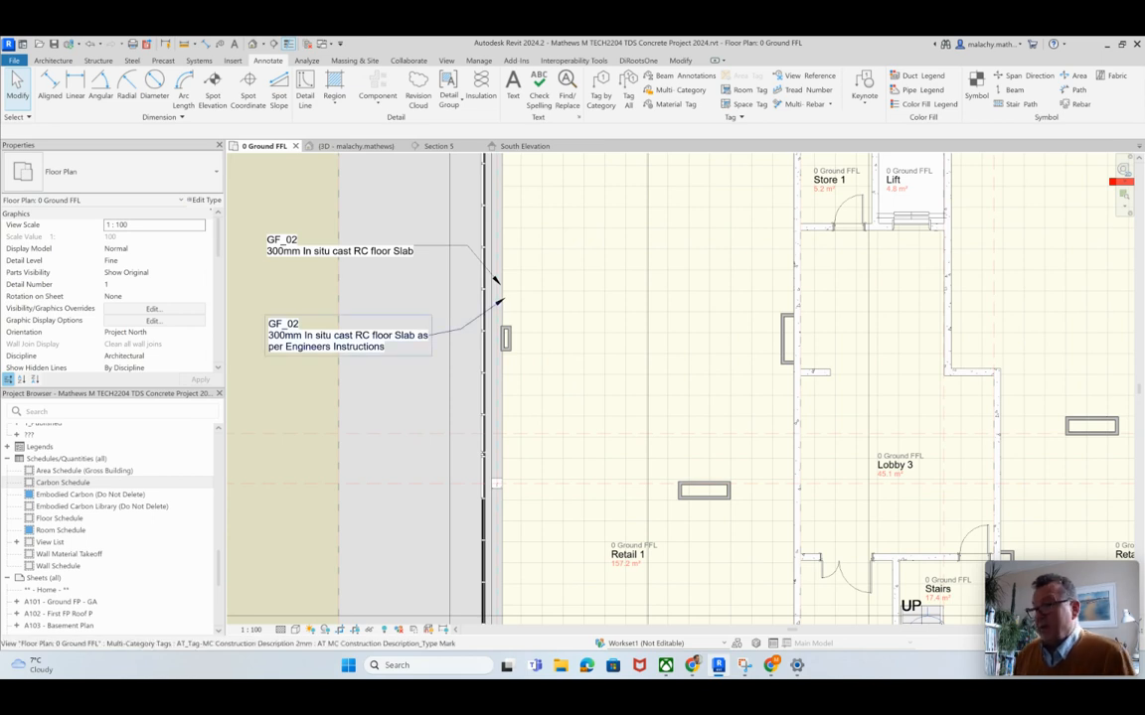
# Step: Start a new multi-category schedule of building components for the New Construction phase
pyautogui.scroll(-2, 373, 373)
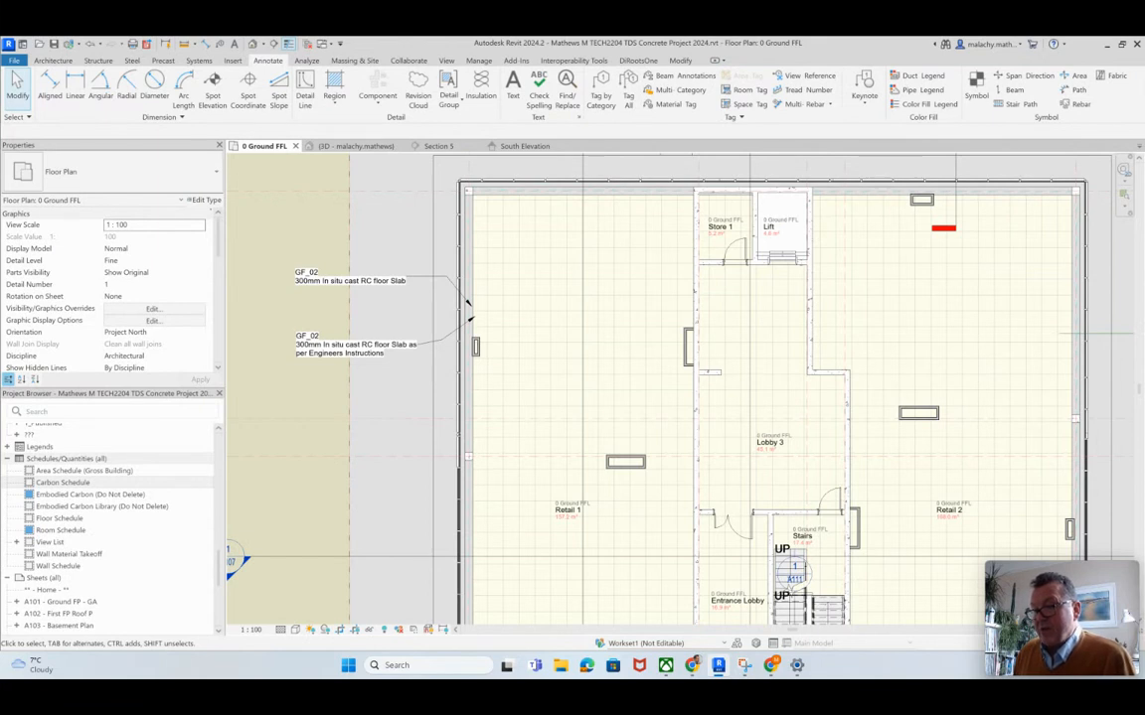
pyautogui.rightClick(79, 459)
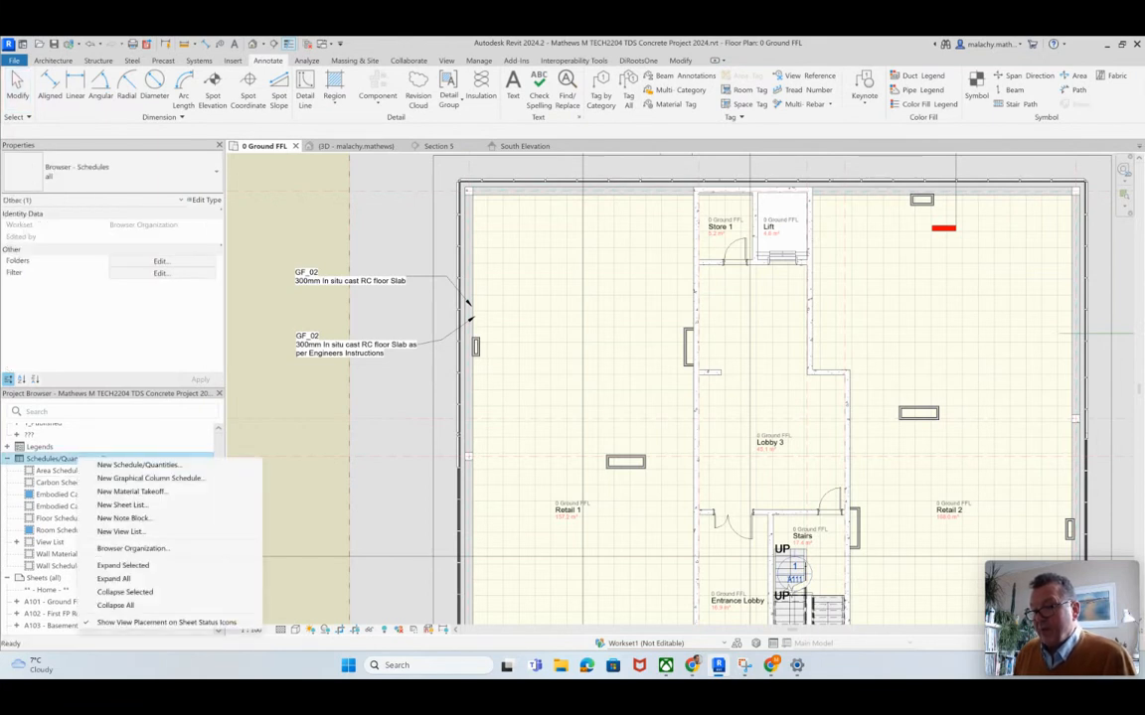
pyautogui.click(137, 465)
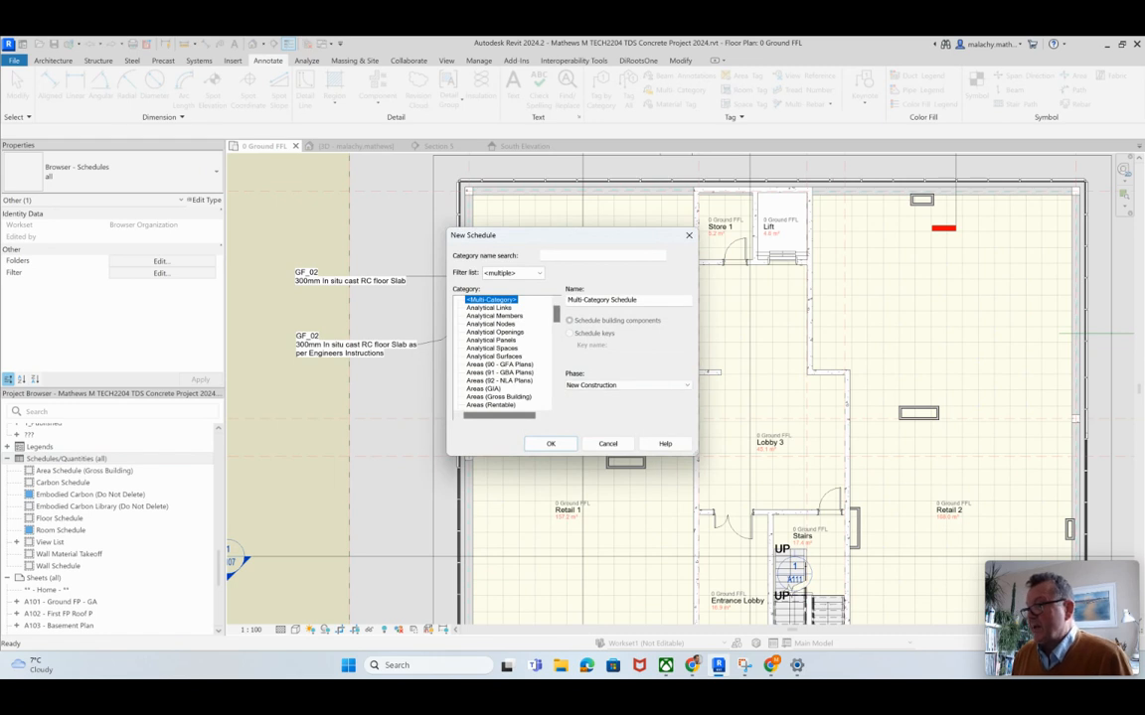
pyautogui.click(551, 444)
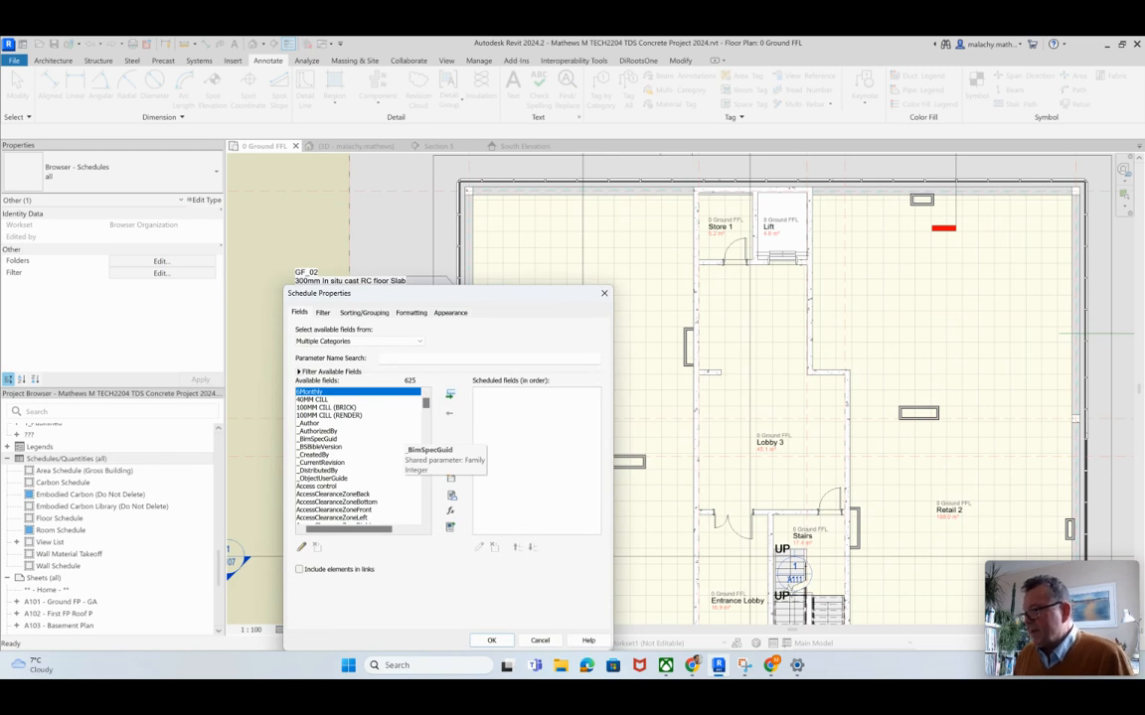
# Step: Add the Family and Type field to the multi-category schedule
pyautogui.scroll(-20, 358, 455)
pyautogui.scroll(-10, 358, 455)
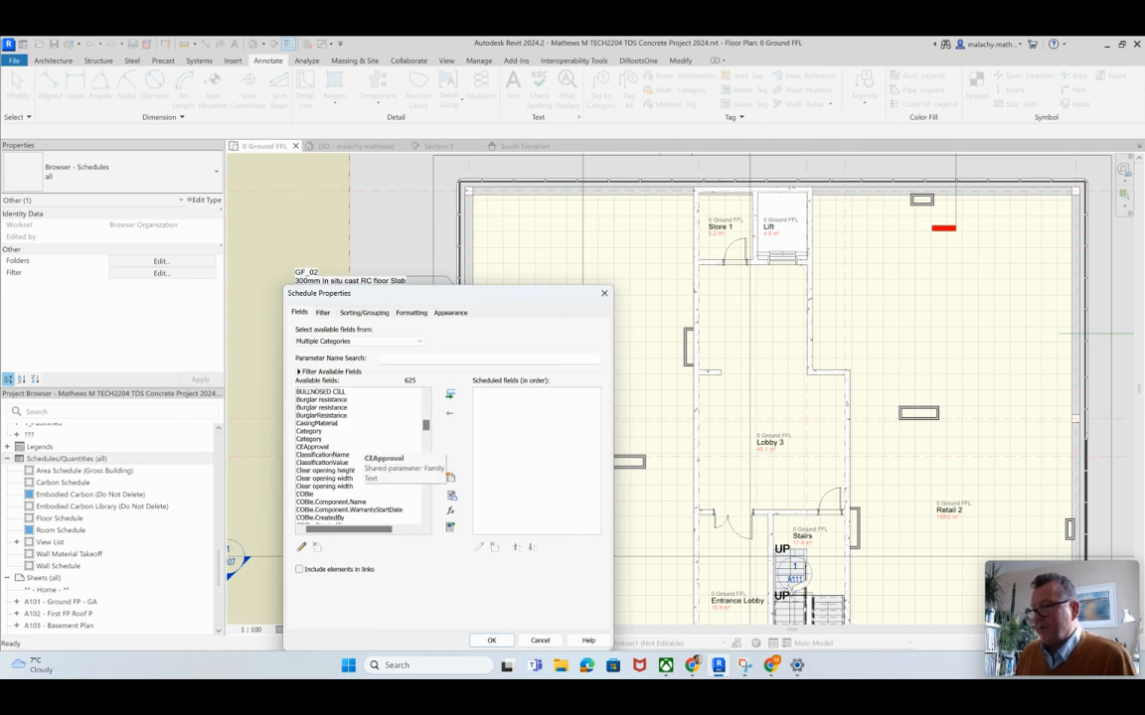
pyautogui.scroll(-4, 357, 455)
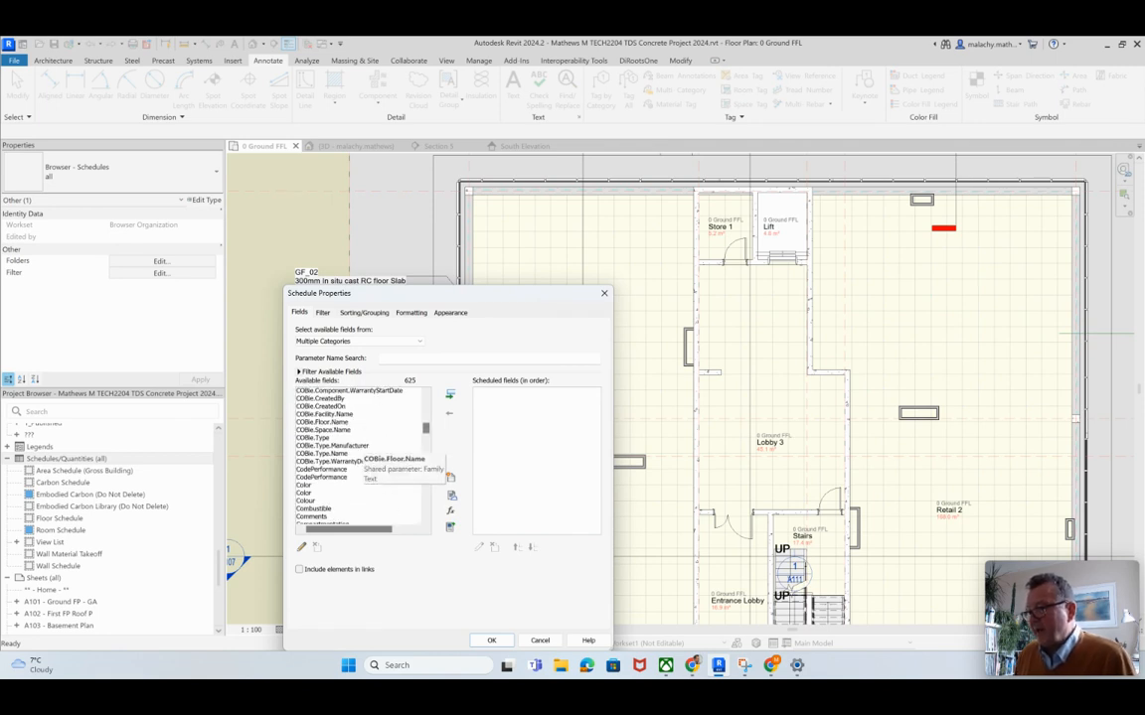
pyautogui.scroll(-7, 358, 455)
pyautogui.scroll(-10, 357, 455)
pyautogui.scroll(-10, 357, 455)
pyautogui.scroll(4, 358, 455)
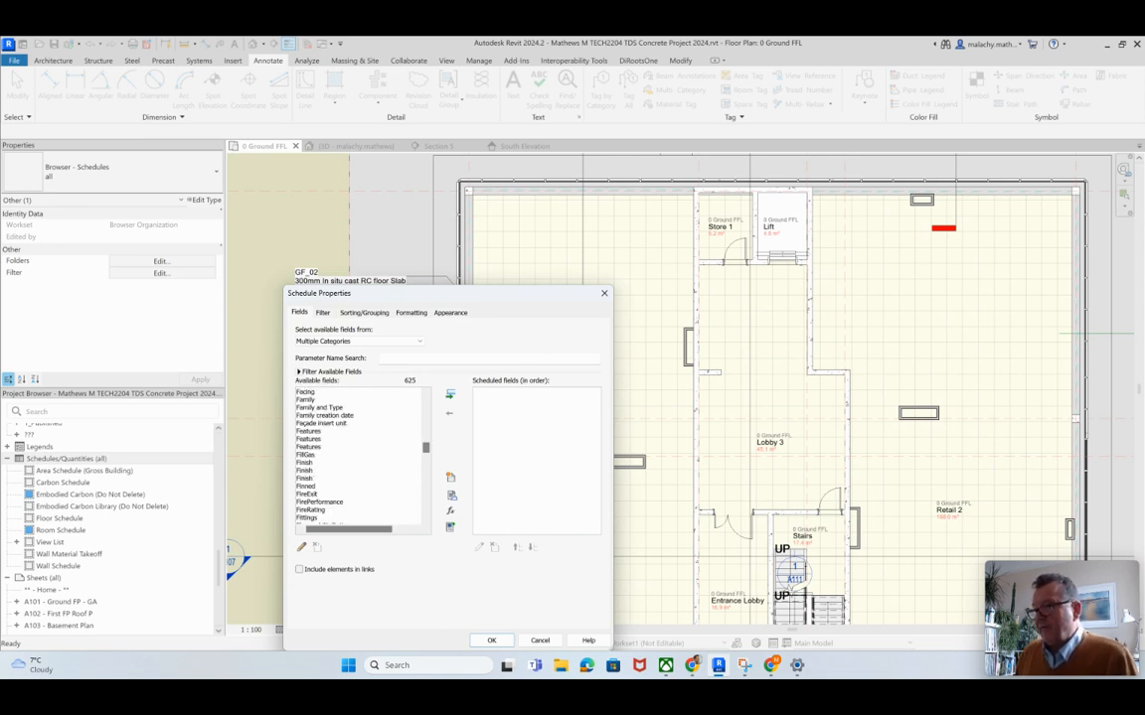
pyautogui.doubleClick(320, 407)
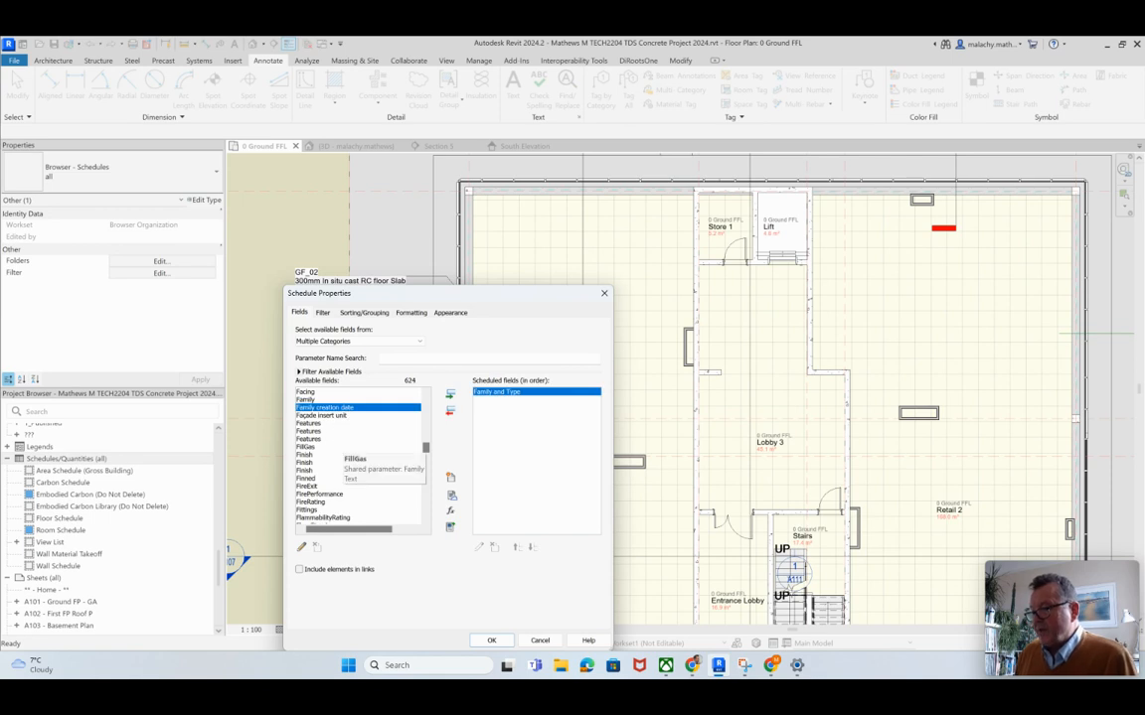
# Step: Add the Description and Type Mark fields to the scheduled fields after Family and Type
pyautogui.scroll(5, 358, 455)
pyautogui.scroll(2, 357, 455)
pyautogui.scroll(7, 358, 455)
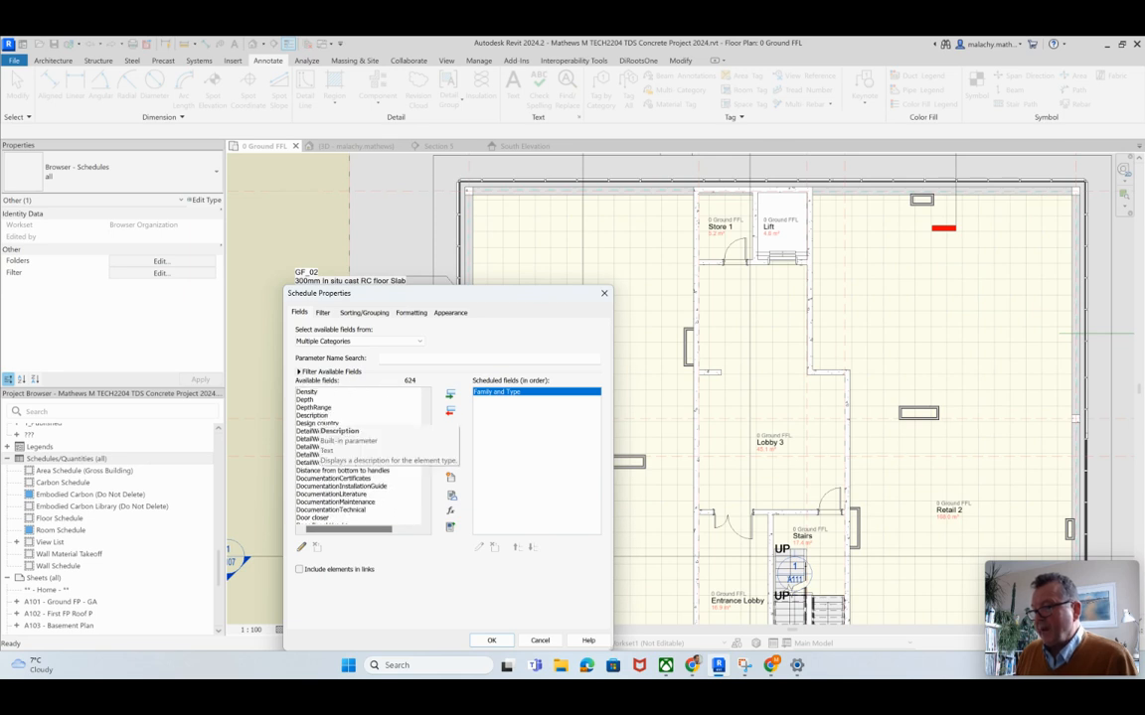
pyautogui.click(314, 415)
pyautogui.doubleClick(314, 416)
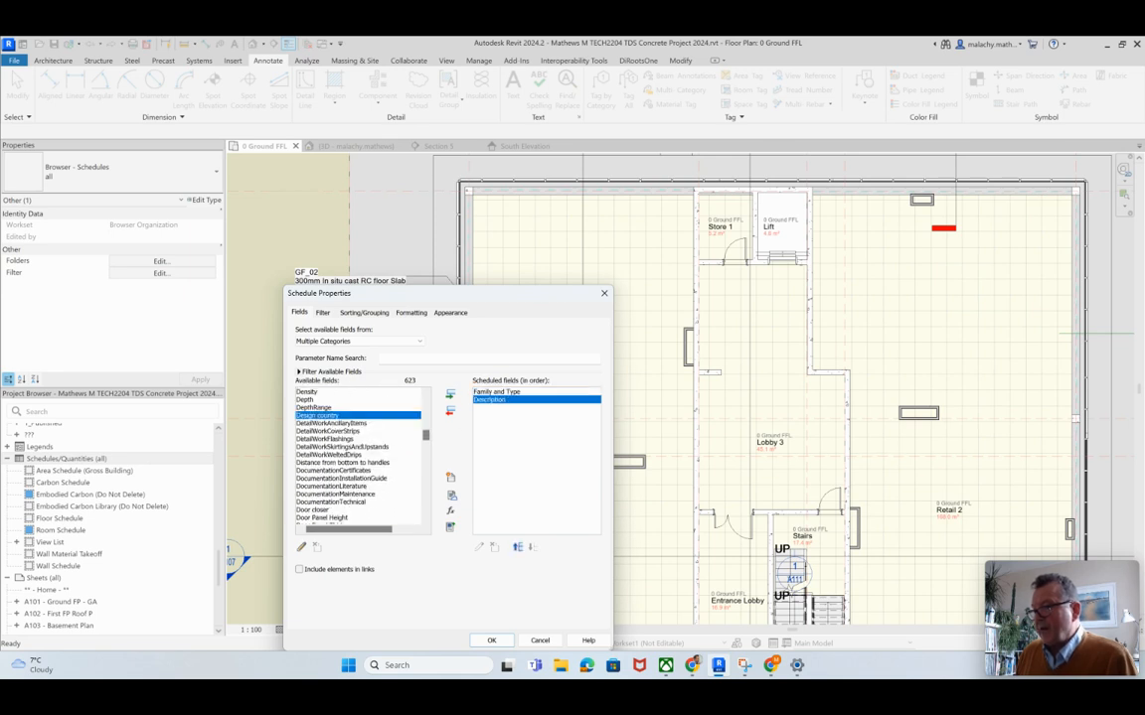
pyautogui.scroll(-20, 357, 455)
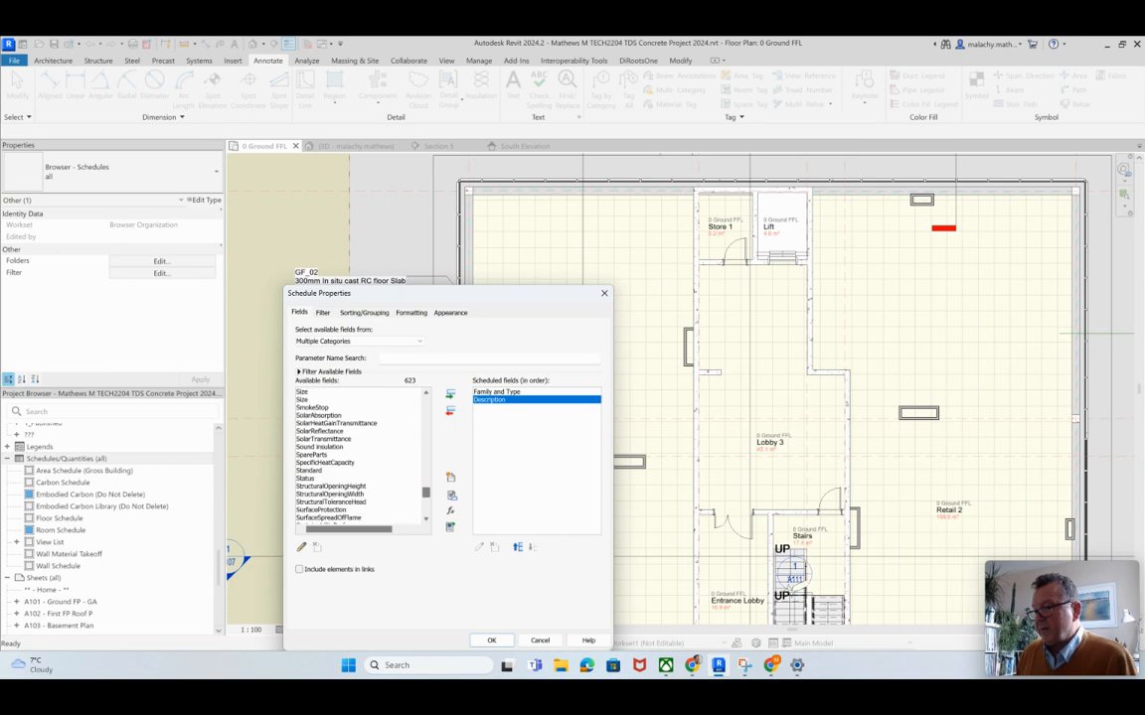
pyautogui.scroll(-4, 328, 497)
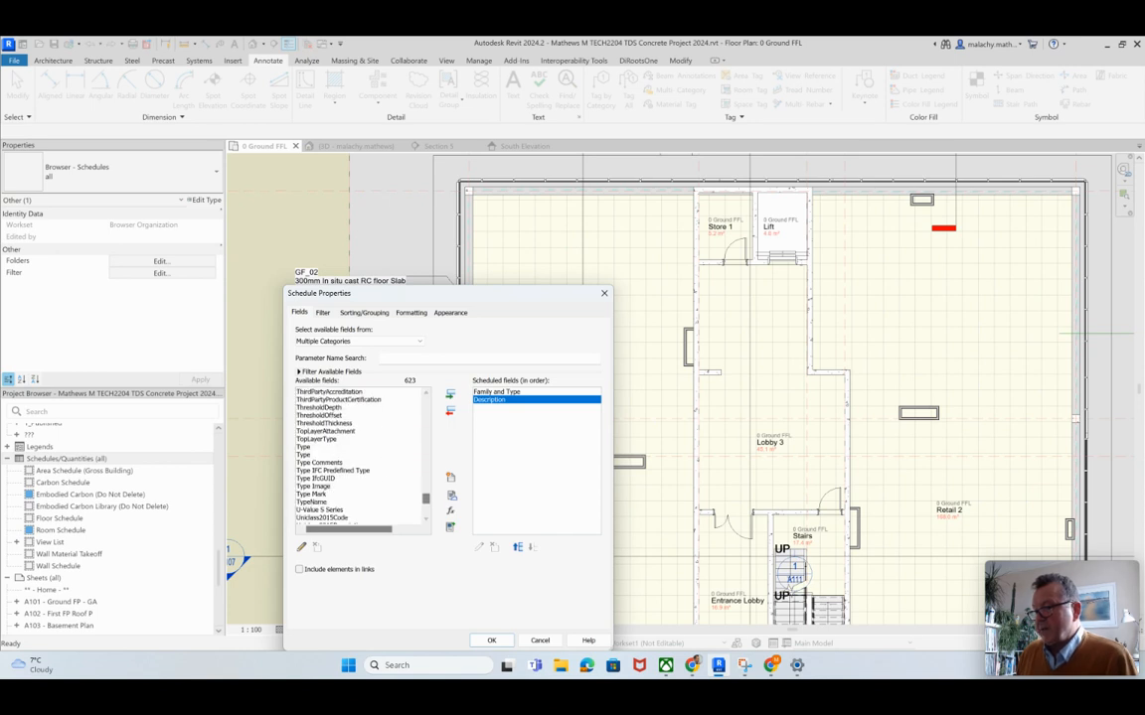
pyautogui.doubleClick(316, 494)
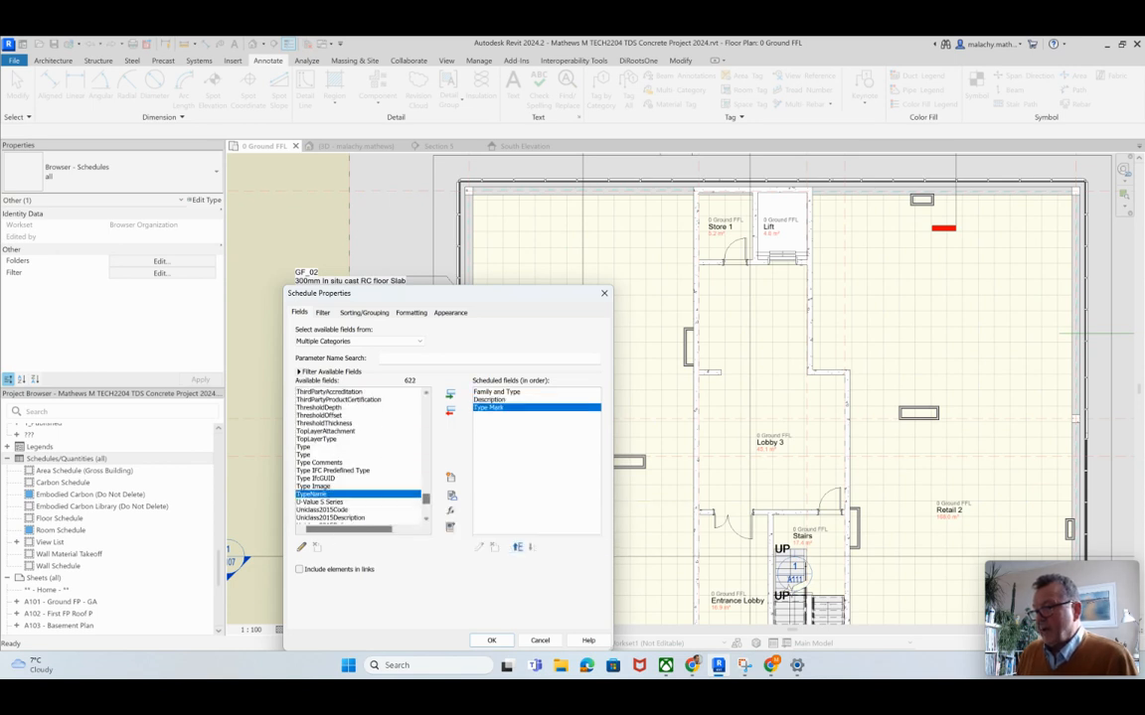
# Step: Add the Assembly Code and Assembly Description fields after Type Mark and generate the schedule
pyautogui.scroll(20, 358, 455)
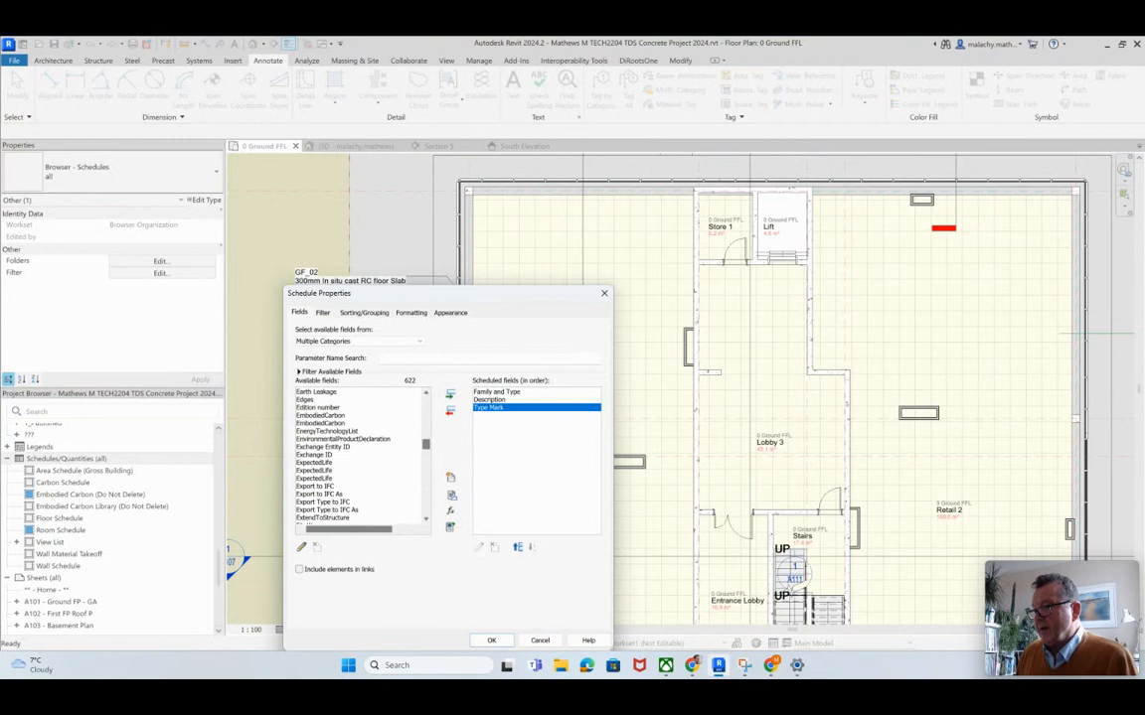
pyautogui.scroll(5, 358, 455)
pyautogui.scroll(-10, 358, 455)
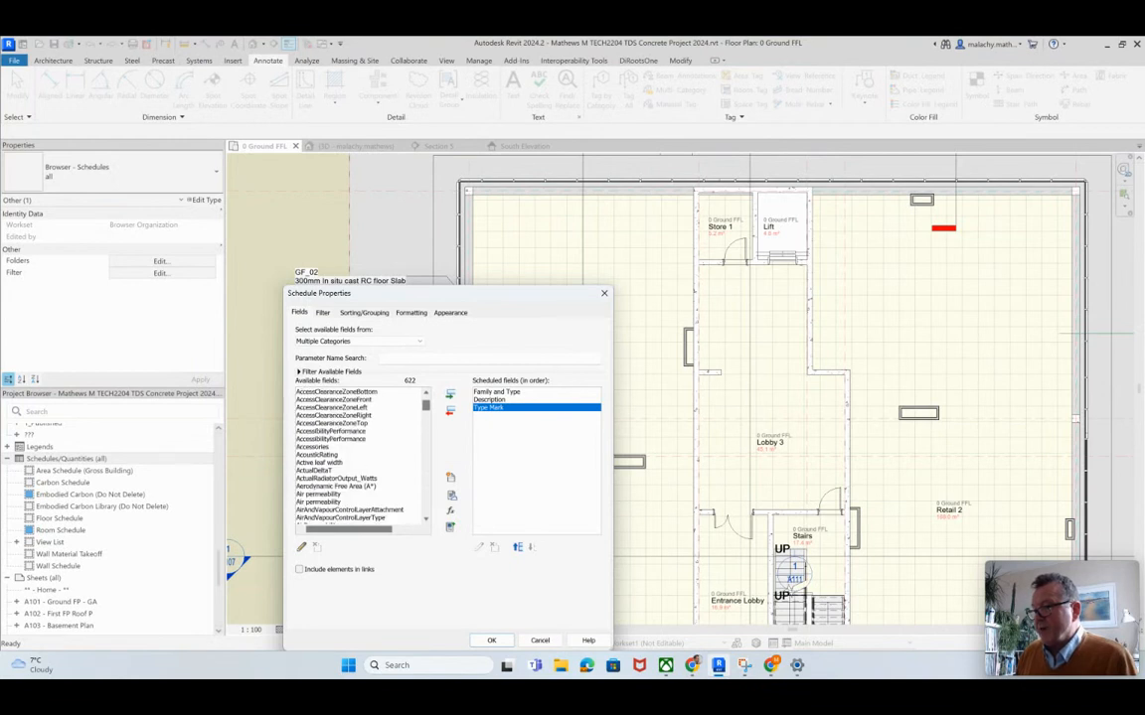
pyautogui.scroll(-2, 360, 455)
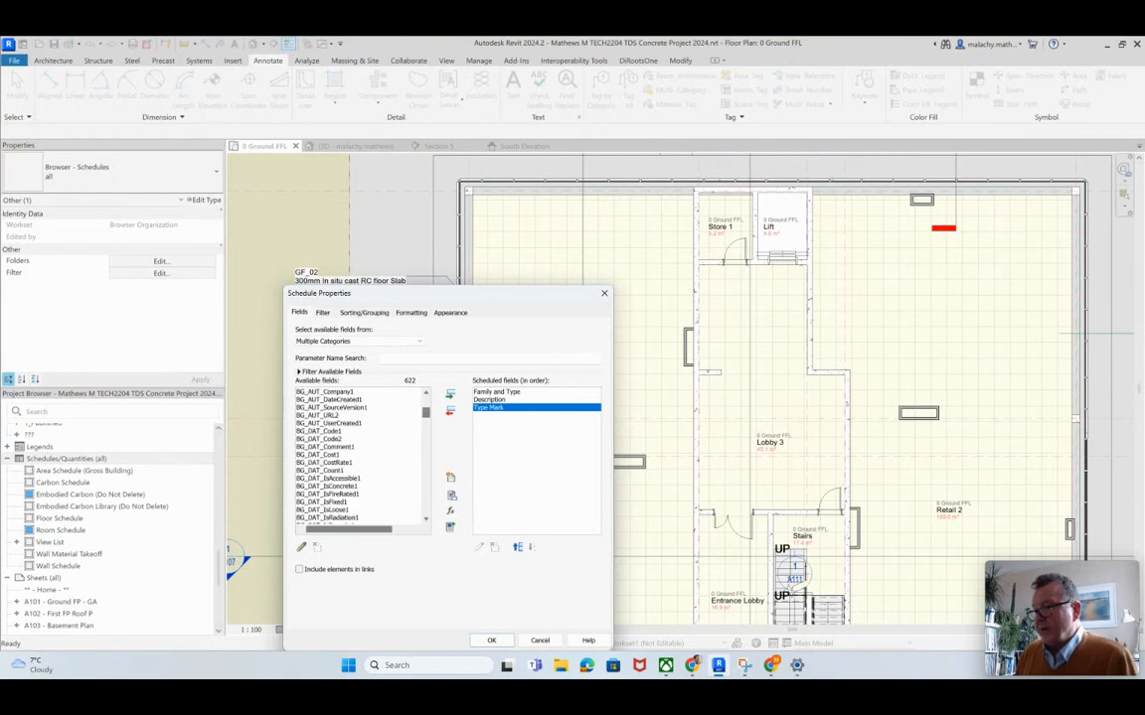
pyautogui.scroll(2, 358, 455)
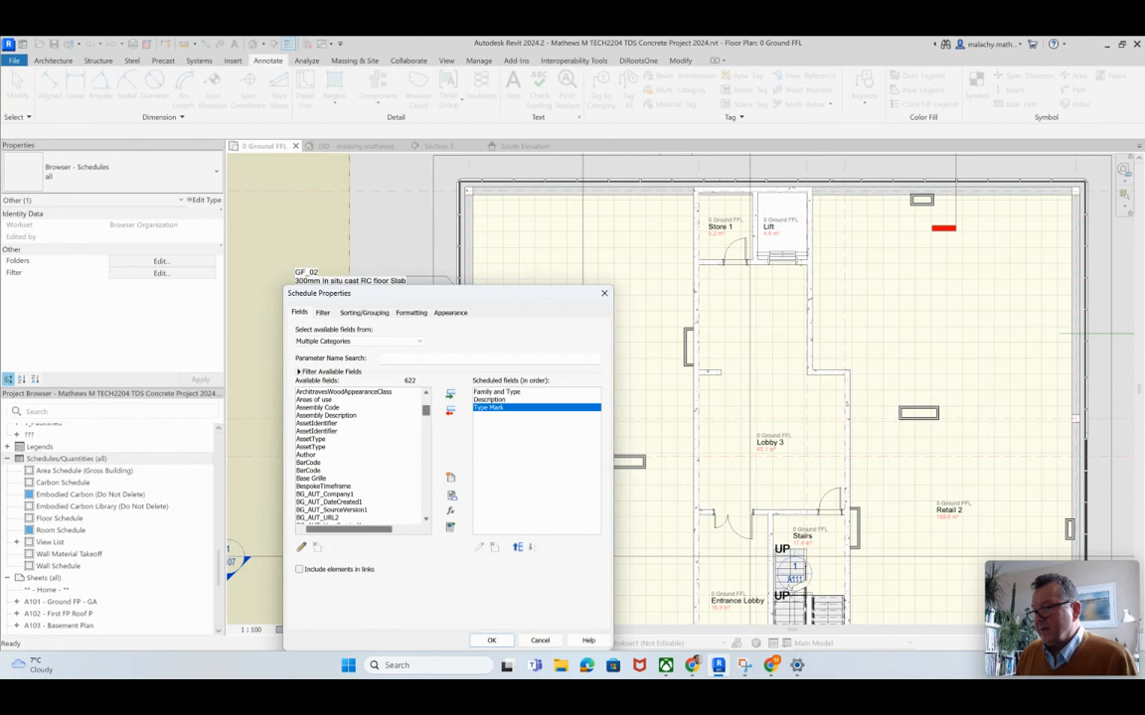
pyautogui.doubleClick(318, 416)
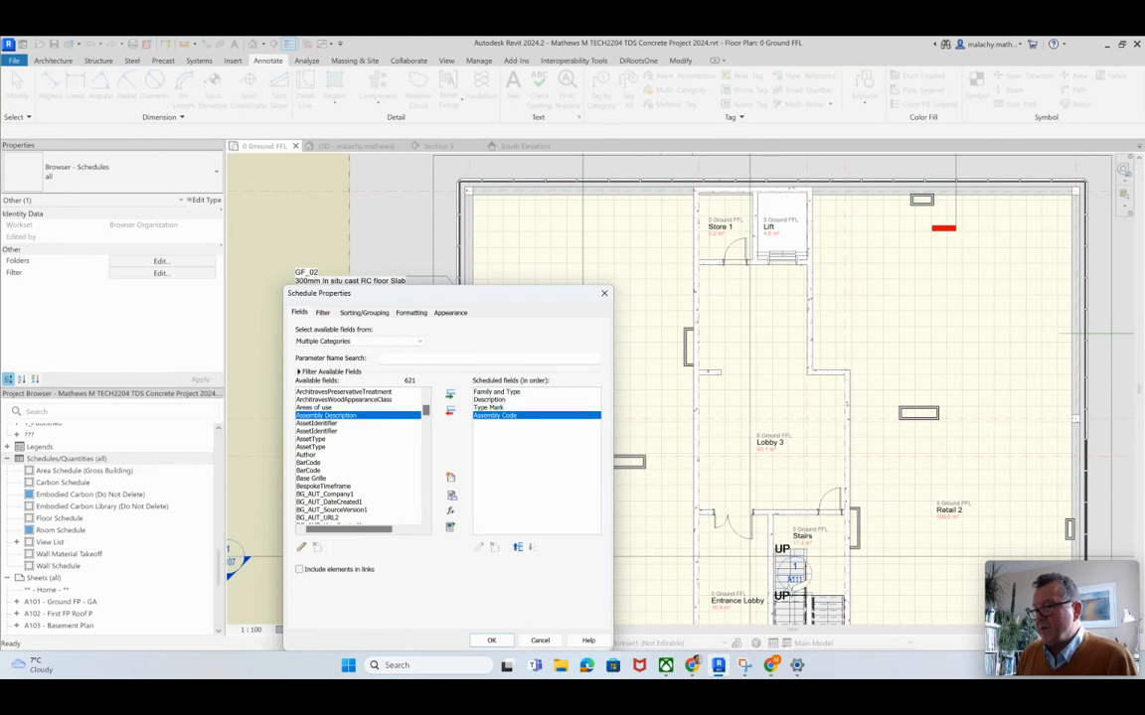
pyautogui.doubleClick(317, 415)
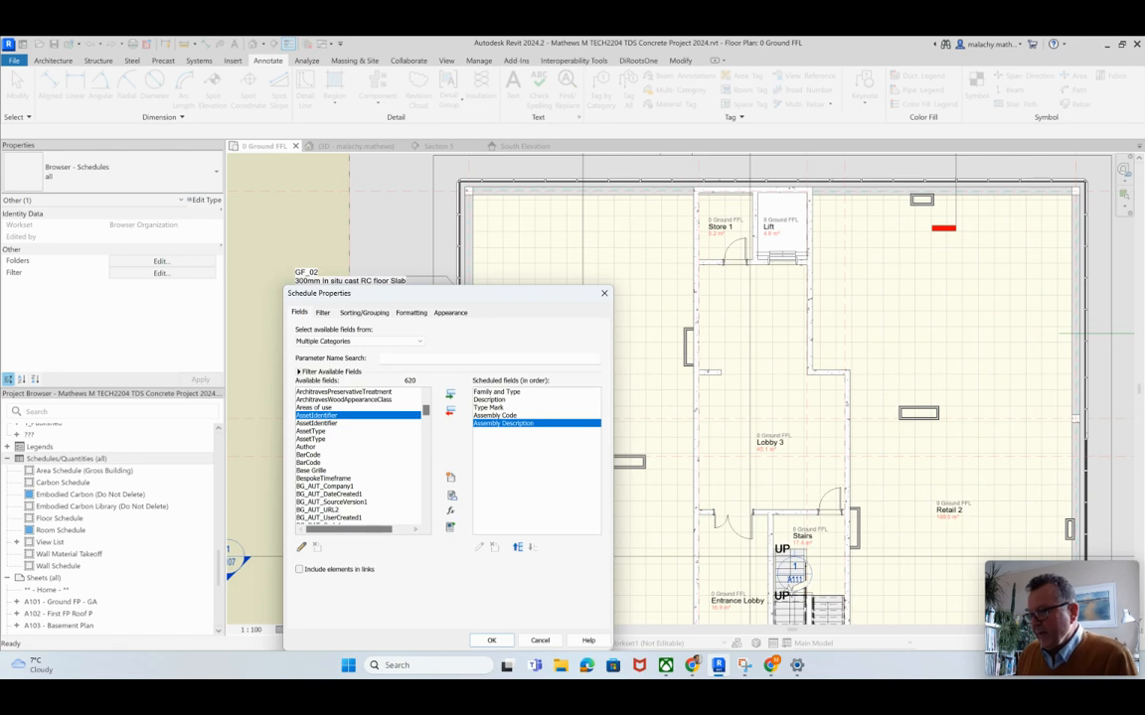
pyautogui.click(491, 640)
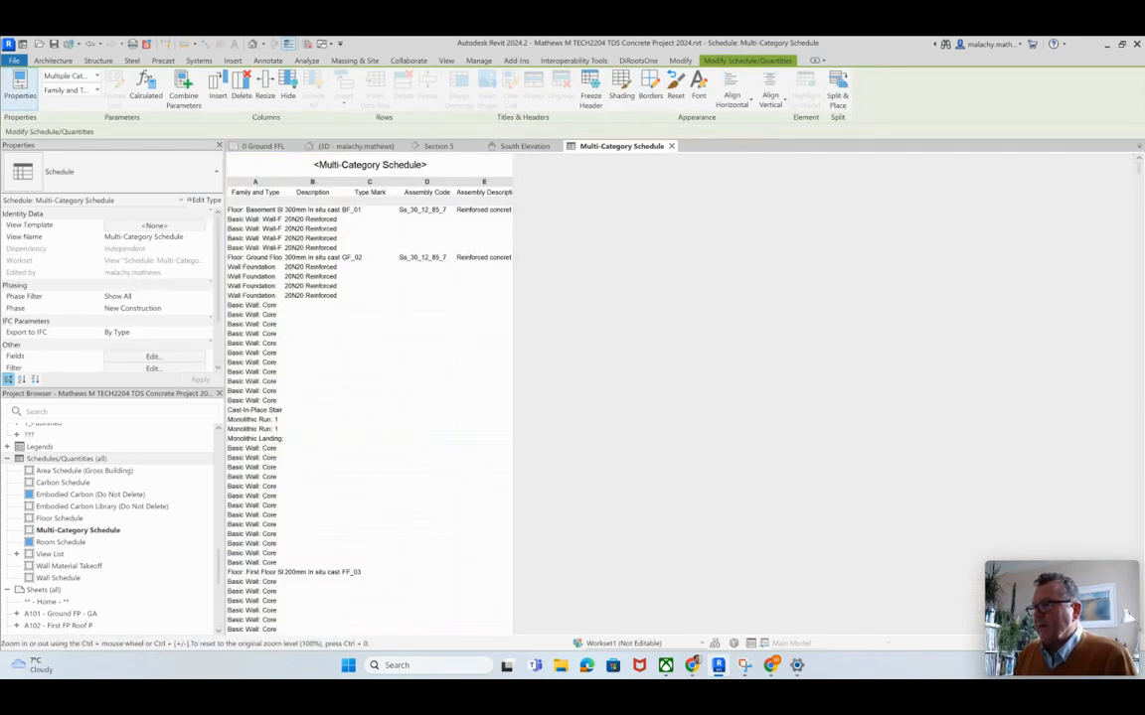
# Step: Widen the schedule's Family and Type column and rename the schedule "Multi-Category Notes 1"
pyautogui.moveTo(284, 182); pyautogui.dragTo(334, 182)
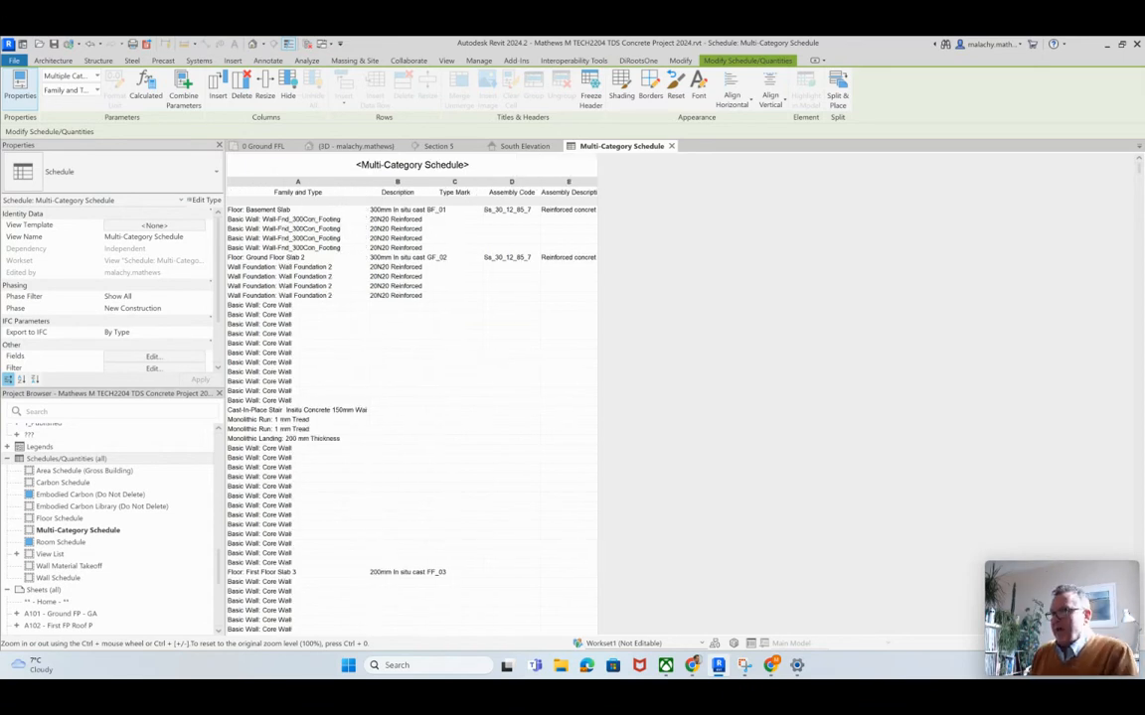
pyautogui.click(414, 161)
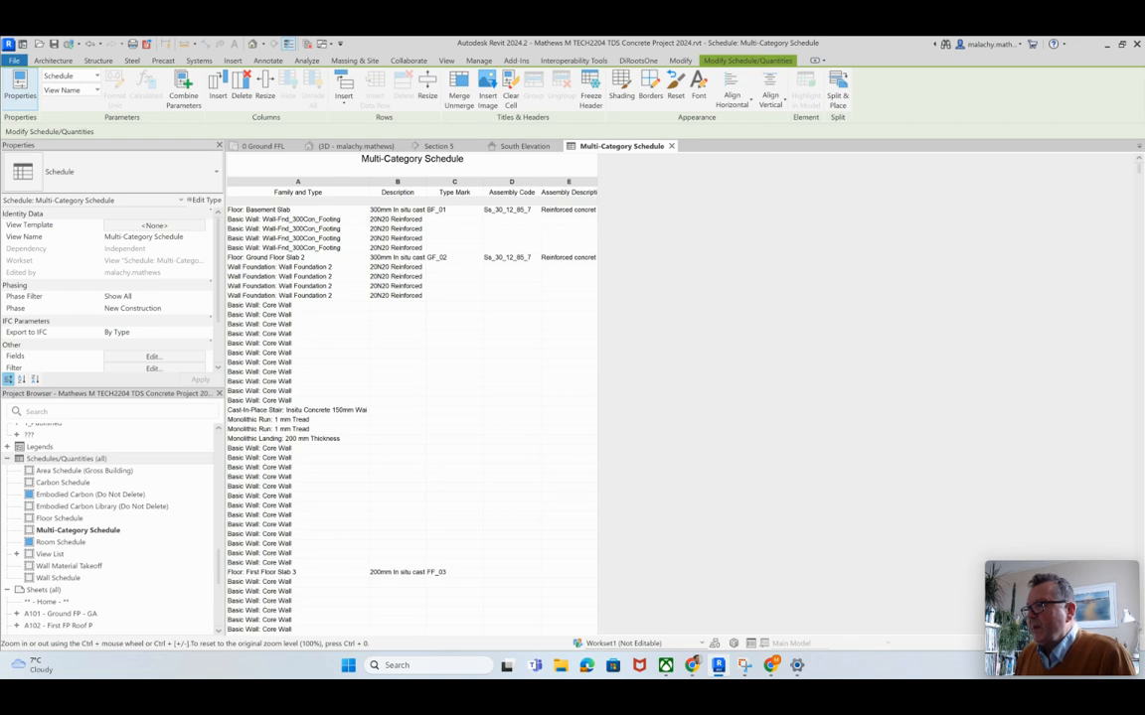
pyautogui.moveTo(464, 159); pyautogui.dragTo(425, 159)
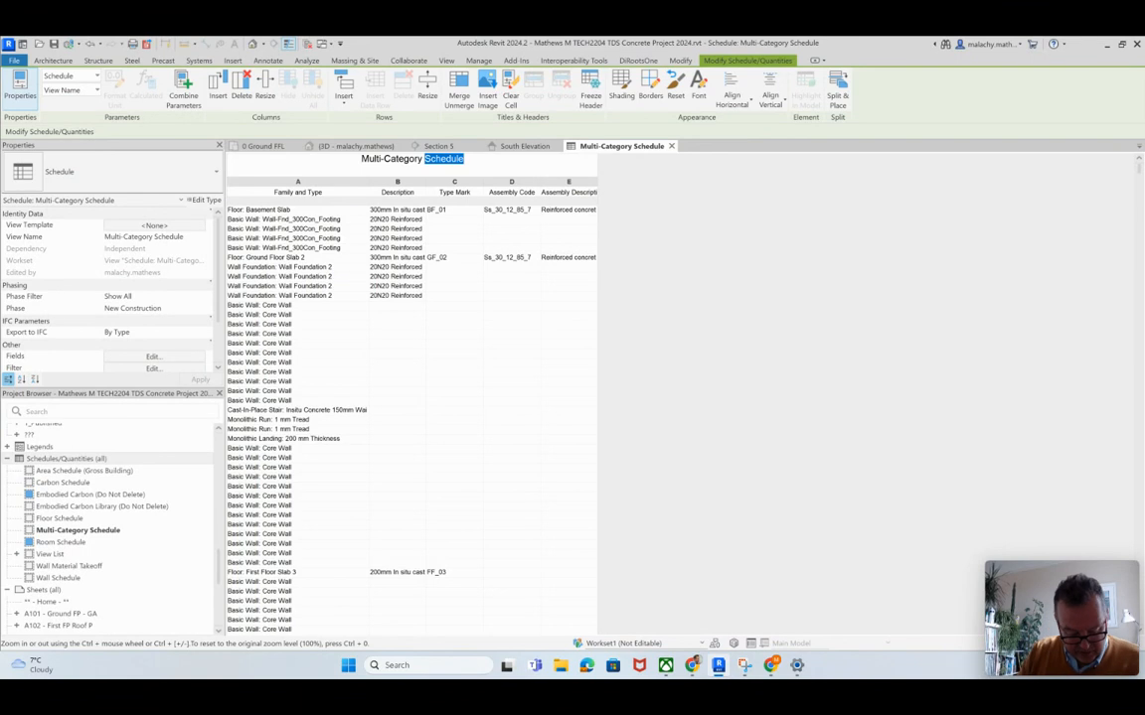
pyautogui.write('Notes')
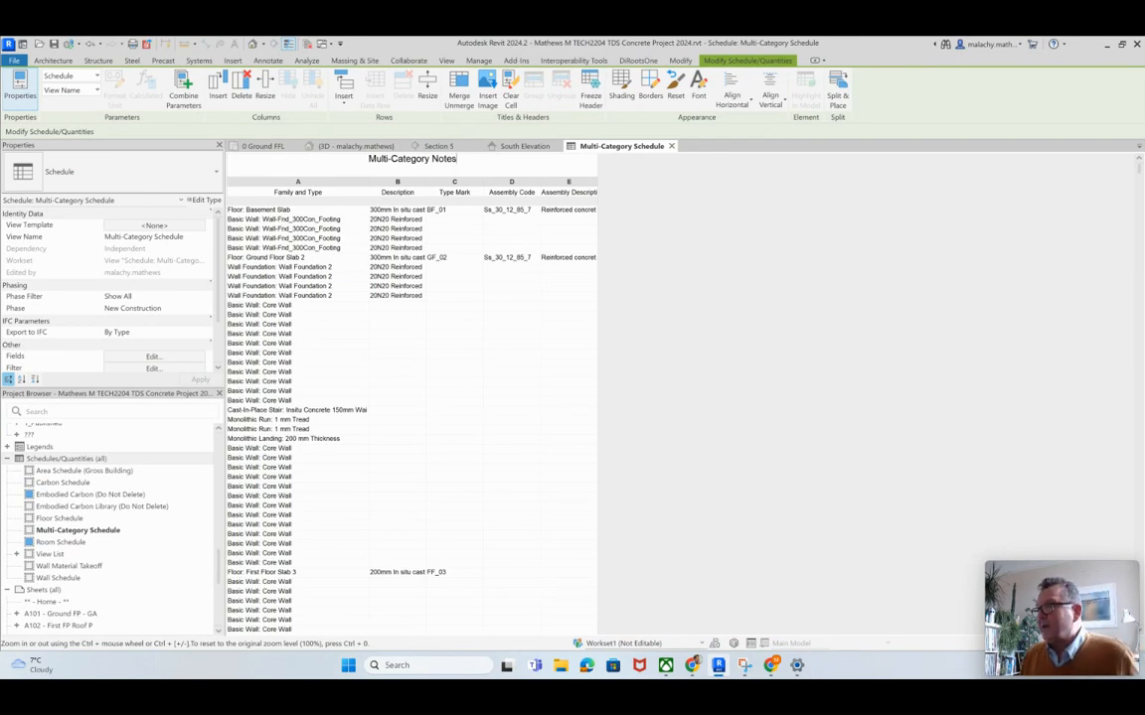
pyautogui.write(' 1')
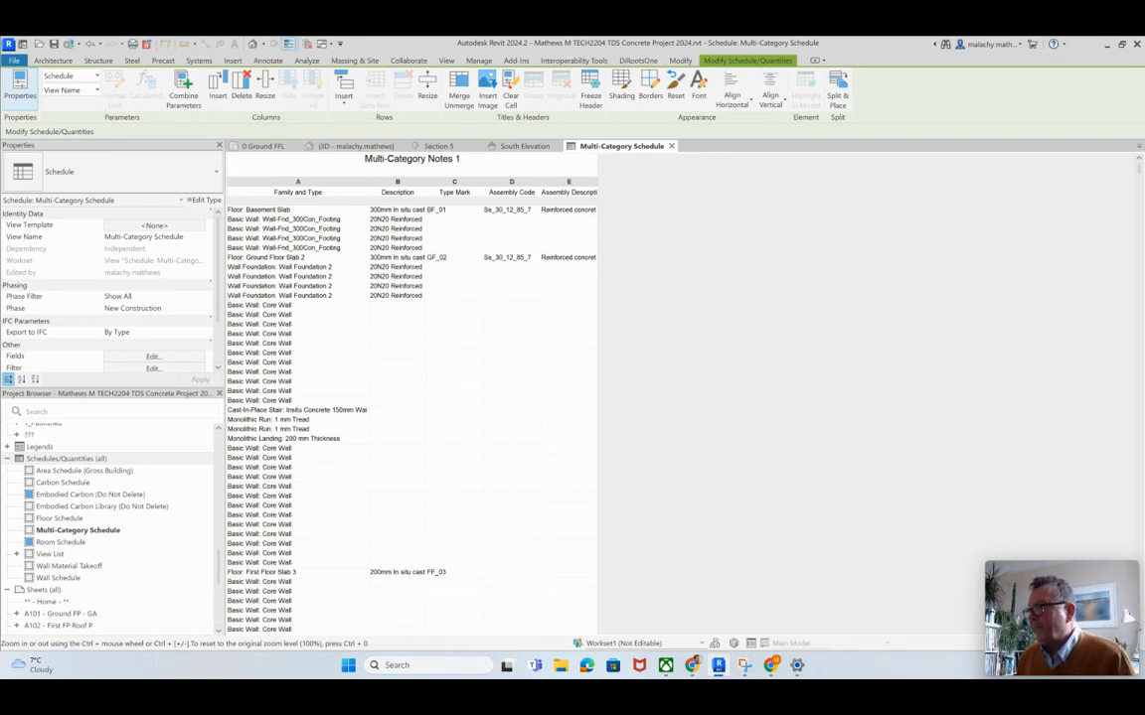
pyautogui.press('Return')
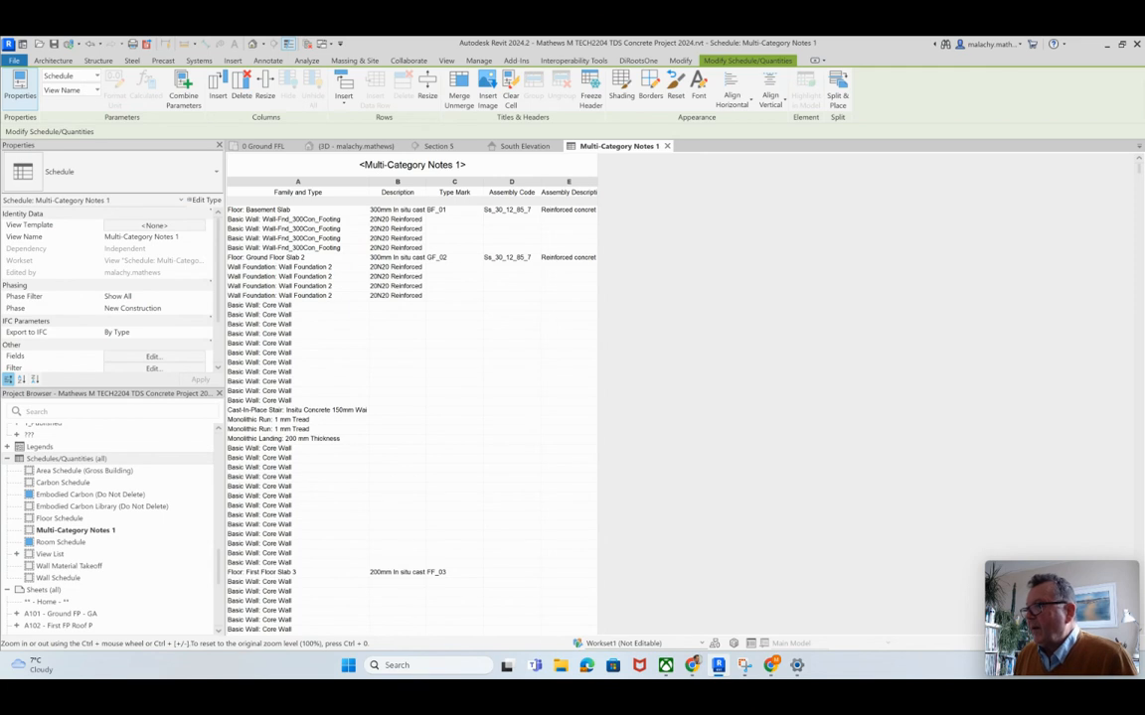
# Step: Widen the Description column and move the Type Mark field ahead of Description in the schedule's field order
pyautogui.moveTo(426, 183); pyautogui.dragTo(518, 183)
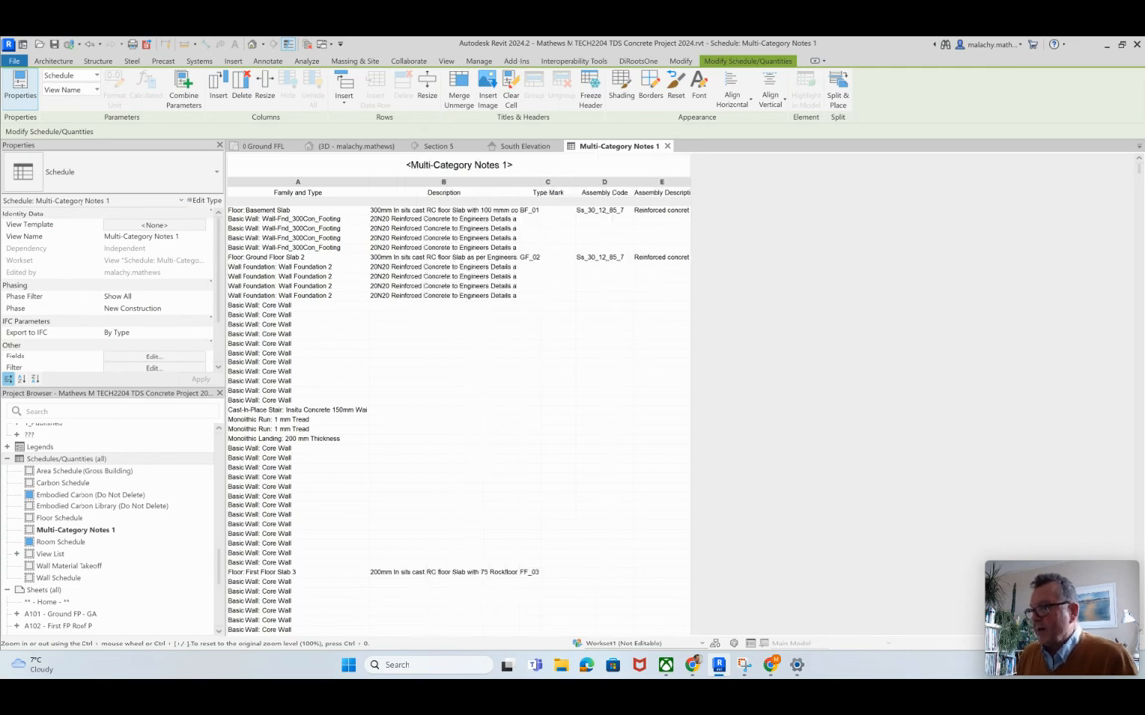
pyautogui.click(154, 357)
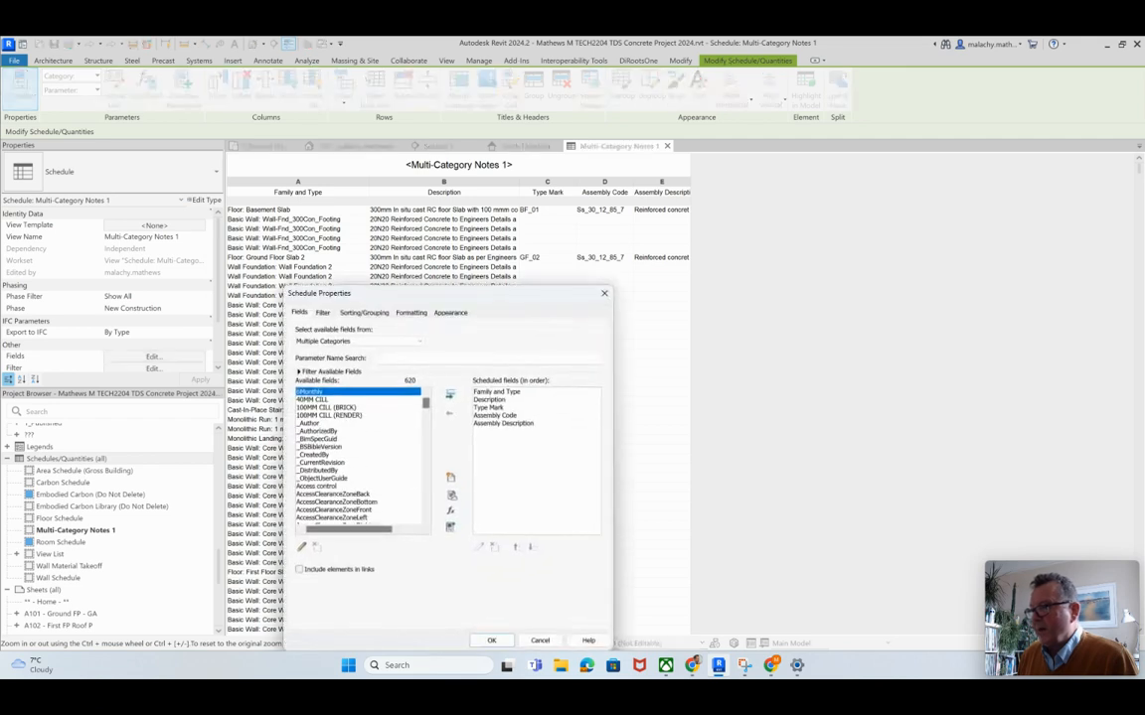
pyautogui.click(489, 407)
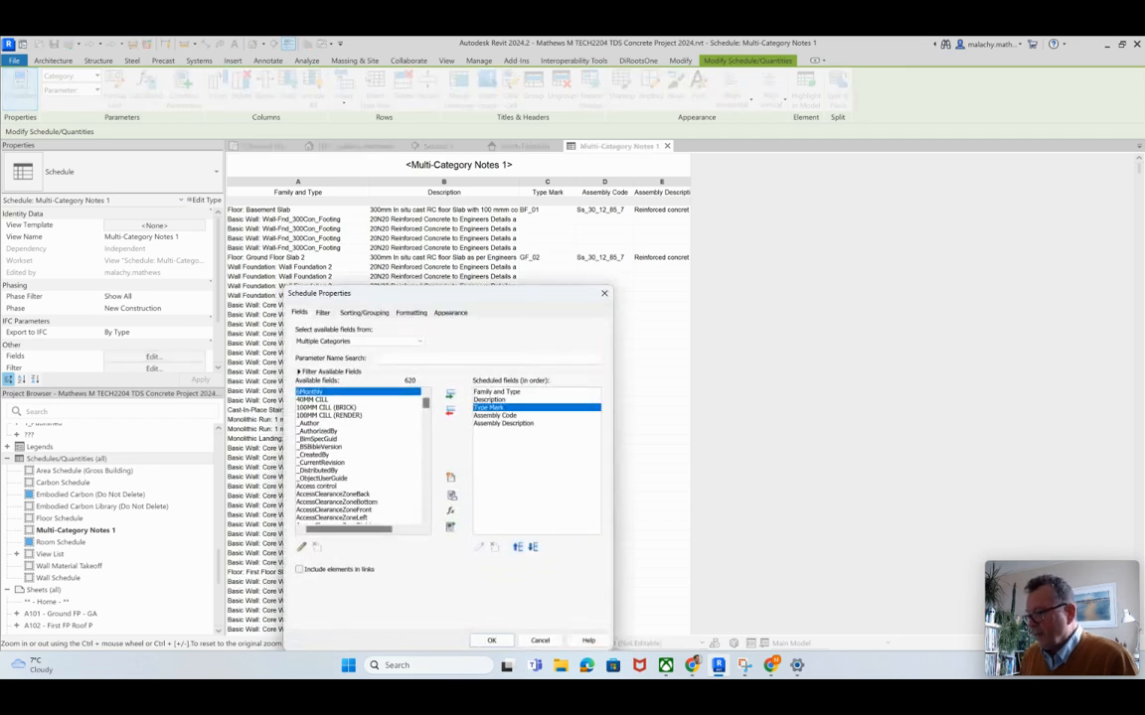
pyautogui.click(518, 548)
pyautogui.click(492, 641)
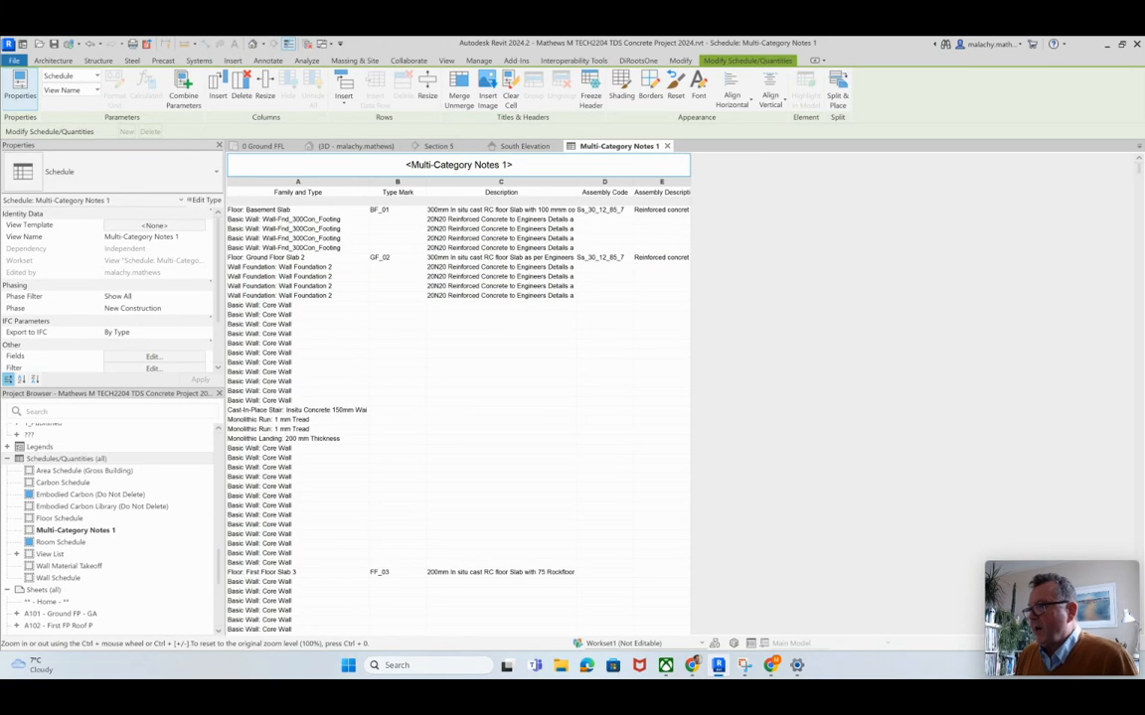
# Step: Widen the Description, Assembly Code and Assembly Description columns so their full text fits
pyautogui.moveTo(575, 183); pyautogui.dragTo(682, 183)
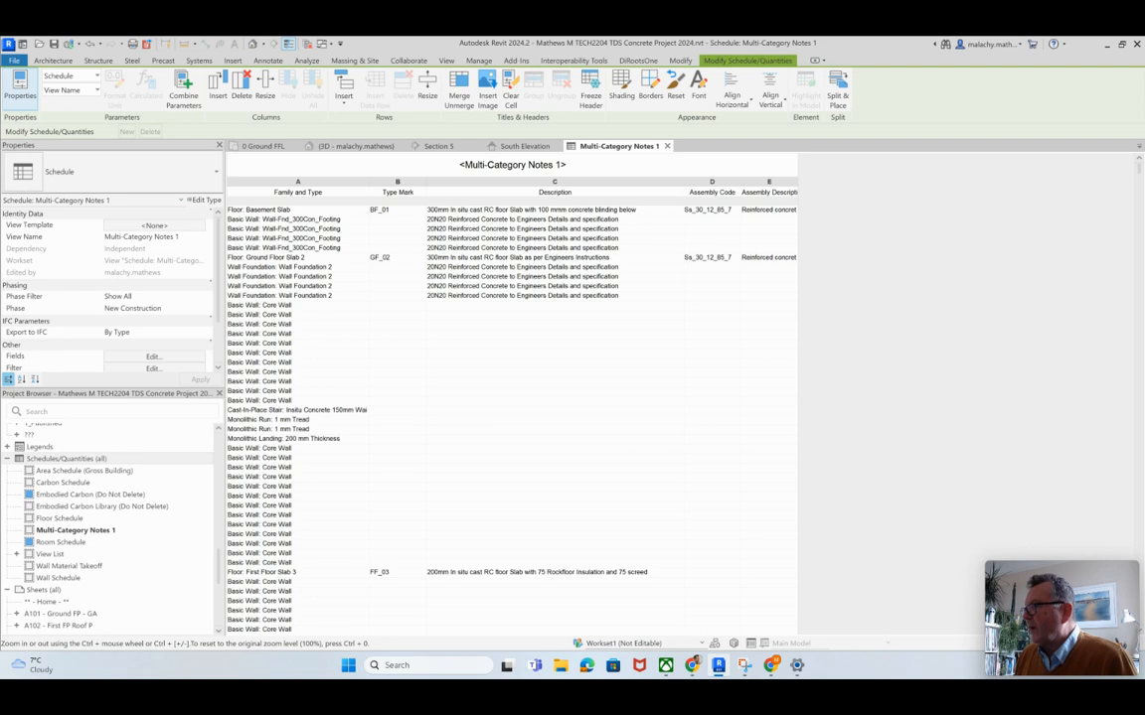
pyautogui.moveTo(798, 183); pyautogui.dragTo(831, 183)
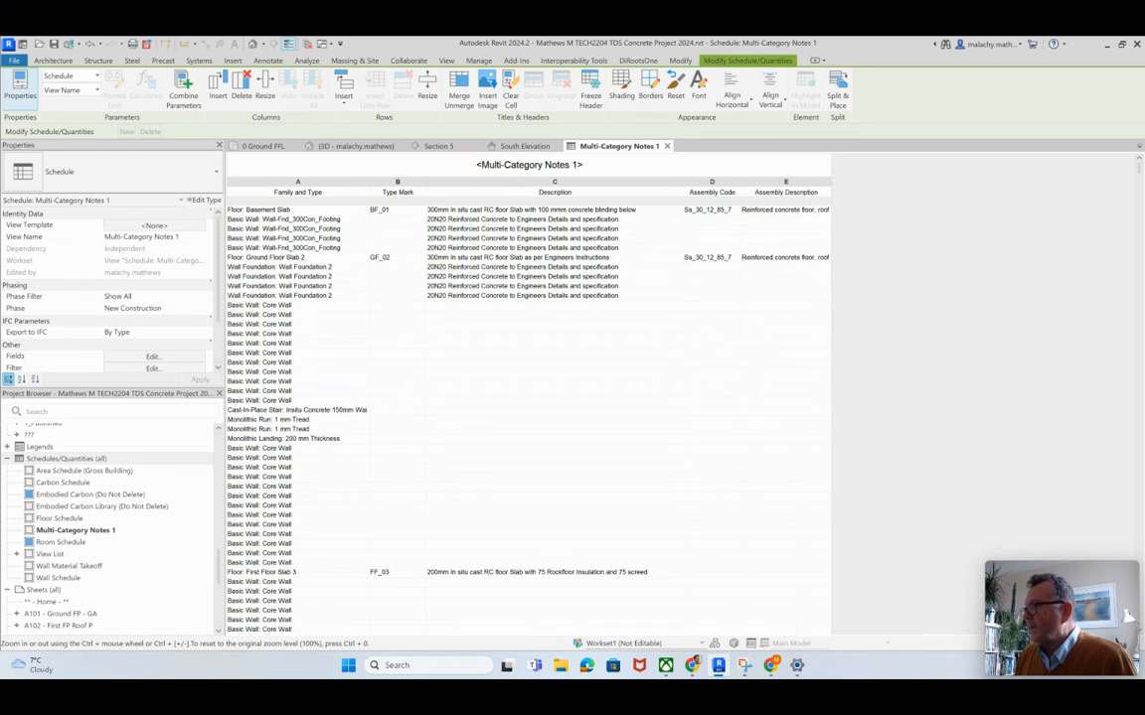
pyautogui.moveTo(739, 182); pyautogui.dragTo(745, 183)
pyautogui.moveTo(837, 183); pyautogui.dragTo(947, 183)
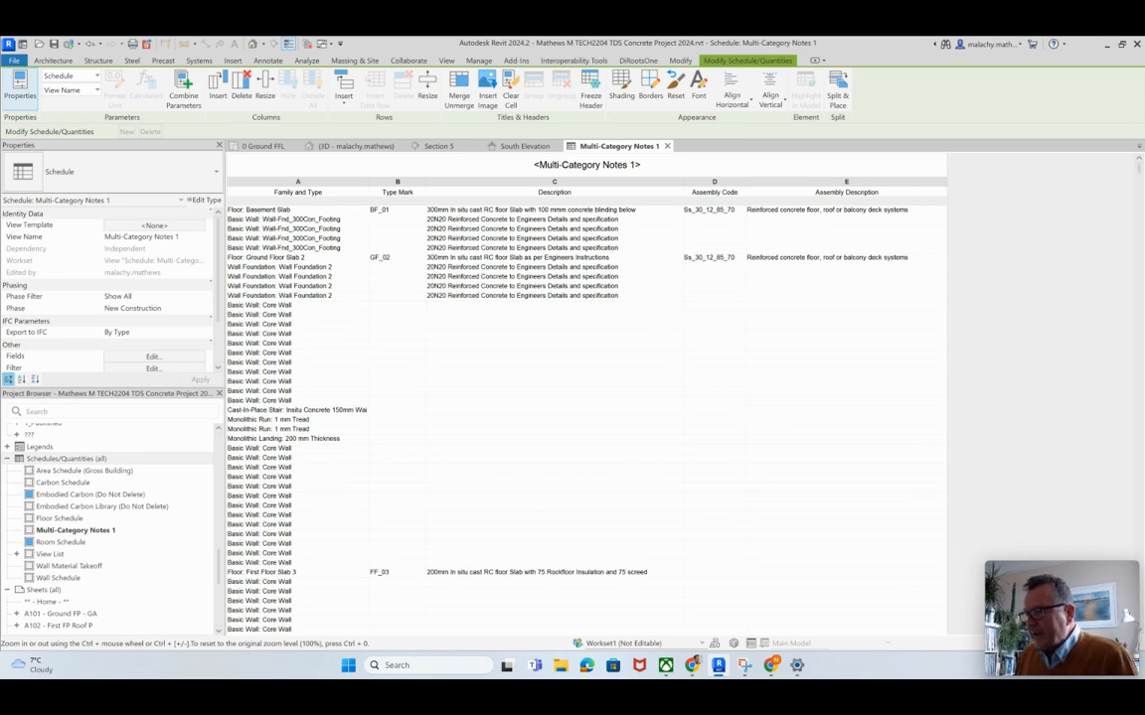
# Step: Set the Core Wall type's description to "20N20 Reinforced Concrete to Engineers Details and specification" and apply it to all elements of that type
pyautogui.scroll(-12, 586, 398)
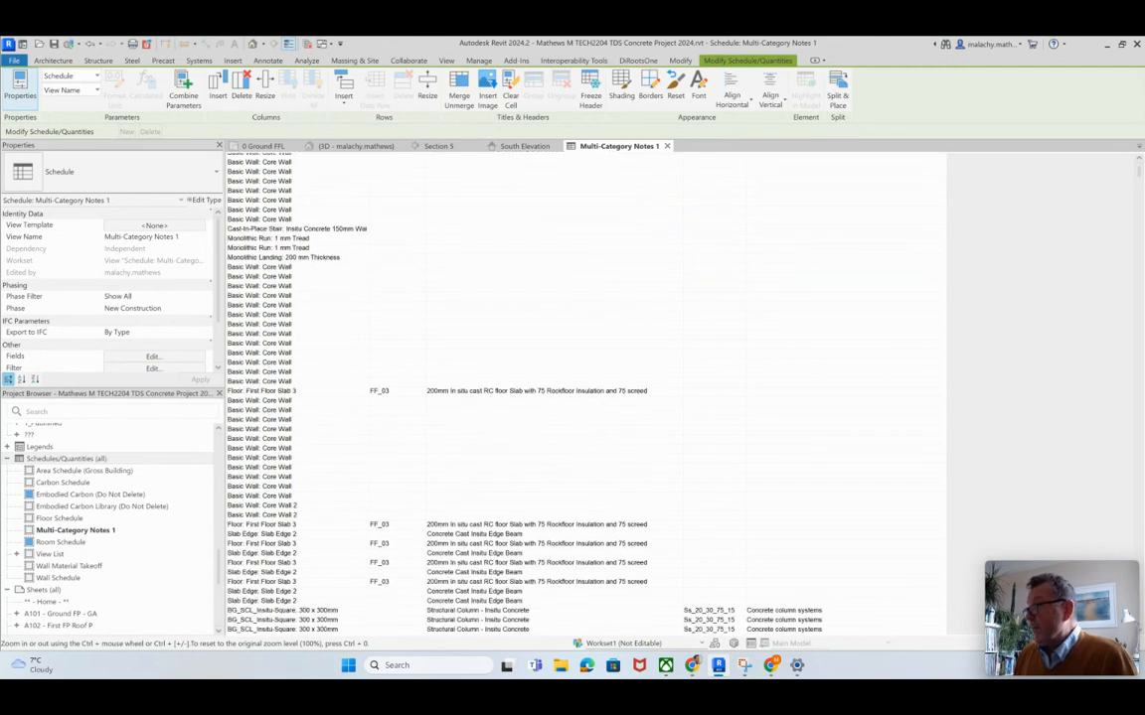
pyautogui.scroll(-10, 587, 397)
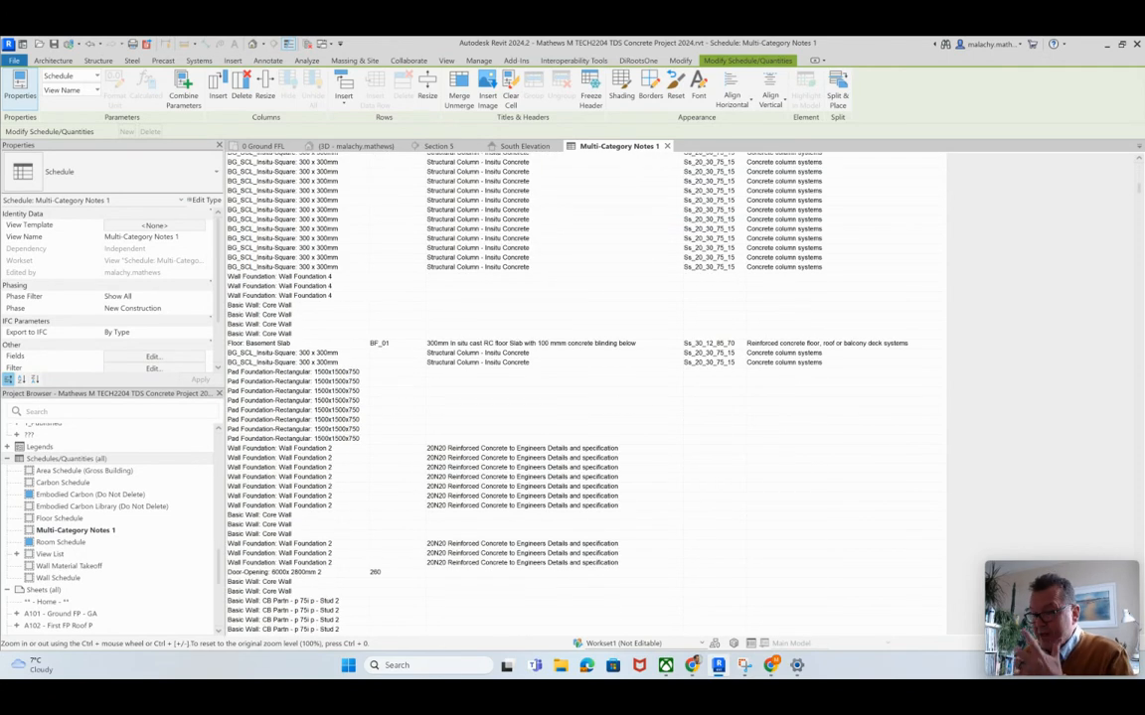
pyautogui.scroll(10, 586, 398)
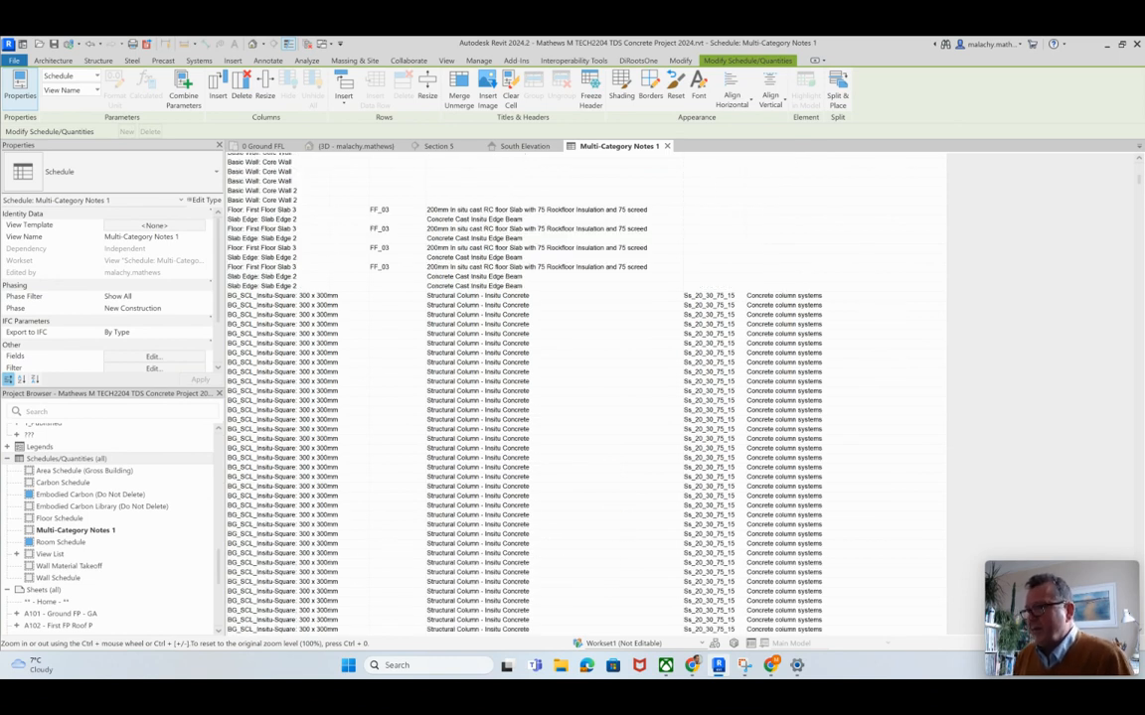
pyautogui.scroll(10, 586, 397)
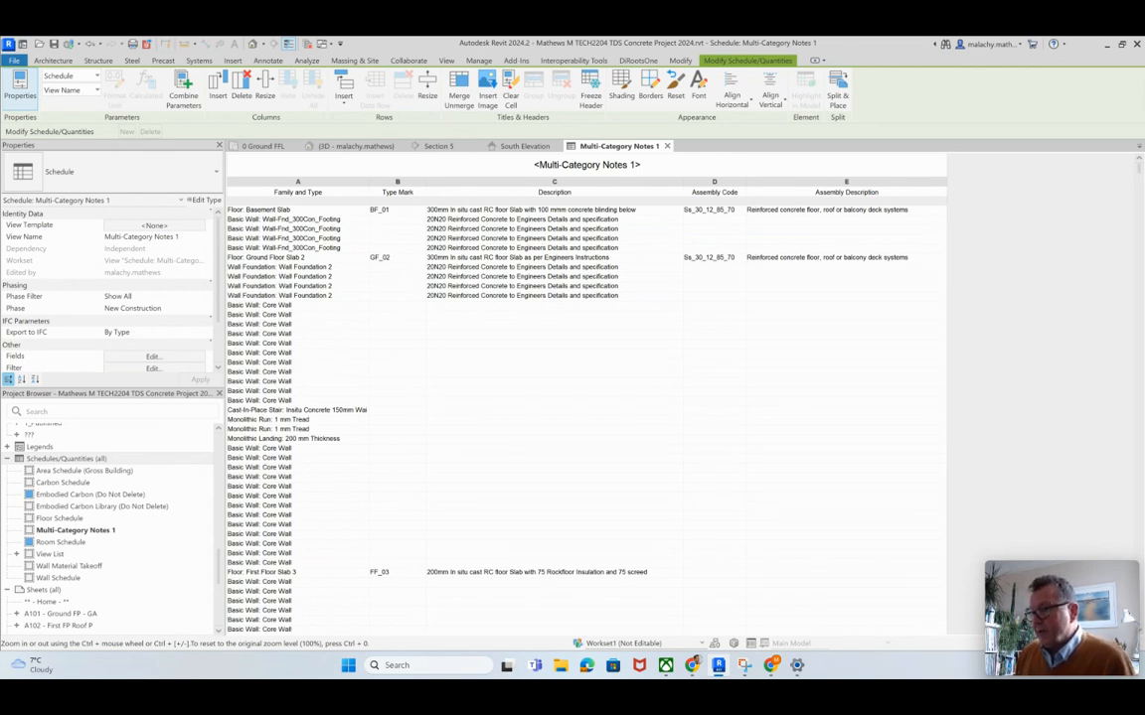
pyautogui.click(554, 305)
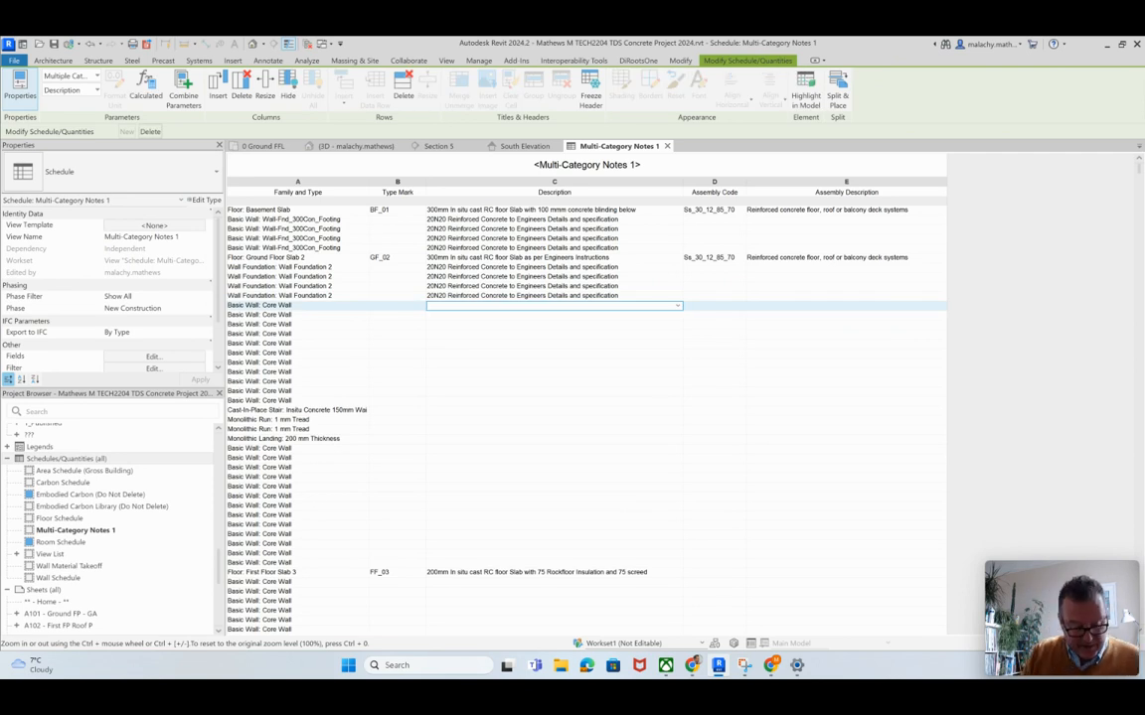
pyautogui.write('20N20')
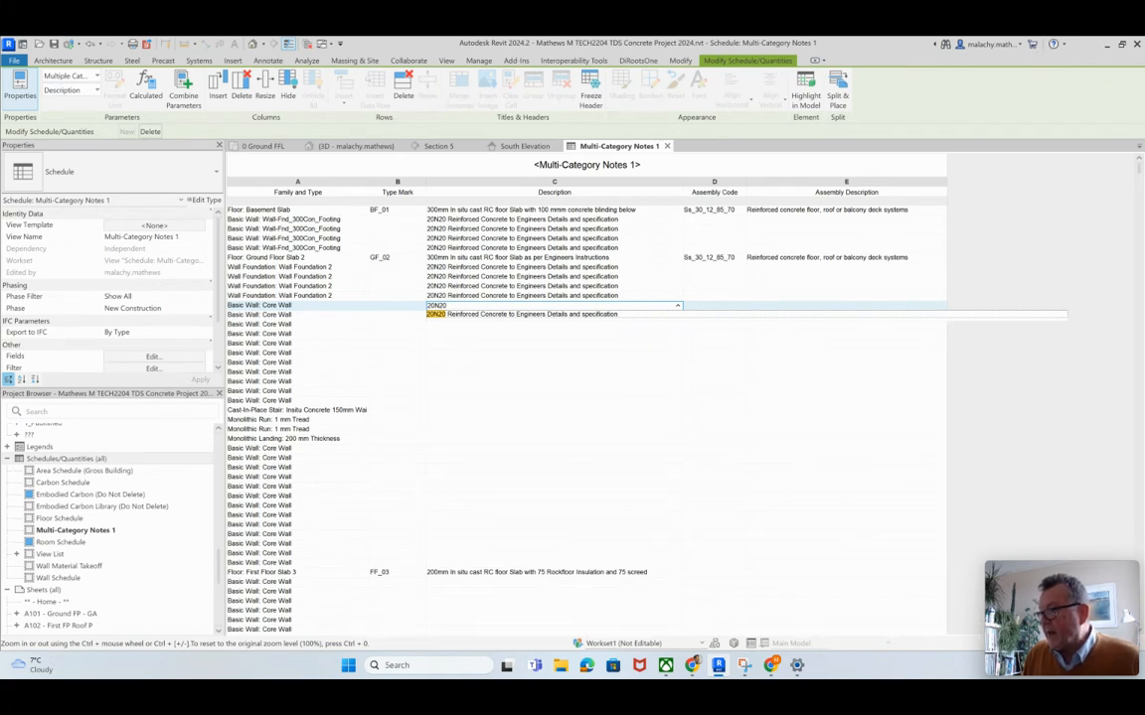
pyautogui.press('Return')
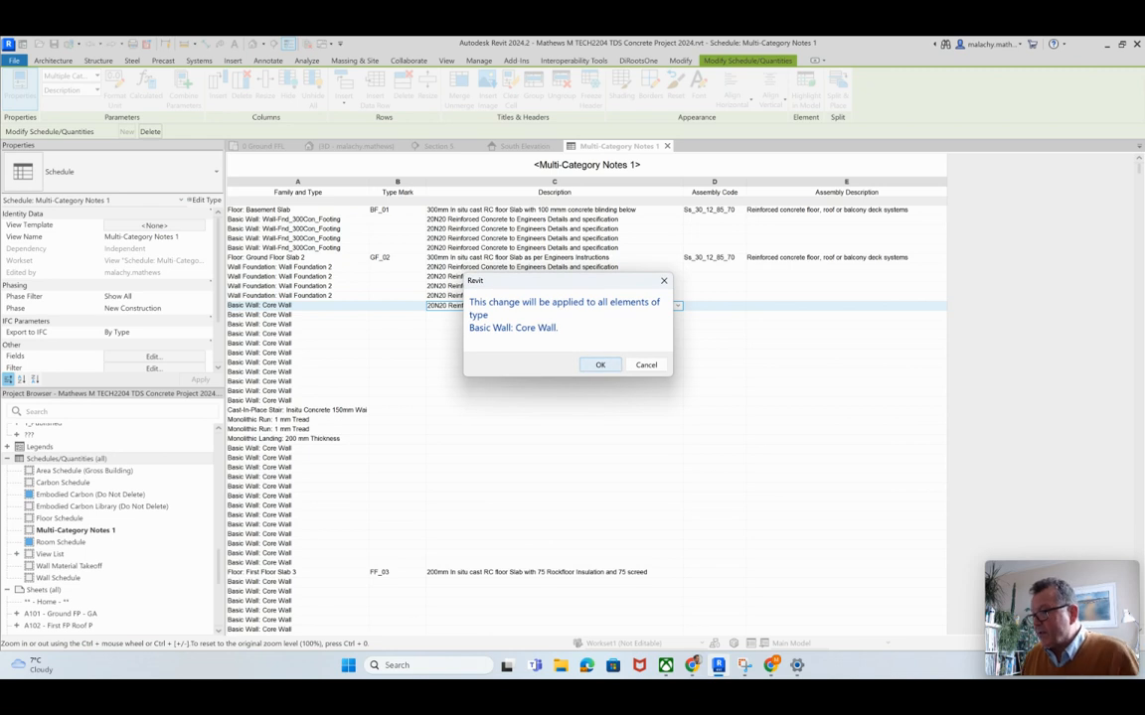
pyautogui.press('Return')
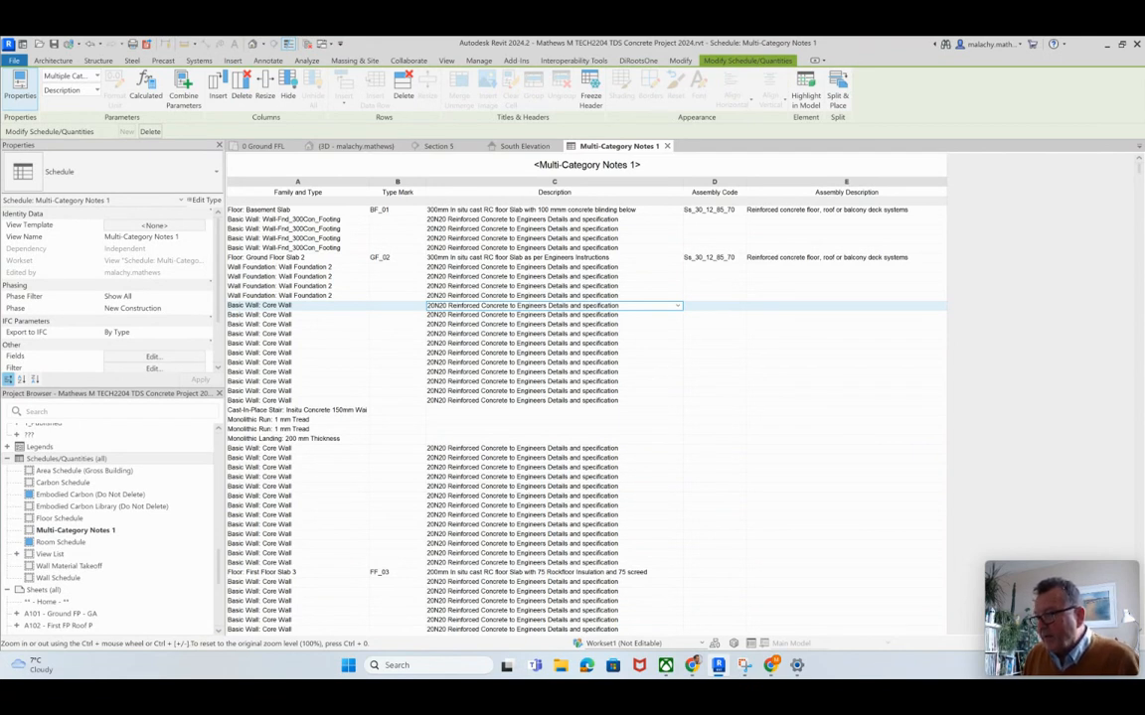
pyautogui.click(536, 410)
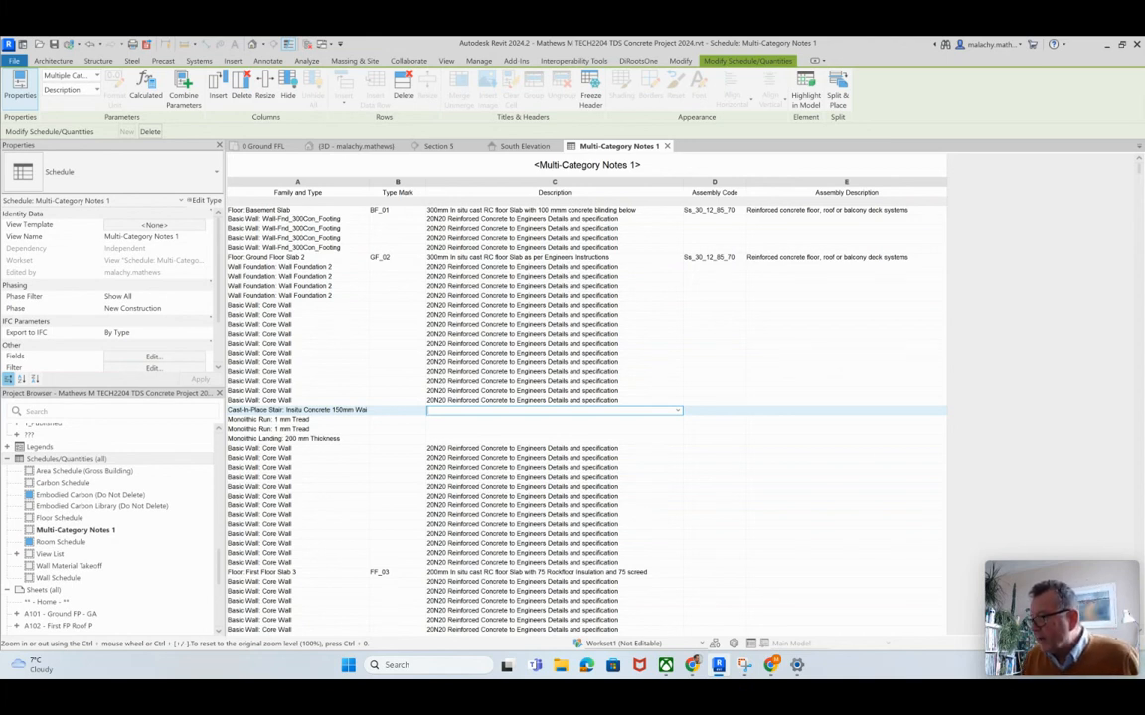
pyautogui.click(678, 411)
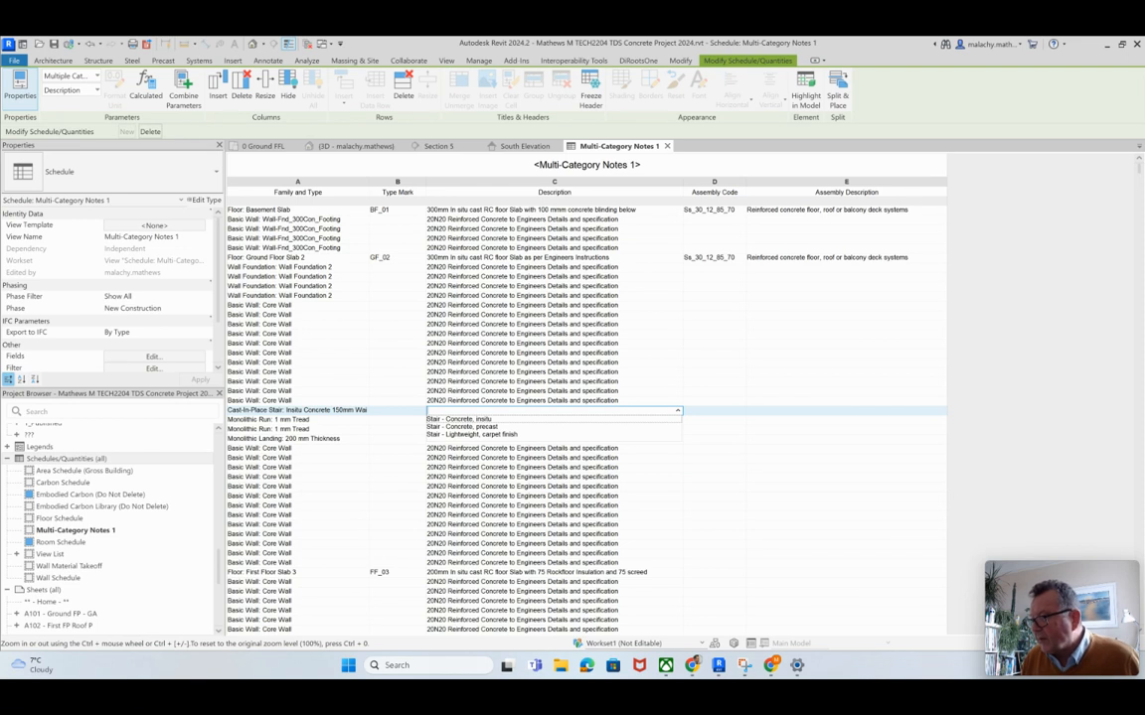
pyautogui.press('Escape')
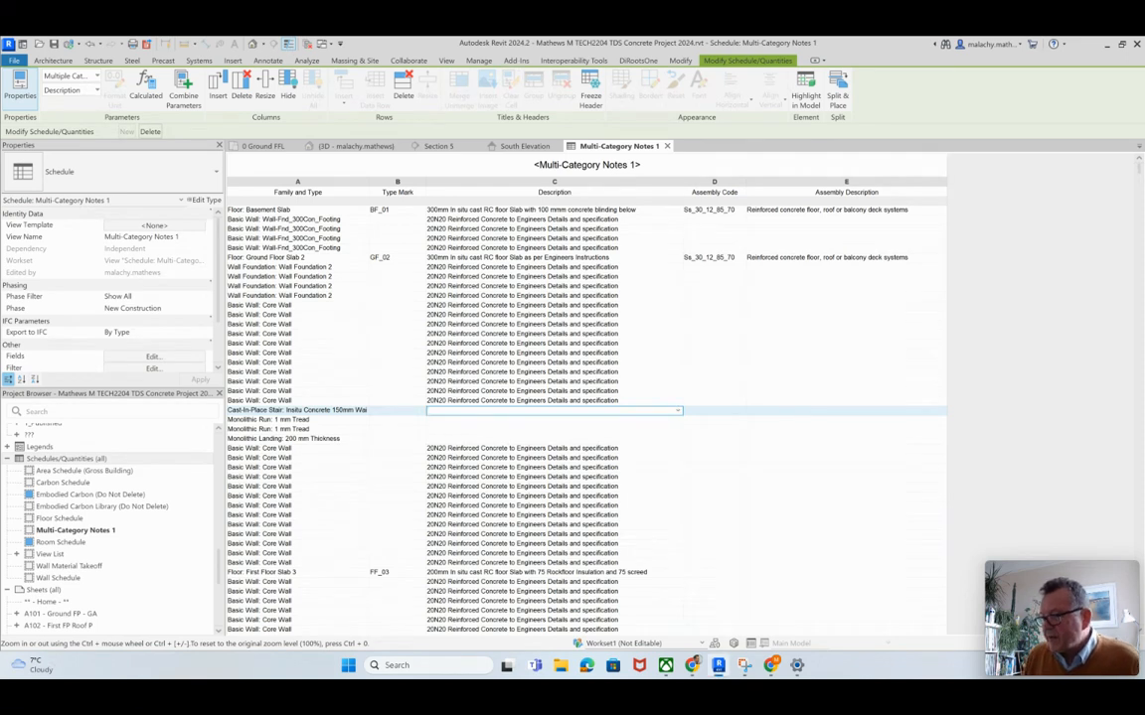
pyautogui.write('20')
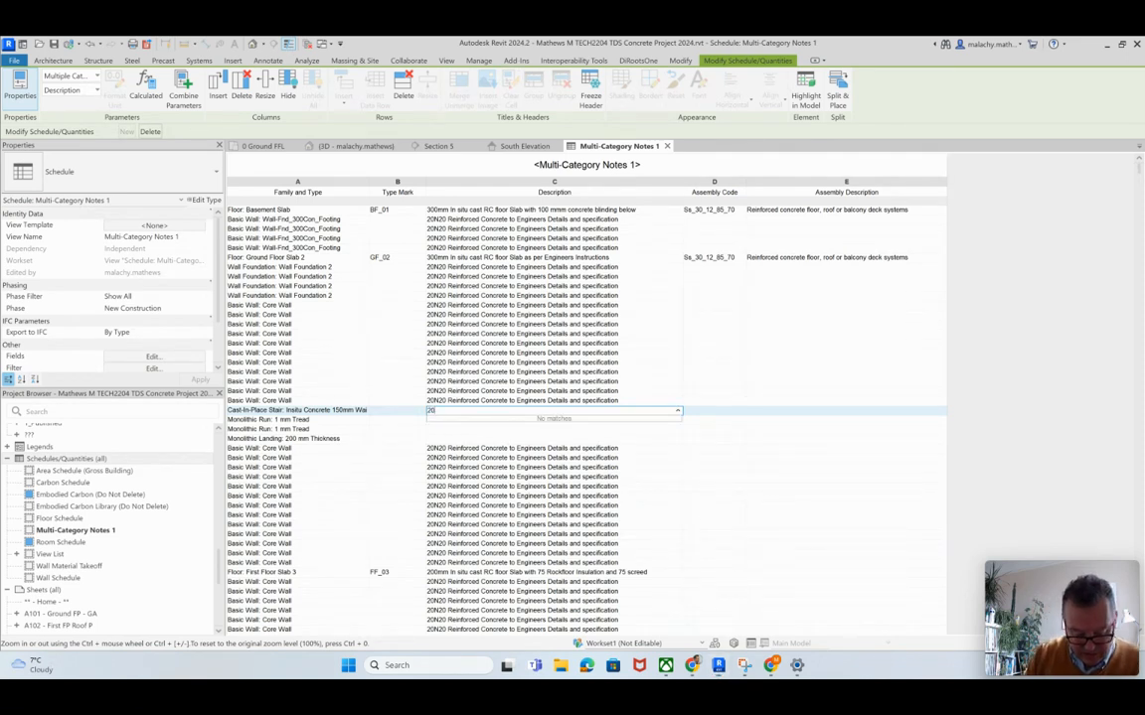
pyautogui.write('N20')
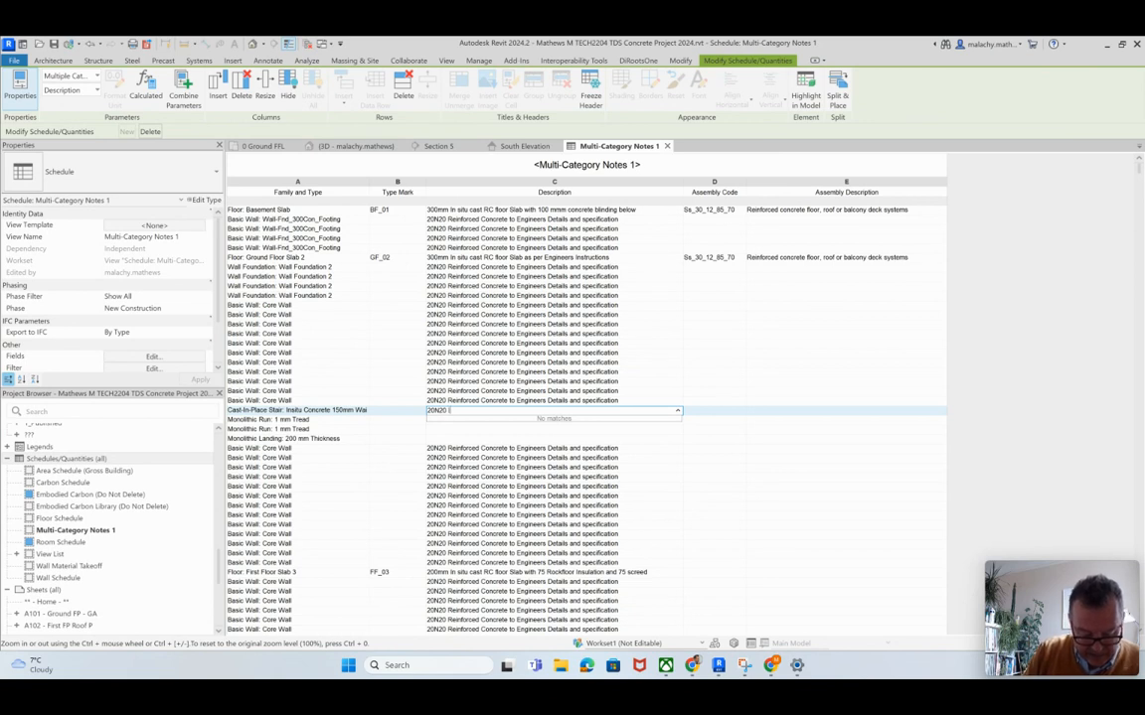
pyautogui.write(' Insitu Cast Con')
pyautogui.press('BackSpace')
pyautogui.press('BackSpace')
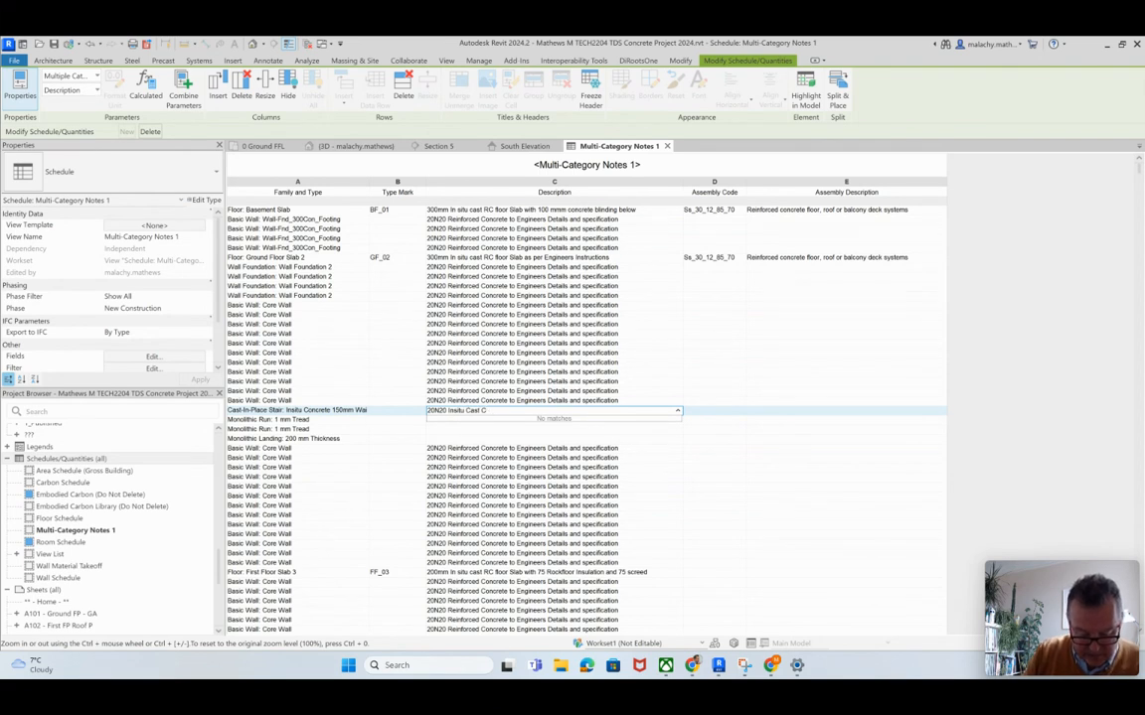
pyautogui.press('BackSpace')
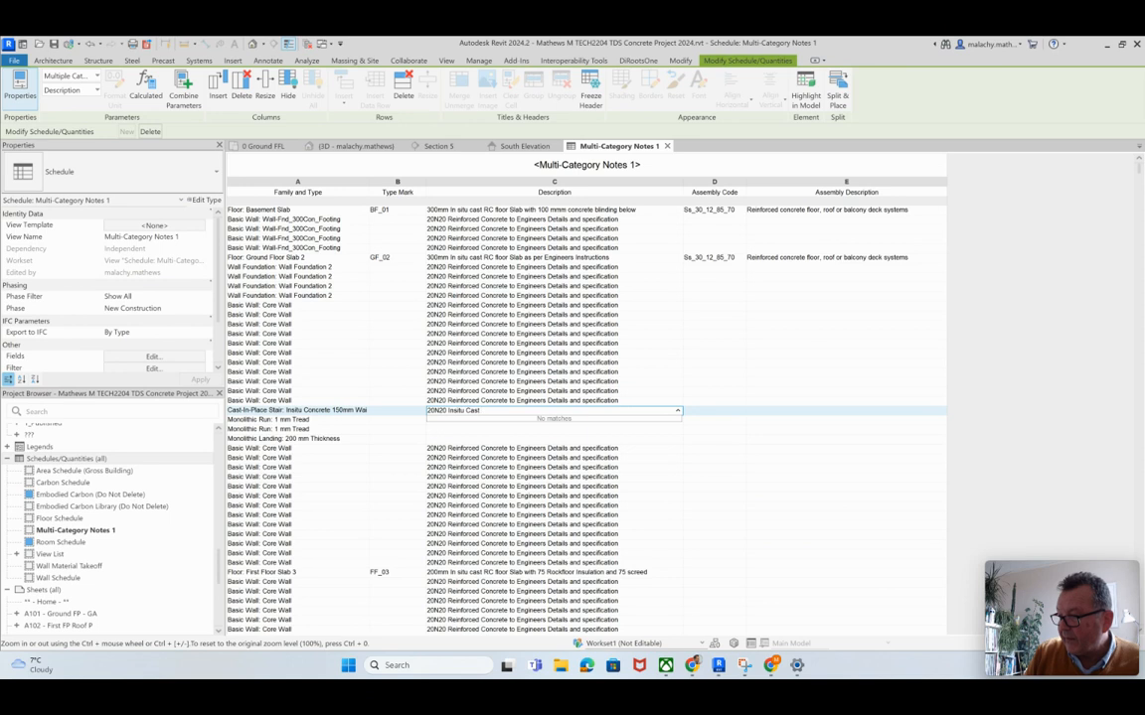
pyautogui.click(541, 402)
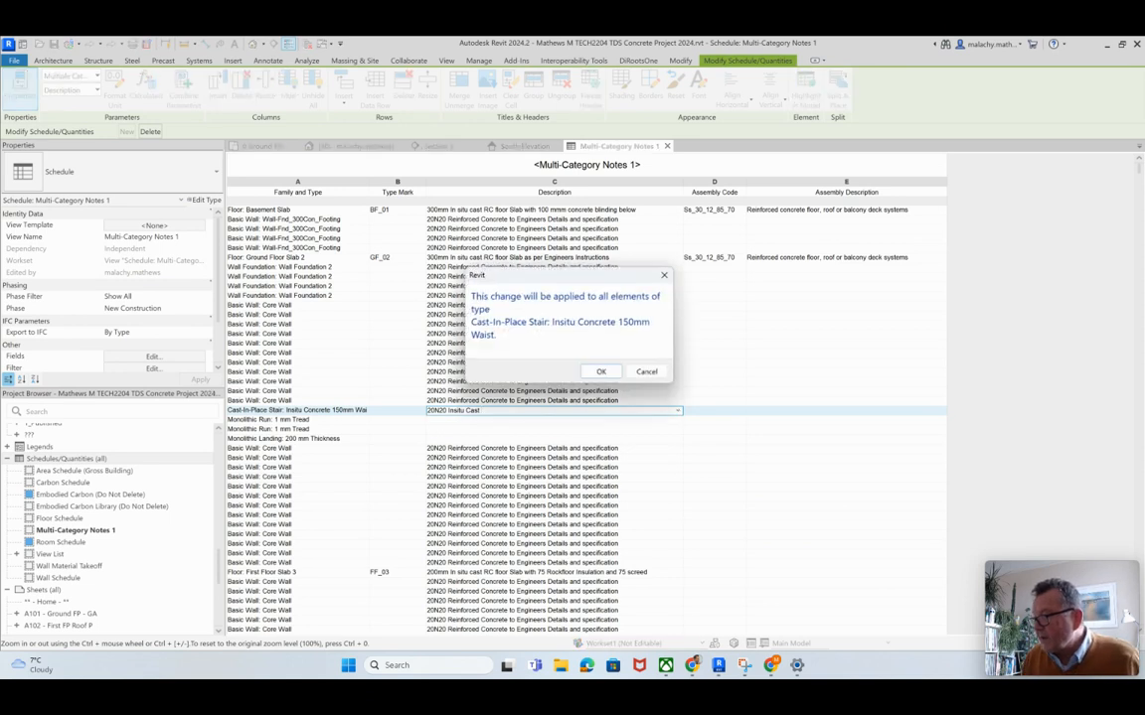
pyautogui.click(646, 371)
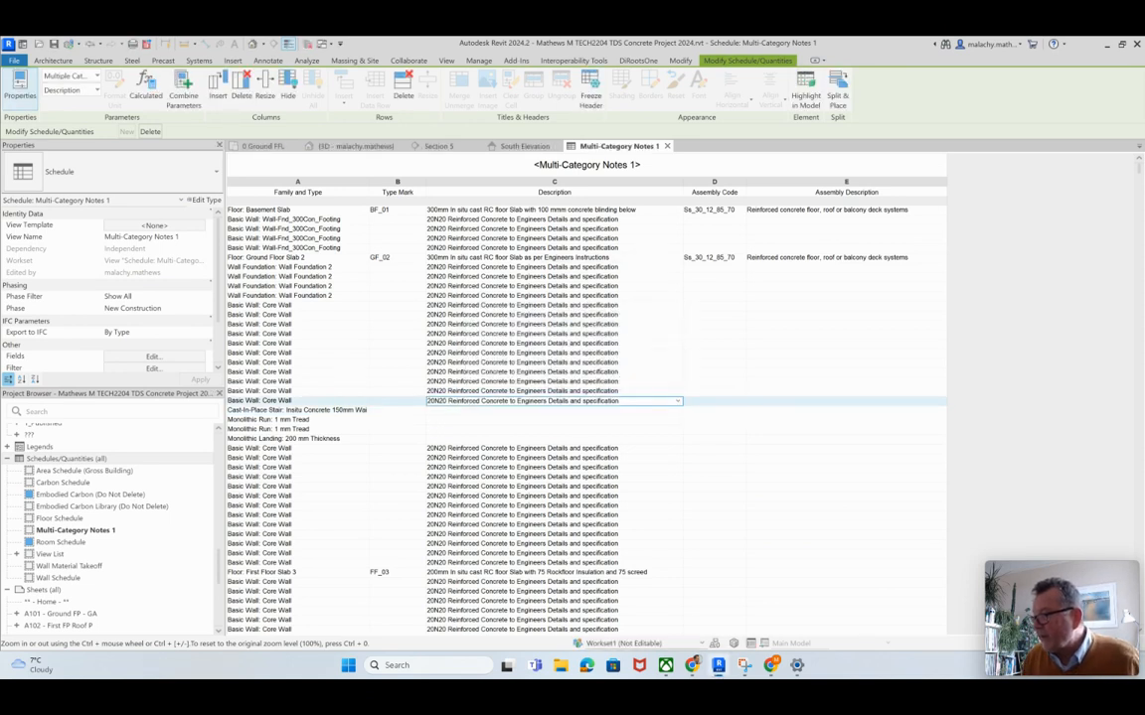
# Step: Copy the Core Wall description "20N20 Reinforced Concrete to Engineers Details and specification" into the Insitu Concrete 150mm Waist stair type and apply it
pyautogui.click(616, 392)
pyautogui.moveTo(618, 392); pyautogui.dragTo(427, 392)
pyautogui.hotkey('ctrl', 'c')
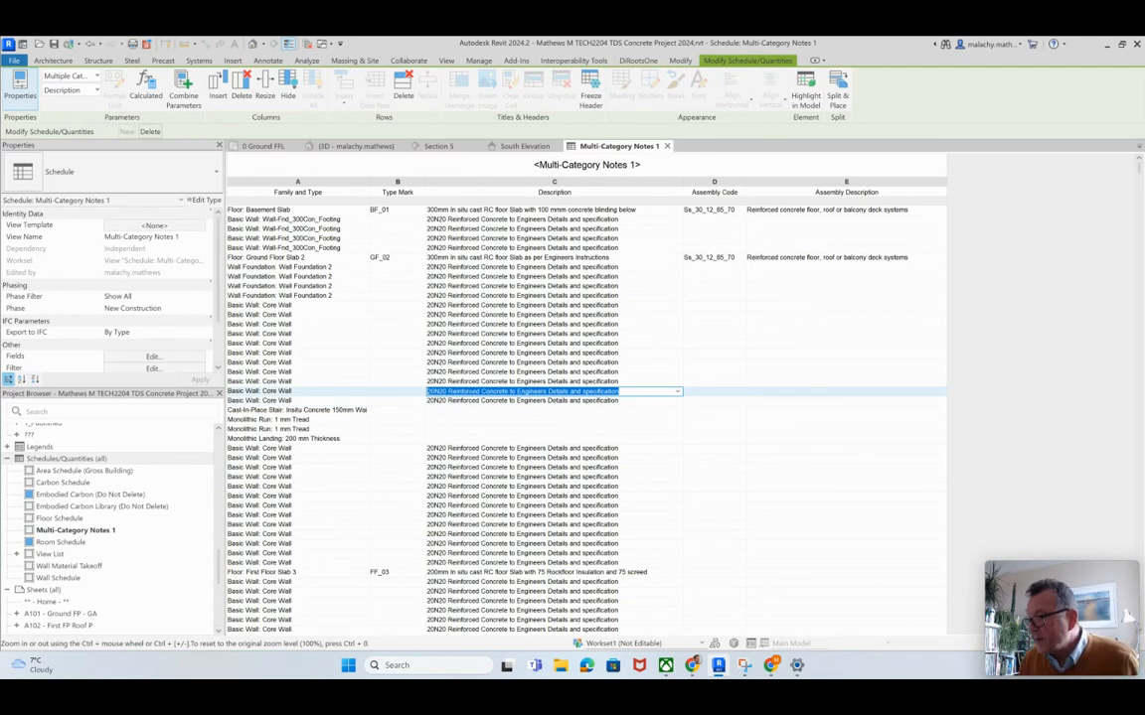
pyautogui.click(477, 410)
pyautogui.hotkey('ctrl', 'v')
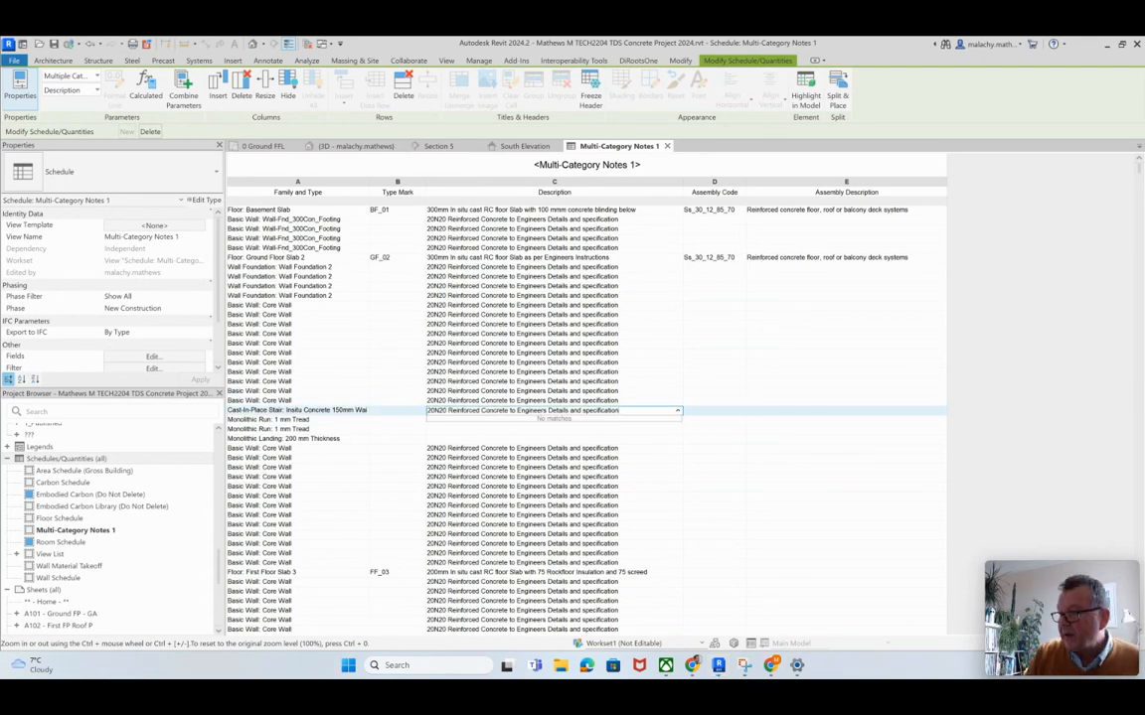
pyautogui.press('Return')
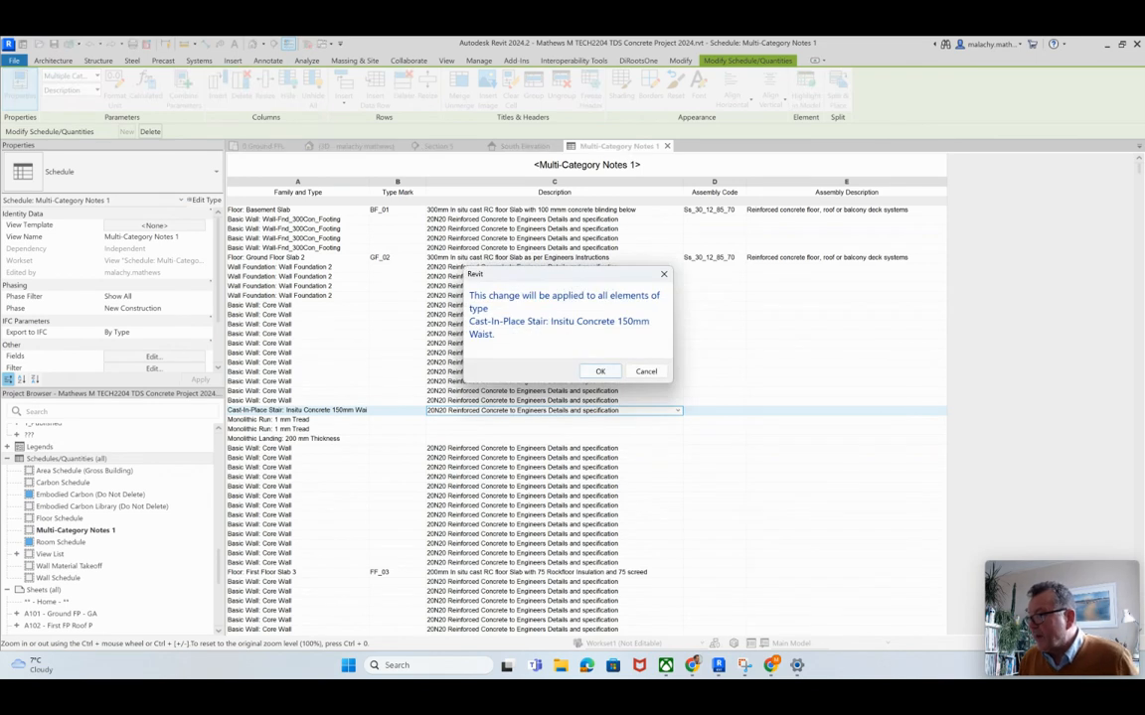
pyautogui.press('Return')
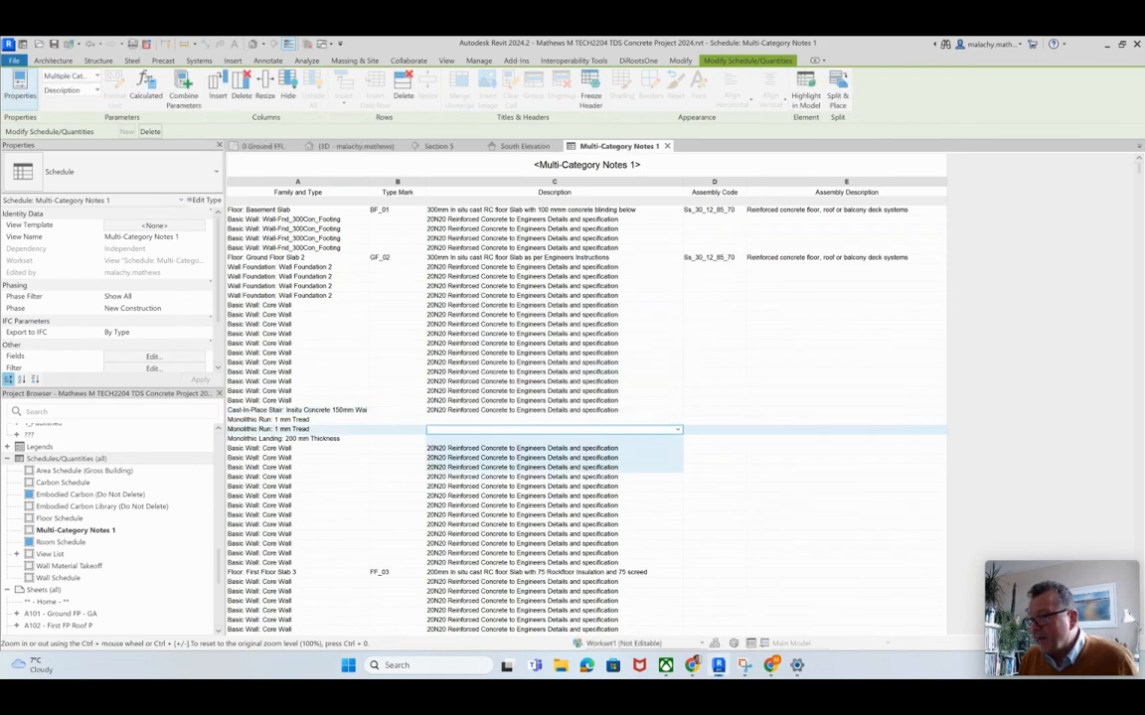
# Step: Select the first Core Wall 2 entry, locate that wall in the 3D view and Section 5, and return to the schedule
pyautogui.scroll(-3, 398, 458)
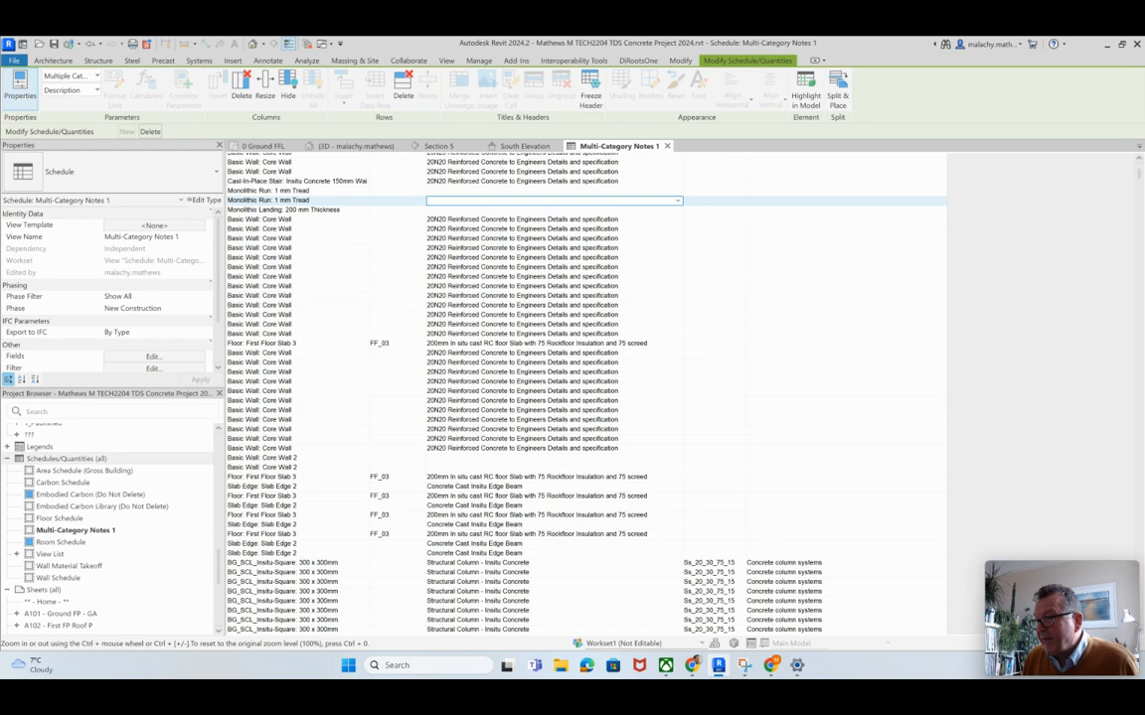
pyautogui.click(296, 458)
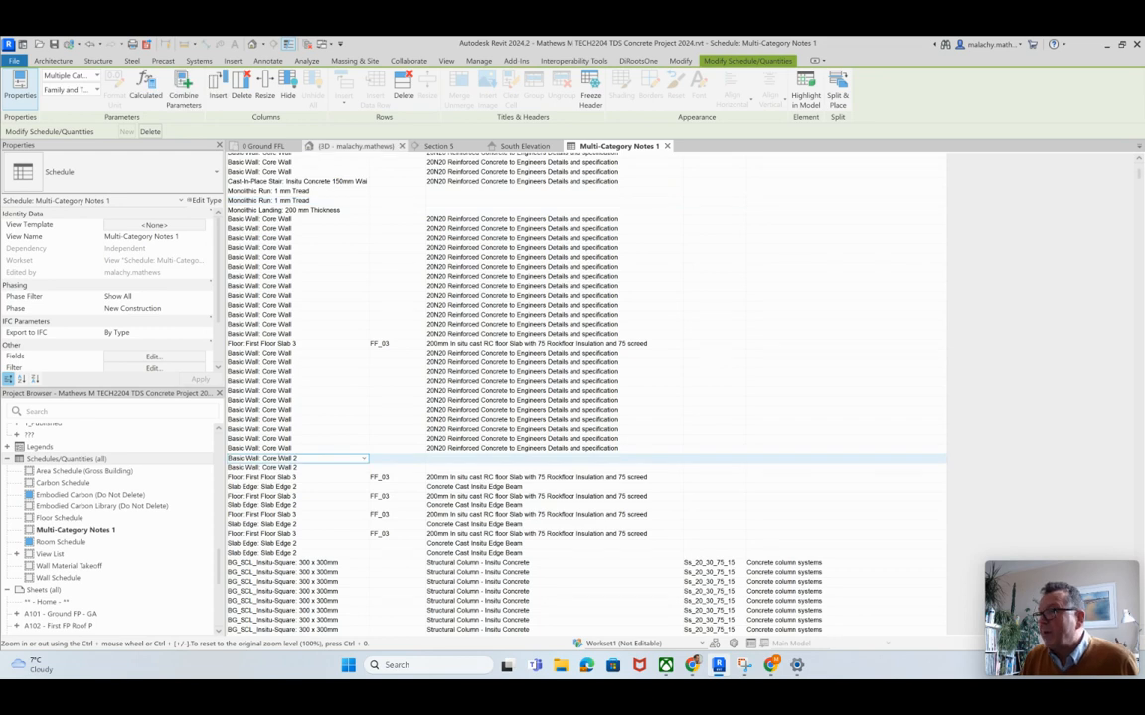
pyautogui.click(355, 146)
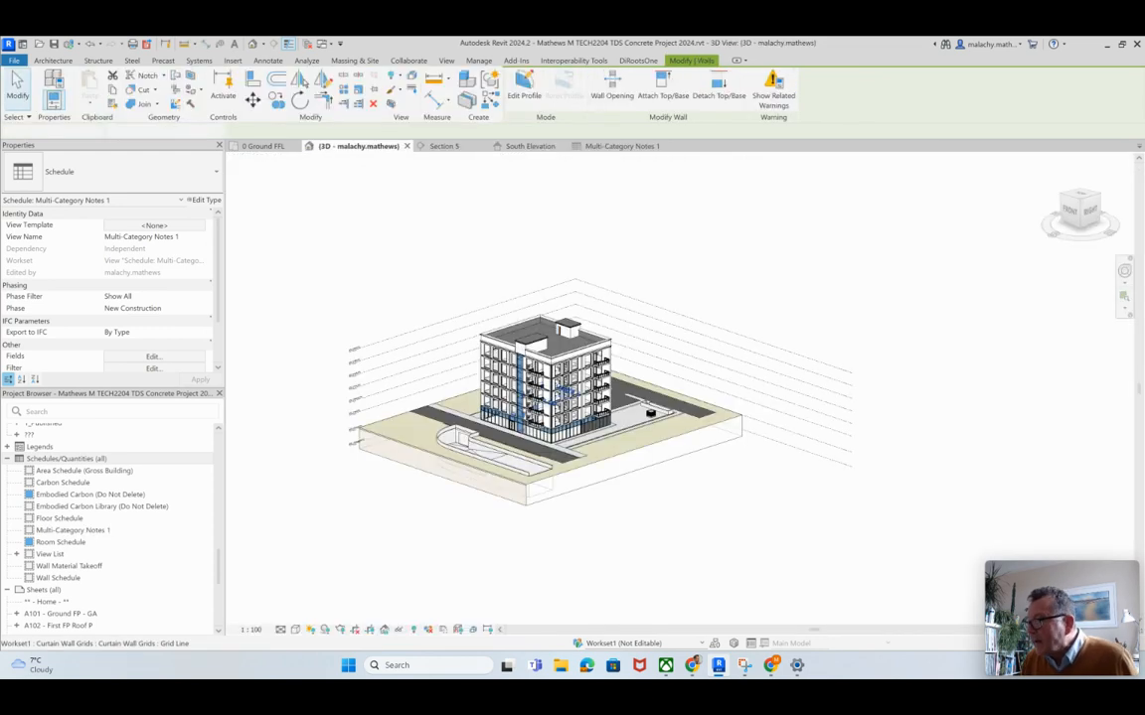
pyautogui.scroll(6, 562, 406)
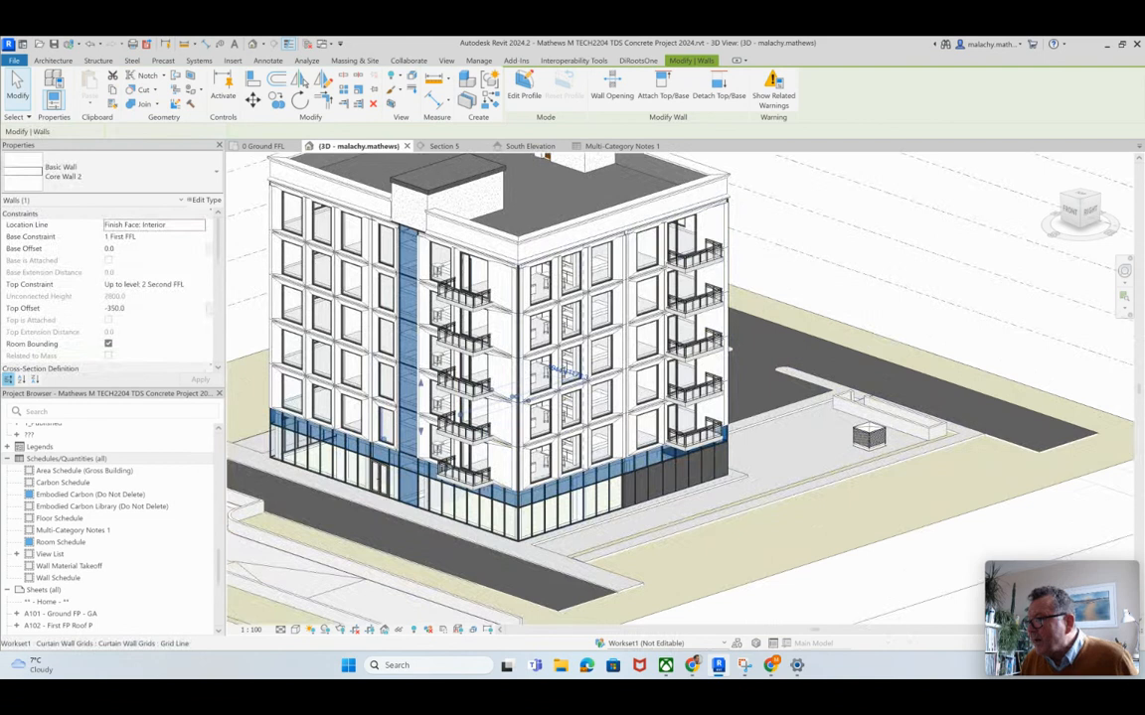
pyautogui.scroll(1, 552, 406)
pyautogui.scroll(3, 553, 405)
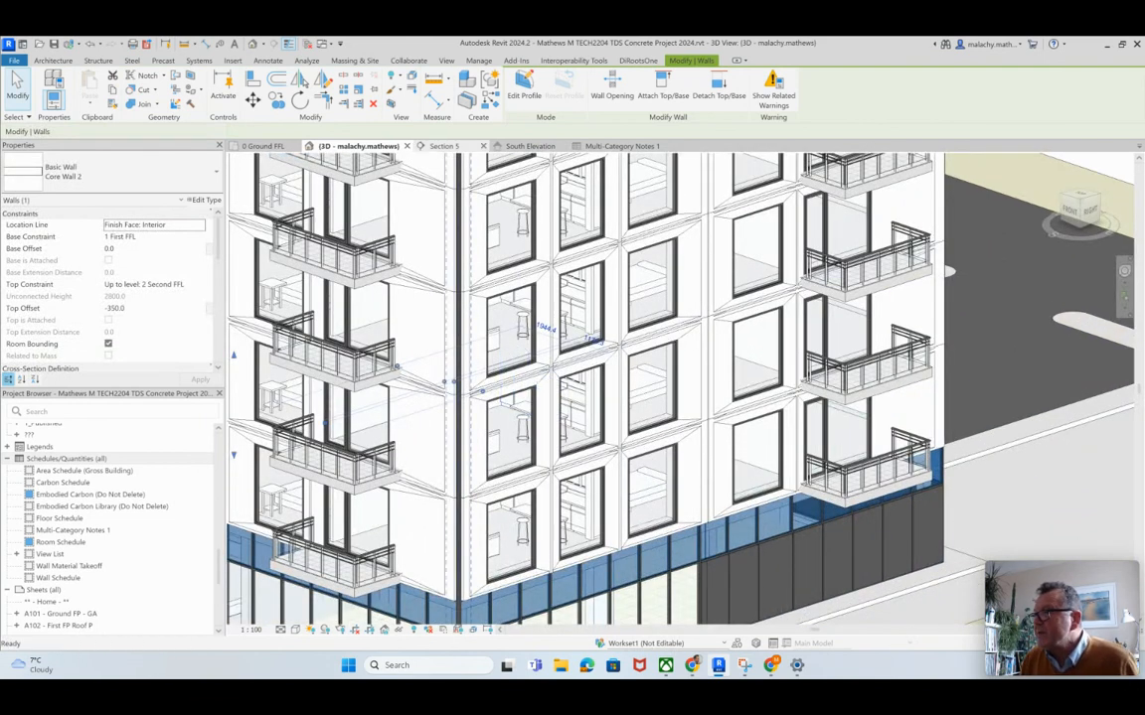
pyautogui.click(444, 146)
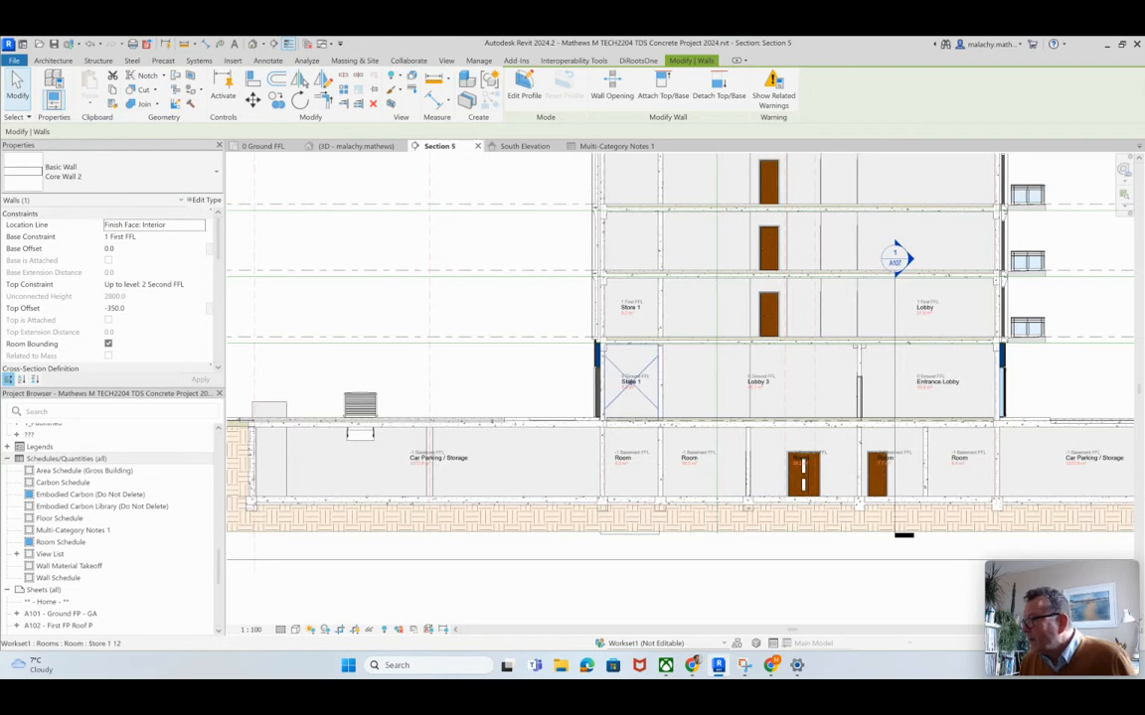
pyautogui.scroll(2, 608, 370)
pyautogui.scroll(-4, 627, 373)
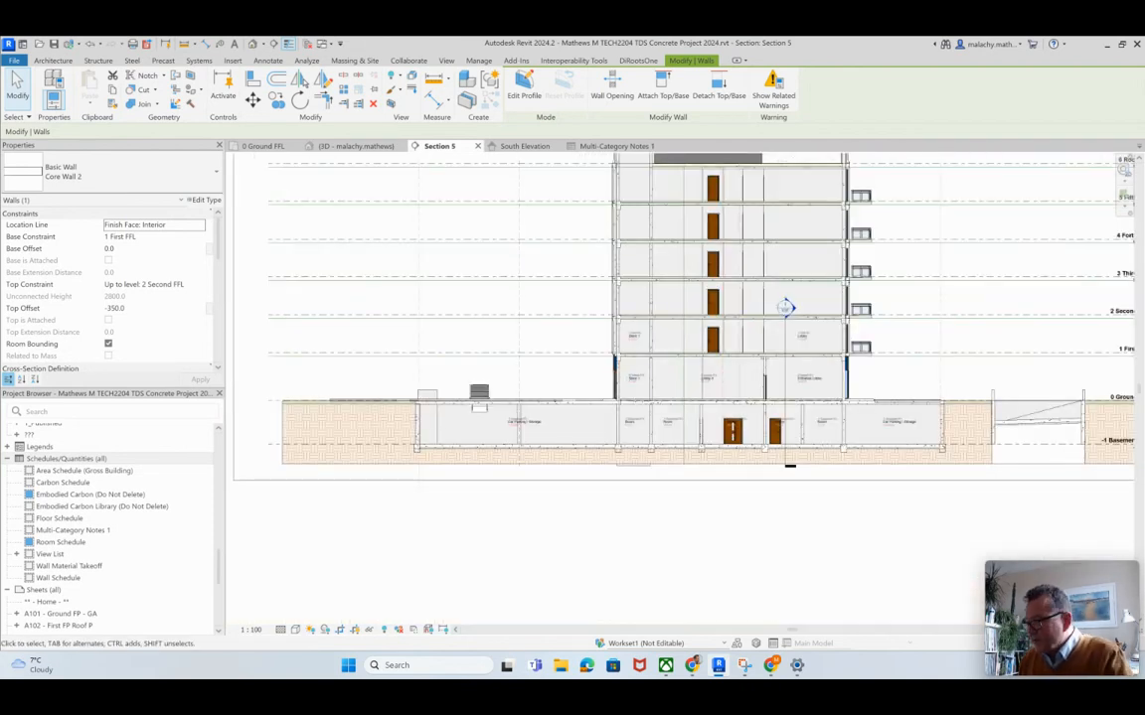
pyautogui.click(616, 146)
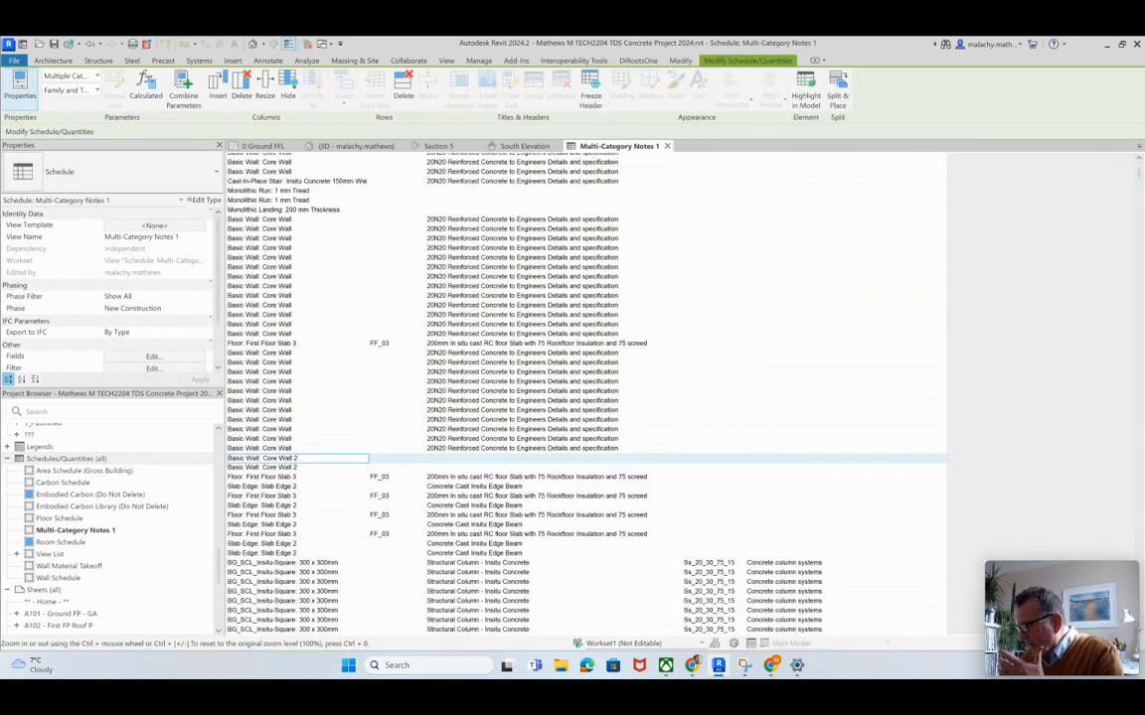
# Step: Check the Description entries of the first BG_SCL_Insitu-Square 300 x 300mm column rows
pyautogui.scroll(-3, 586, 398)
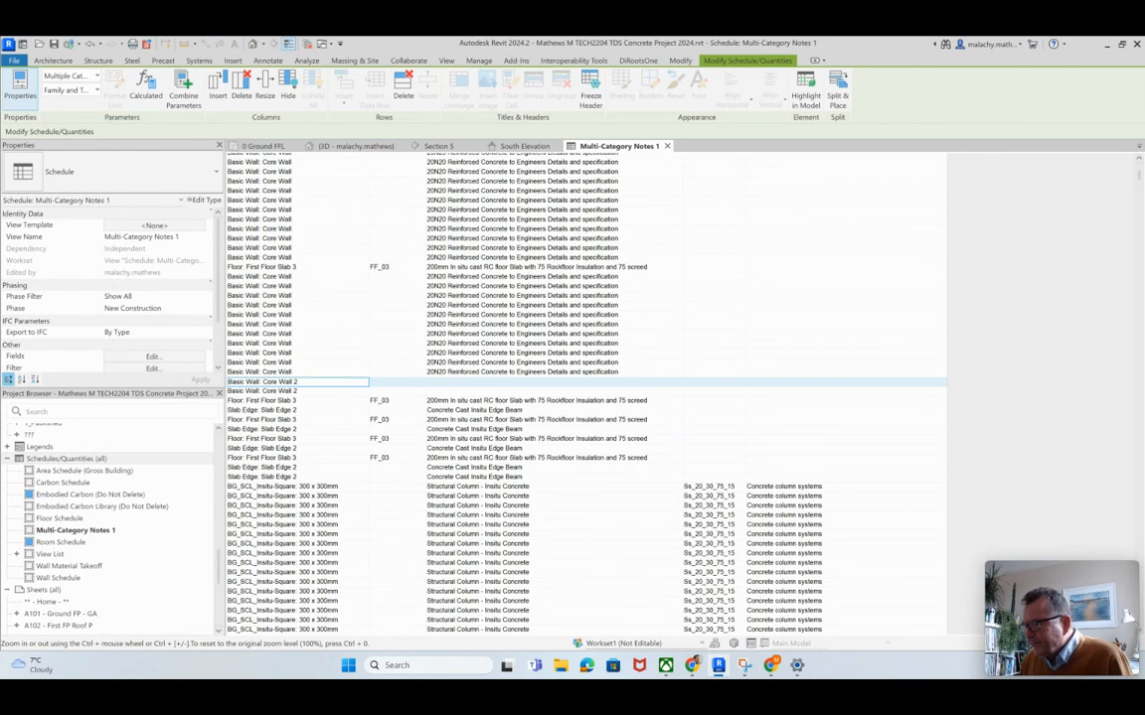
pyautogui.click(554, 487)
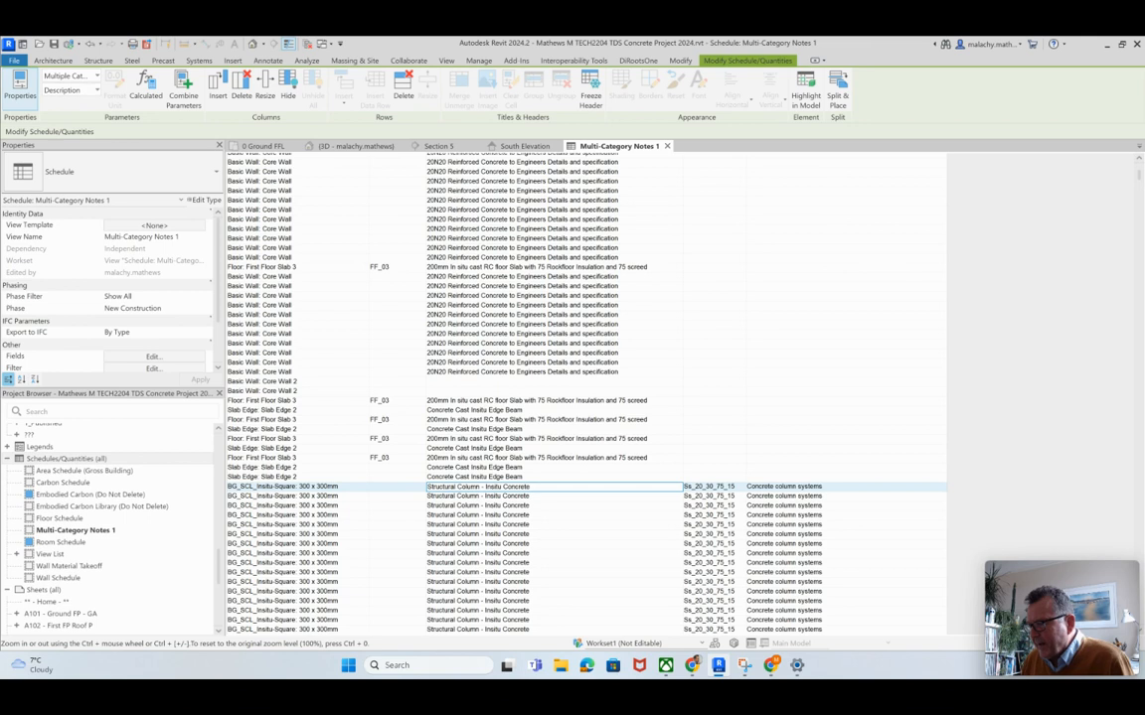
pyautogui.click(553, 496)
pyautogui.click(553, 487)
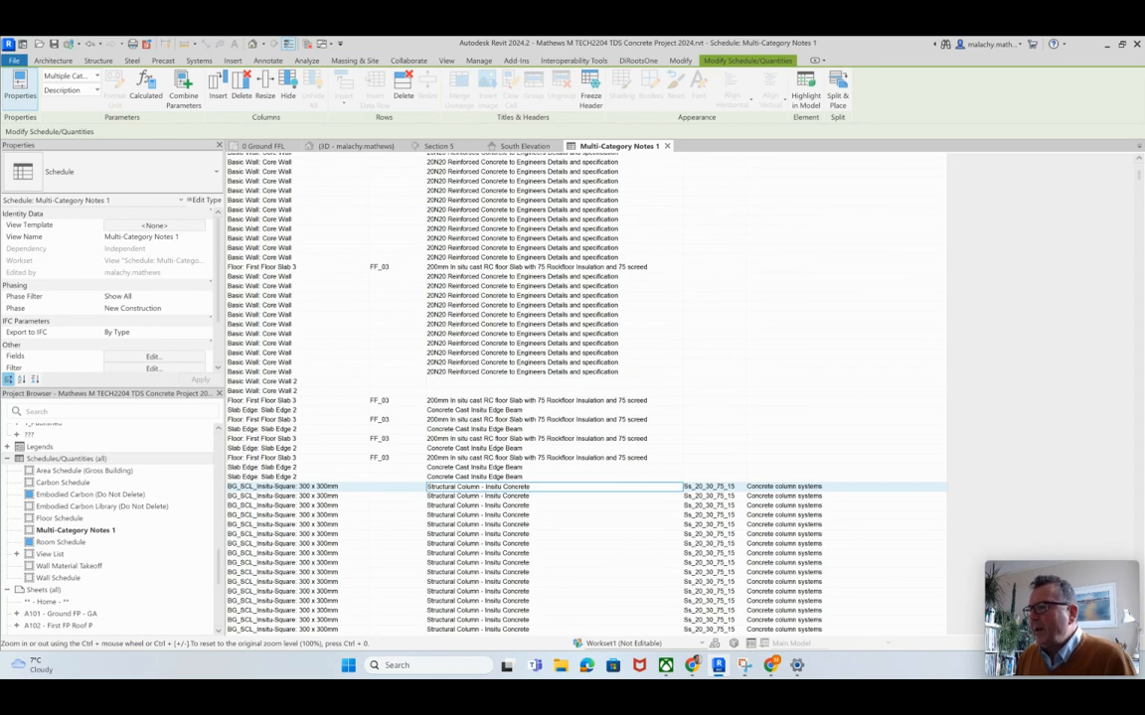
# Step: Open the type properties of the selected BG_SCL_Insitu-Square 300 x 300mm column in the 0 Ground FFL plan and review its parameters
pyautogui.click(263, 146)
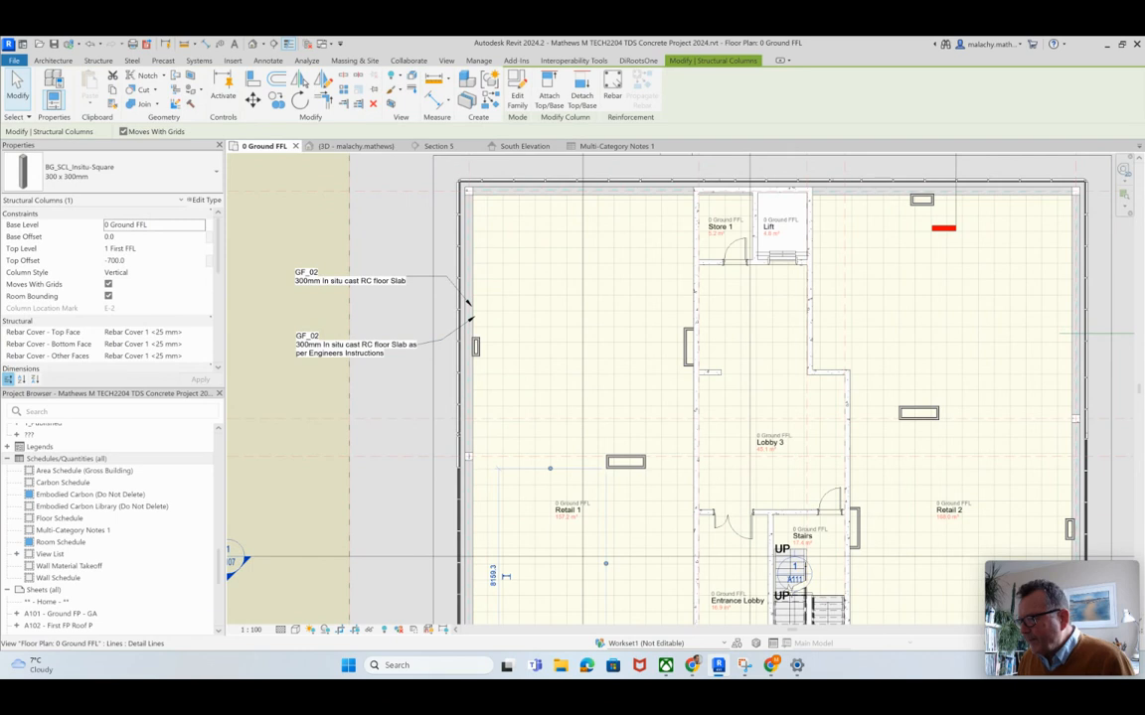
pyautogui.scroll(5, 473, 462)
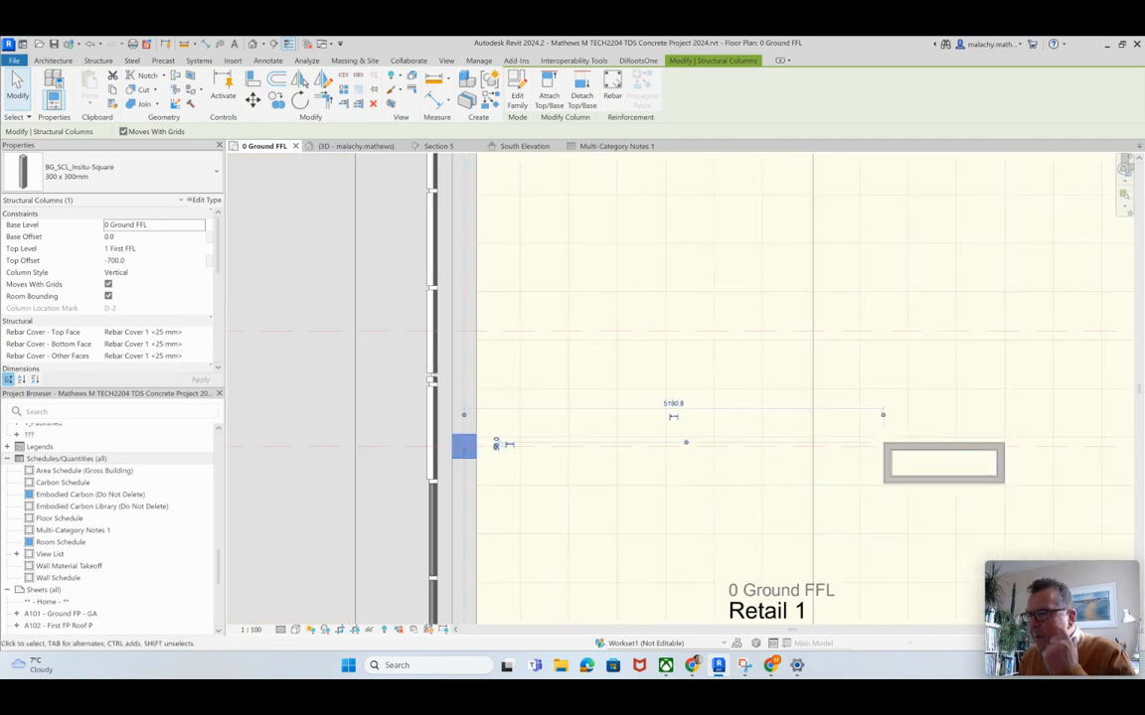
pyautogui.click(204, 200)
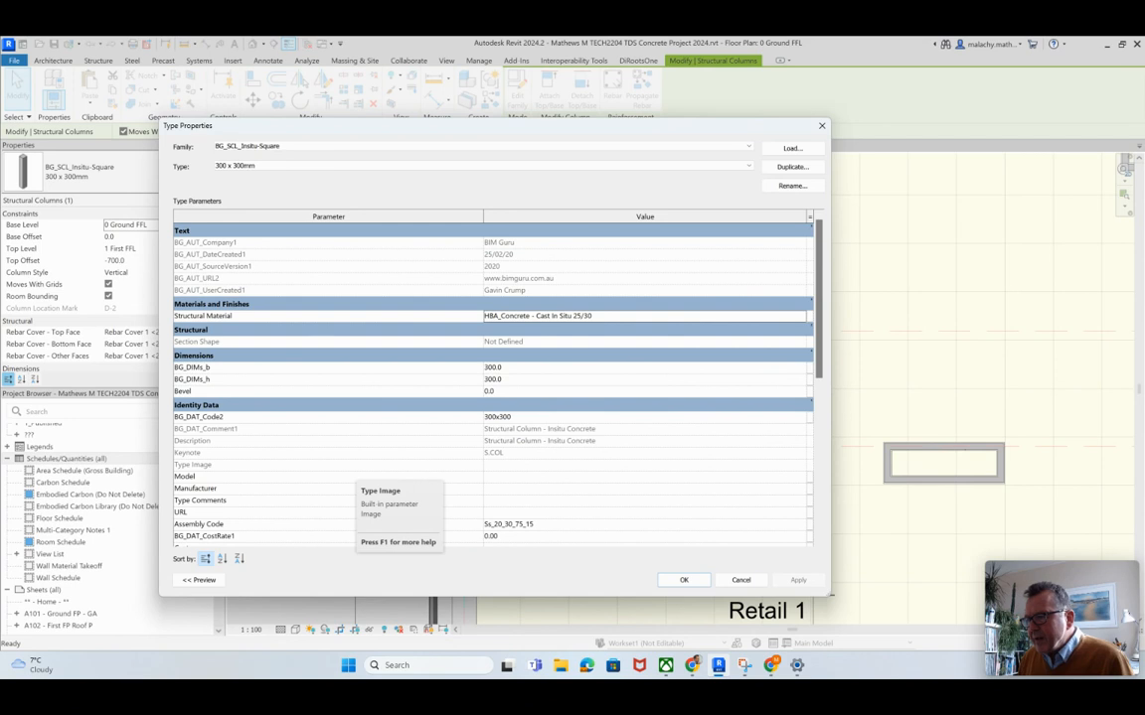
pyautogui.scroll(-2, 363, 477)
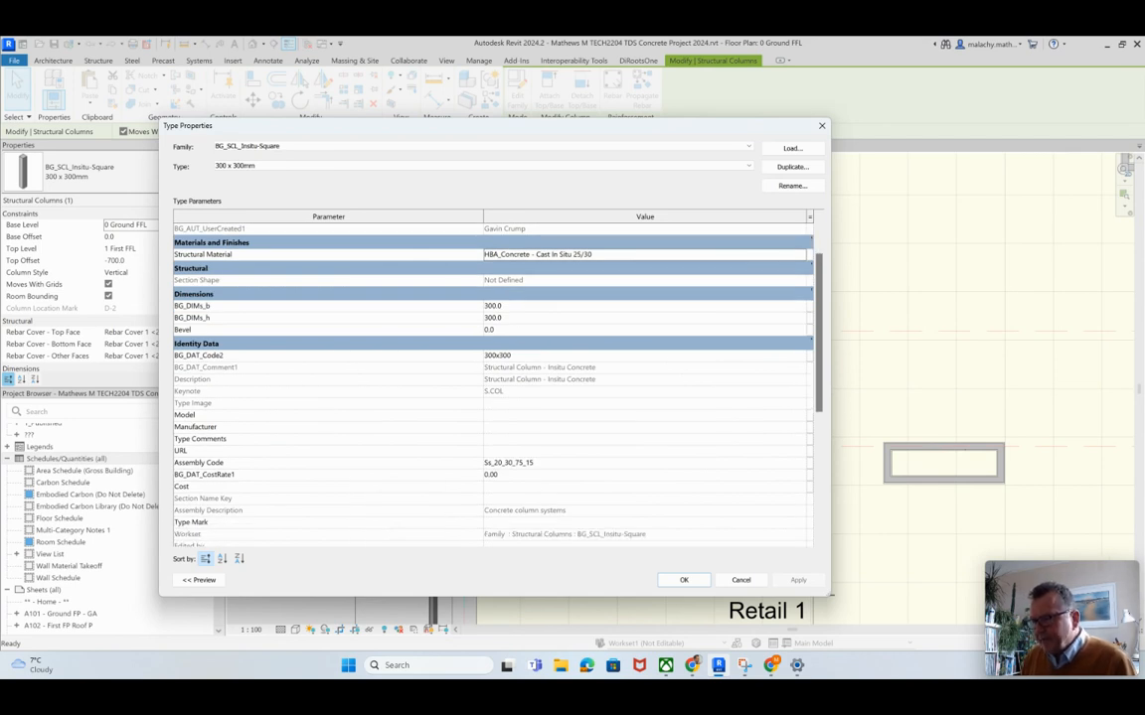
pyautogui.scroll(-1, 492, 383)
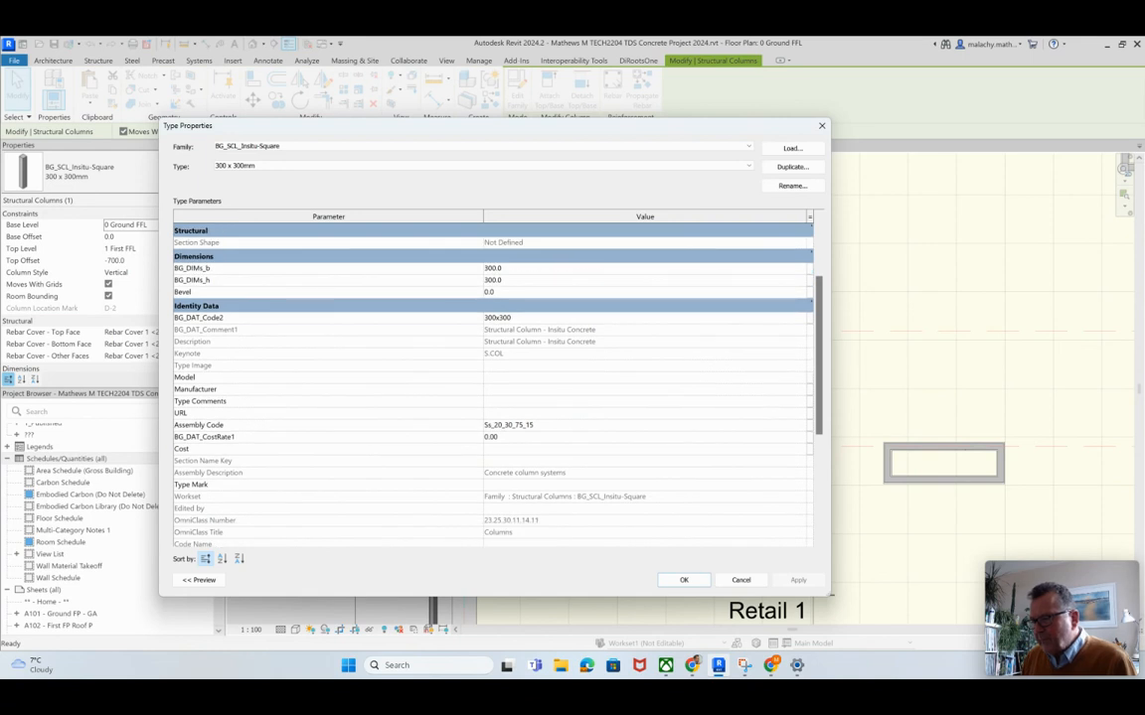
pyautogui.scroll(-1, 492, 383)
pyautogui.scroll(2, 492, 382)
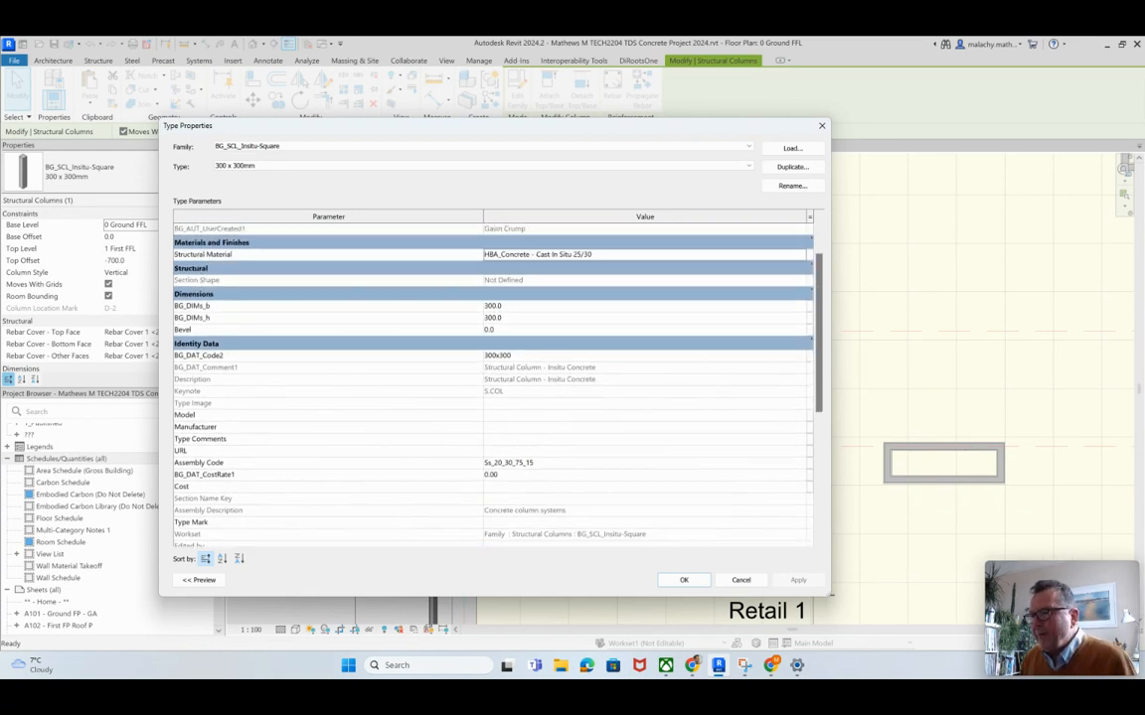
pyautogui.scroll(2, 491, 382)
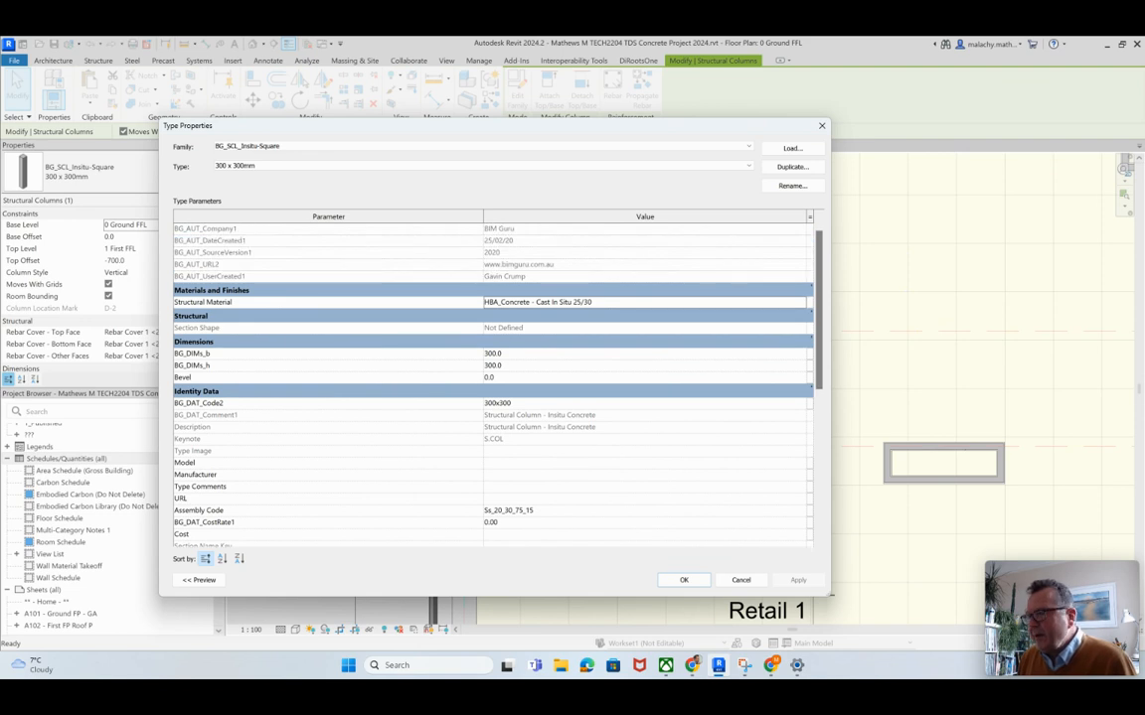
pyautogui.scroll(1, 492, 383)
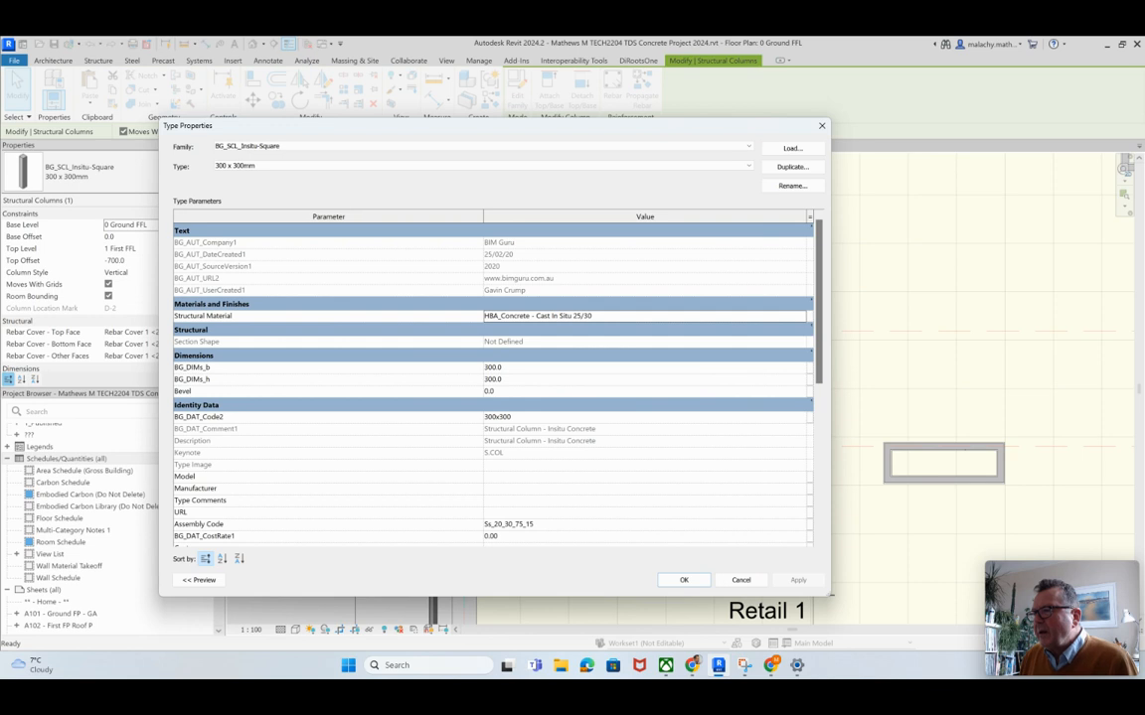
# Step: Switch the selected column's family to Concrete Square, type 300 x 300mm
pyautogui.click(748, 146)
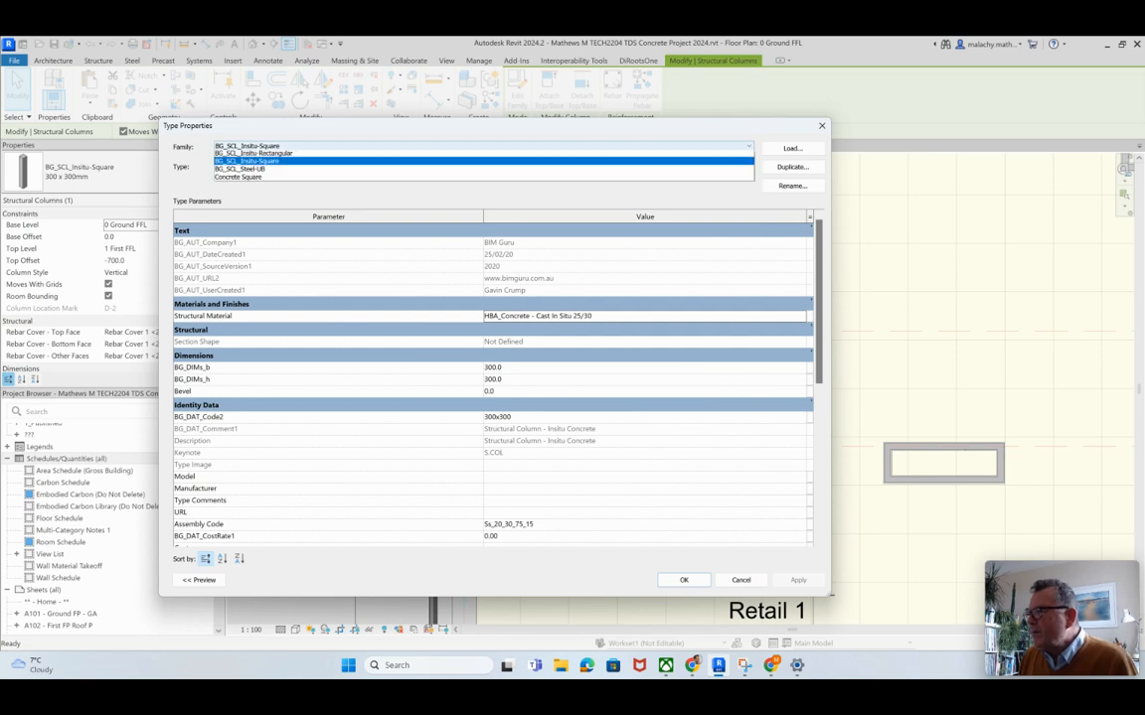
pyautogui.press('Down')
pyautogui.press('Down')
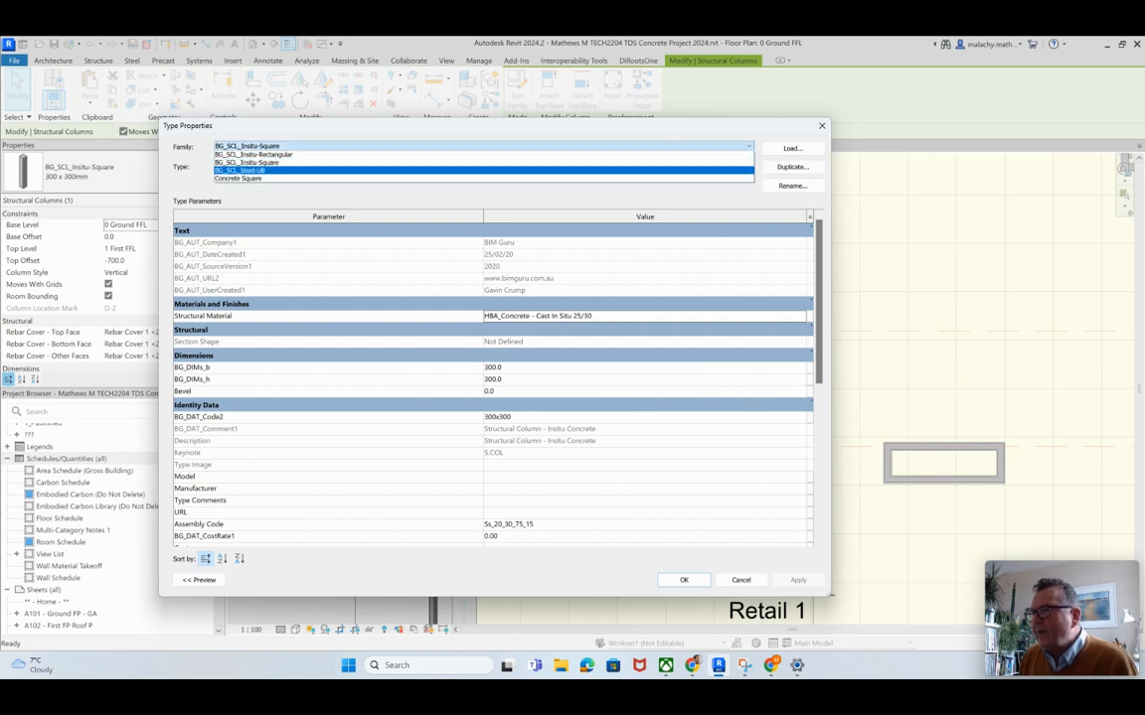
pyautogui.press('Return')
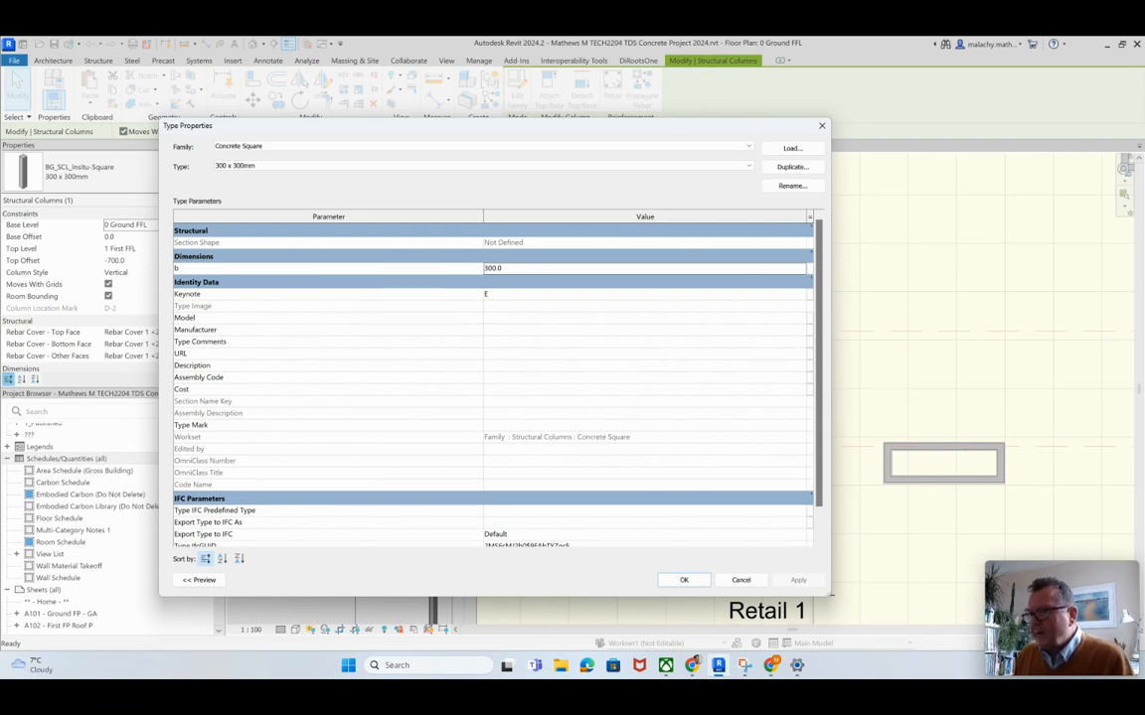
# Step: Set the Concrete Square 300 x 300mm type's description to "300 x 300 Reinforced Concrete Column Insitu Cast to Engineers Details"
pyautogui.click(597, 366)
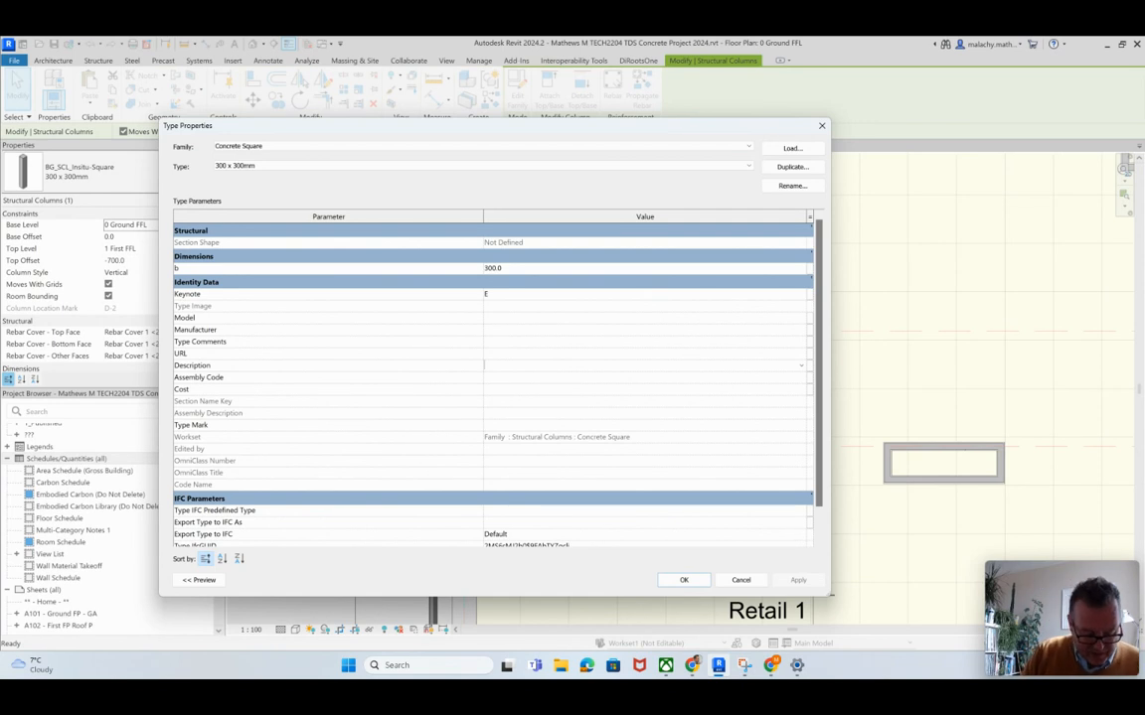
pyautogui.write('300 x 300 Reinforced C')
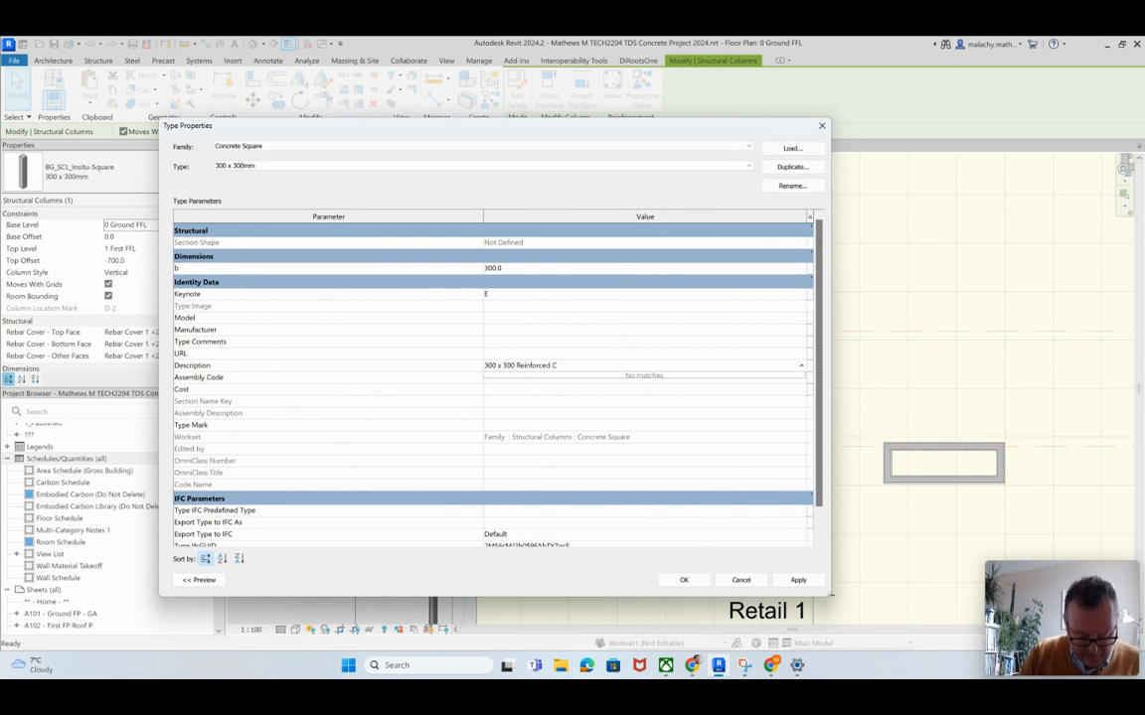
pyautogui.write('oncrete Co')
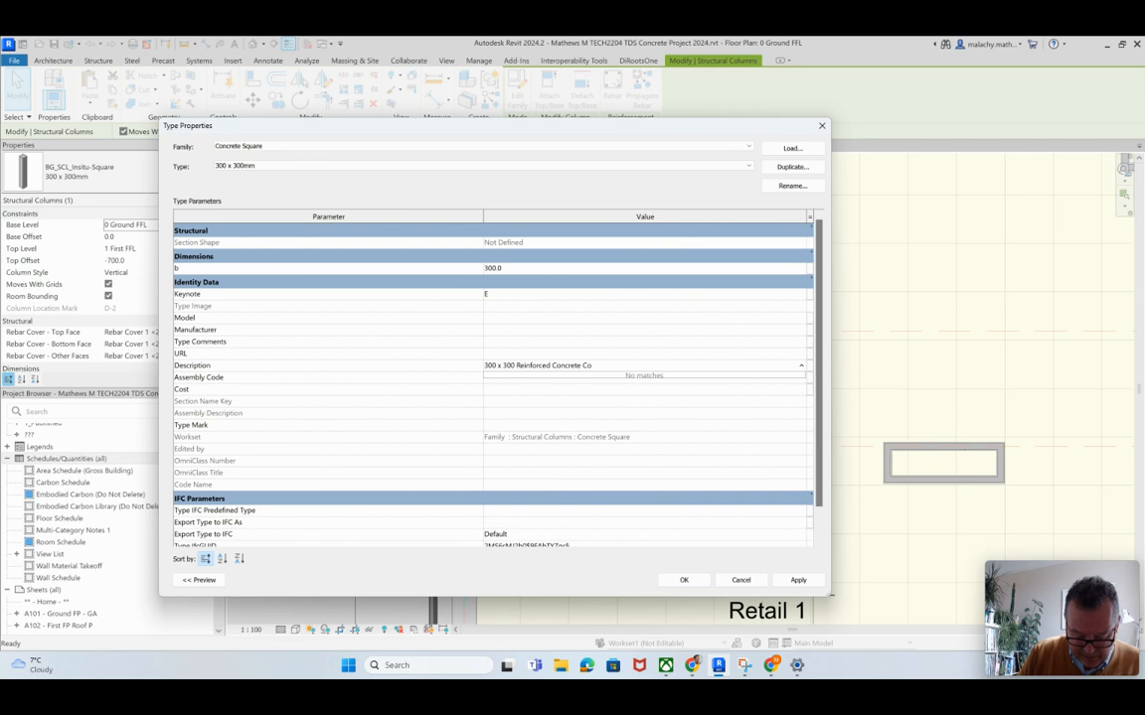
pyautogui.write('lumn Insitu Cast to R')
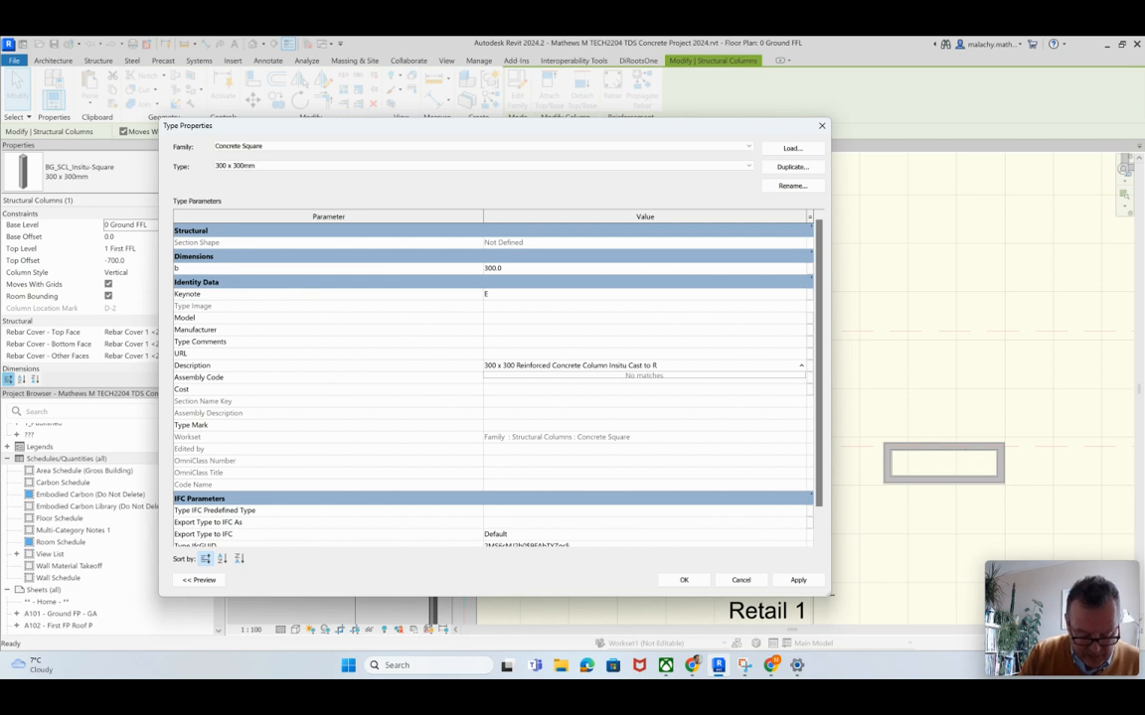
pyautogui.press('BackSpace')
pyautogui.write('Engineers Details')
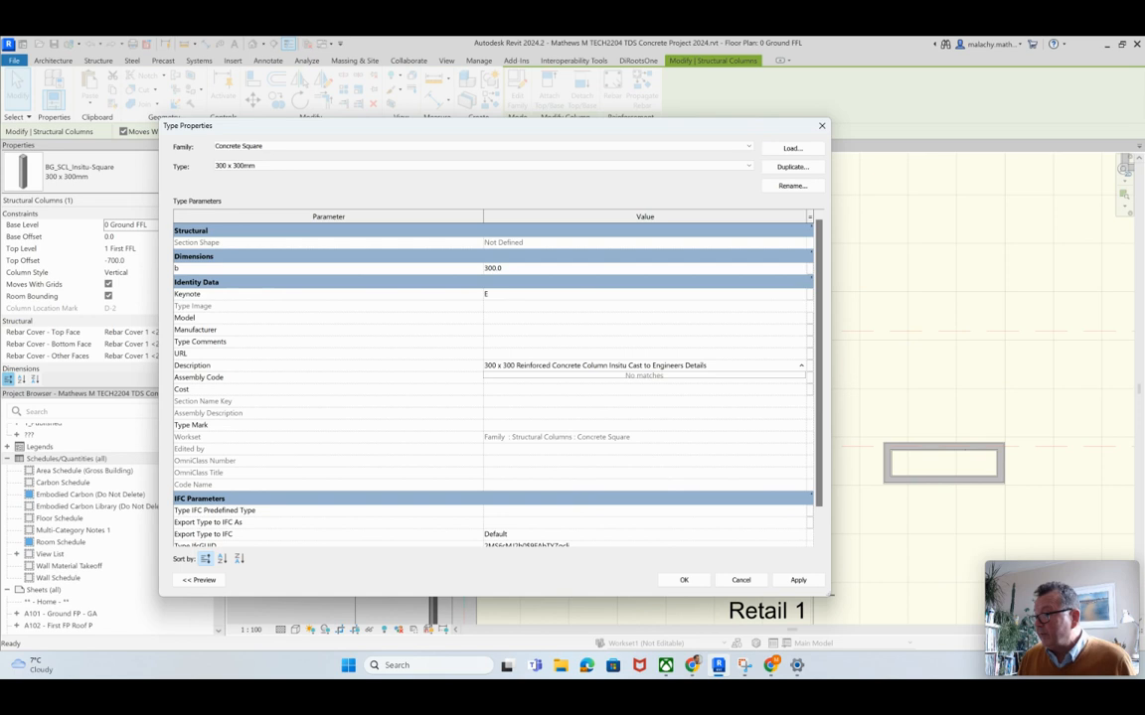
pyautogui.press('Return')
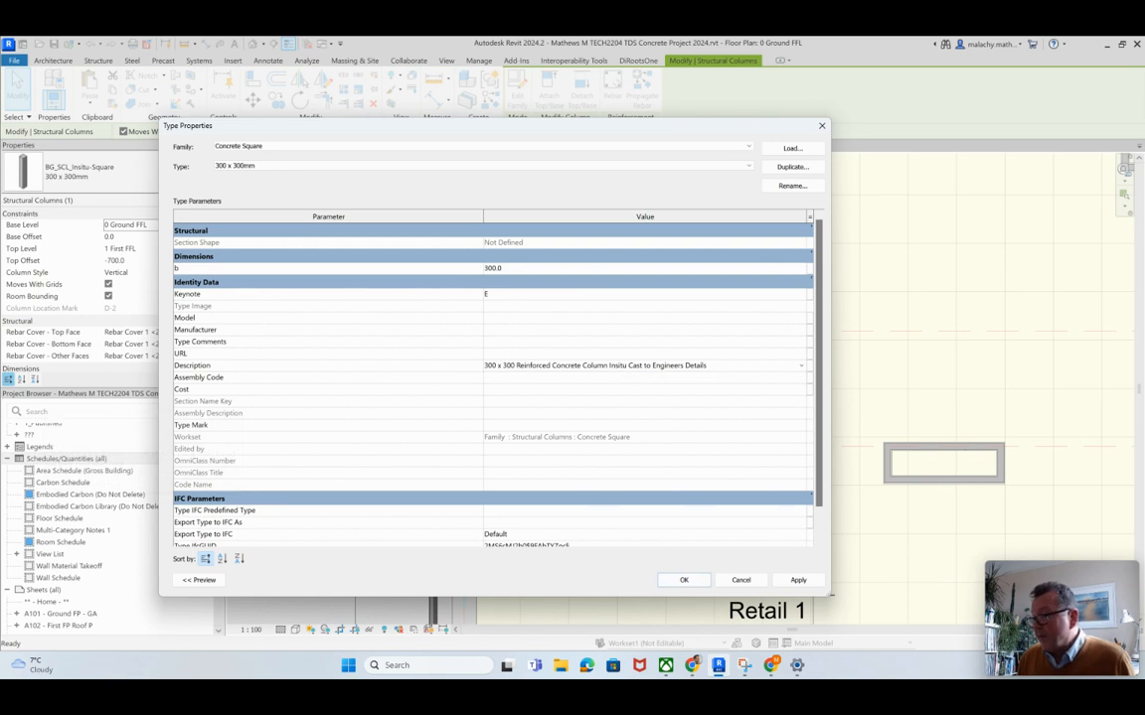
# Step: Assign assembly code Ss_20_30_75_15 - Concrete column systems to the Concrete Square type and accept the type properties
pyautogui.click(799, 378)
pyautogui.click(801, 377)
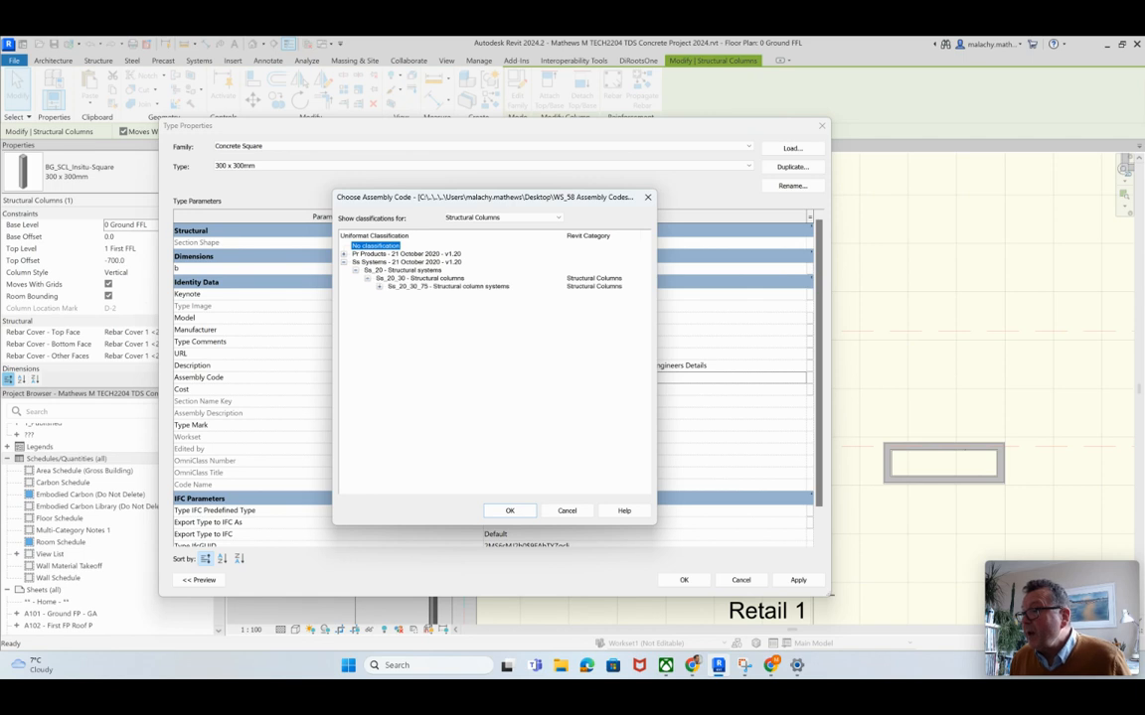
pyautogui.click(380, 287)
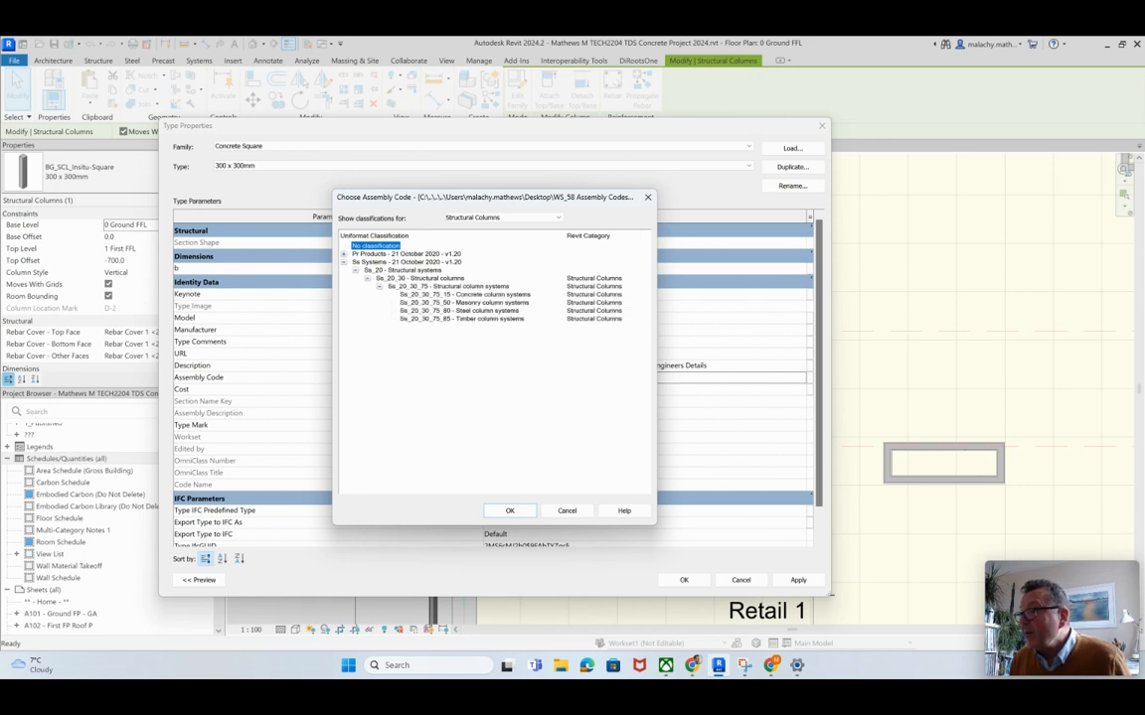
pyautogui.click(464, 295)
pyautogui.click(509, 511)
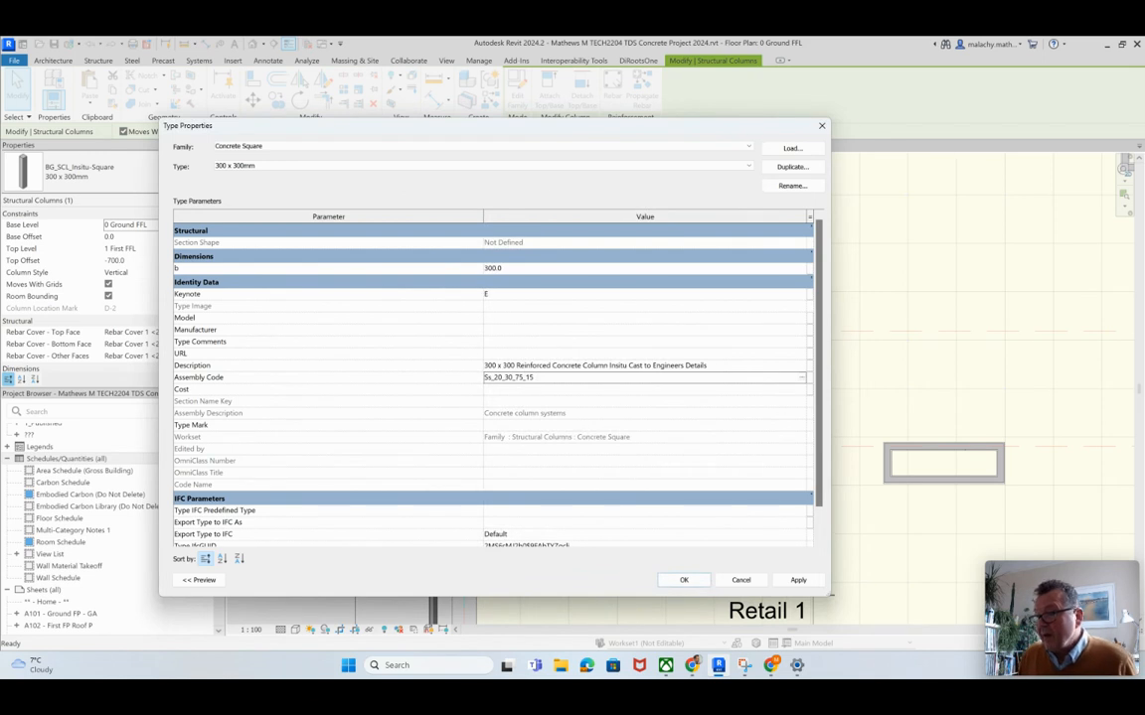
pyautogui.click(683, 580)
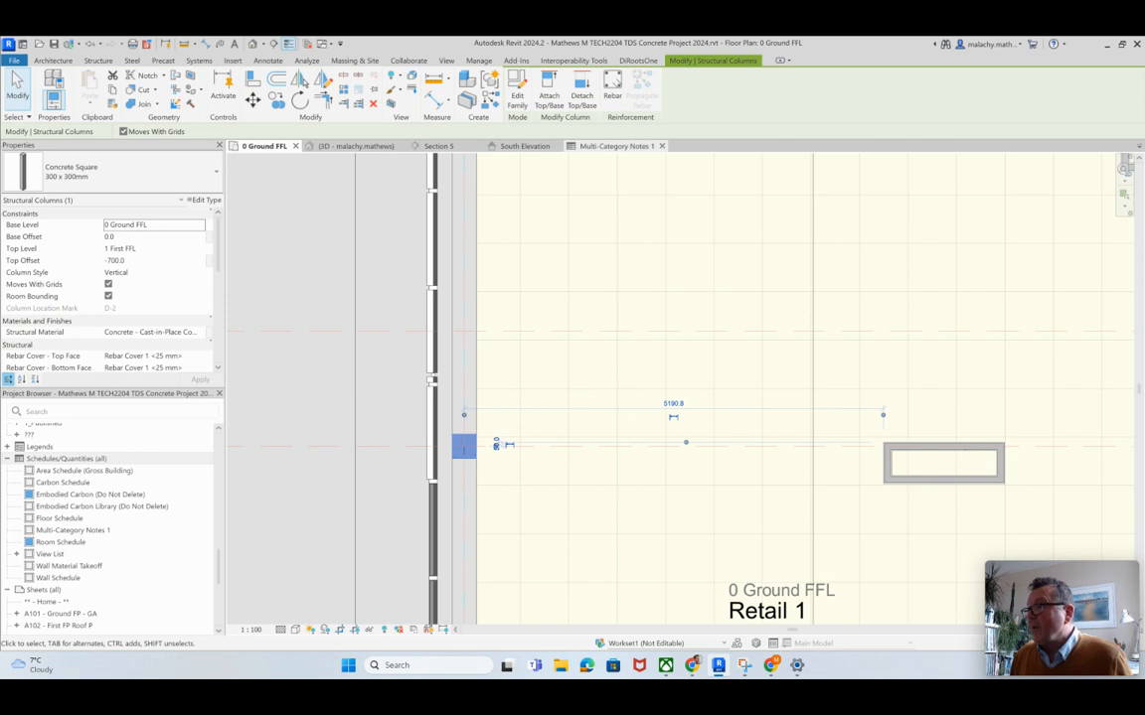
# Step: Check the Concrete Square column's description and assembly code in the Multi-Category Notes 1 schedule
pyautogui.click(616, 146)
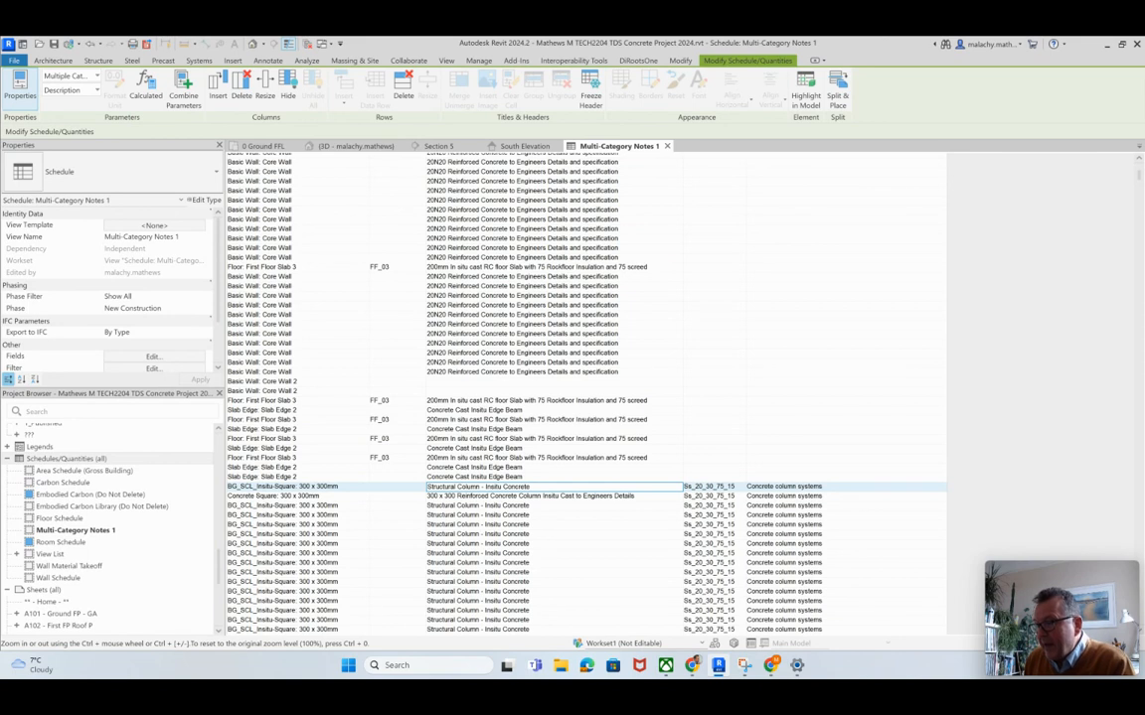
pyautogui.scroll(-4, 587, 398)
pyautogui.scroll(4, 586, 397)
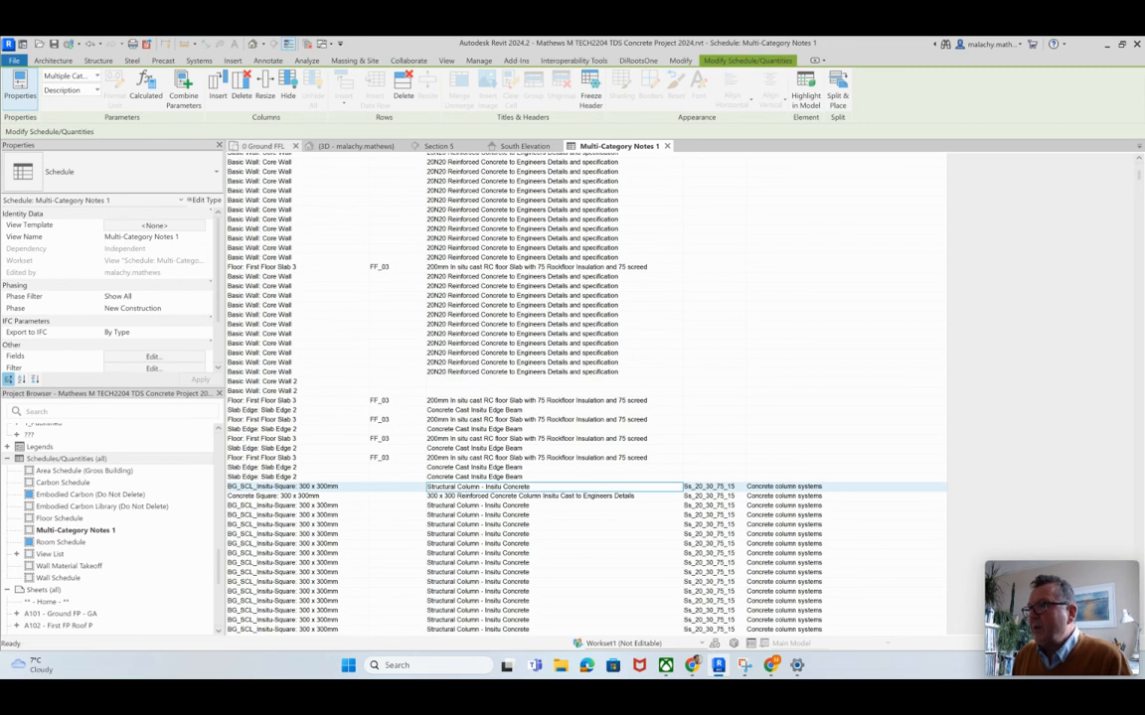
# Step: Select every BG_SCL_Insitu-Square 300 x 300mm column in the entire project and change them to Concrete Square 300 x 300mm
pyautogui.click(263, 146)
pyautogui.scroll(-3, 488, 356)
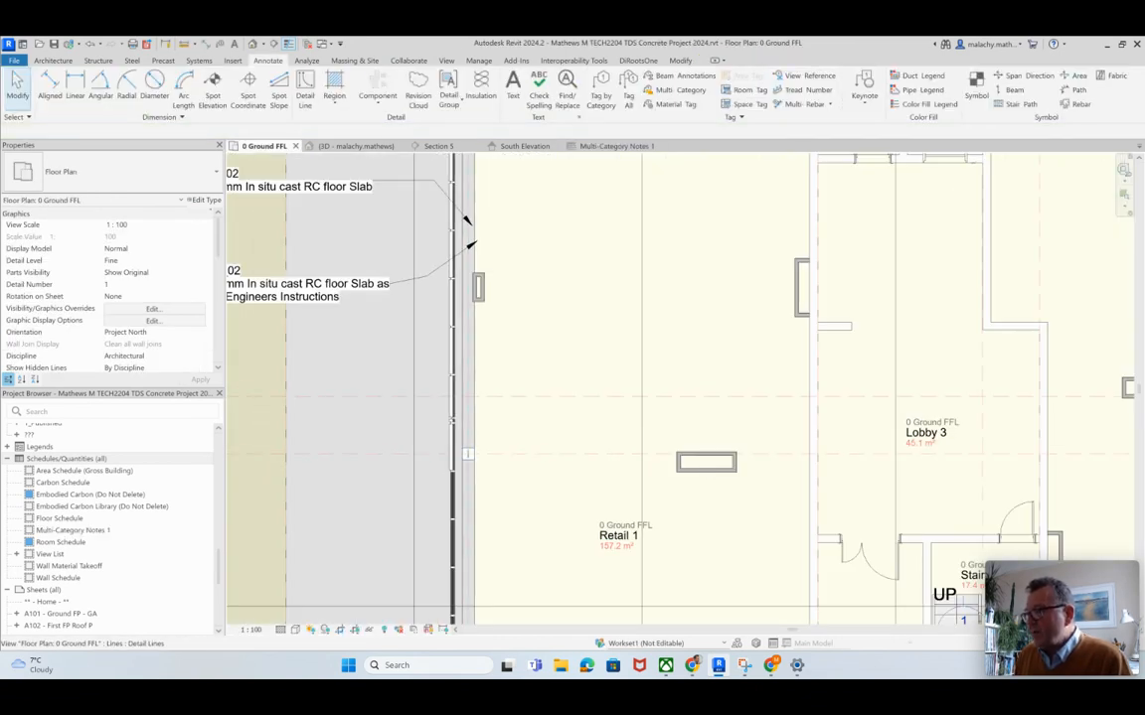
pyautogui.scroll(-2, 489, 355)
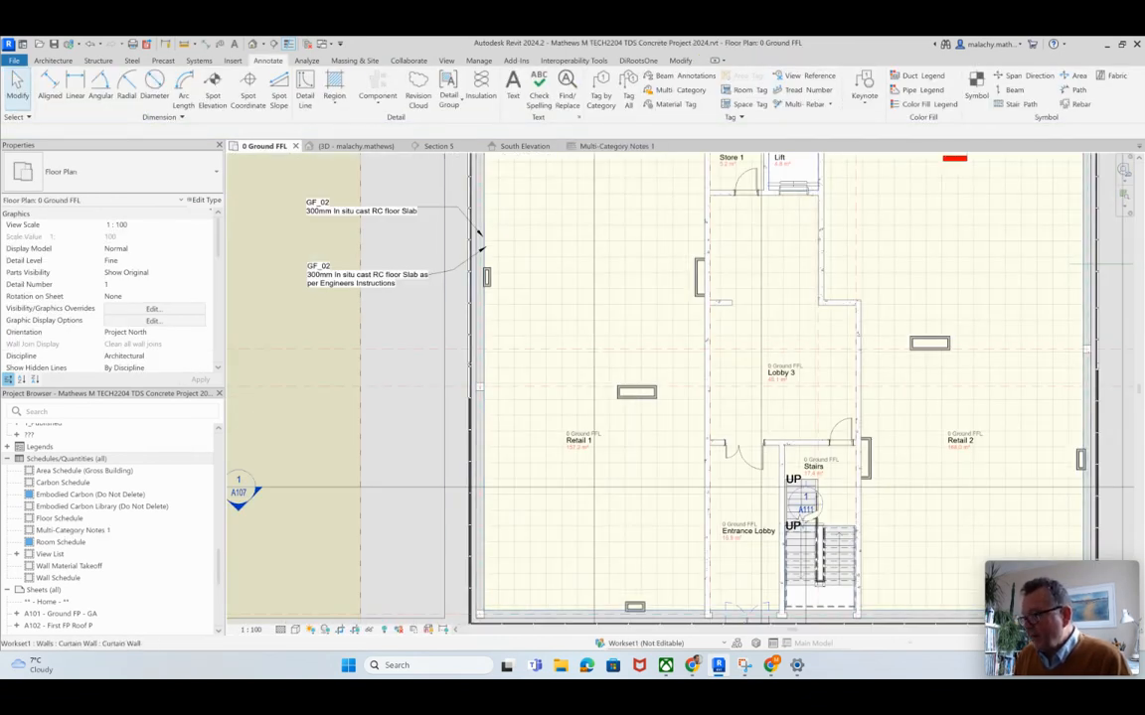
pyautogui.scroll(1, 477, 606)
pyautogui.scroll(2, 478, 613)
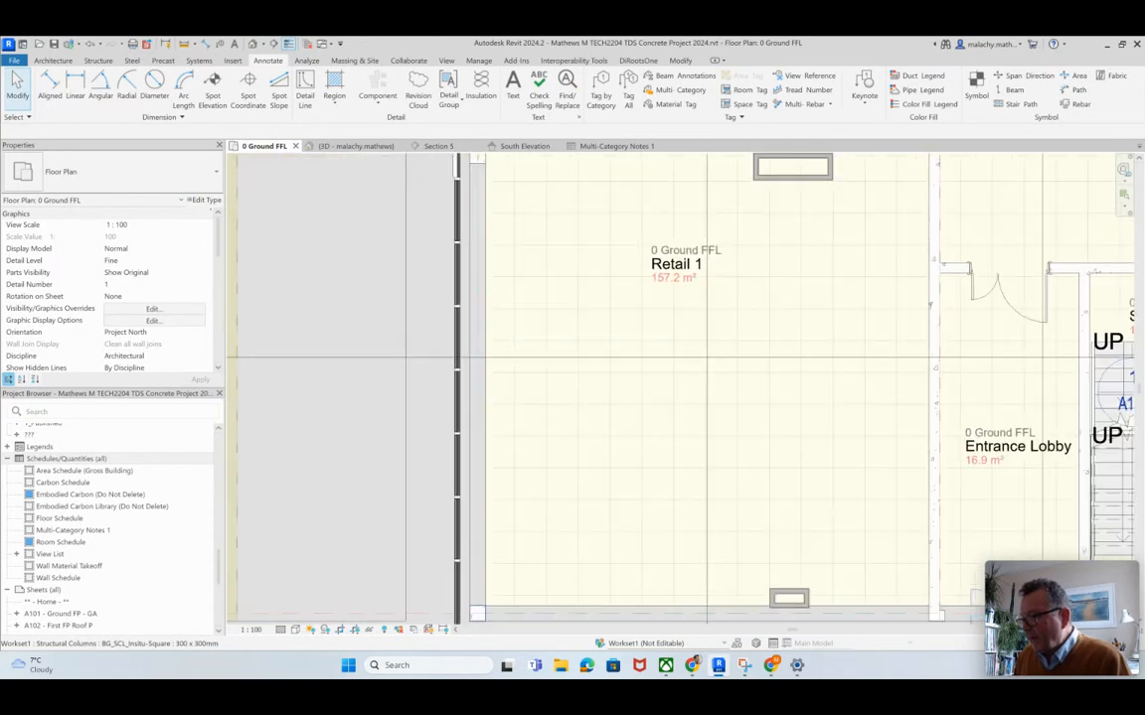
pyautogui.click(478, 611)
pyautogui.rightClick(478, 611)
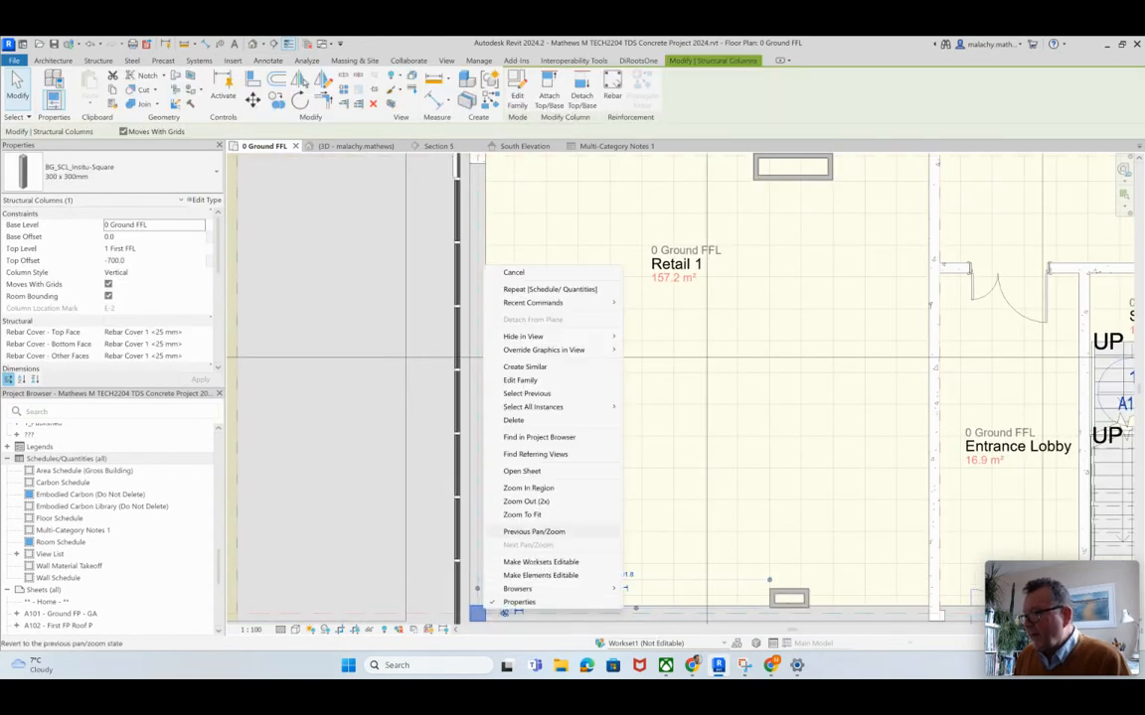
pyautogui.moveTo(556, 407)
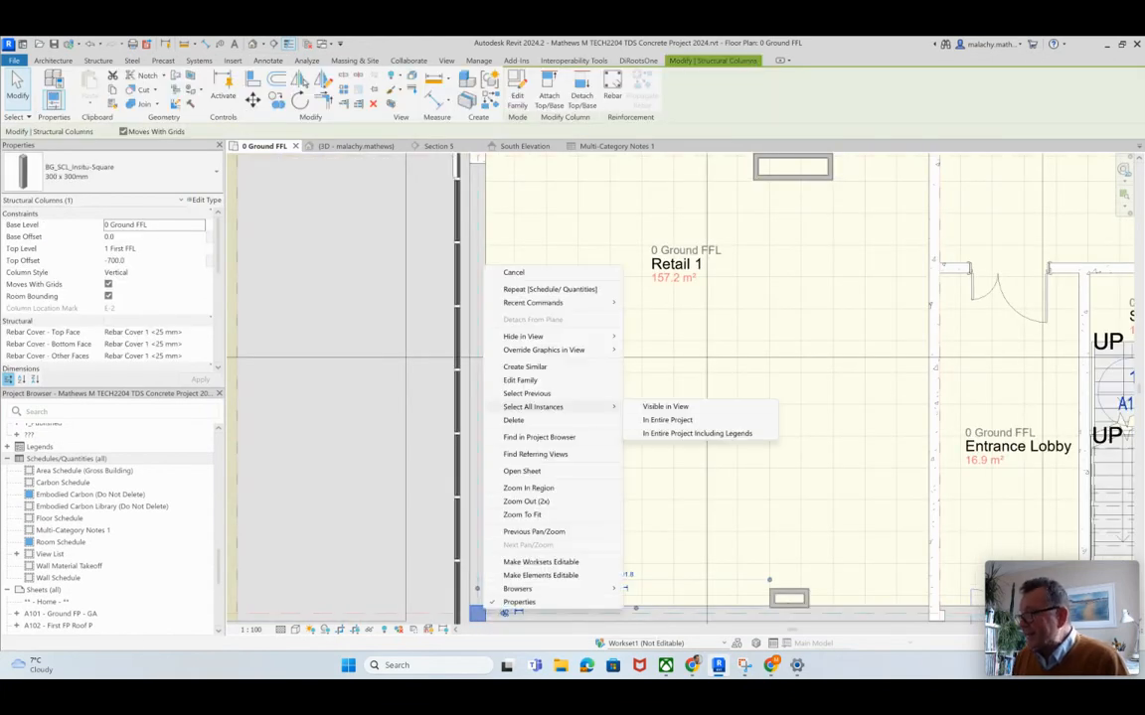
pyautogui.click(671, 422)
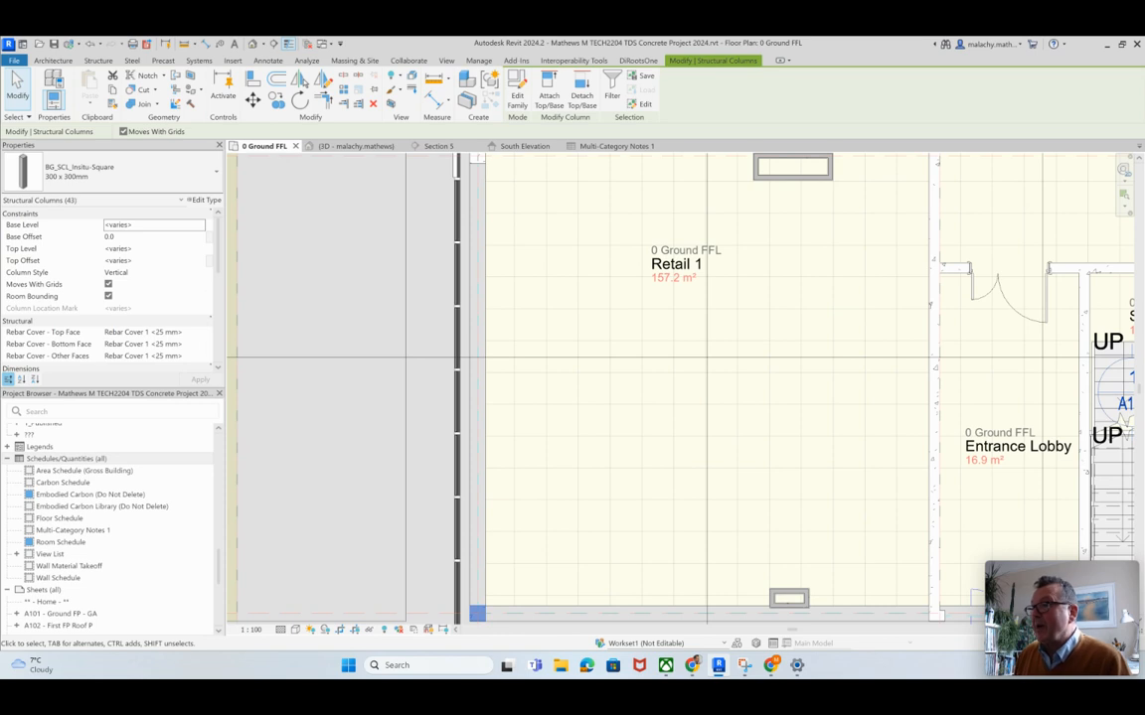
pyautogui.click(129, 171)
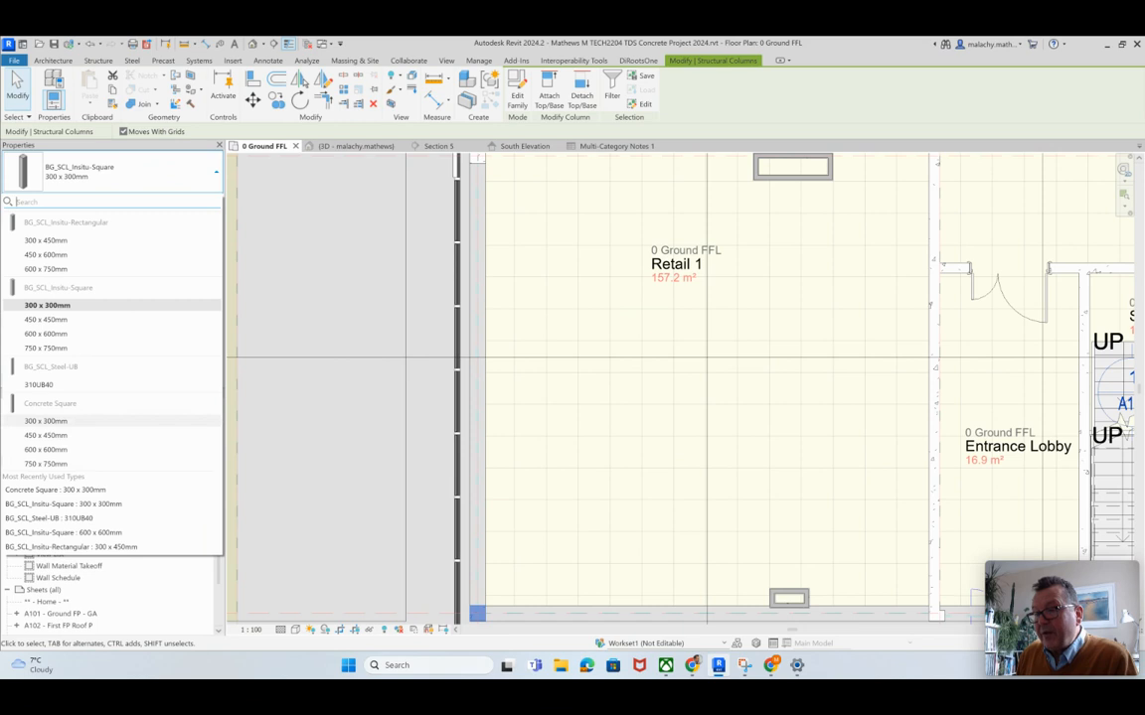
pyautogui.click(88, 422)
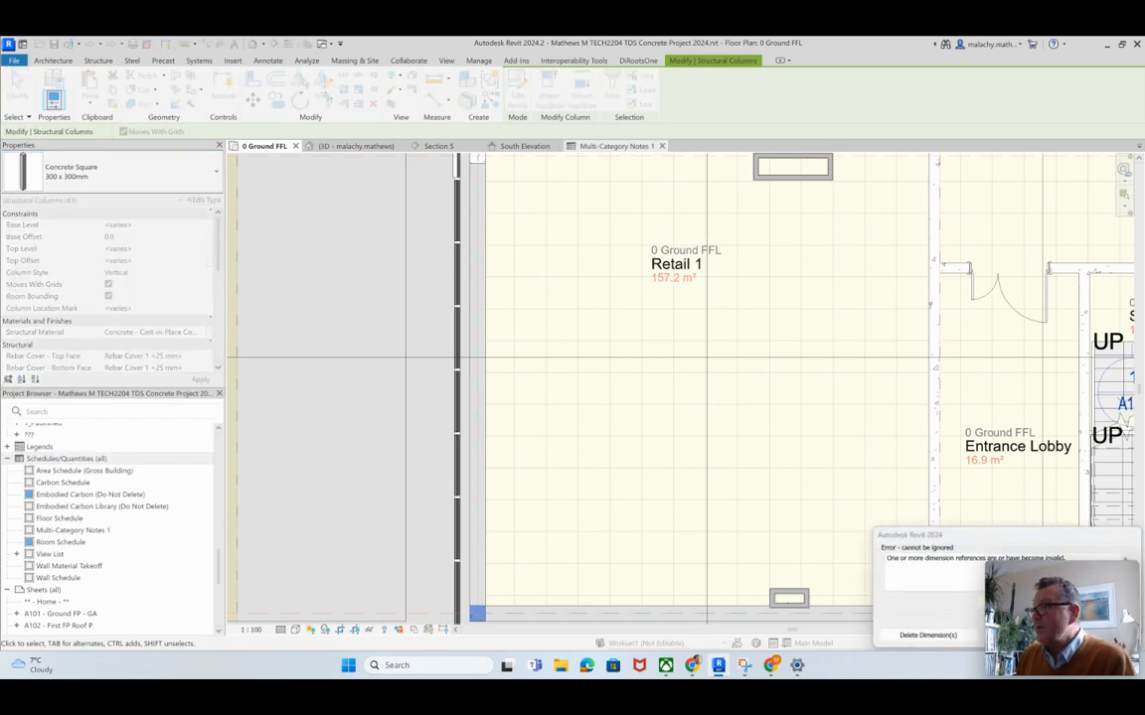
# Step: Review the converted column rows in the Multi-Category Notes 1 schedule and delete the invalid dimensions
pyautogui.click(616, 146)
pyautogui.scroll(-10, 586, 397)
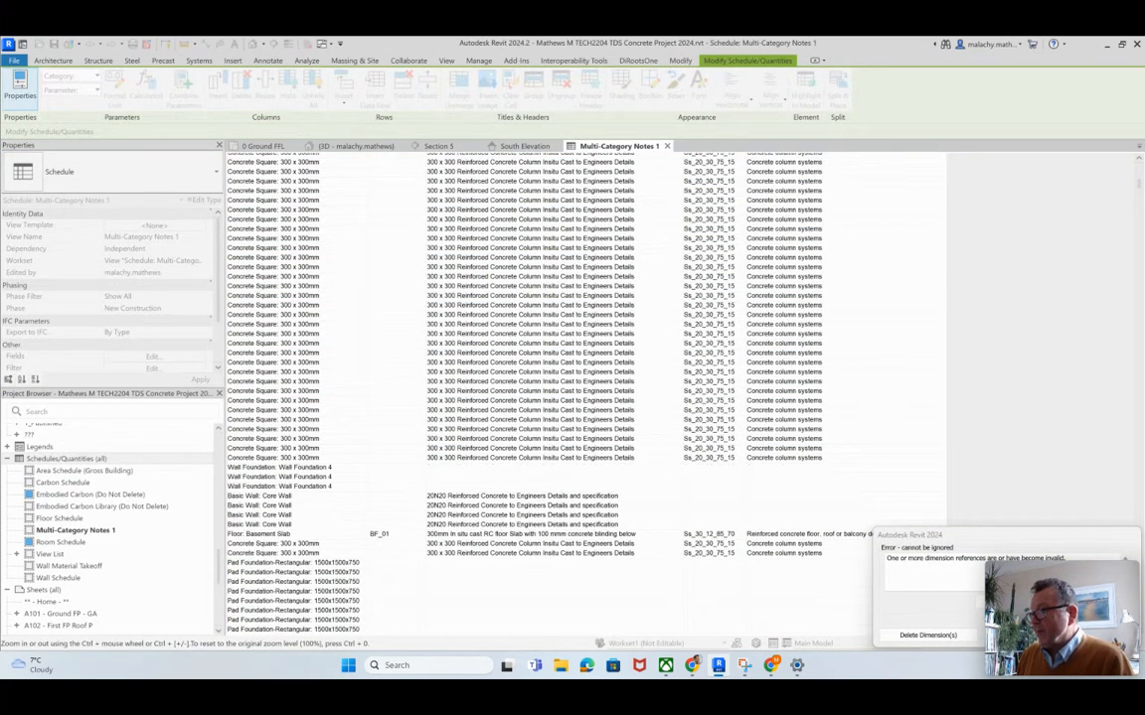
pyautogui.scroll(-2, 586, 397)
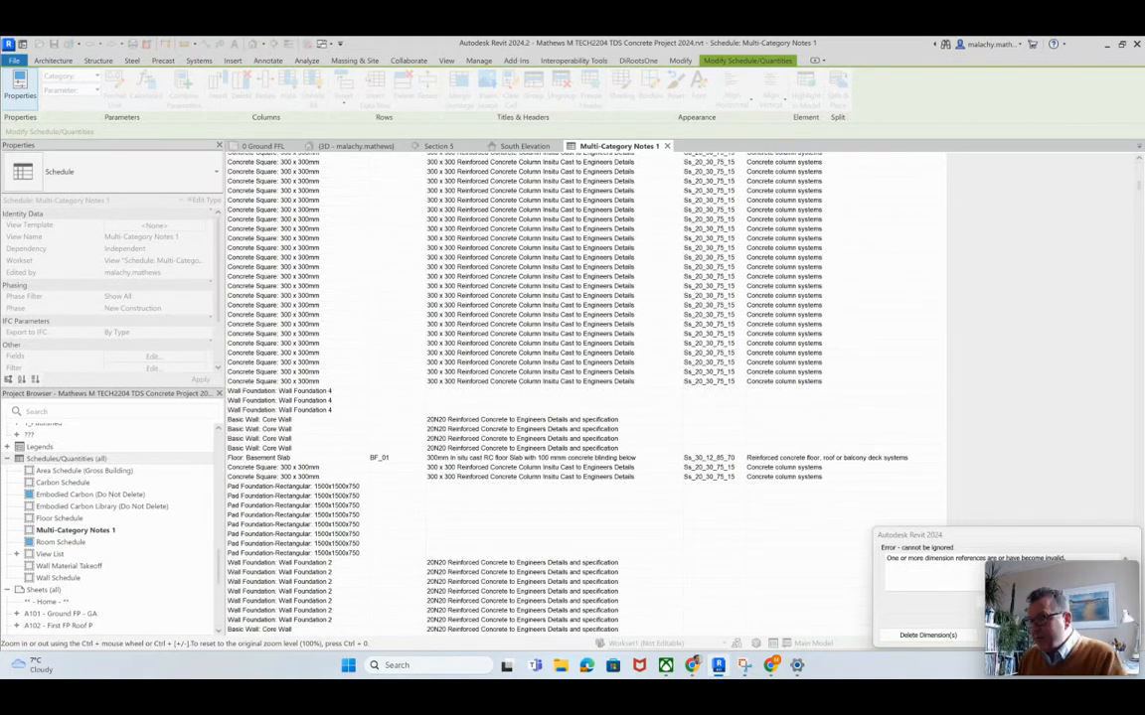
pyautogui.scroll(10, 586, 397)
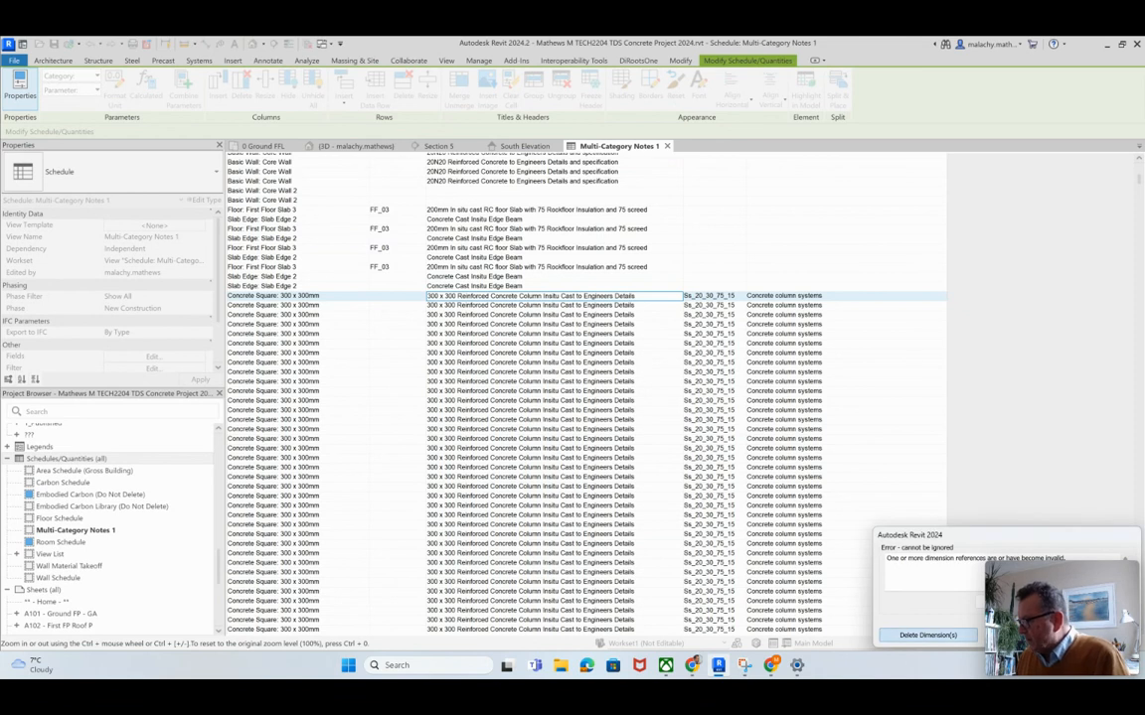
pyautogui.click(927, 635)
# Step: Set the type mark of the Concrete Square 300 x 300mm columns to RC_300sq in the Multi-Category Notes 1 schedule
pyautogui.click(398, 296)
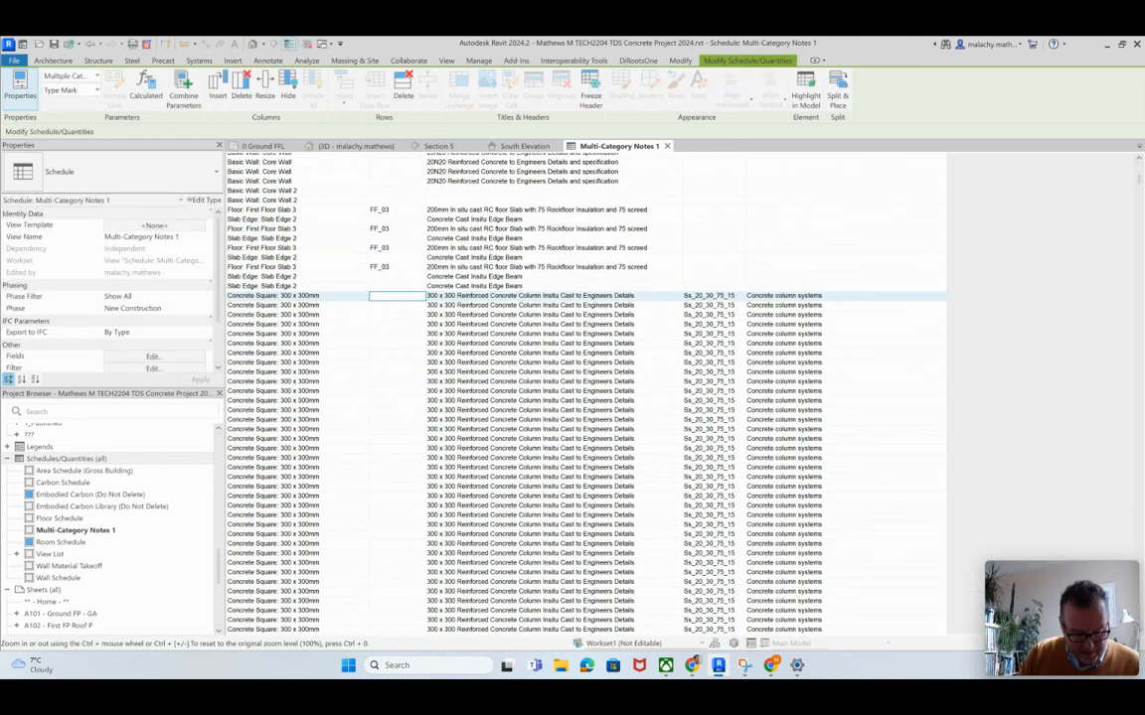
pyautogui.write('RC_')
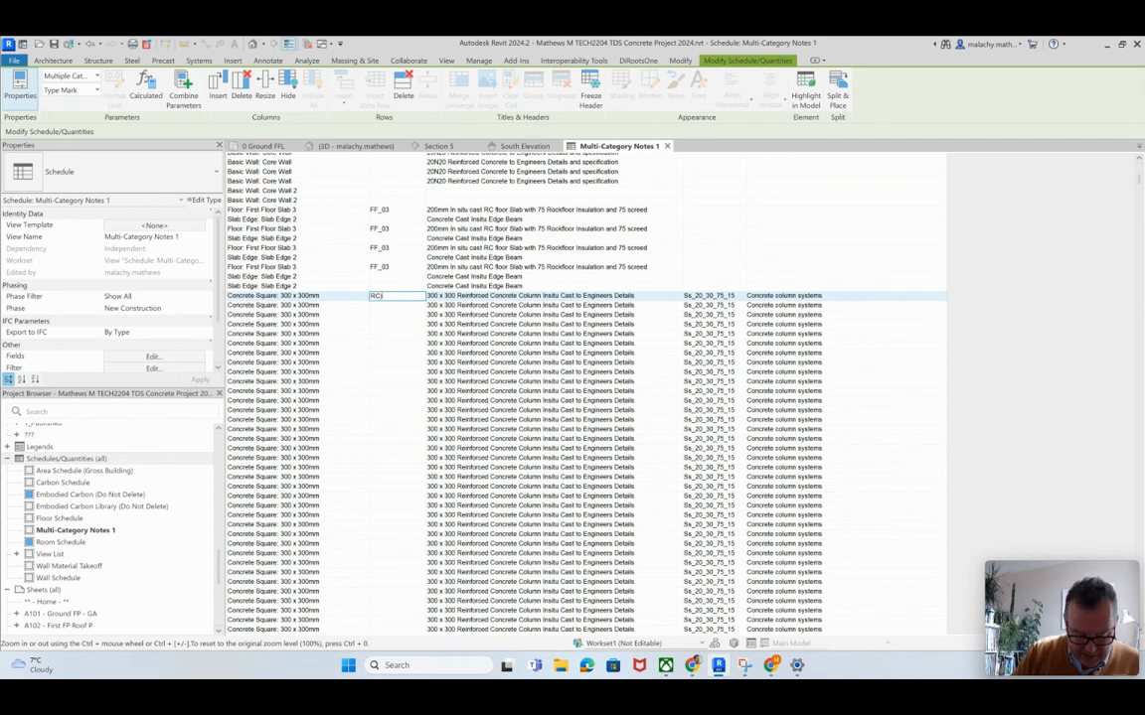
pyautogui.write('300')
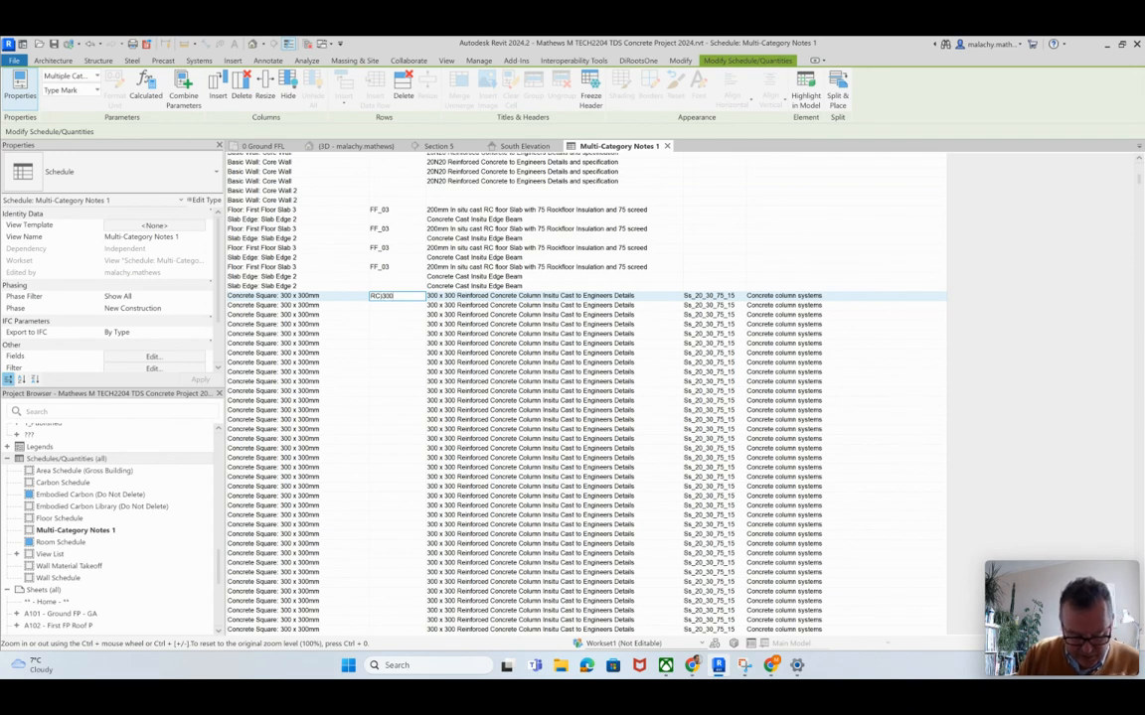
pyautogui.write('x300')
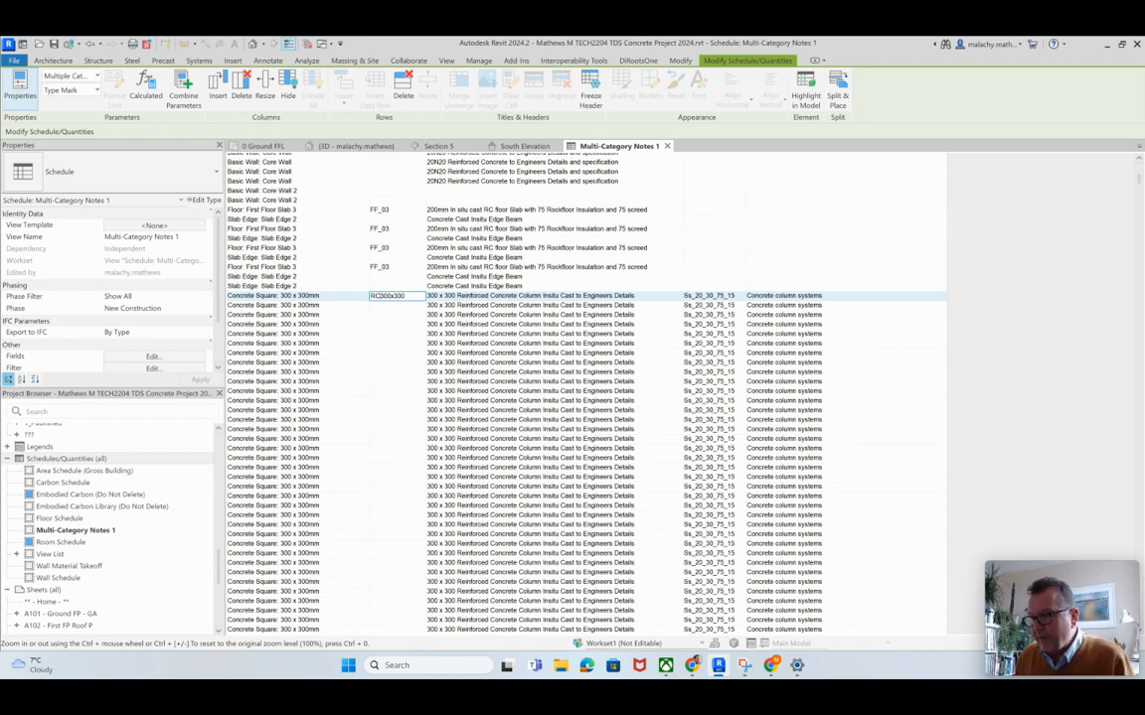
pyautogui.write('_')
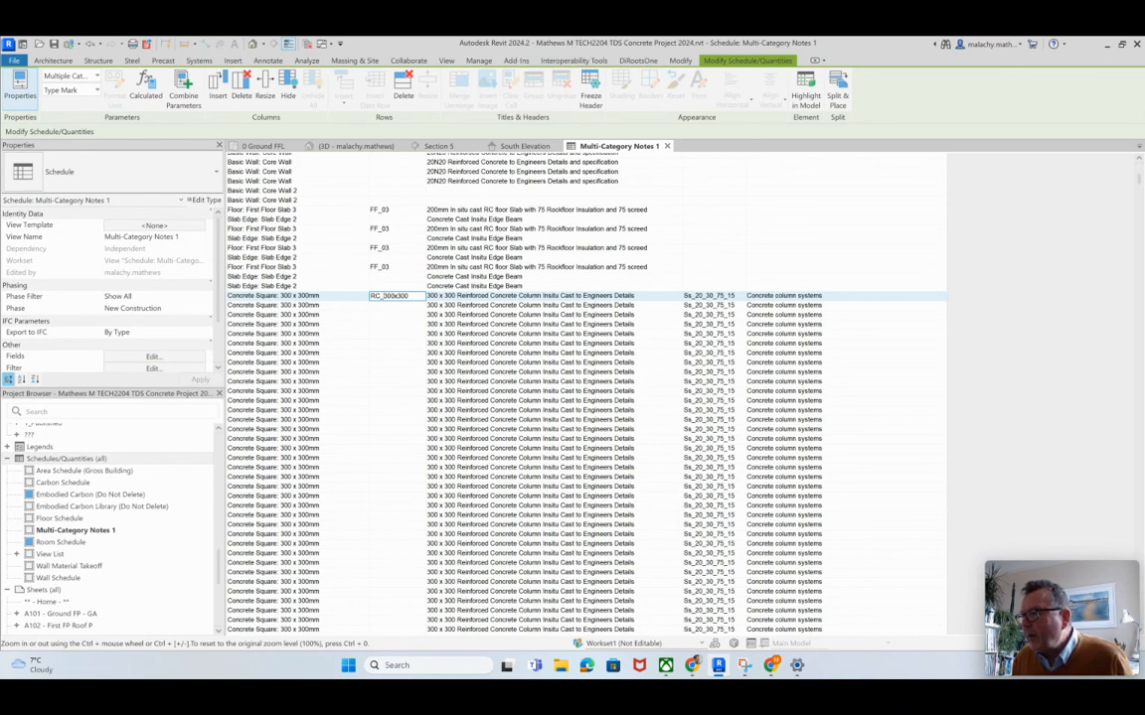
pyautogui.press('BackSpace')
pyautogui.press('BackSpace')
pyautogui.press('BackSpace')
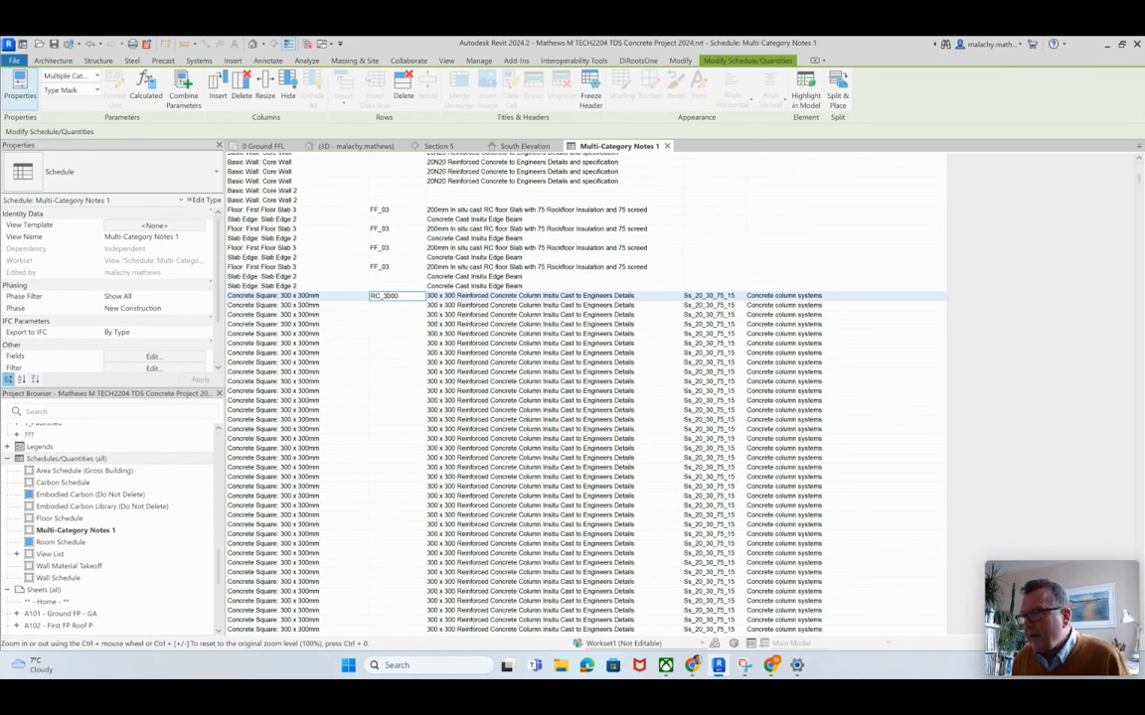
pyautogui.write('sq')
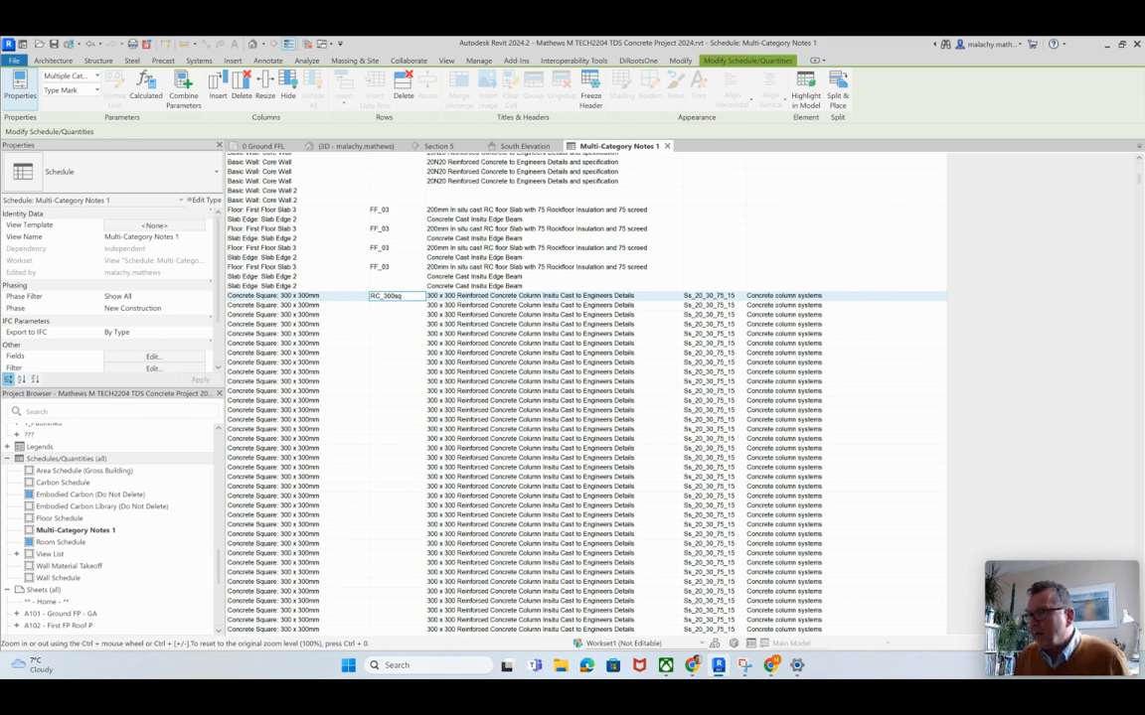
pyautogui.press('Return')
pyautogui.press('Return')
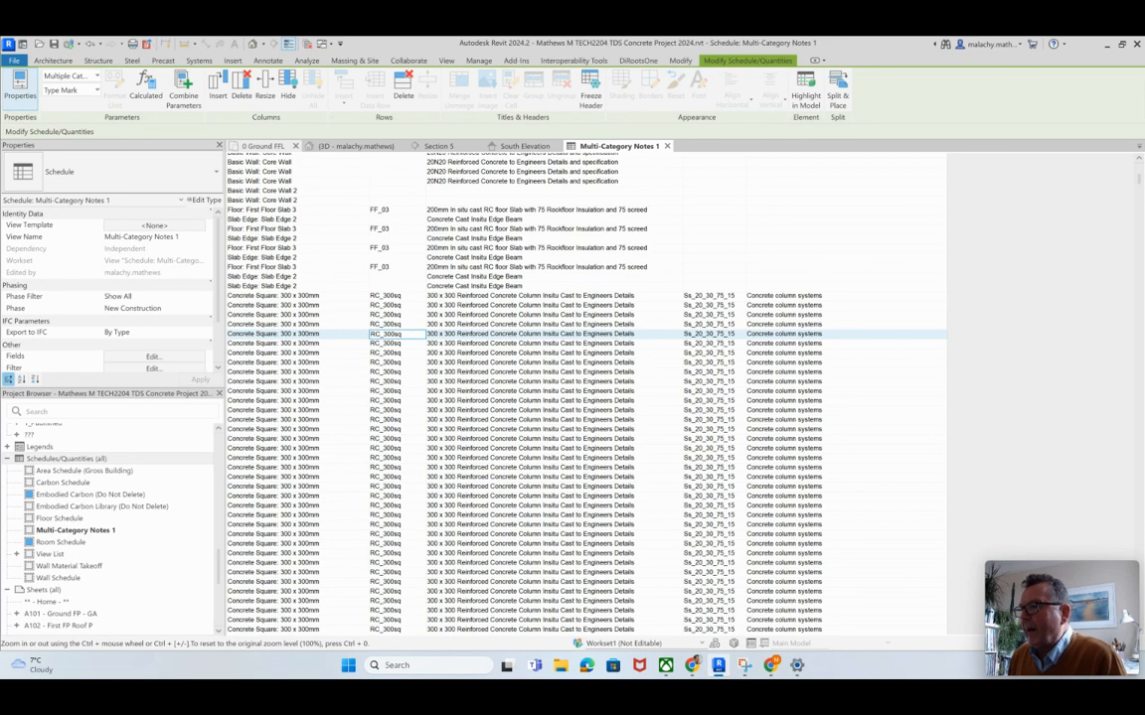
# Step: Place a multi-category tag with a leader on the west edge column beside Retail 1 in the 0 Ground FFL plan, with its text outside the building
pyautogui.click(264, 146)
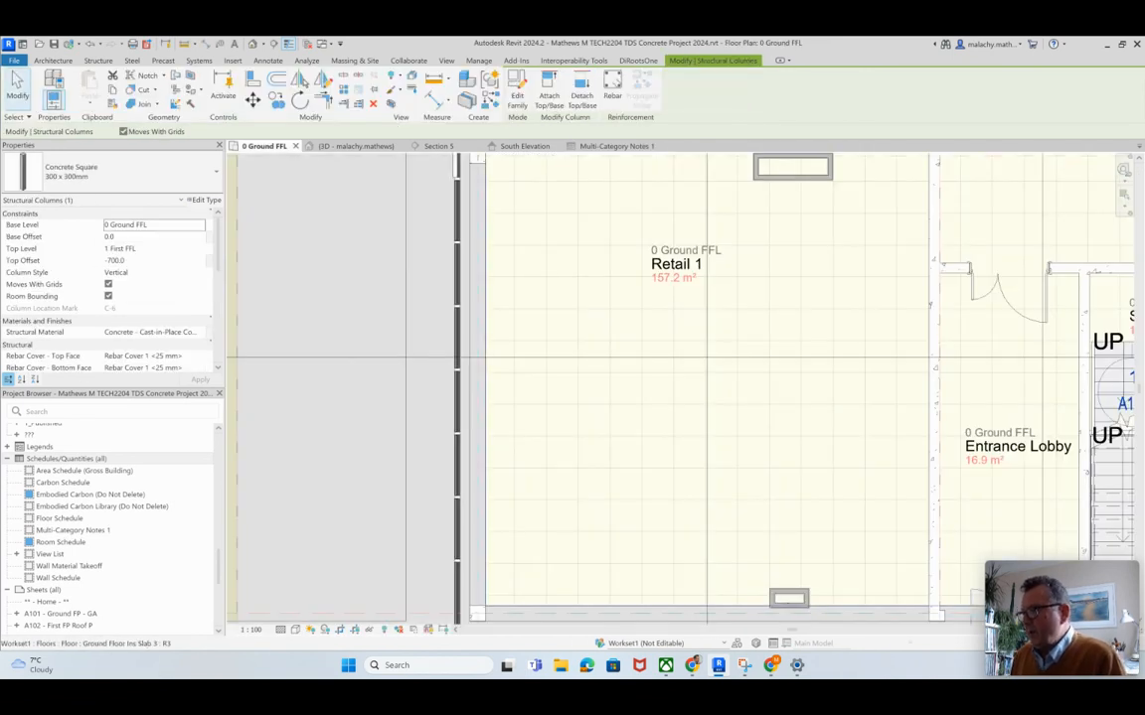
pyautogui.scroll(-2, 525, 440)
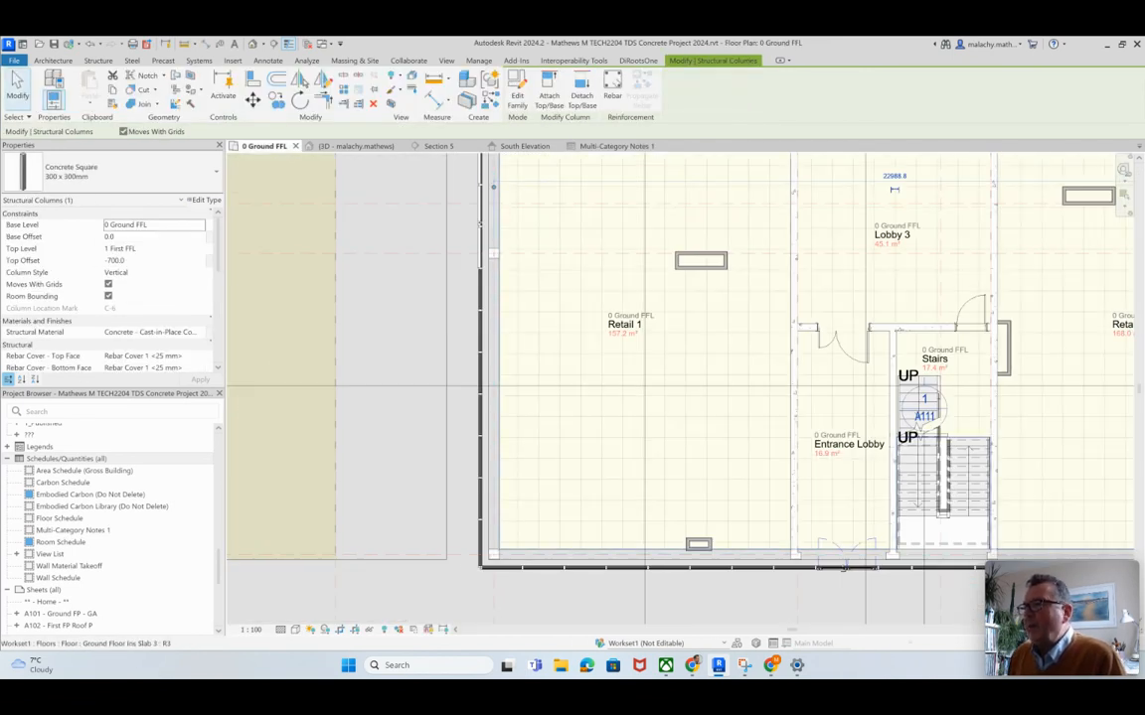
pyautogui.click(268, 61)
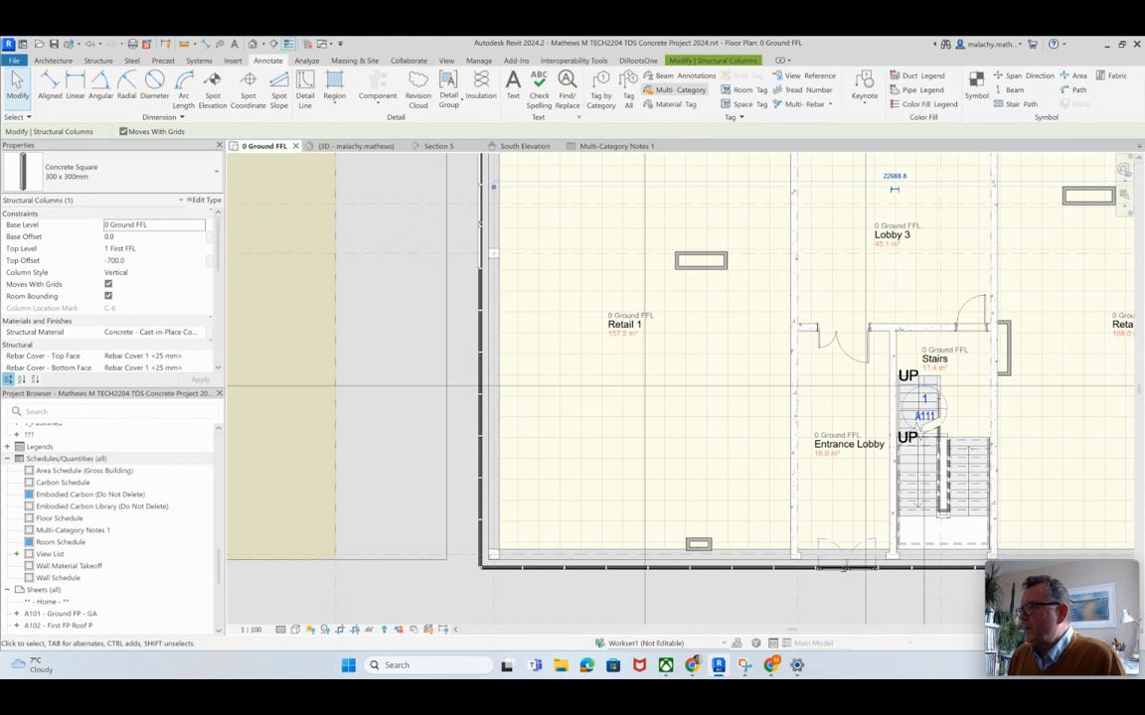
pyautogui.click(618, 85)
pyautogui.click(492, 210)
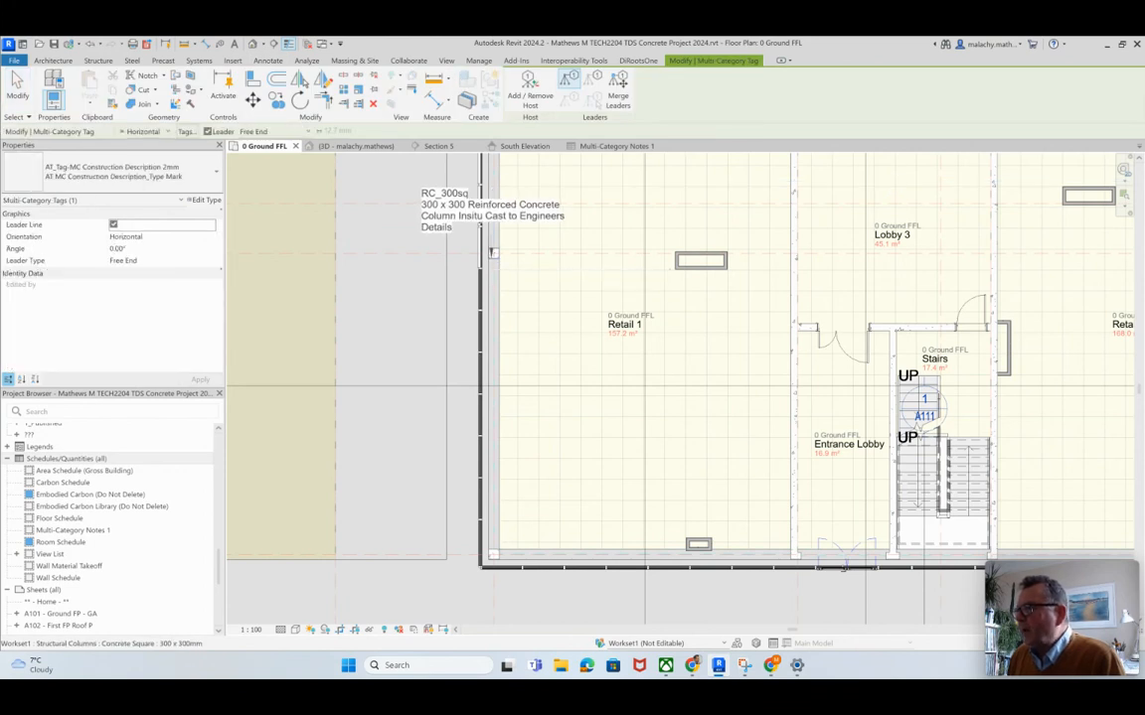
pyautogui.click(493, 253)
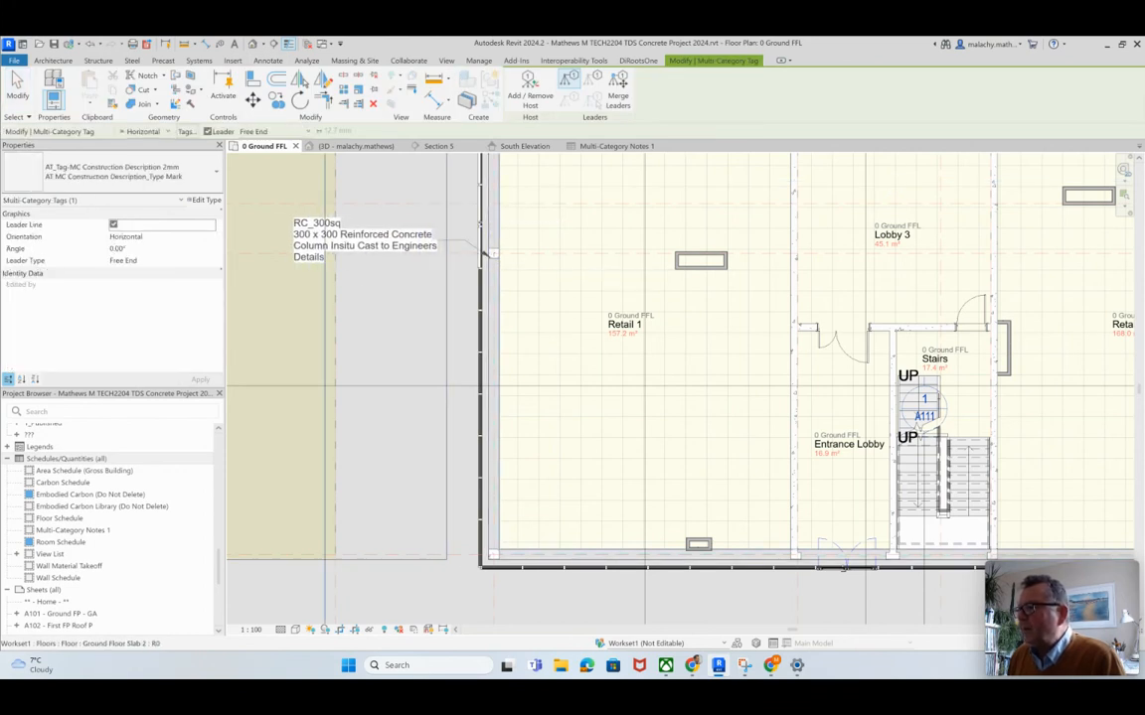
pyautogui.click(364, 262)
pyautogui.press('Escape')
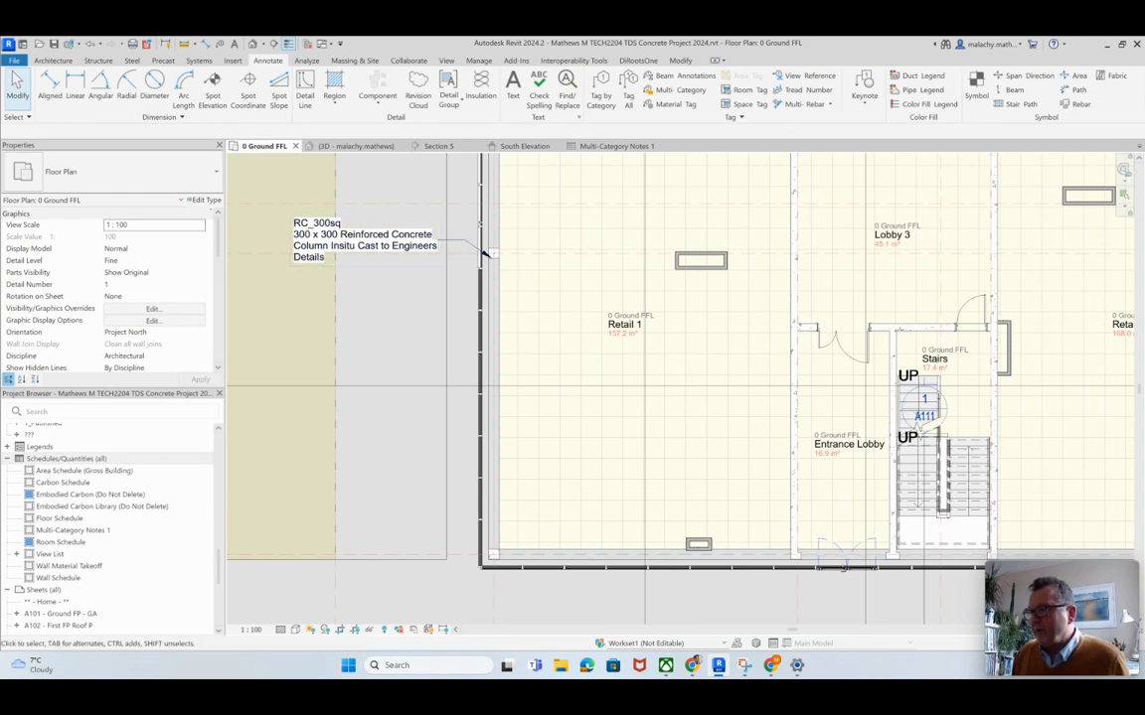
pyautogui.scroll(-2, 380, 279)
pyautogui.scroll(-1, 384, 279)
pyautogui.scroll(-1, 384, 279)
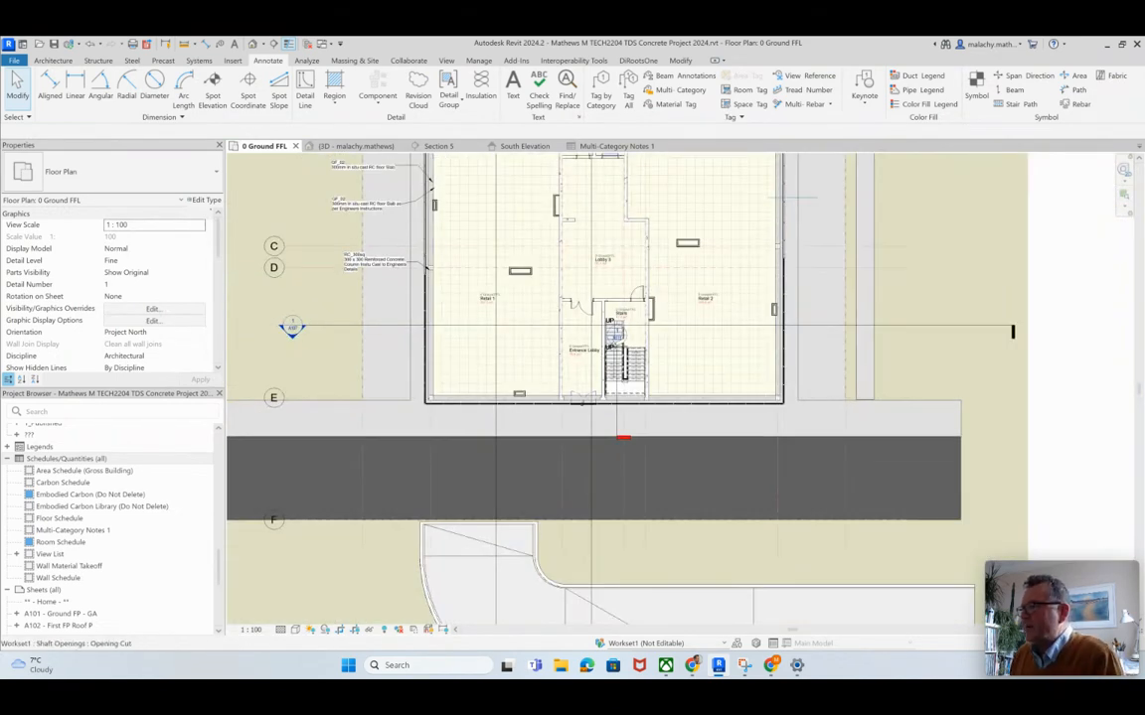
# Step: Copy the column description "300 x 300 Reinforced Concrete Column Insitu Cast to Engineers Details" to the Pad Foundation-Rectangular 1500x1500x750 type in the Multi-Category Notes 1 schedule
pyautogui.click(616, 146)
pyautogui.scroll(-15, 398, 334)
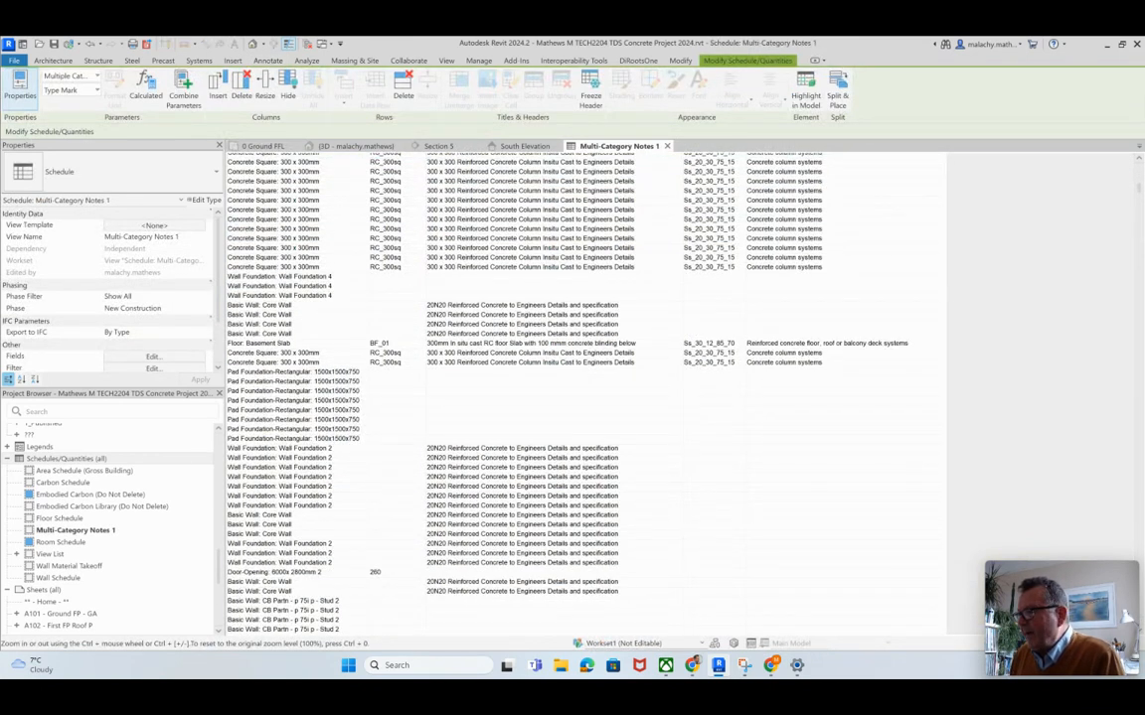
pyautogui.click(555, 363)
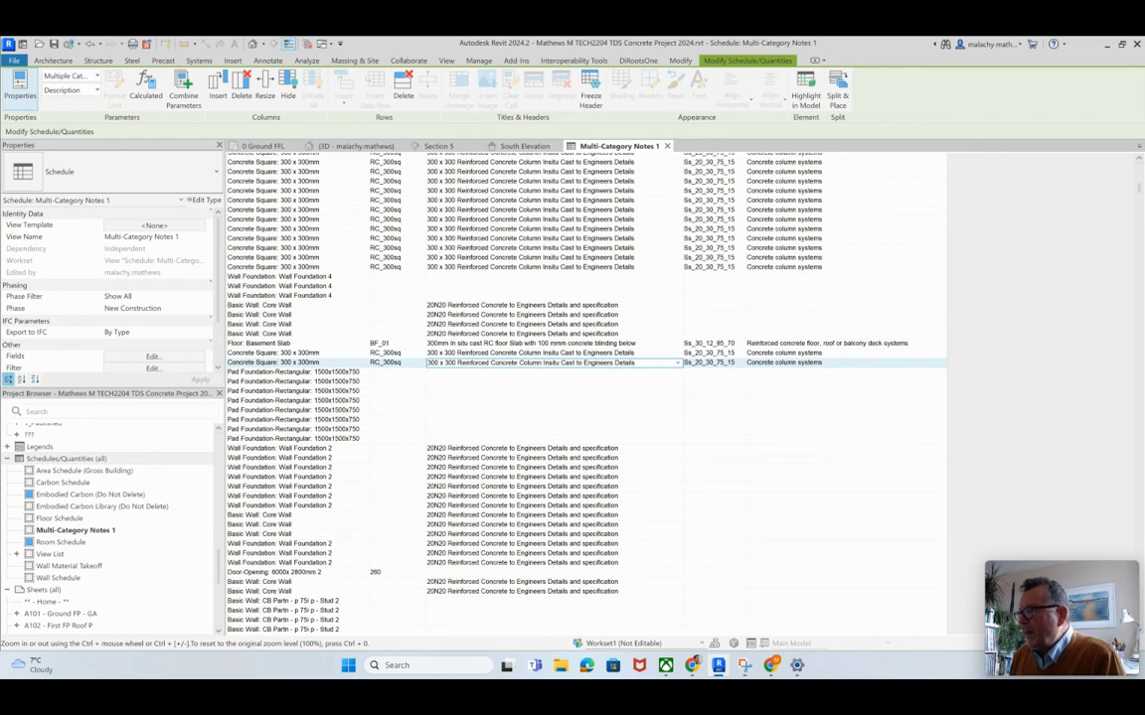
pyautogui.moveTo(634, 363); pyautogui.dragTo(428, 364)
pyautogui.hotkey('ctrl', 'c')
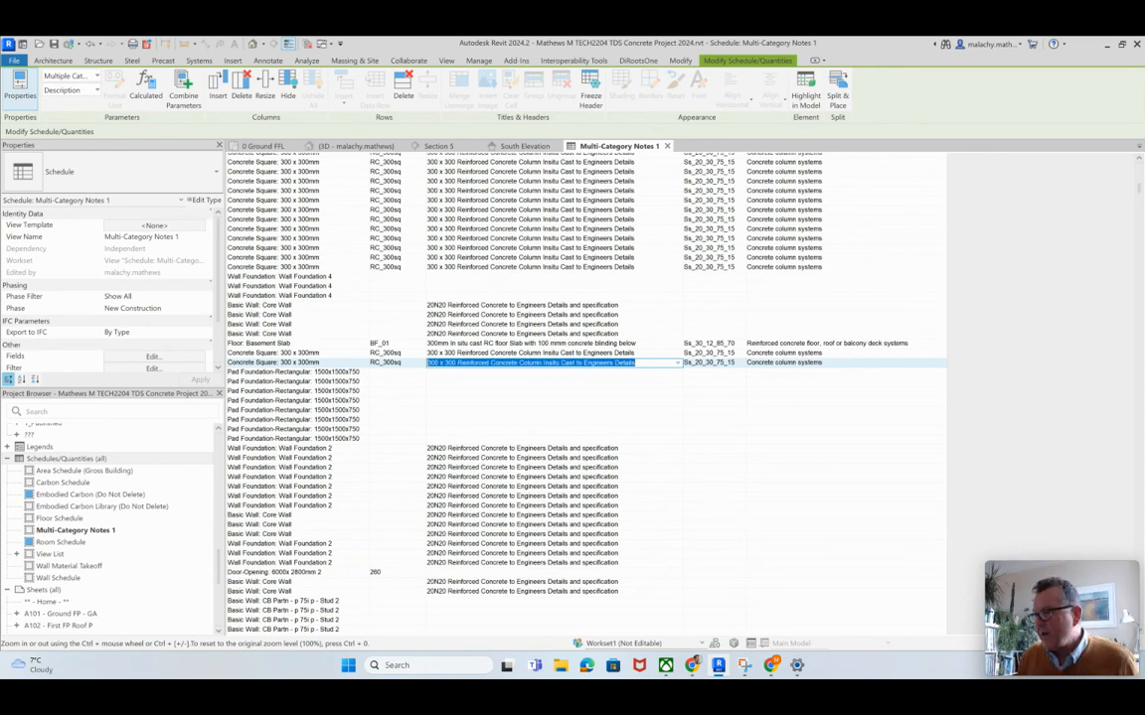
pyautogui.click(553, 372)
pyautogui.hotkey('ctrl', 'v')
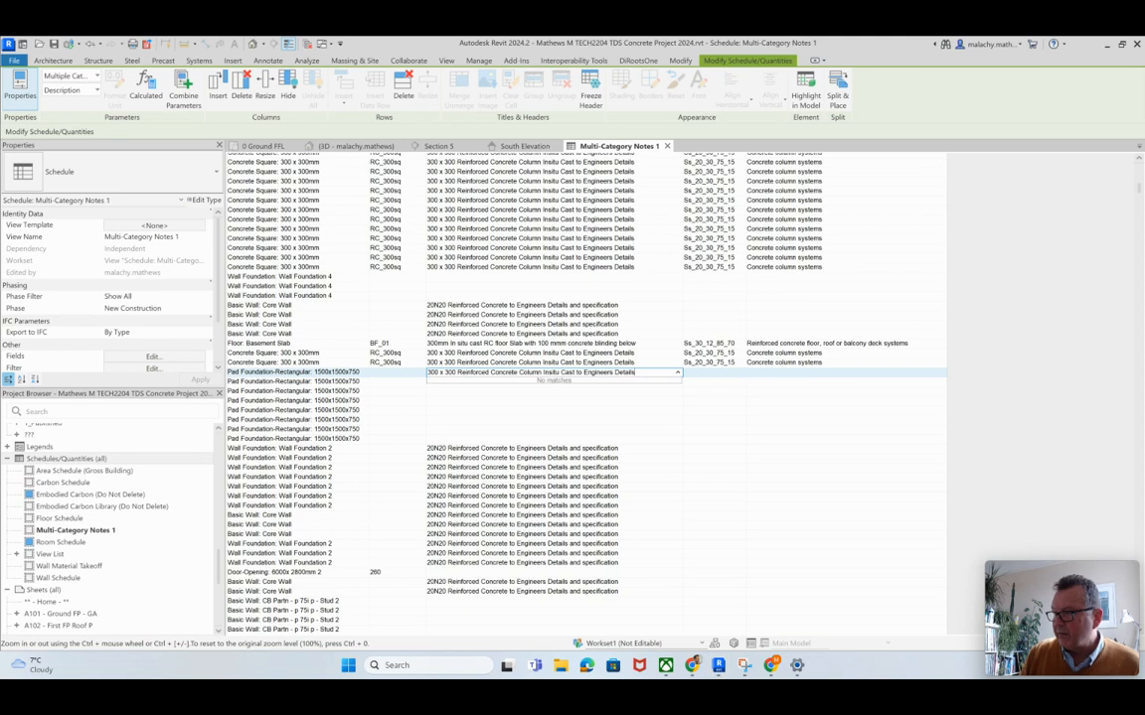
pyautogui.press('Return')
pyautogui.press('Return')
pyautogui.moveTo(715, 438); pyautogui.dragTo(447, 448)
pyautogui.scroll(-4, 636, 487)
pyautogui.click(711, 287)
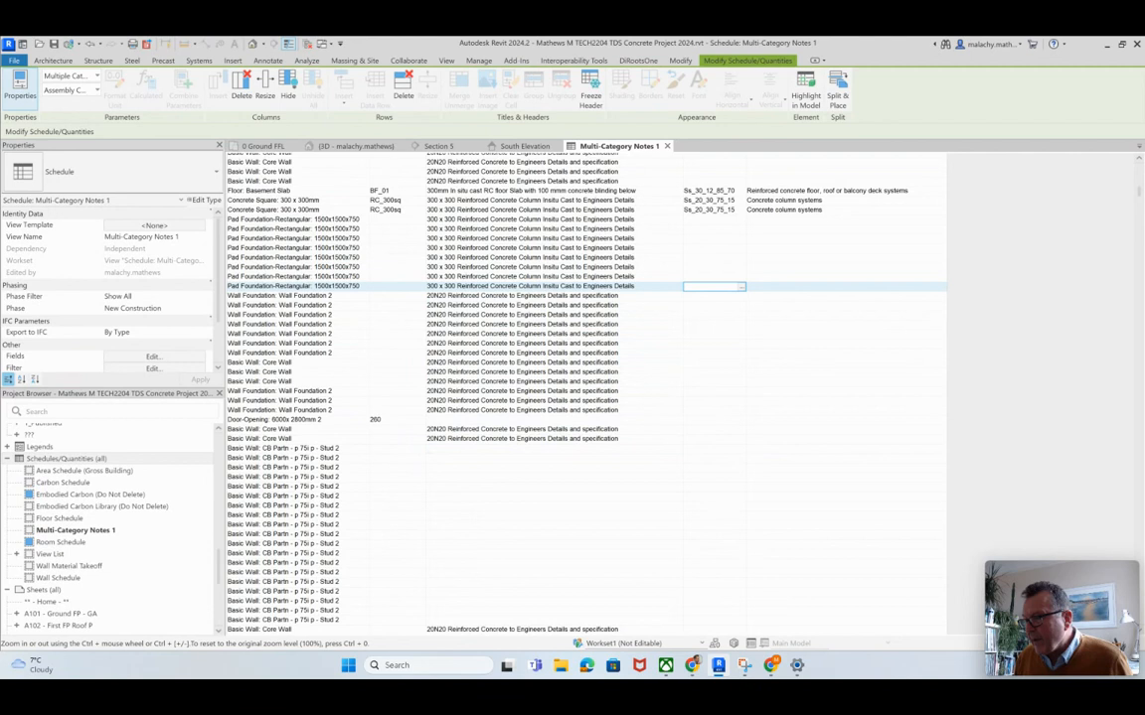
# Step: Set the type mark of the CB Partn - p 75i p - Stud 2 basic walls to WT_Int_01
pyautogui.click(536, 449)
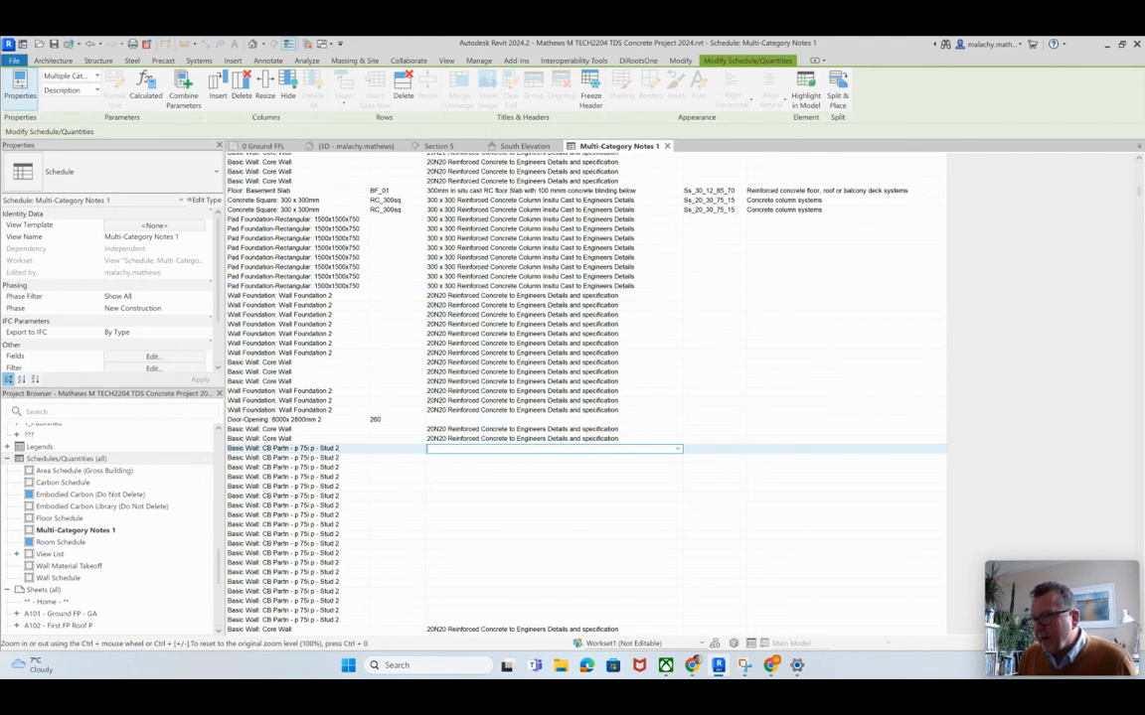
pyautogui.click(397, 450)
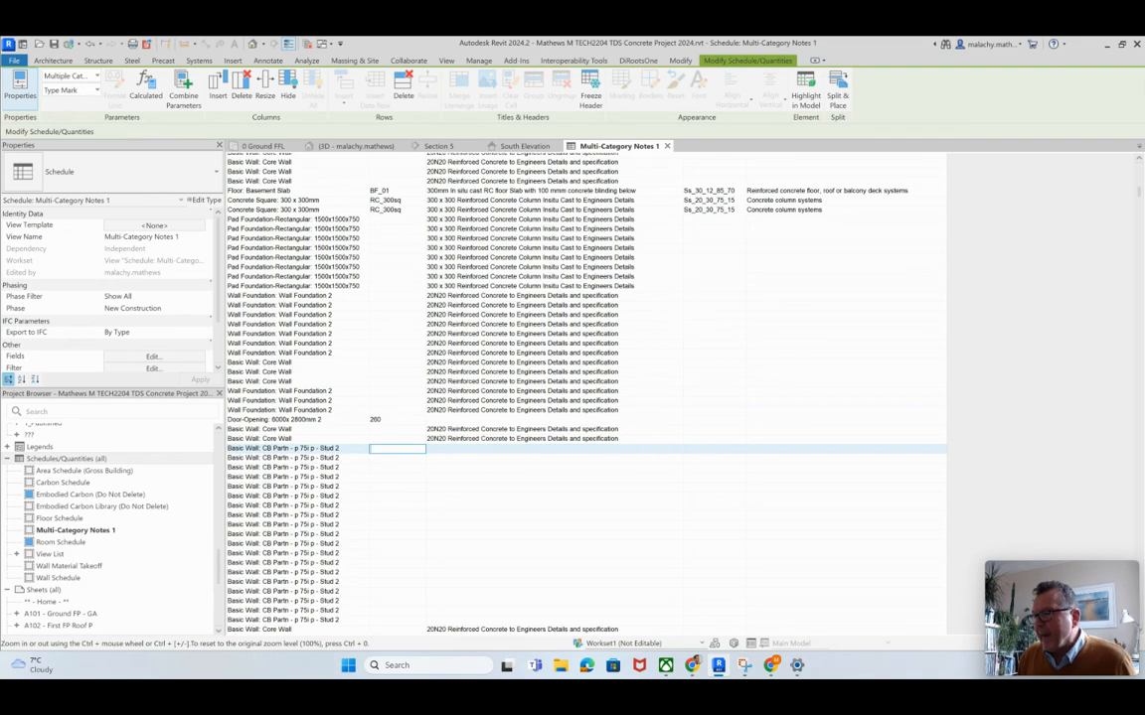
pyautogui.scroll(10, 586, 393)
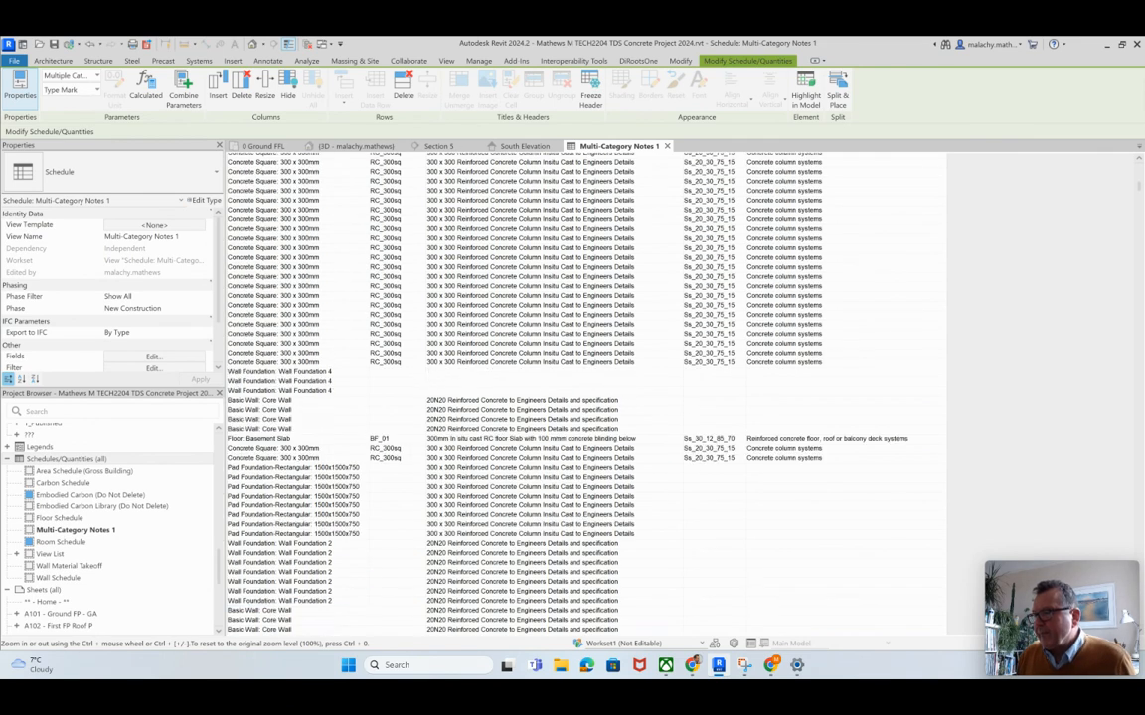
pyautogui.scroll(10, 587, 393)
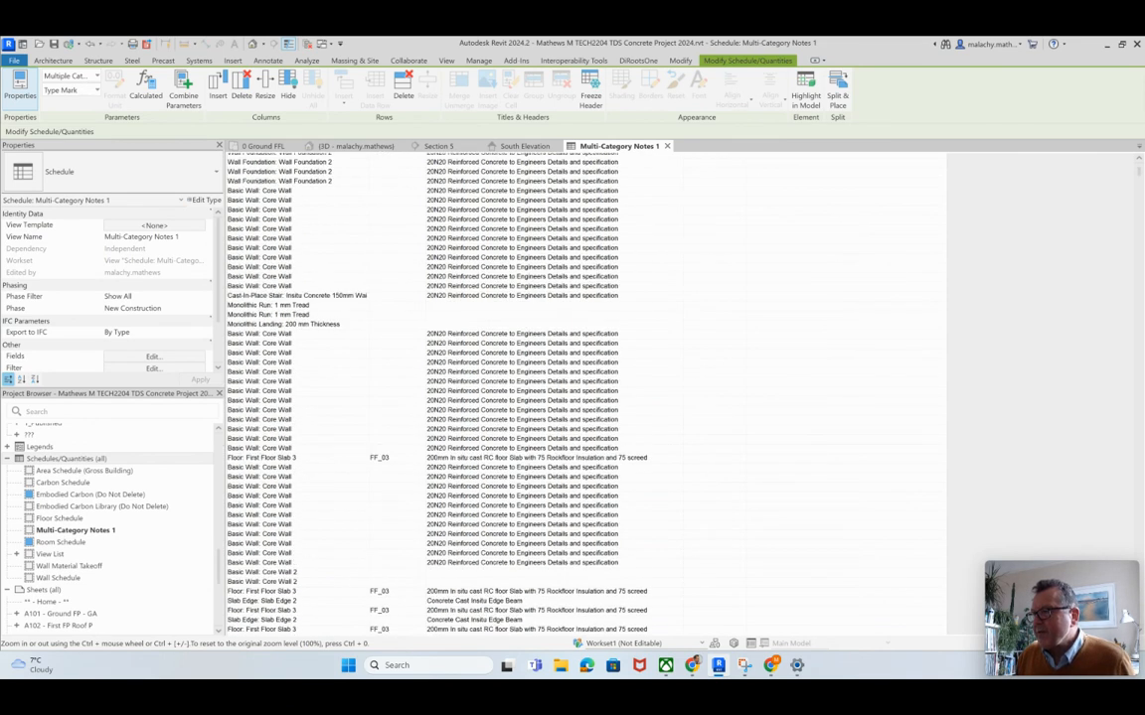
pyautogui.scroll(-20, 587, 393)
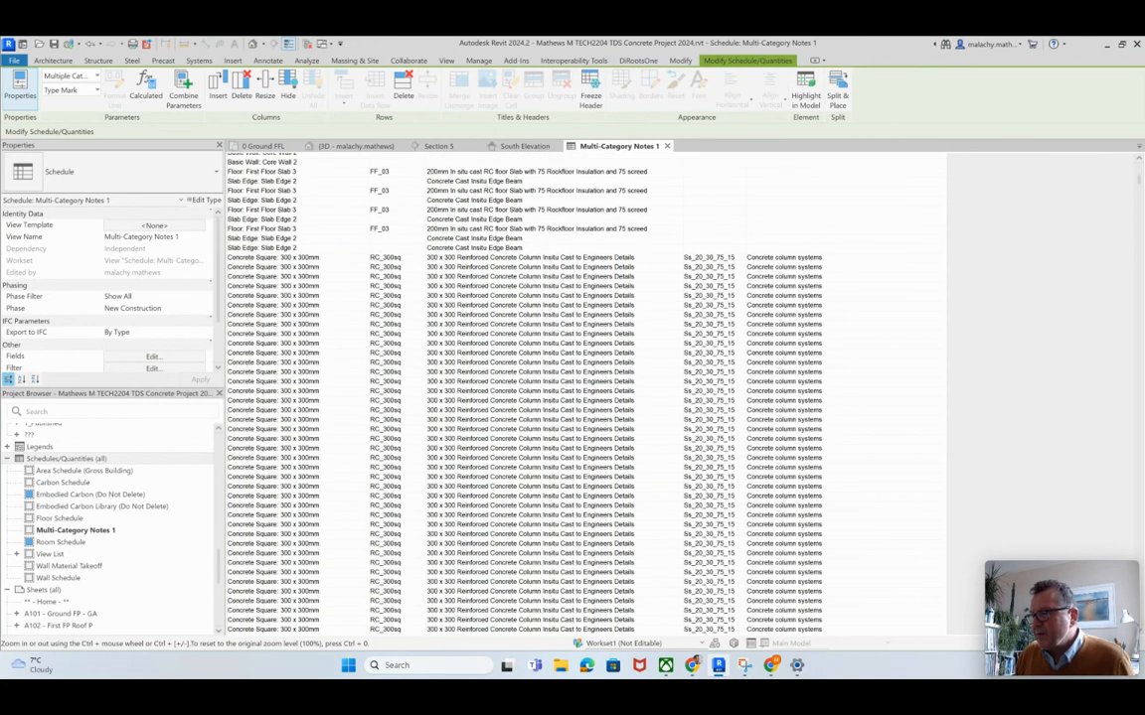
pyautogui.scroll(-6, 586, 393)
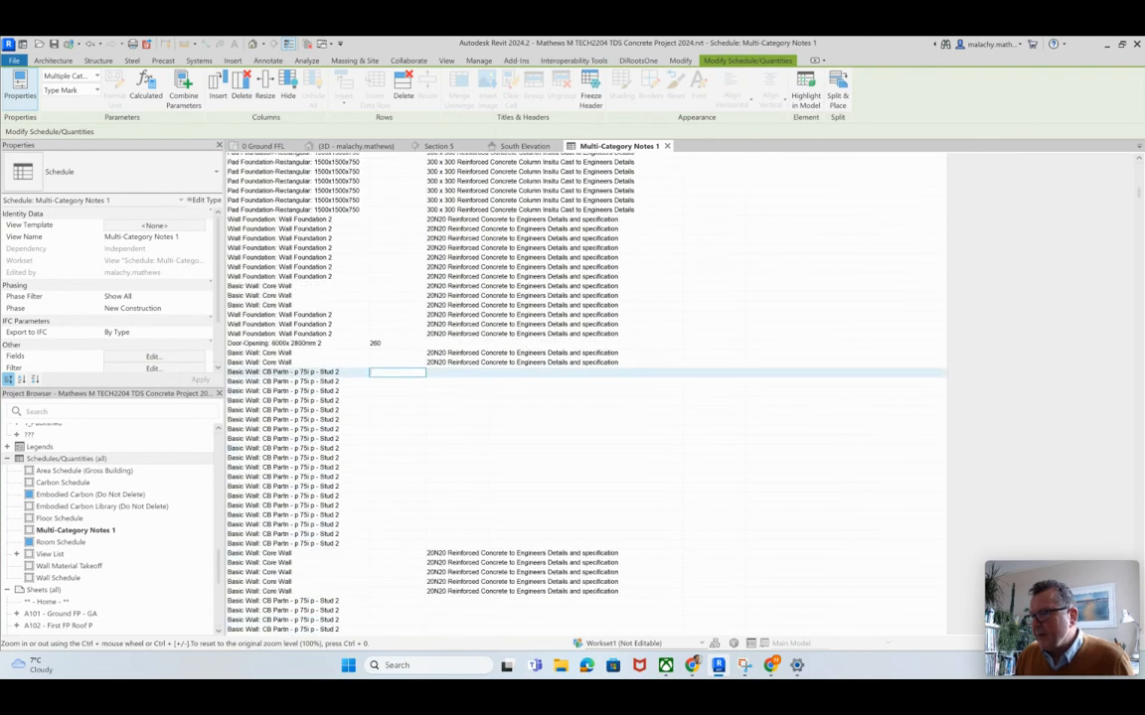
pyautogui.write('WT')
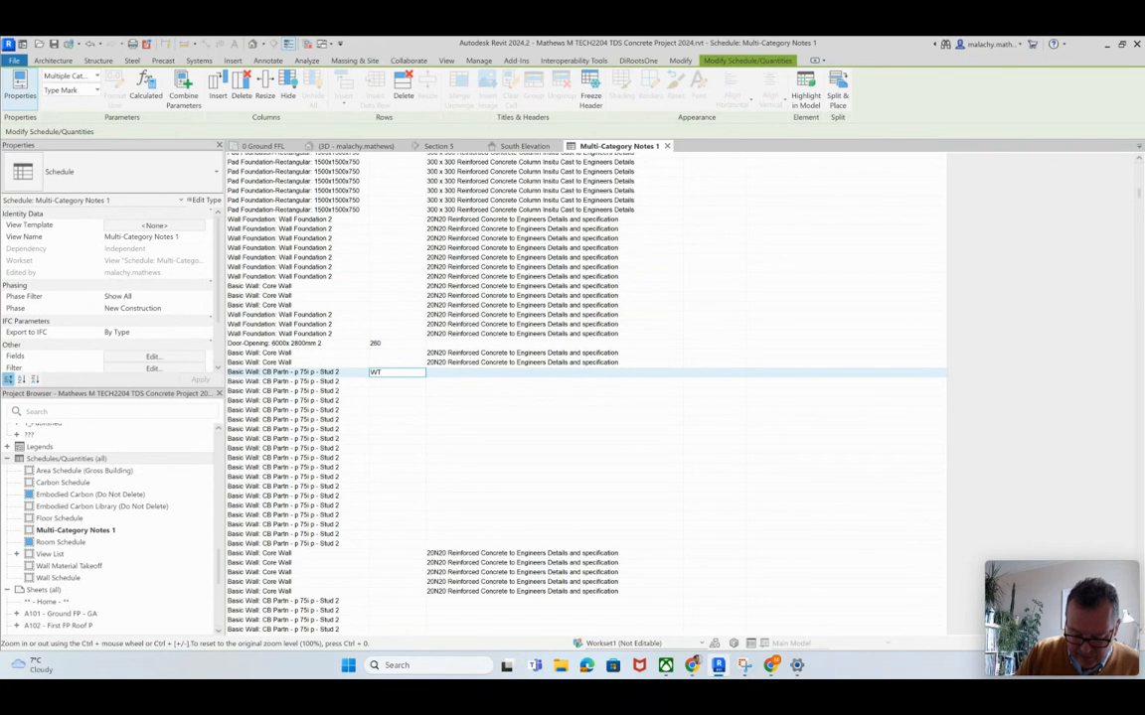
pyautogui.write('_Int_01')
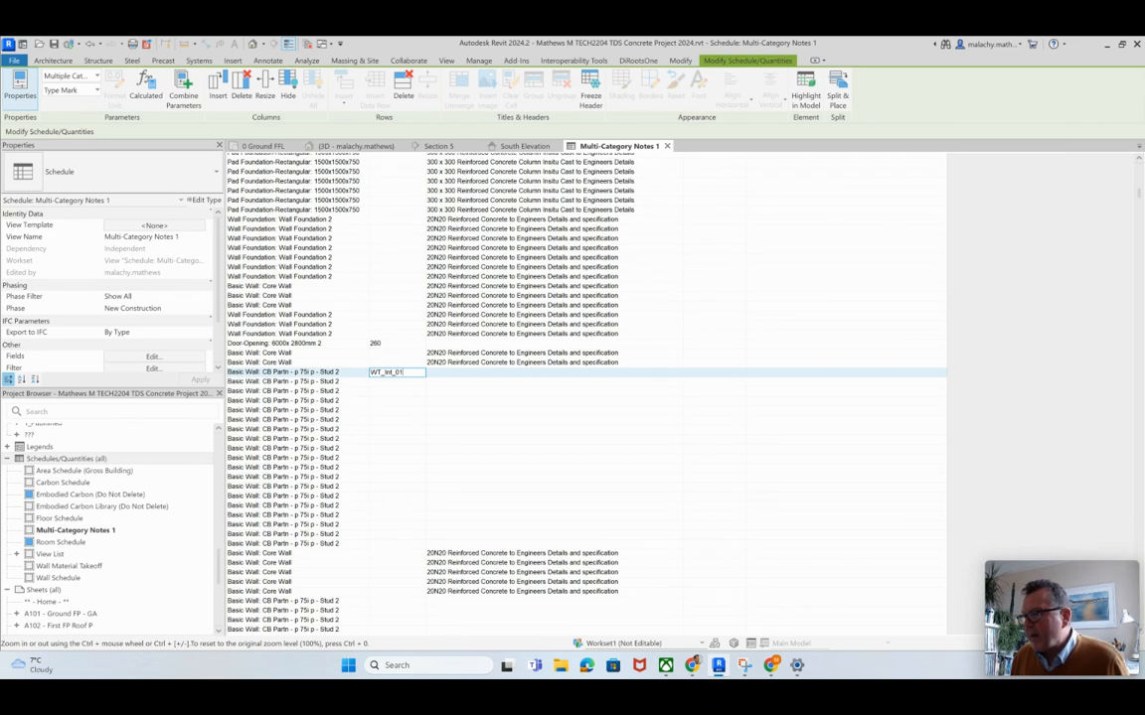
pyautogui.press('Return')
pyautogui.press('Return')
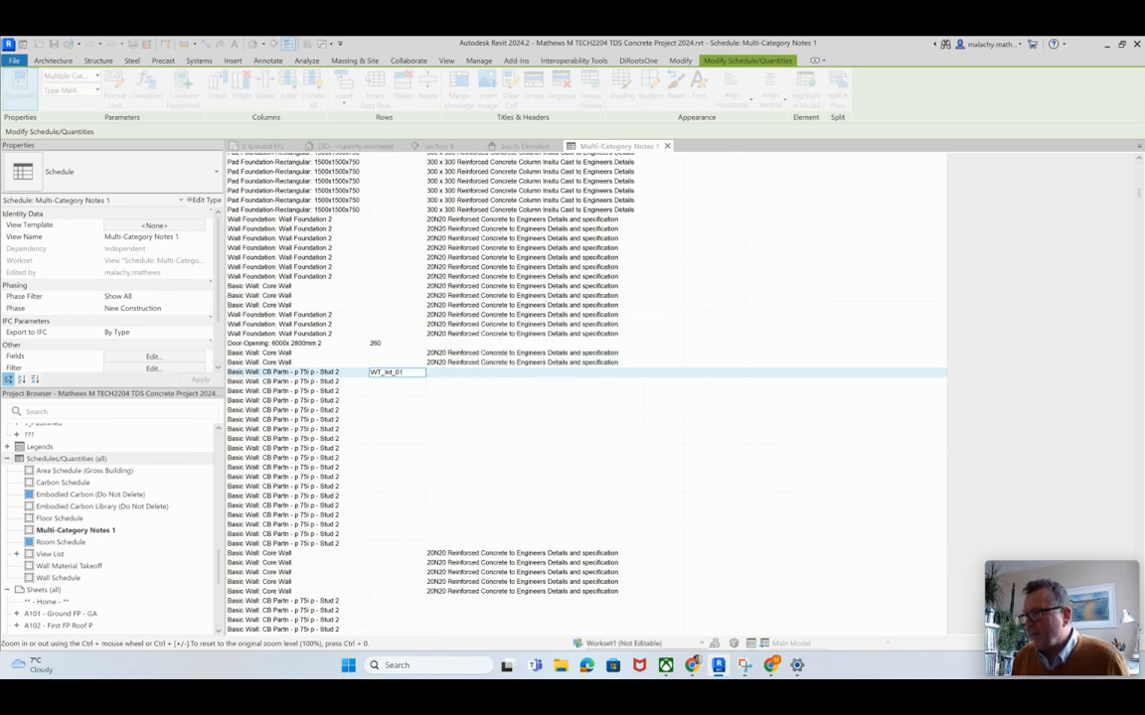
# Step: Set the CB Partn - p 75i p - Stud 2 description to "Steel Stud Partition Wall with 12 Plasterboard and Skim finish_insulated with ROCKwool"
pyautogui.click(555, 373)
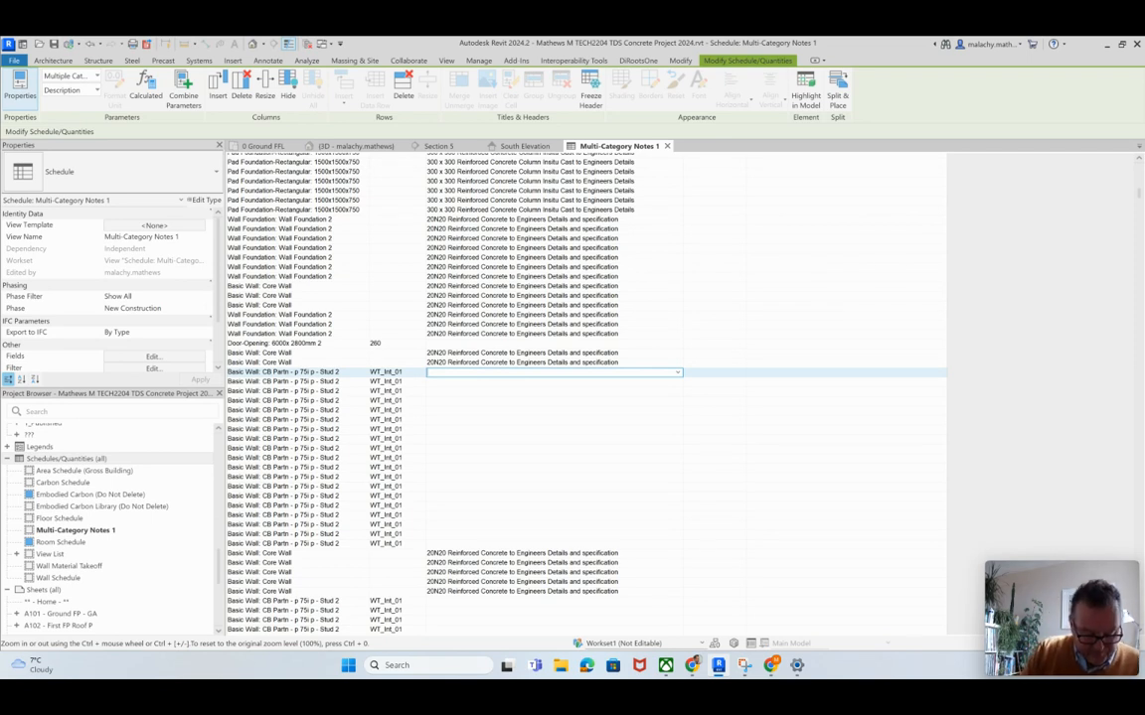
pyautogui.write('ste')
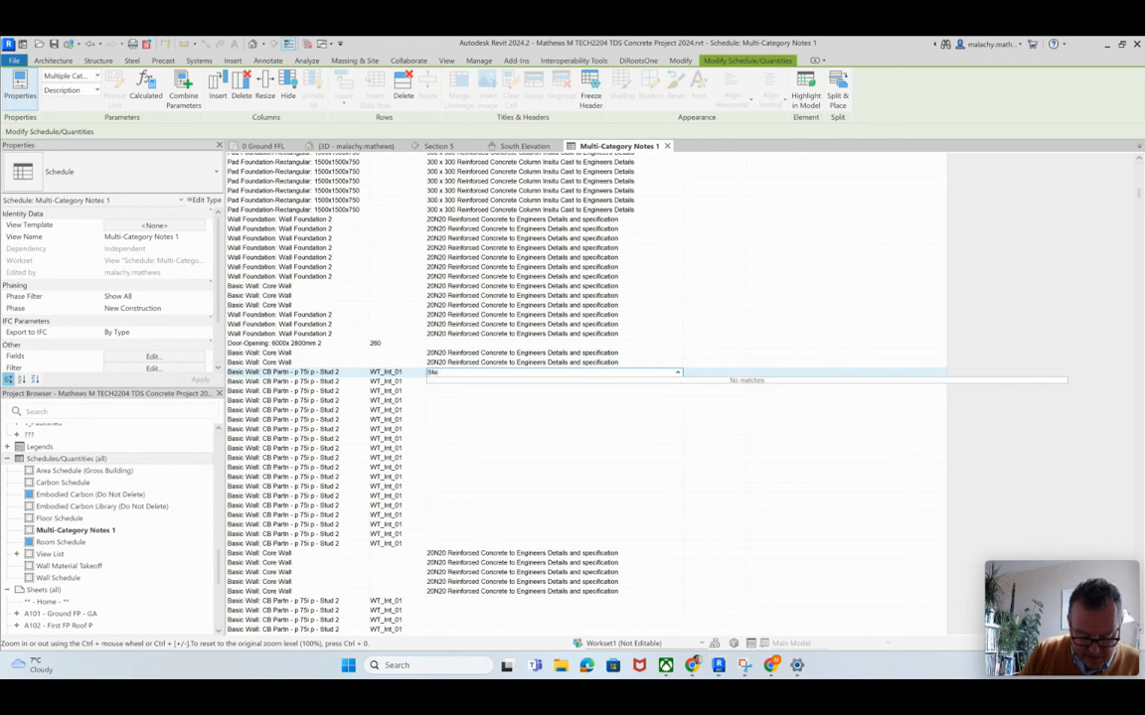
pyautogui.write('el Stud')
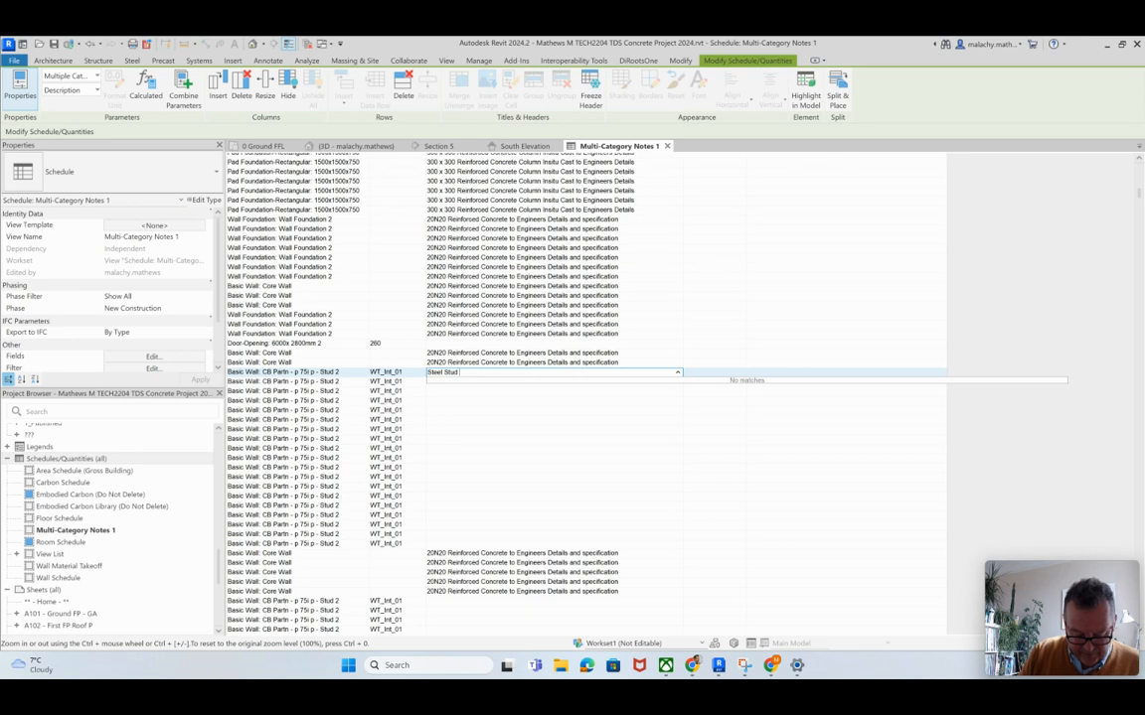
pyautogui.write(' P')
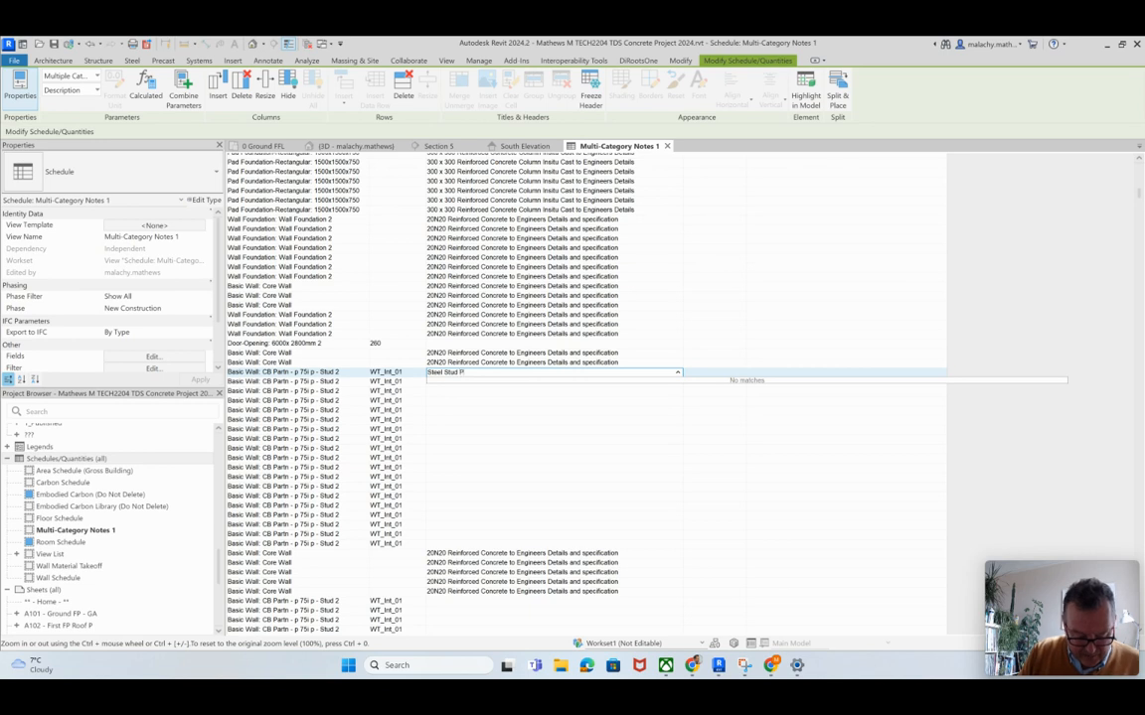
pyautogui.write('artit')
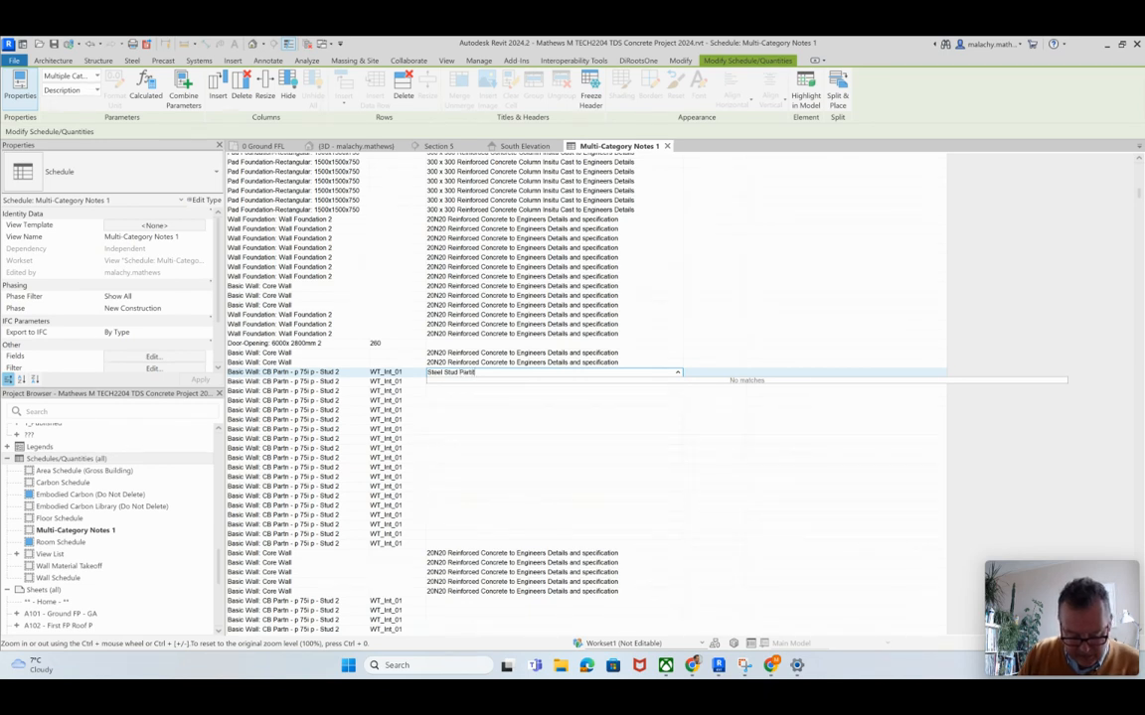
pyautogui.write('ion Wall with 12')
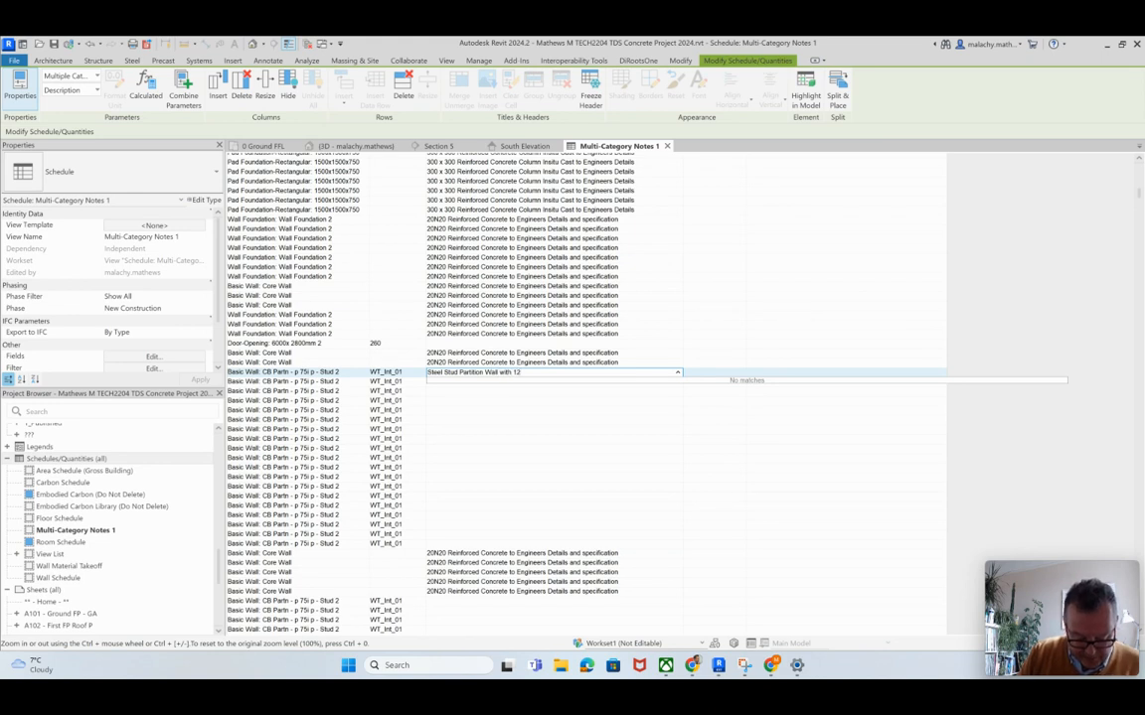
pyautogui.write(' Plasterboard')
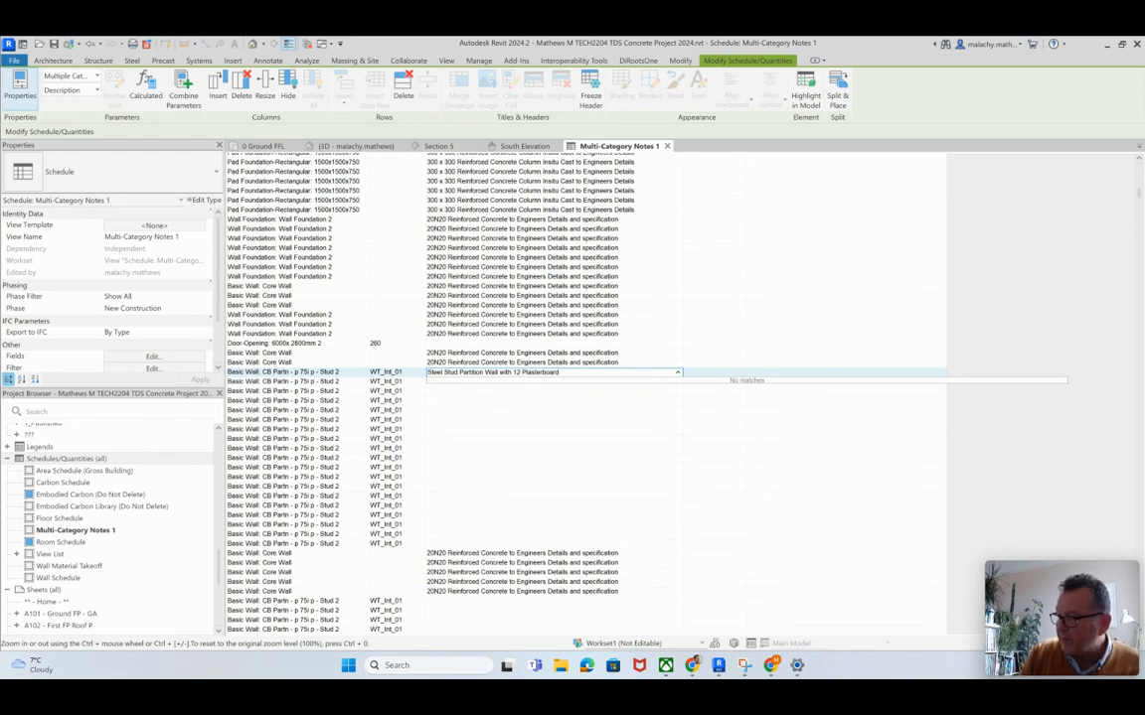
pyautogui.write(' and S')
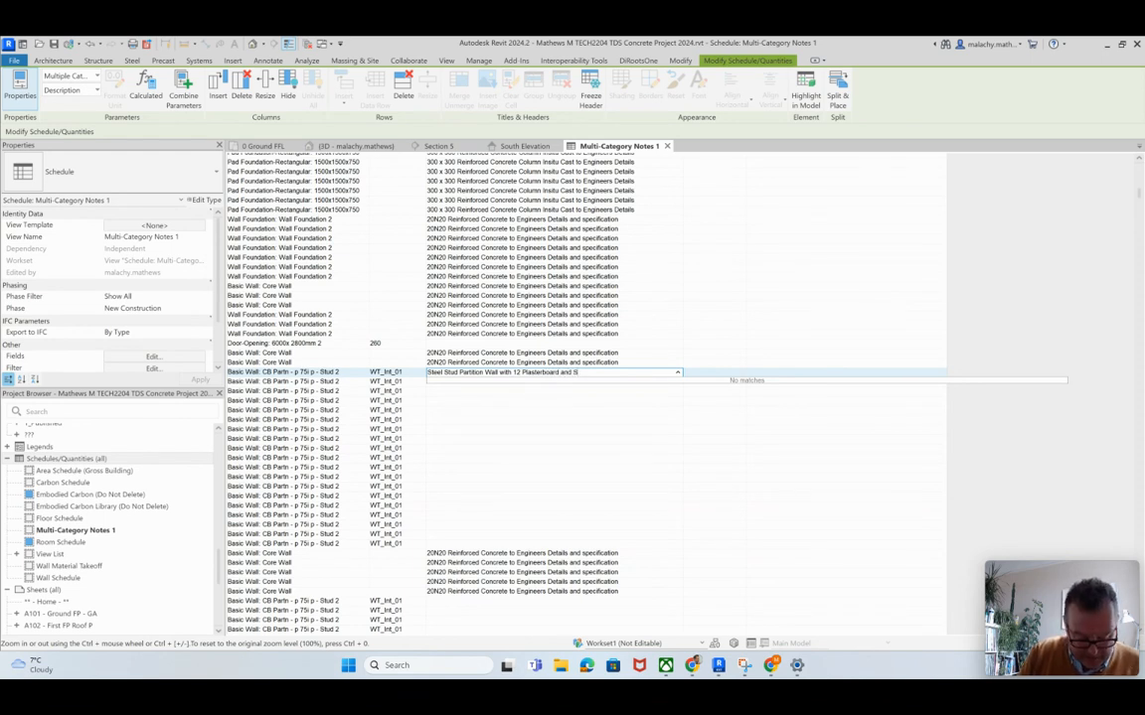
pyautogui.write('kim fin')
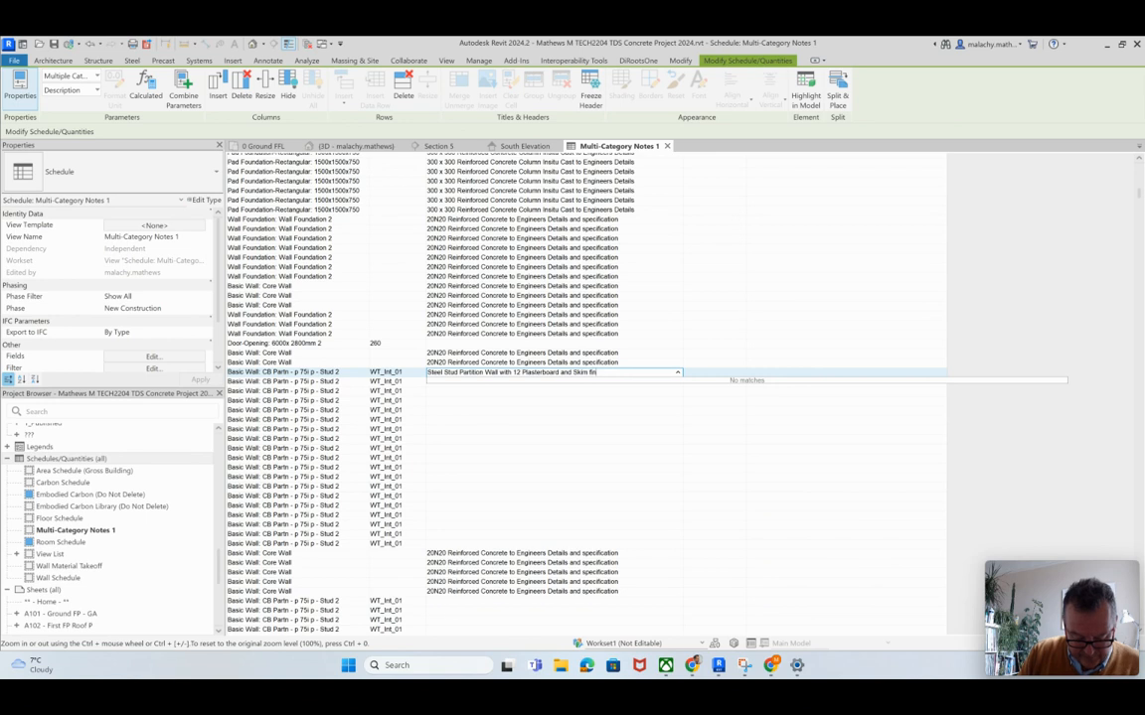
pyautogui.write('ish')
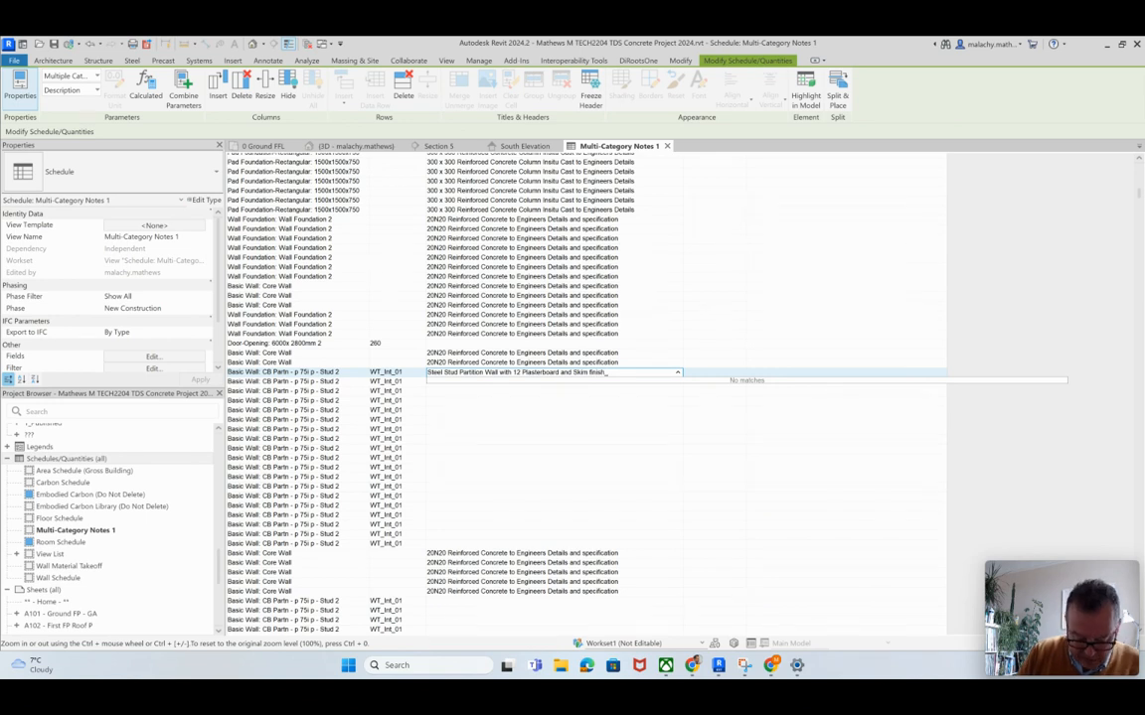
pyautogui.write('_insulated')
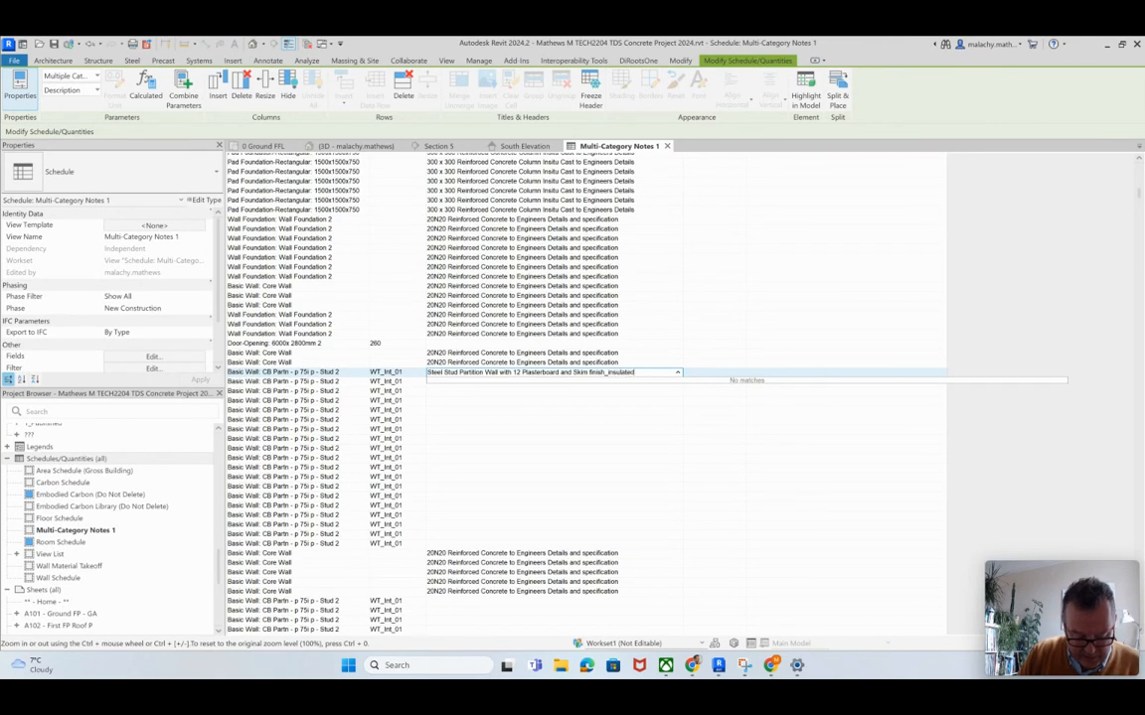
pyautogui.write(' aith RO')
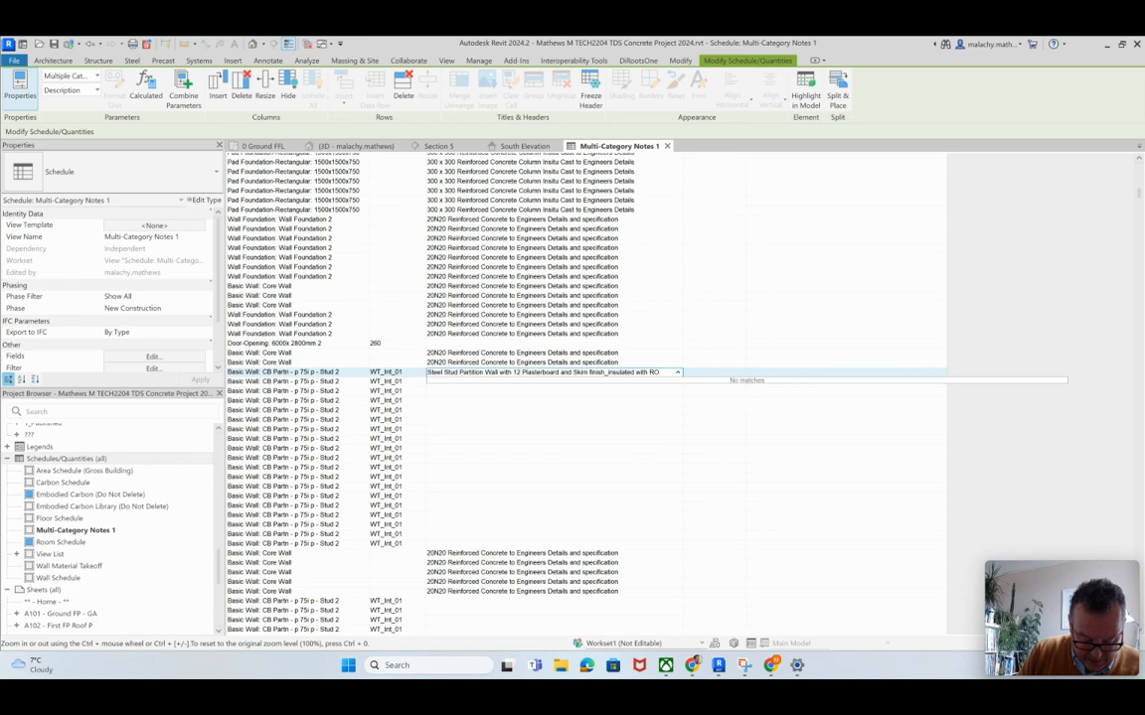
pyautogui.write('CK')
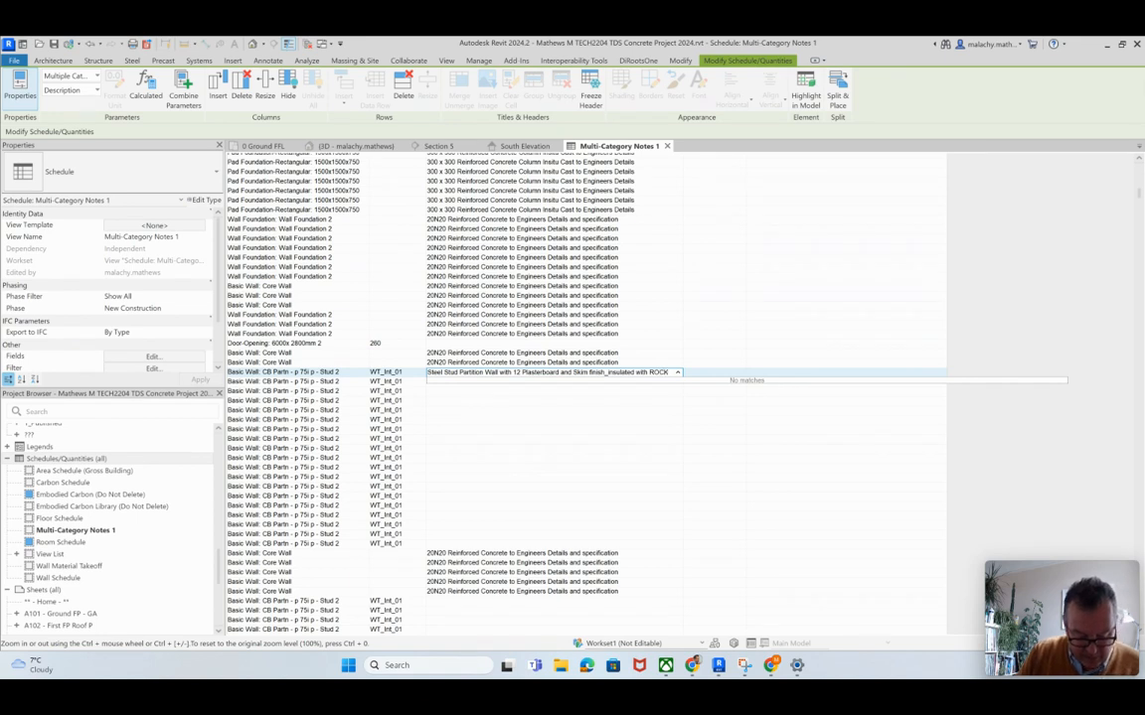
pyautogui.write('wool')
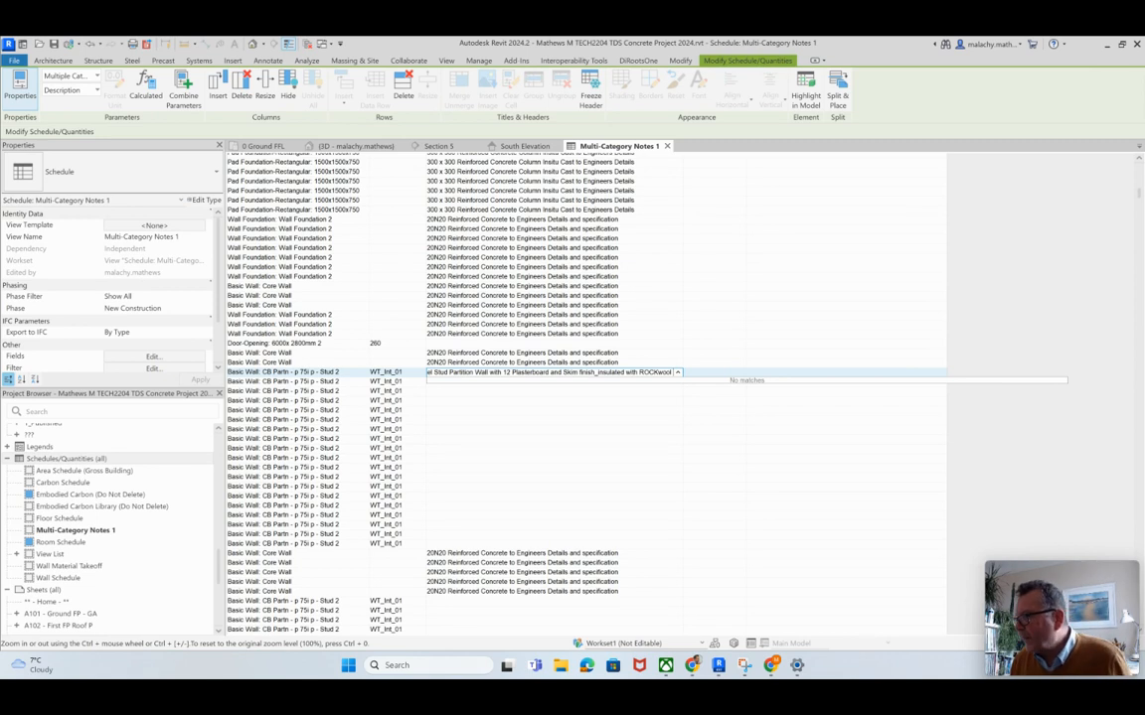
pyautogui.click(846, 391)
pyautogui.press('Return')
# Step: Review the door, casework, furniture and core wall rows further down the schedule for type marks, descriptions and assembly codes
pyautogui.moveTo(845, 392); pyautogui.dragTo(636, 448)
pyautogui.scroll(-20, 636, 448)
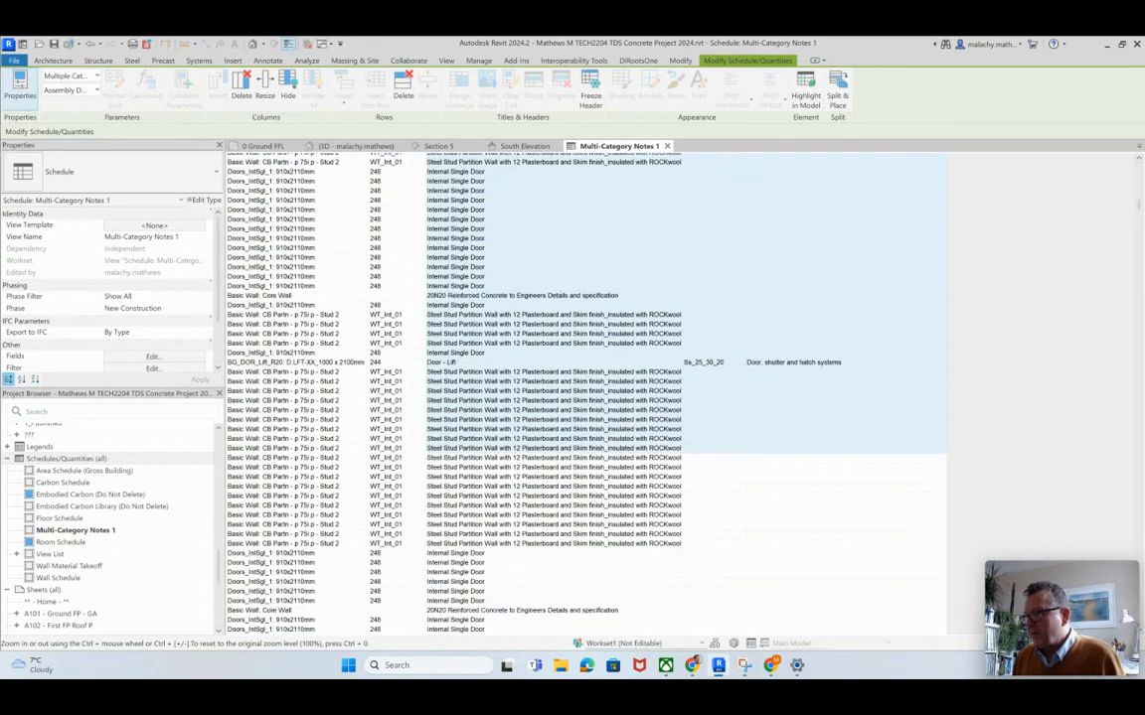
pyautogui.scroll(-3, 636, 448)
pyautogui.scroll(-4, 636, 449)
pyautogui.scroll(-10, 636, 448)
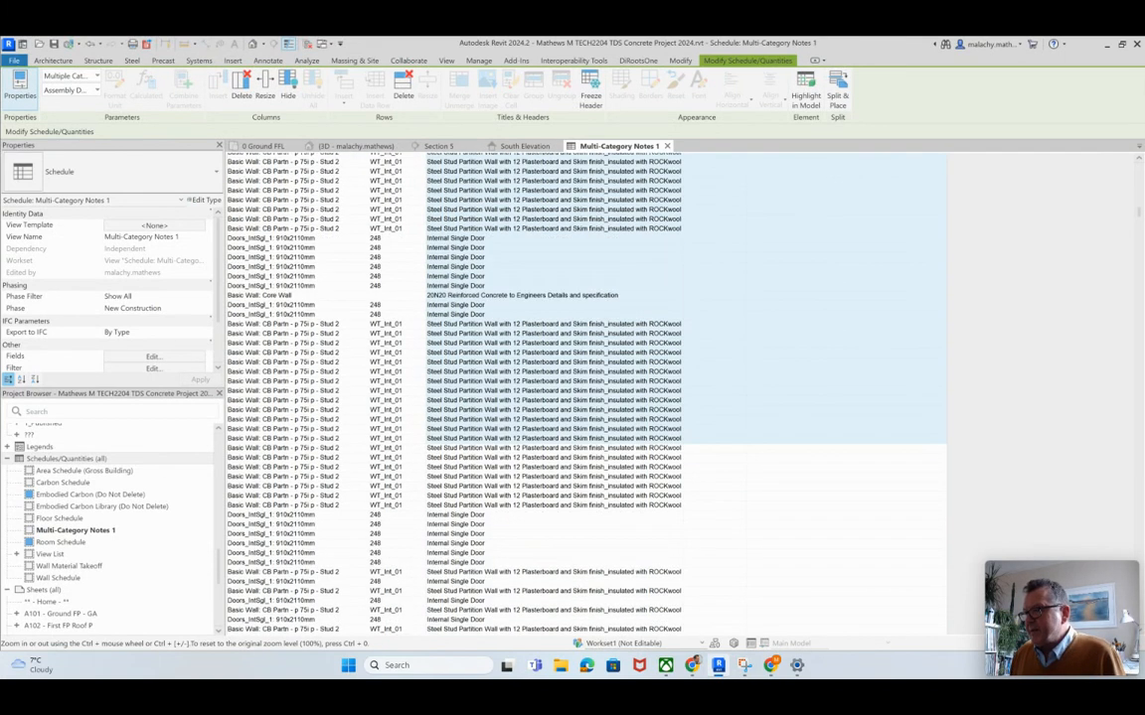
pyautogui.scroll(-1, 636, 439)
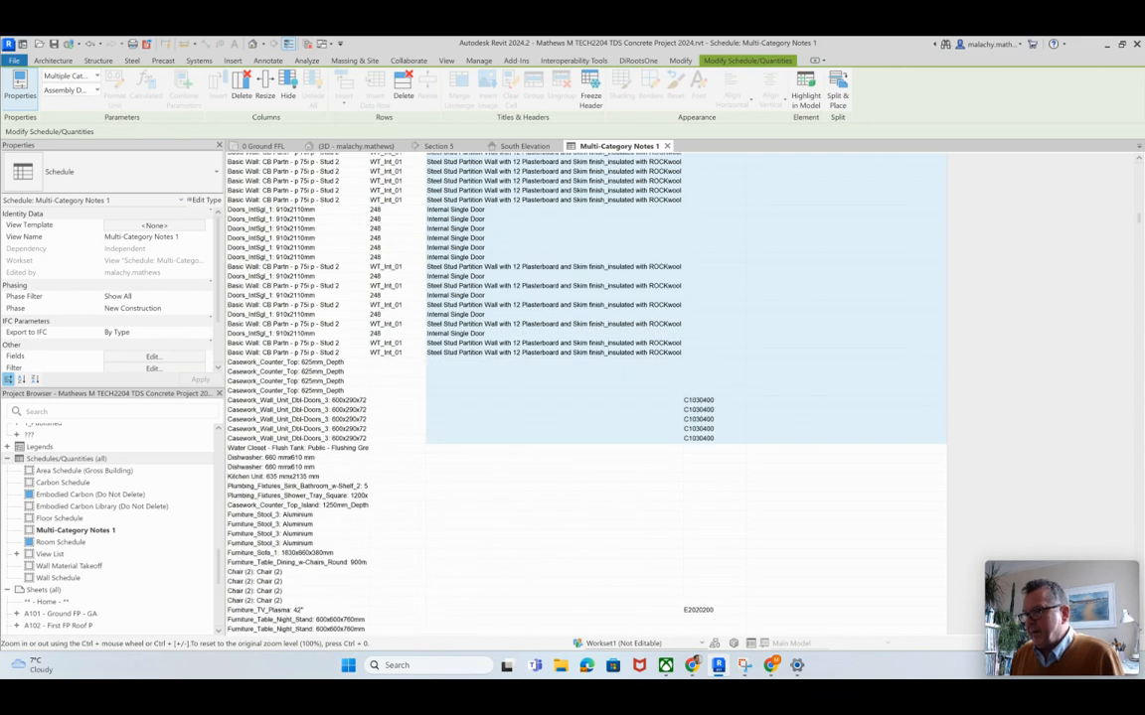
pyautogui.press('Escape')
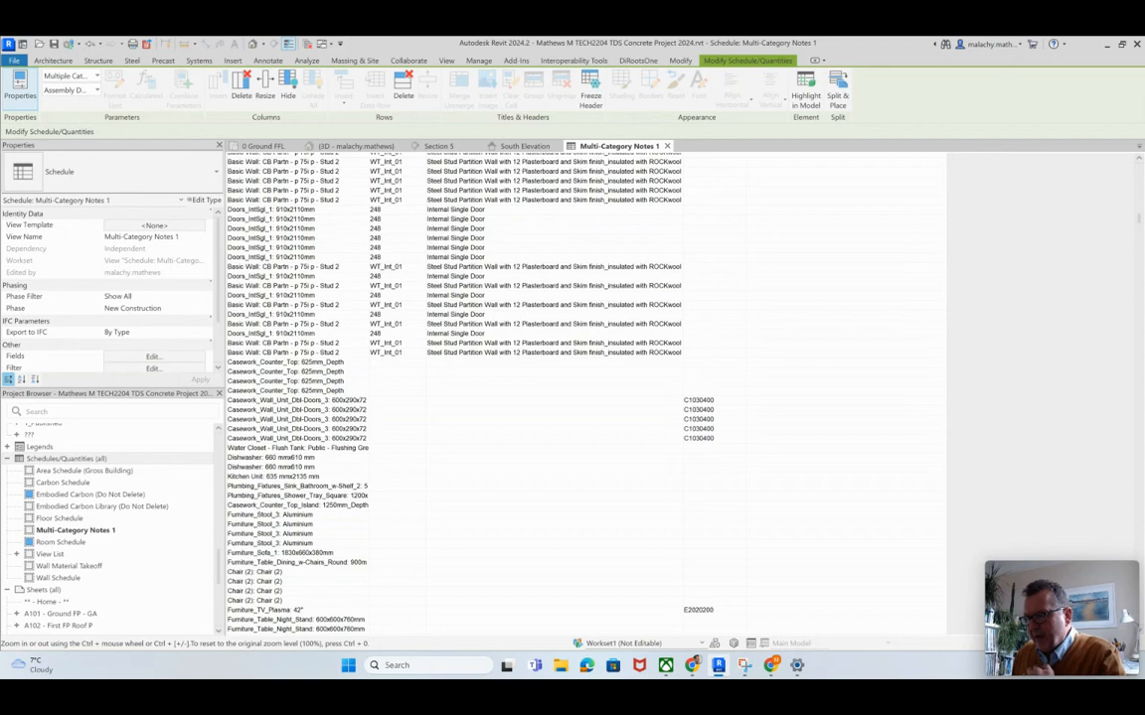
pyautogui.scroll(-4, 586, 392)
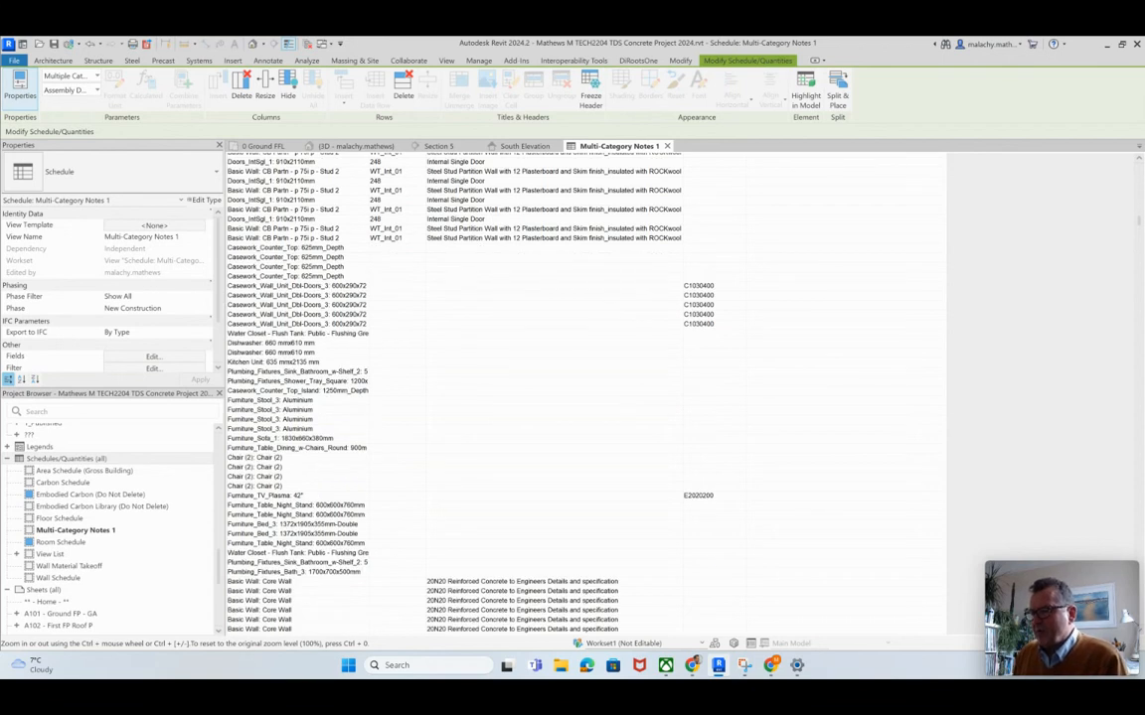
pyautogui.scroll(-5, 586, 392)
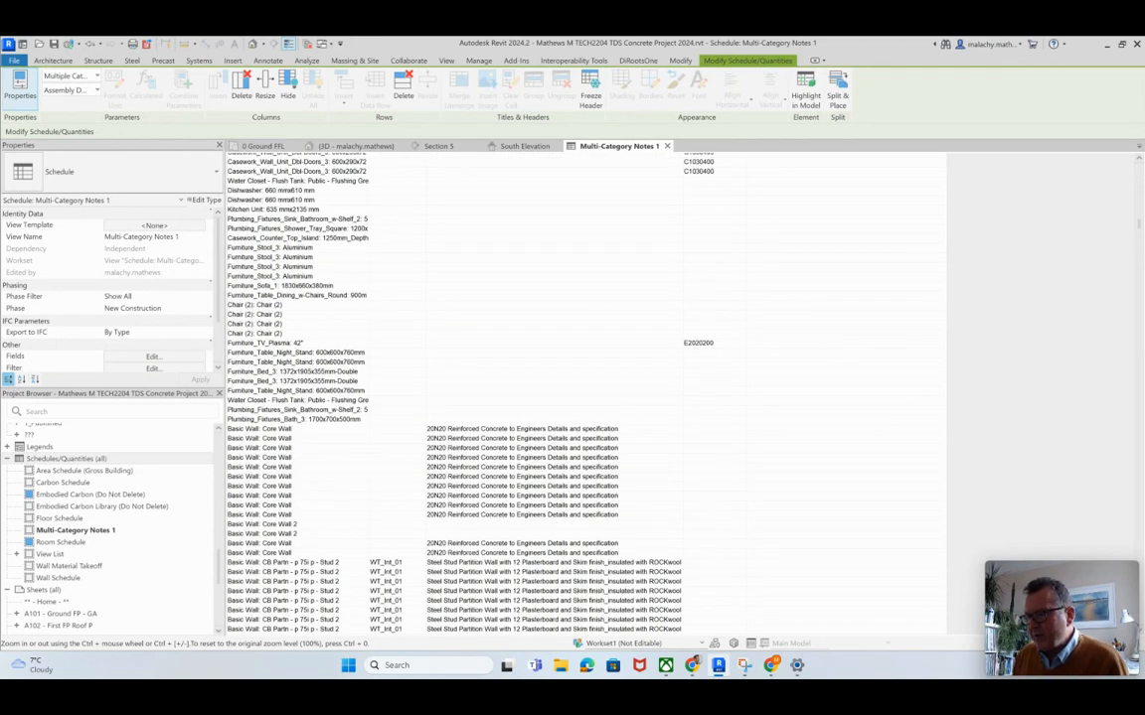
pyautogui.scroll(-3, 586, 393)
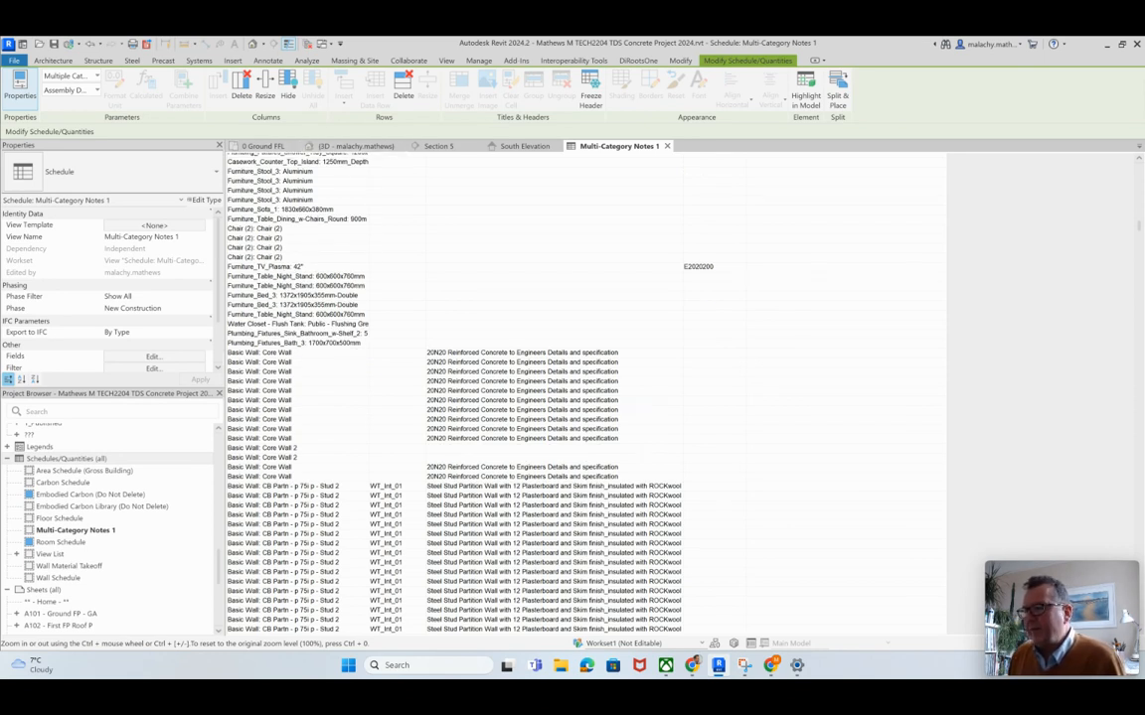
# Step: Open the 1 First FFL floor plan
pyautogui.moveTo(218, 568); pyautogui.dragTo(218, 454)
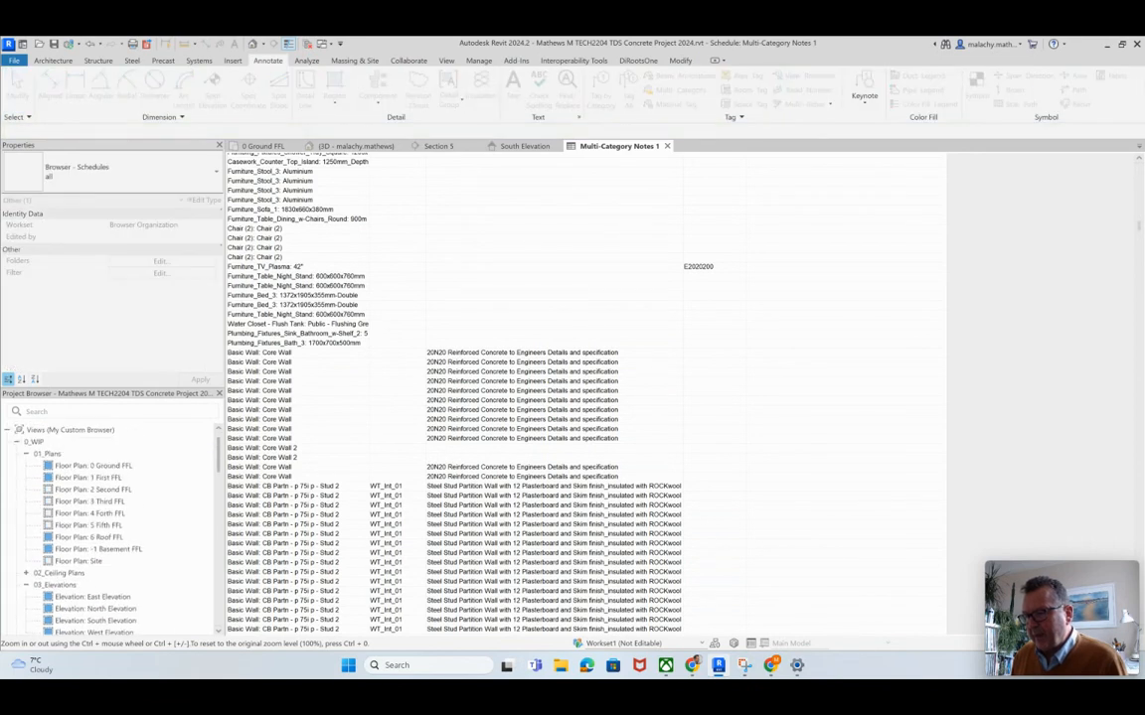
pyautogui.doubleClick(91, 477)
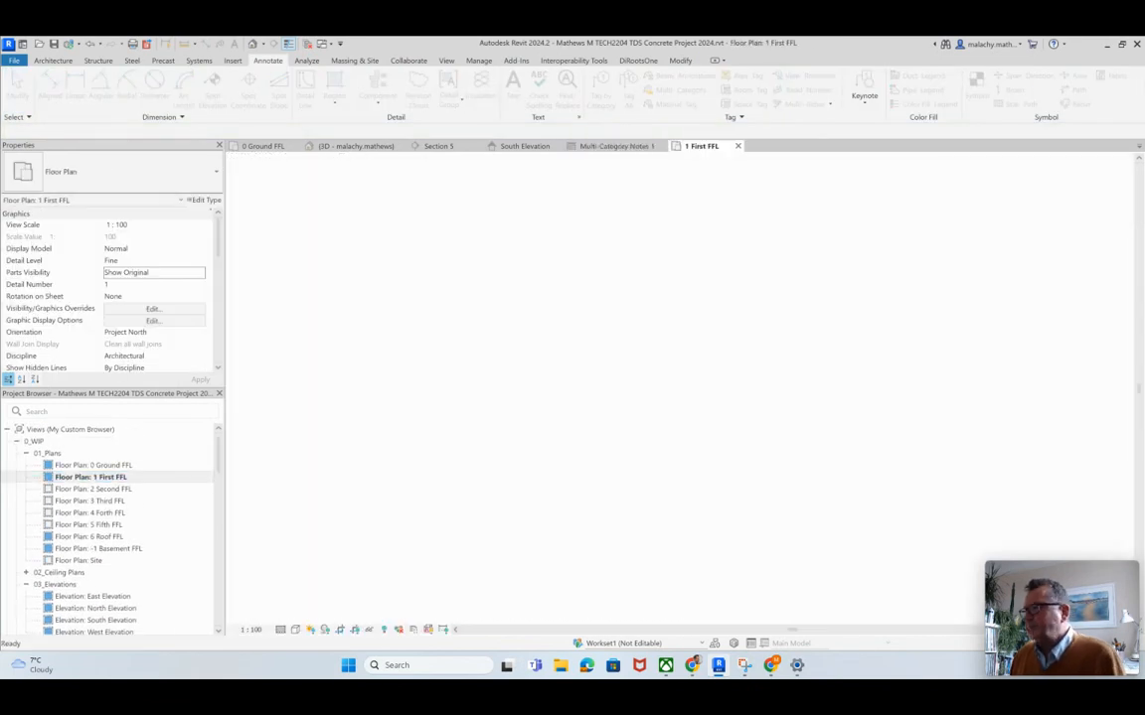
pyautogui.click(616, 370)
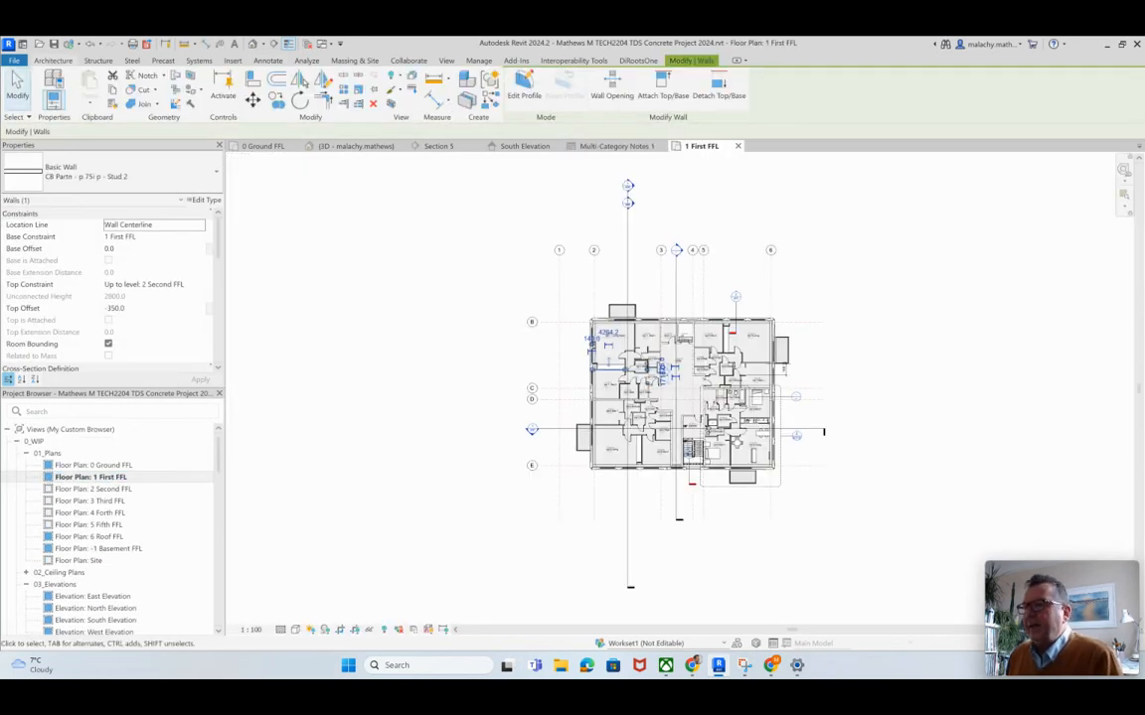
# Step: Place a multi-category tag with a leader on the partition between Apt 1 - Living Room and Apt 1 - Bed 1, with its text above the building
pyautogui.click(54, 60)
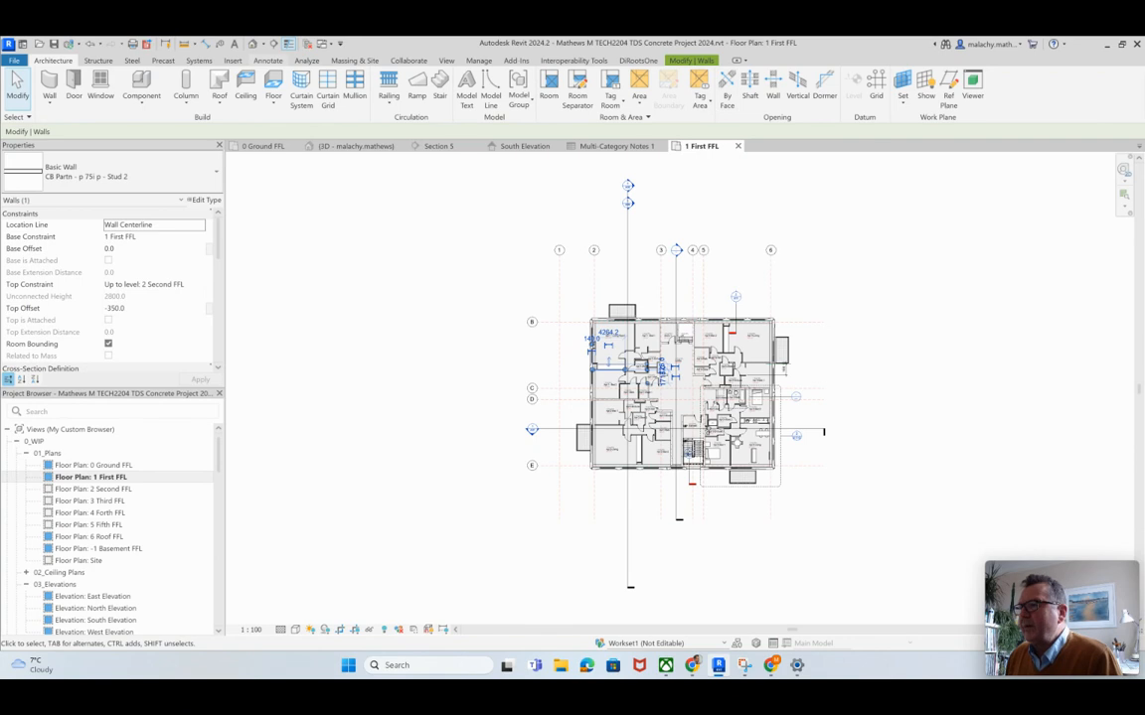
pyautogui.click(268, 60)
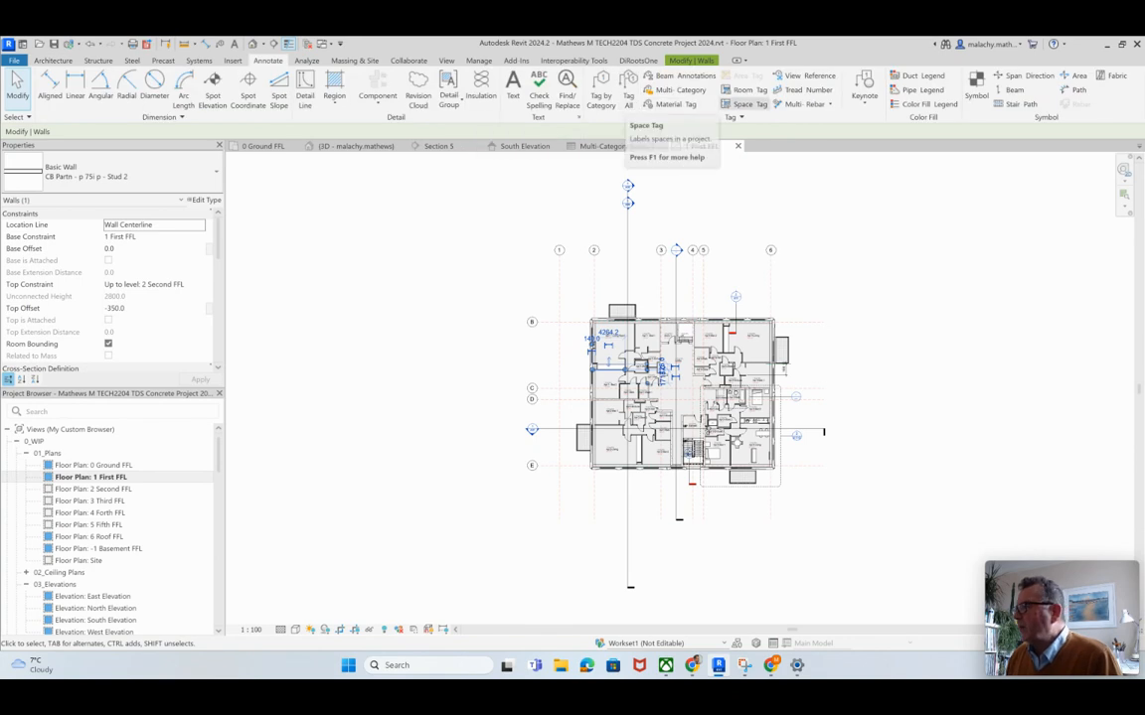
pyautogui.click(680, 90)
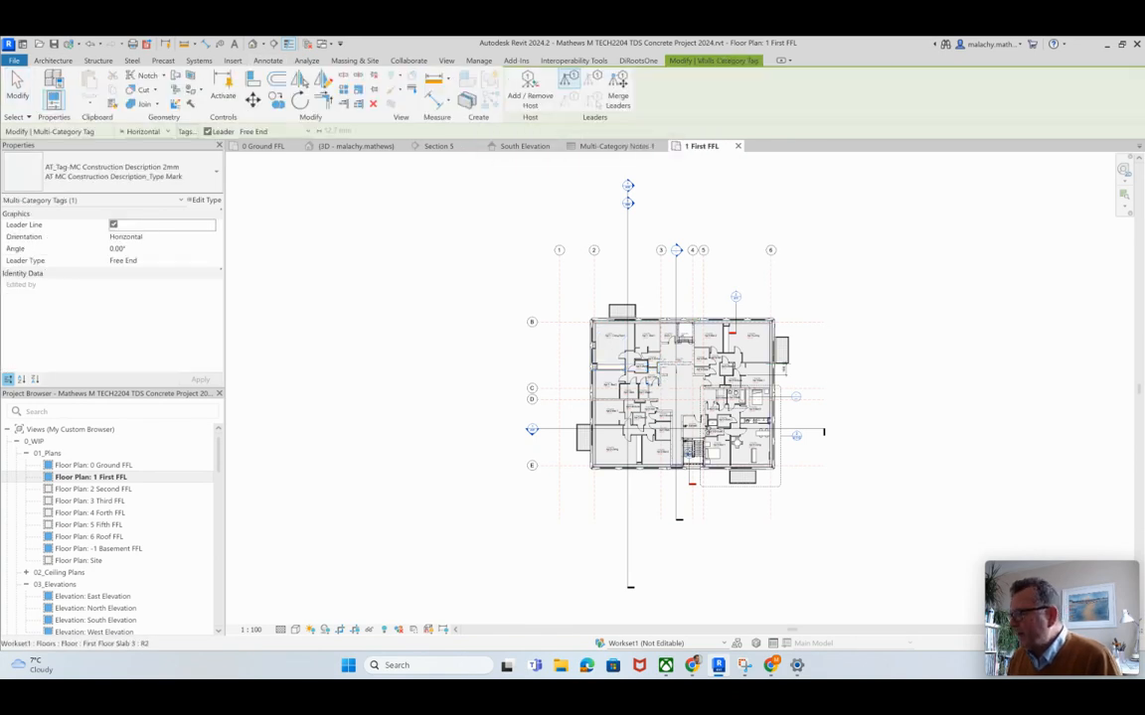
pyautogui.scroll(5, 679, 377)
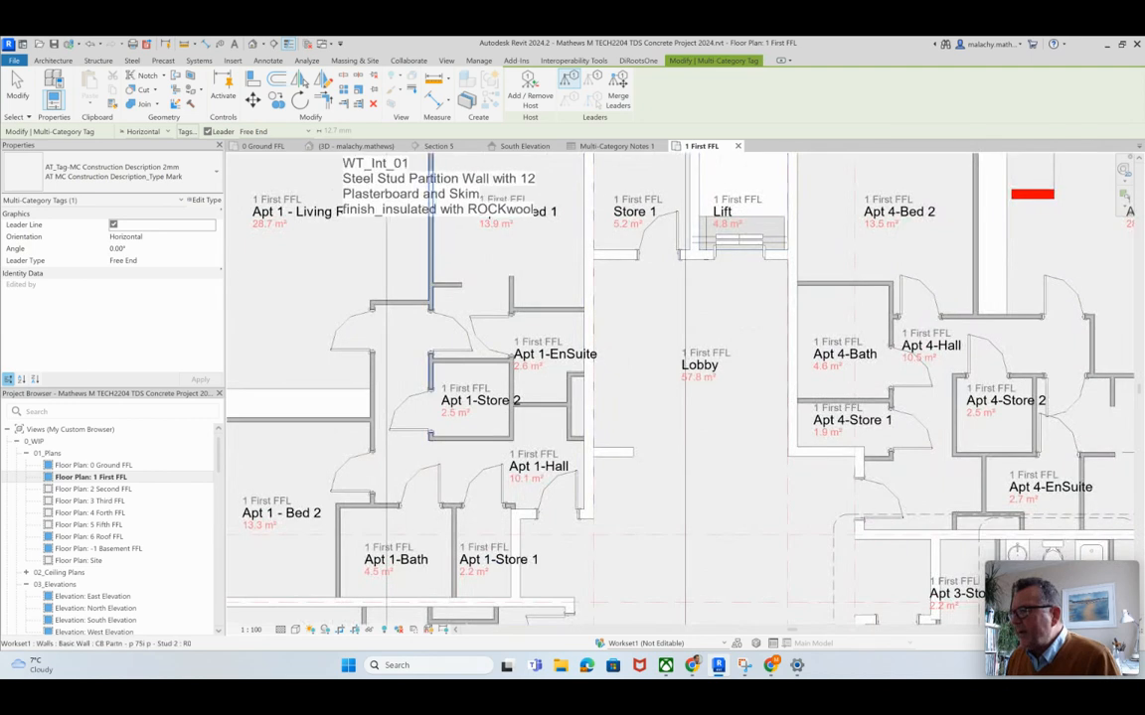
pyautogui.scroll(-5, 452, 249)
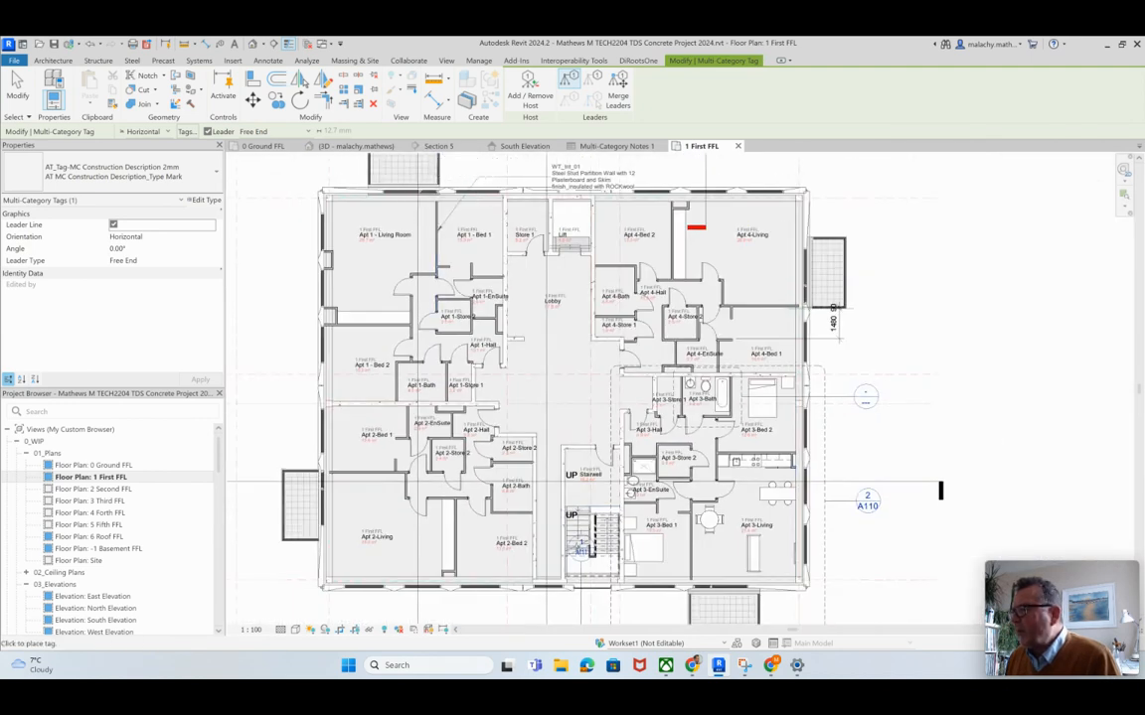
pyautogui.click(592, 185)
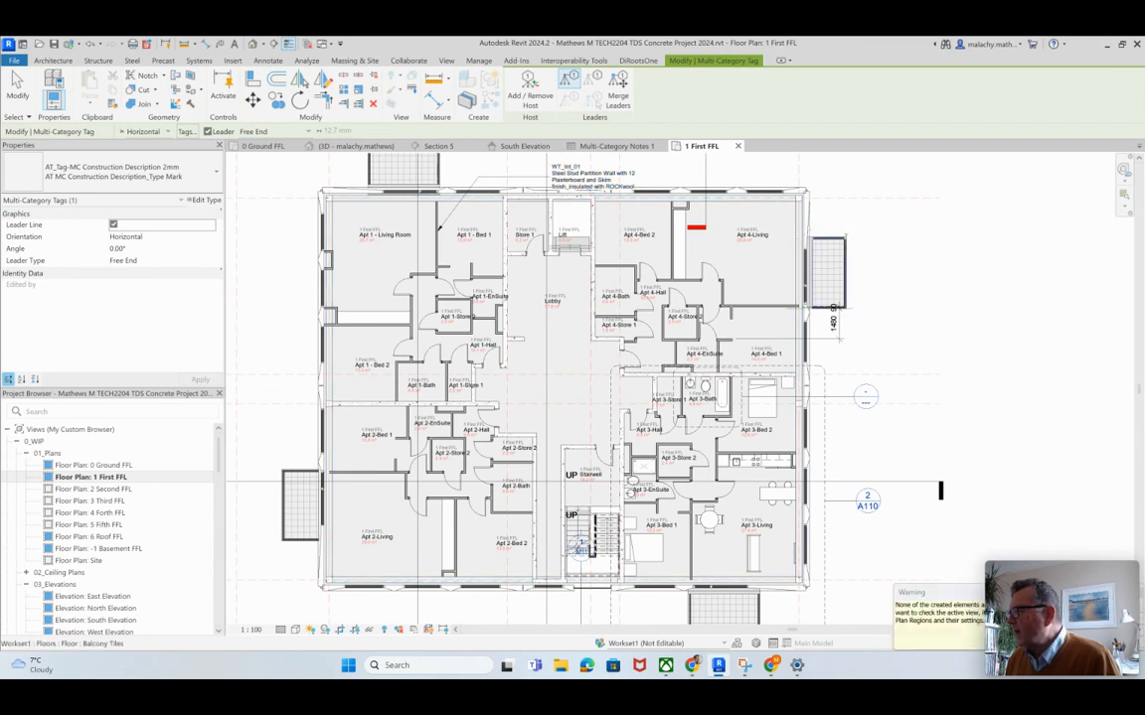
# Step: Place a multi-category tag with a leader on the east balcony beside Apt 4-Living, with its text outside the building
pyautogui.click(882, 242)
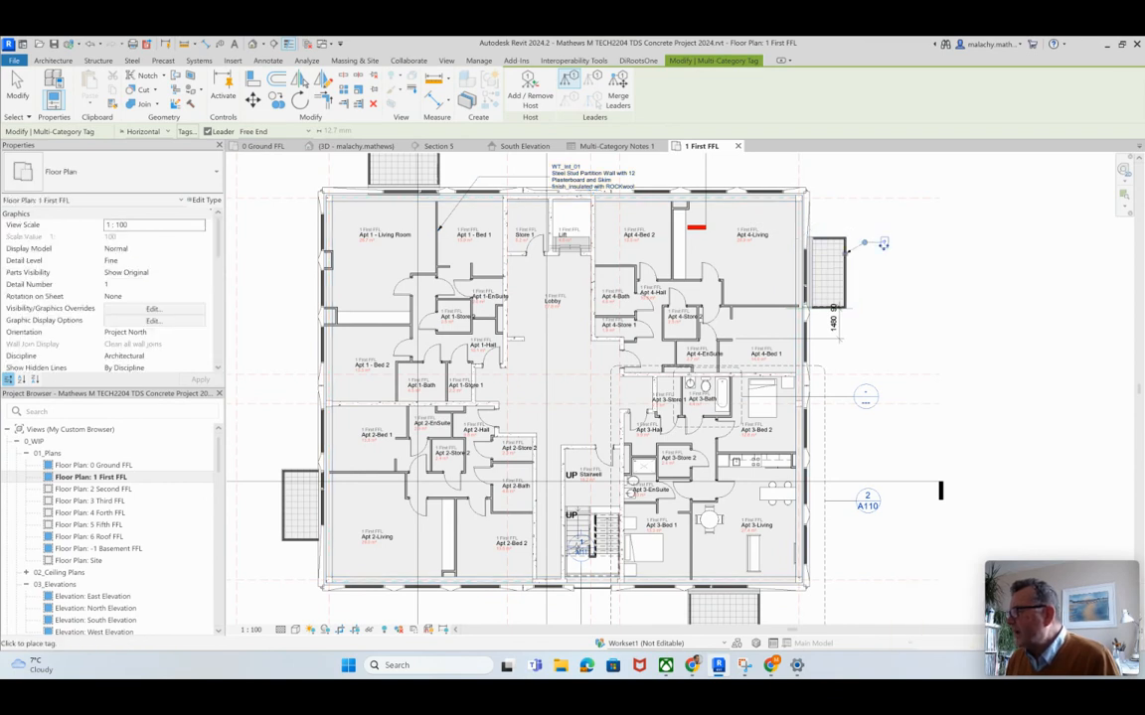
pyautogui.press('Escape')
pyautogui.press('Escape')
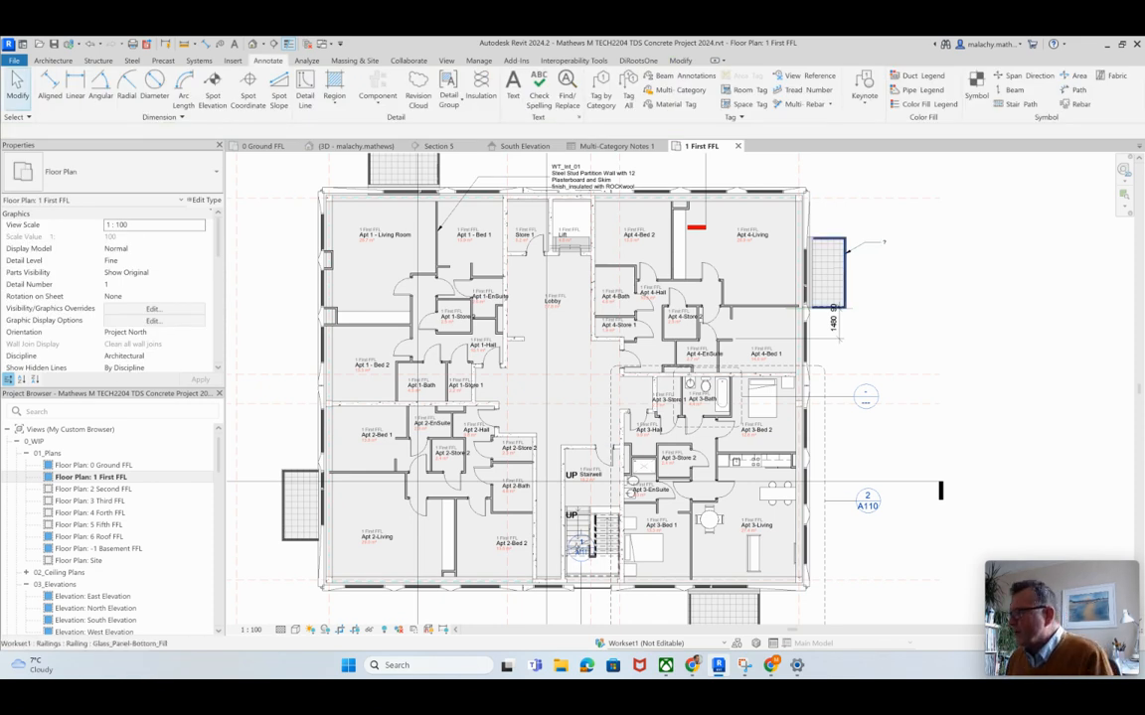
# Step: Set the type description of the railing on the east balcony beside Apt 4-Living to "Stainless Steel Railing assembly with Toughined Glass Panels"
pyautogui.click(828, 271)
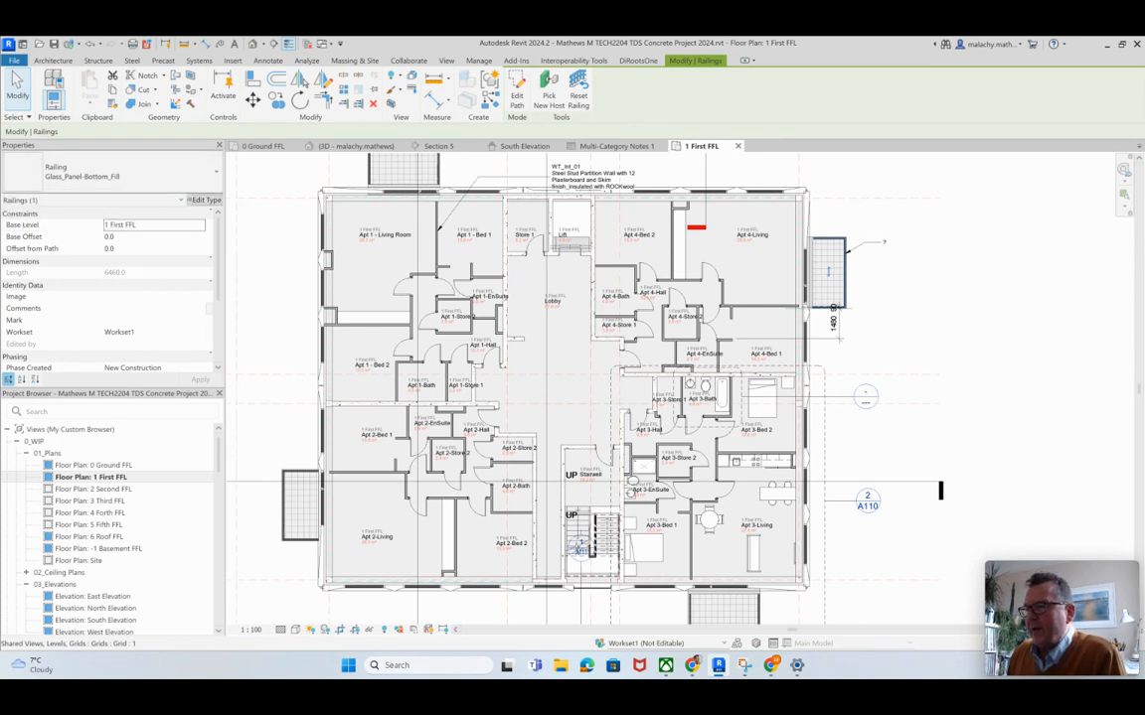
pyautogui.click(204, 200)
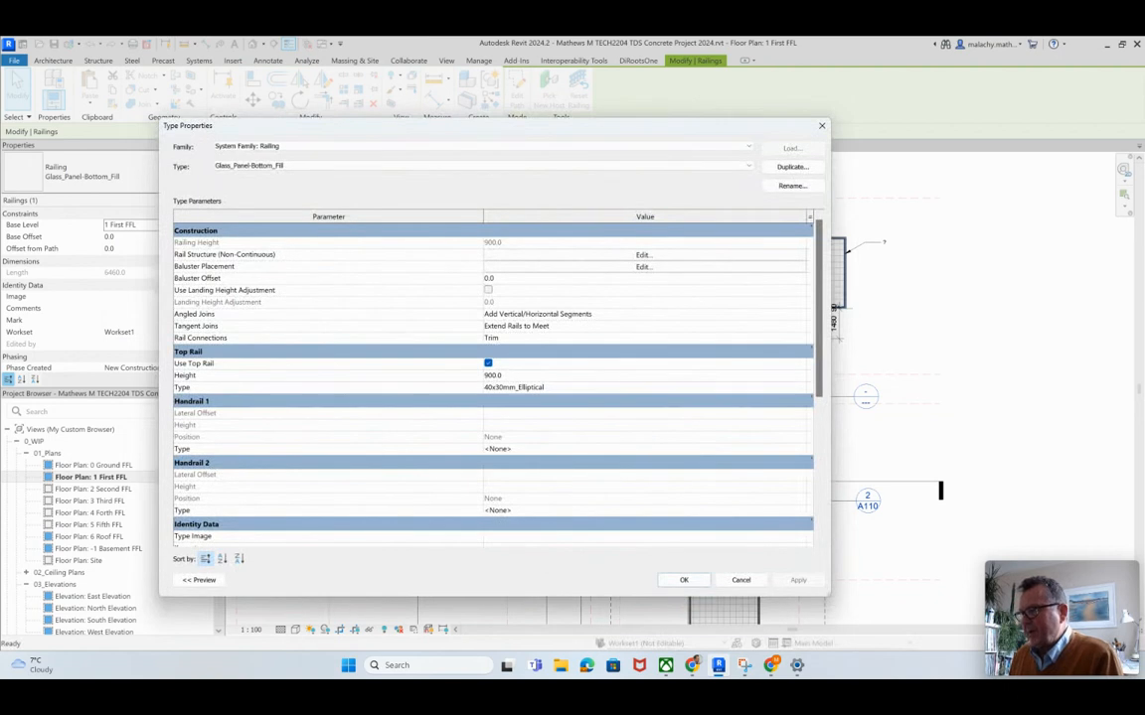
pyautogui.scroll(-3, 492, 388)
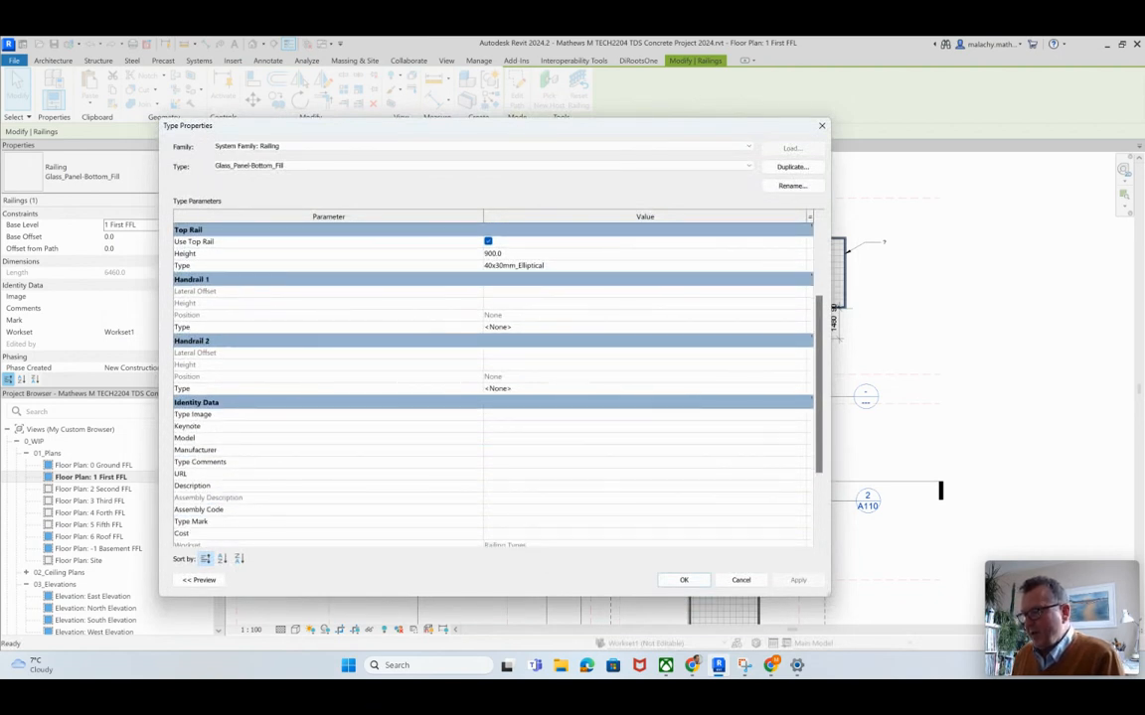
pyautogui.click(636, 486)
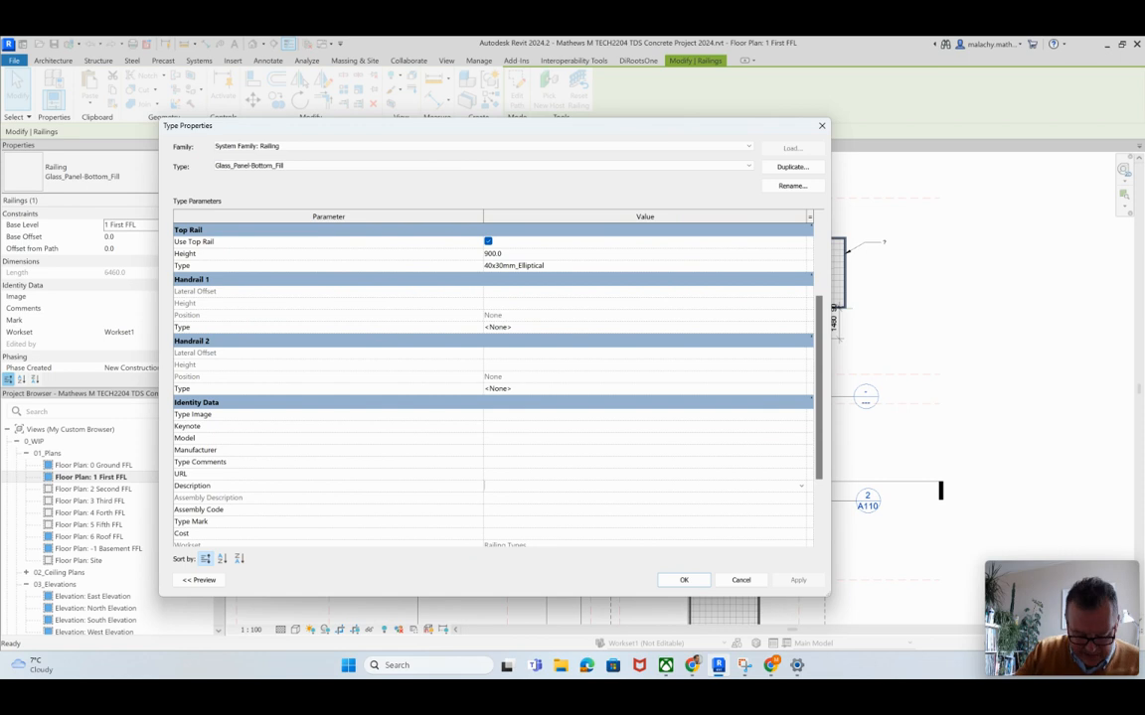
pyautogui.write('Stainless Steel')
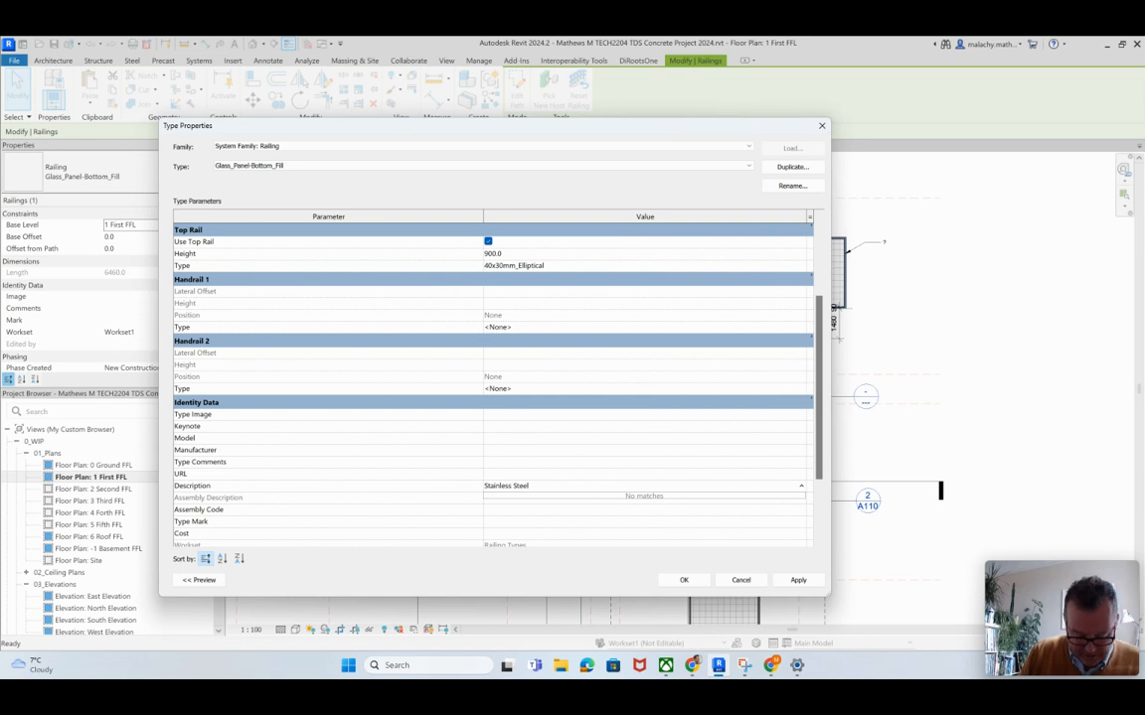
pyautogui.write('ailing assemb')
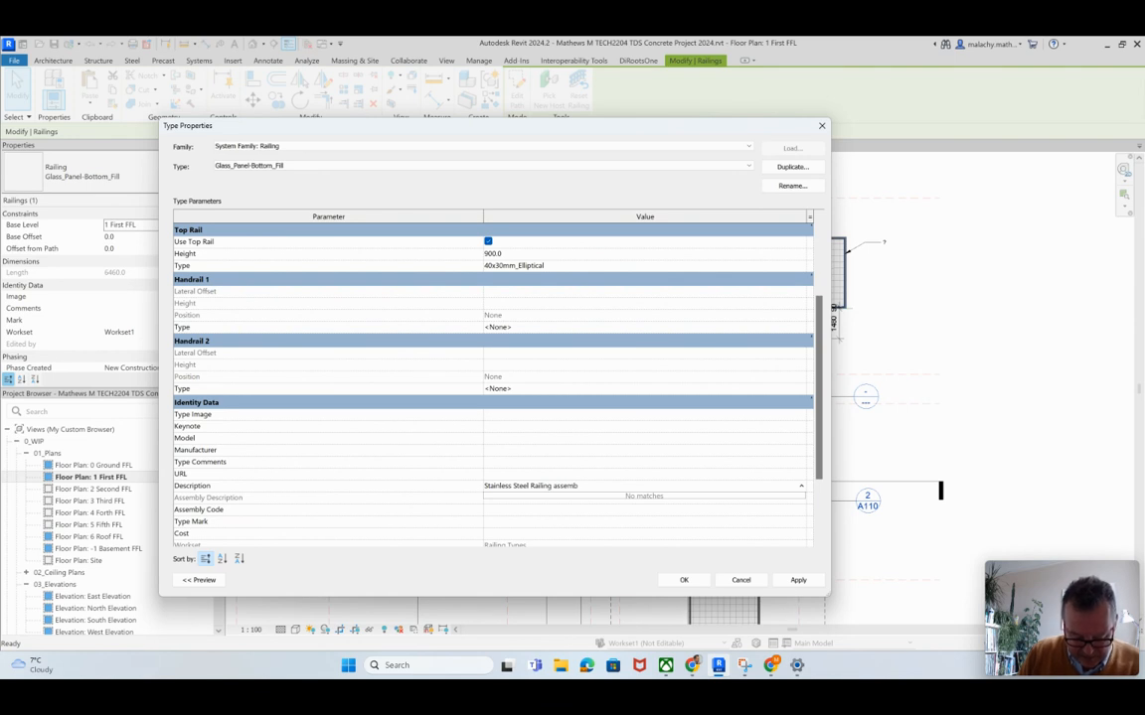
pyautogui.write('ly with')
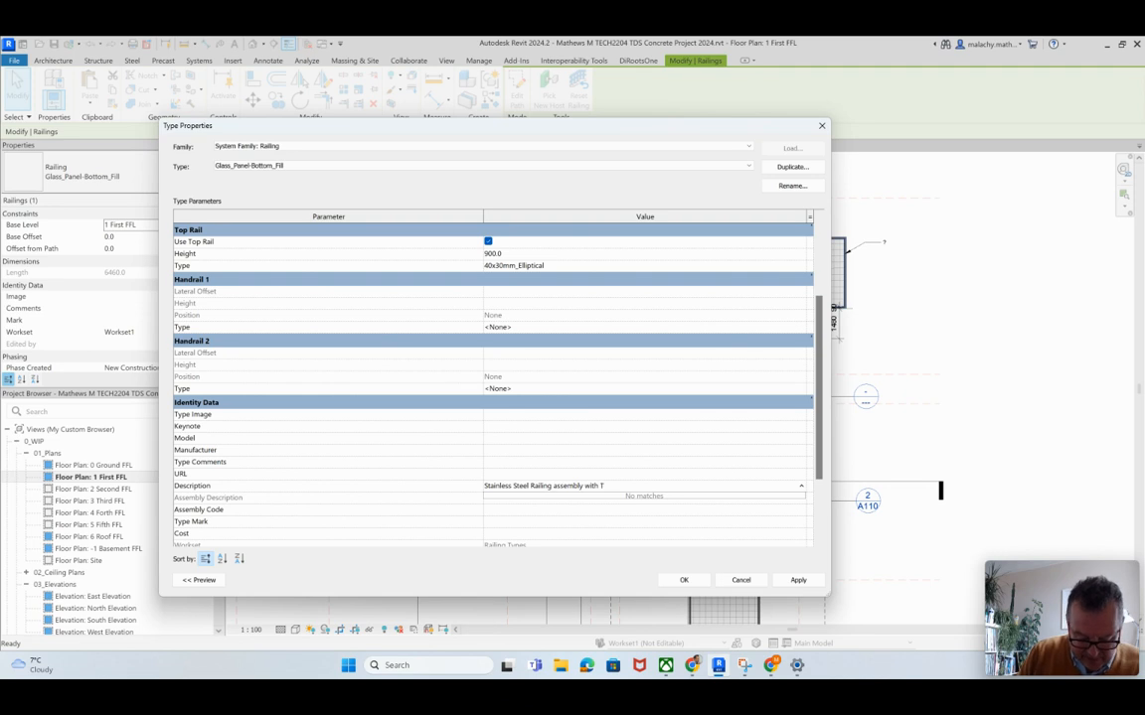
pyautogui.write('Toug')
pyautogui.write('hine')
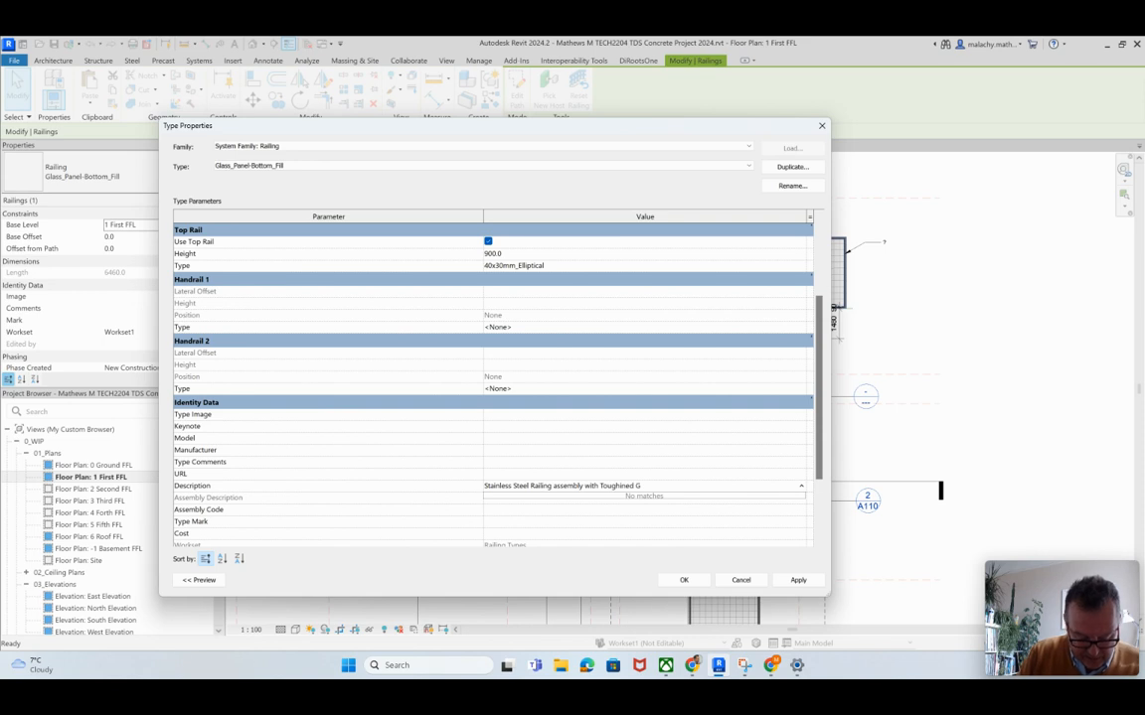
pyautogui.write('d Glass Panels')
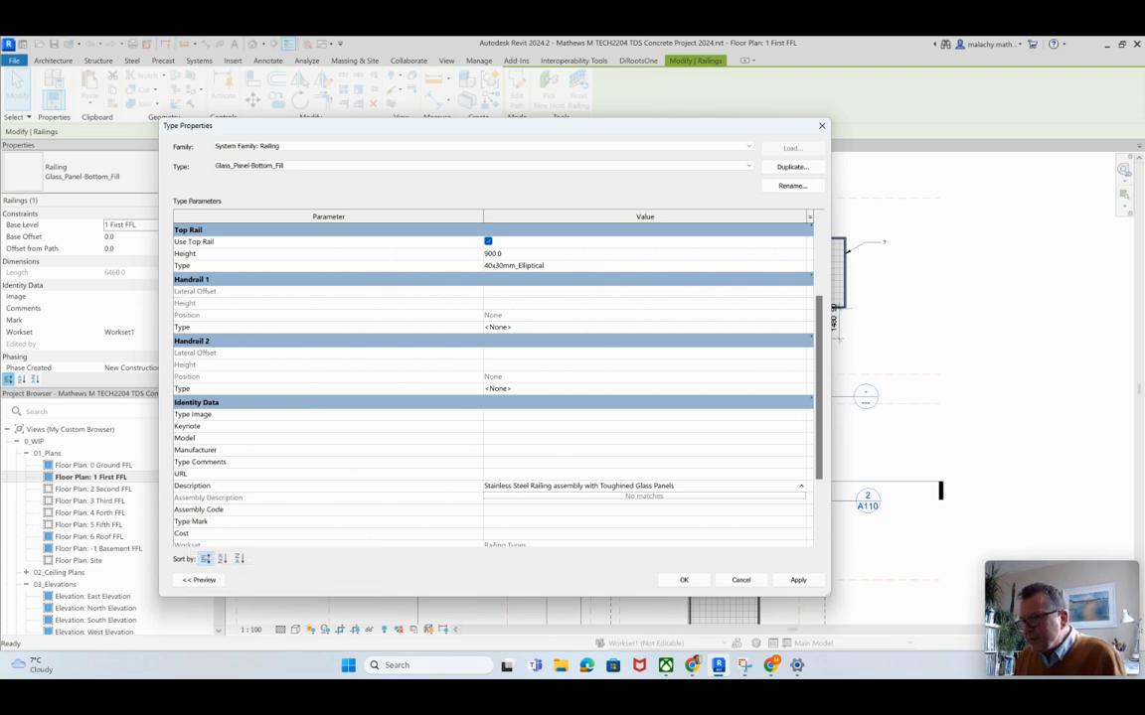
pyautogui.press('Return')
# Step: Copy the railing type's description into its type comments and shorten it to "Stainless Steel Railing with Glass Panels"
pyautogui.click(517, 462)
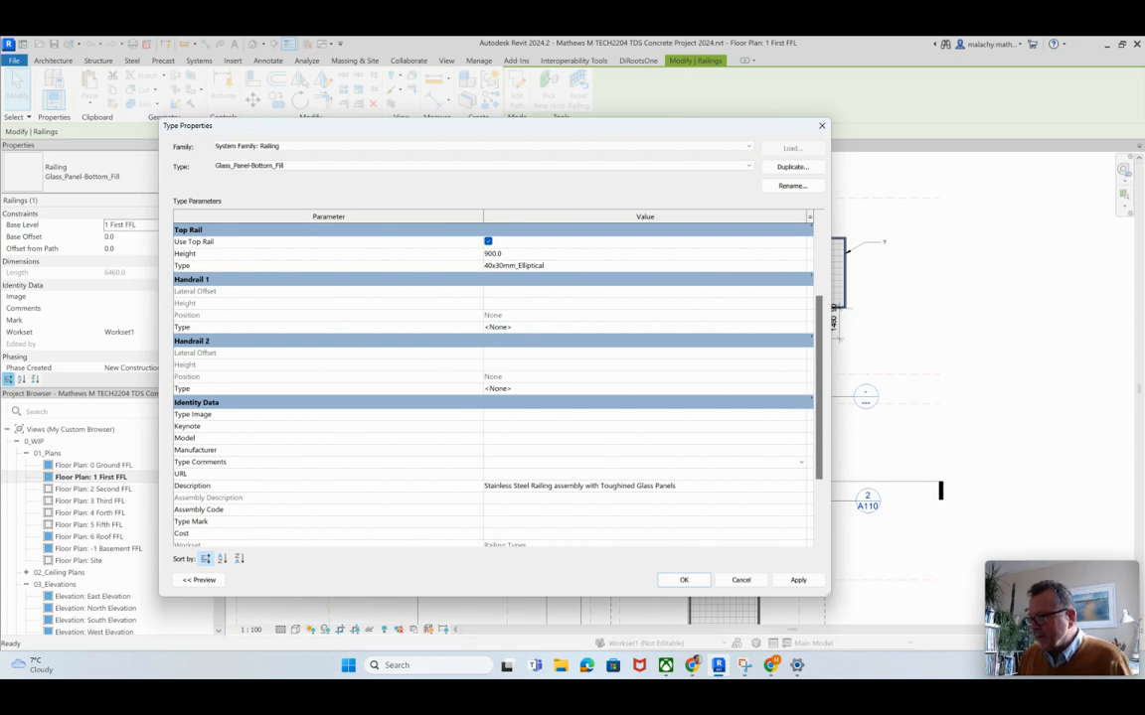
pyautogui.click(676, 485)
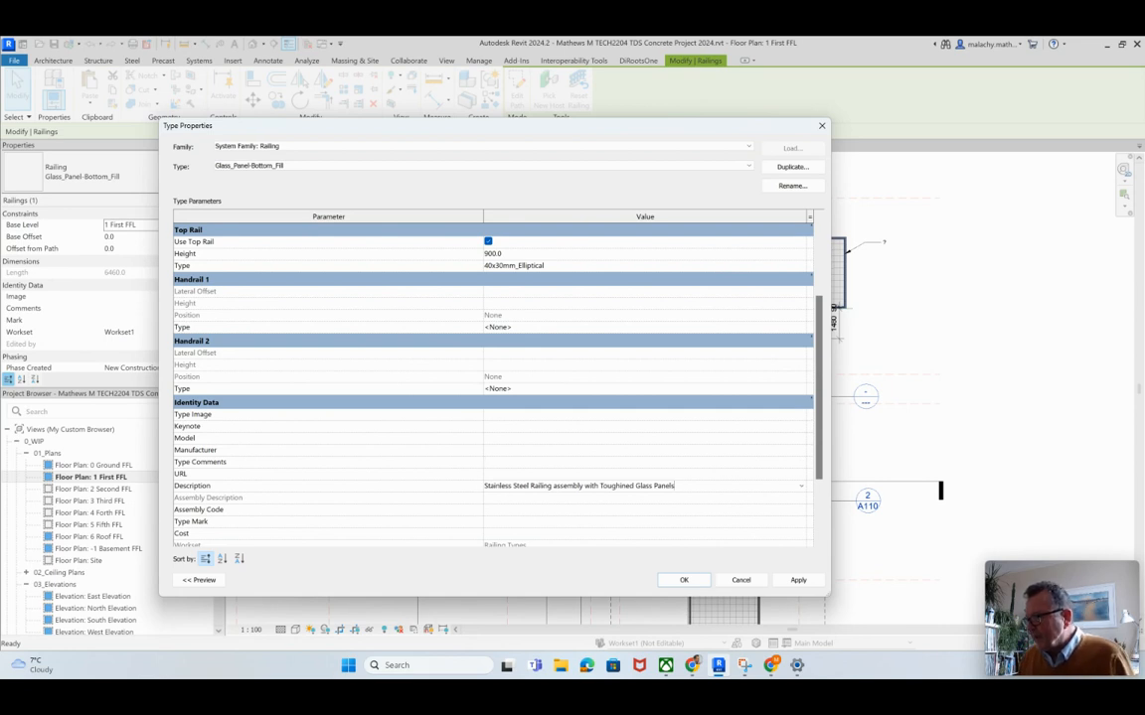
pyautogui.moveTo(675, 486); pyautogui.dragTo(484, 486)
pyautogui.hotkey('ctrl', 'c')
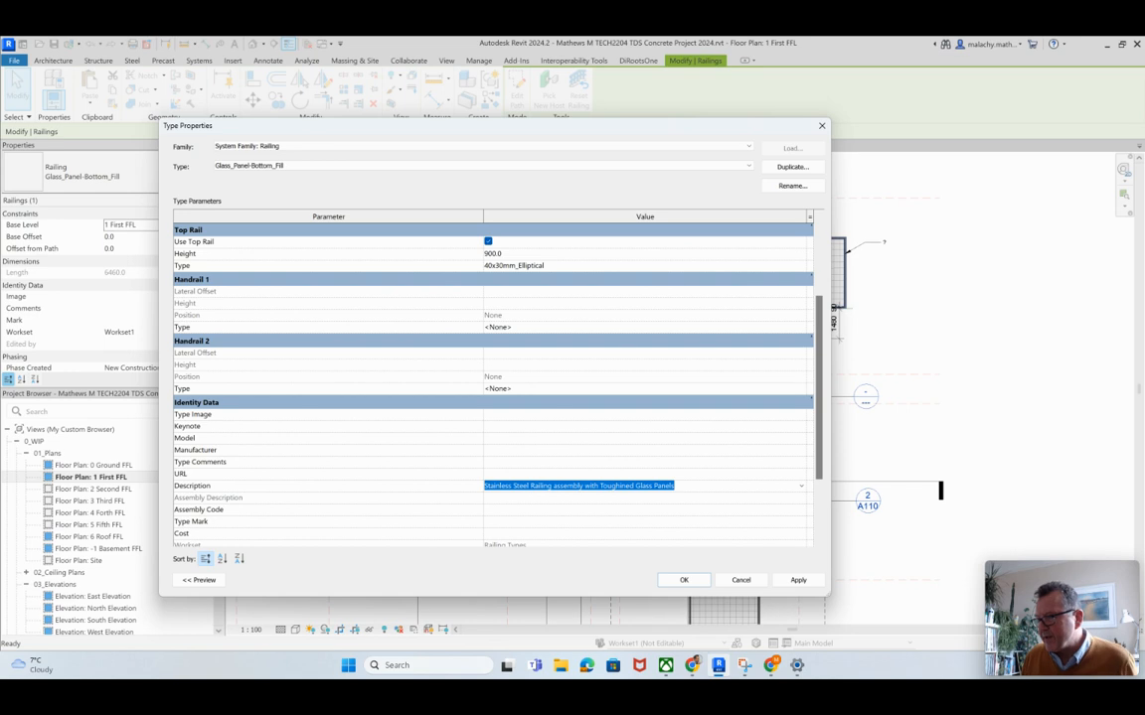
pyautogui.click(491, 462)
pyautogui.hotkey('ctrl', 'v')
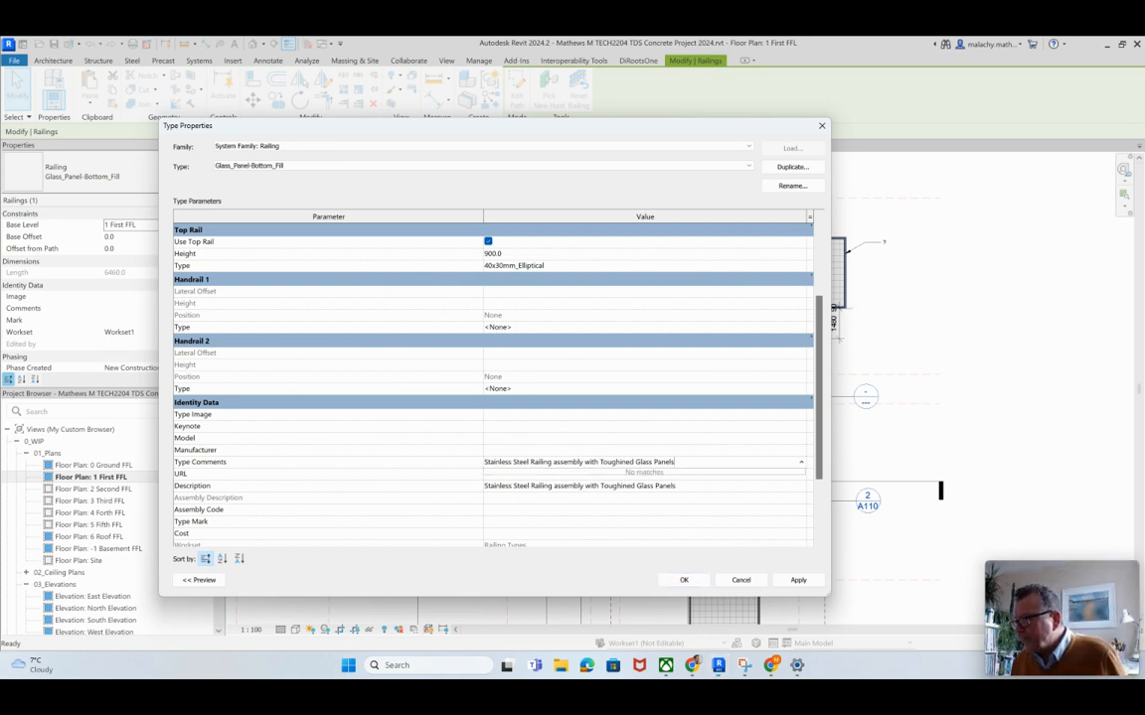
pyautogui.press('Return')
pyautogui.press('BackSpace')
pyautogui.press('BackSpace')
pyautogui.press('BackSpace')
pyautogui.press('BackSpace')
pyautogui.press('BackSpace')
pyautogui.press('BackSpace')
pyautogui.press('BackSpace')
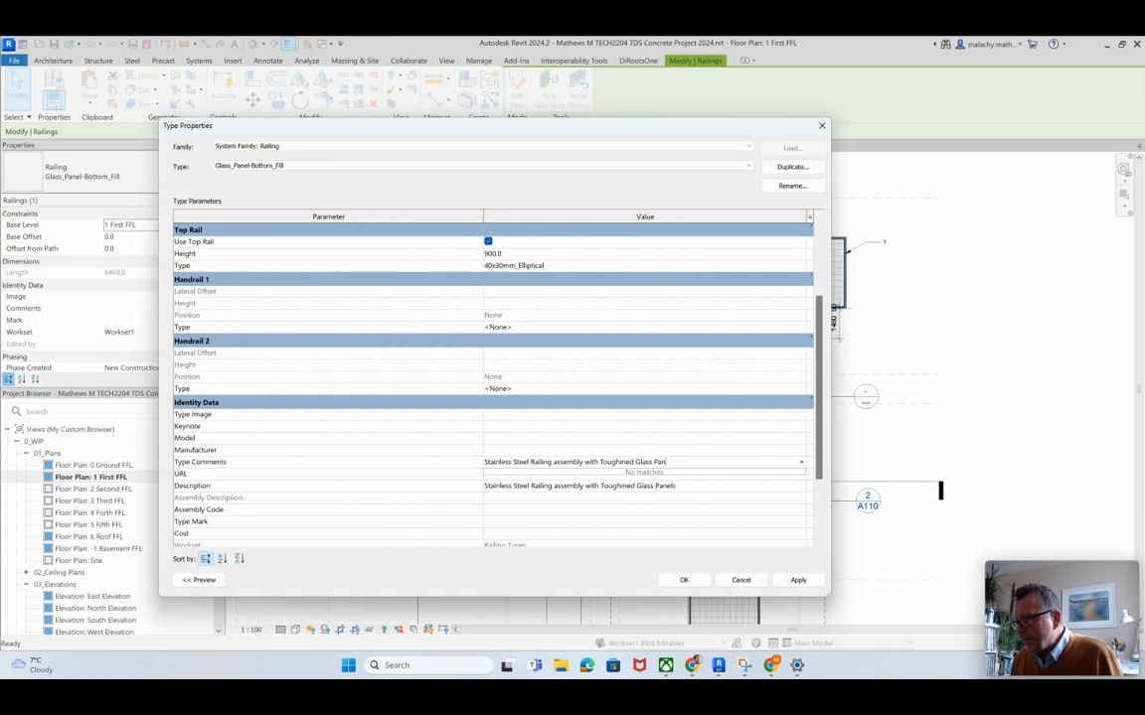
pyautogui.press('Return')
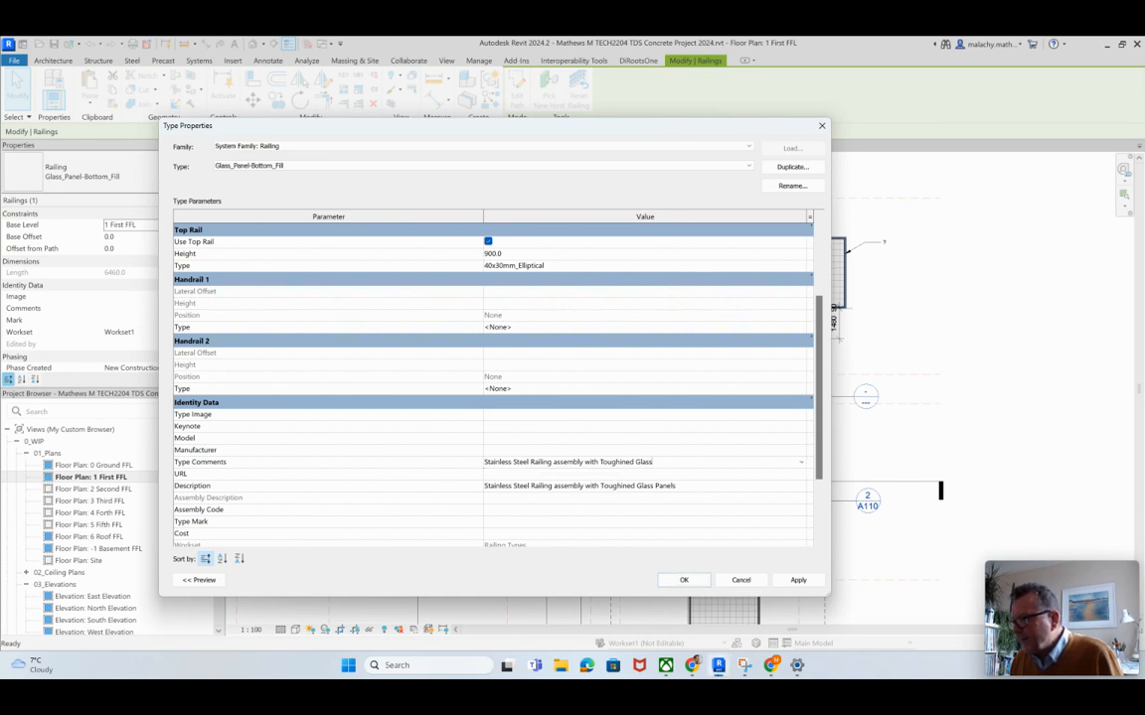
pyautogui.doubleClick(582, 461)
pyautogui.press('BackSpace')
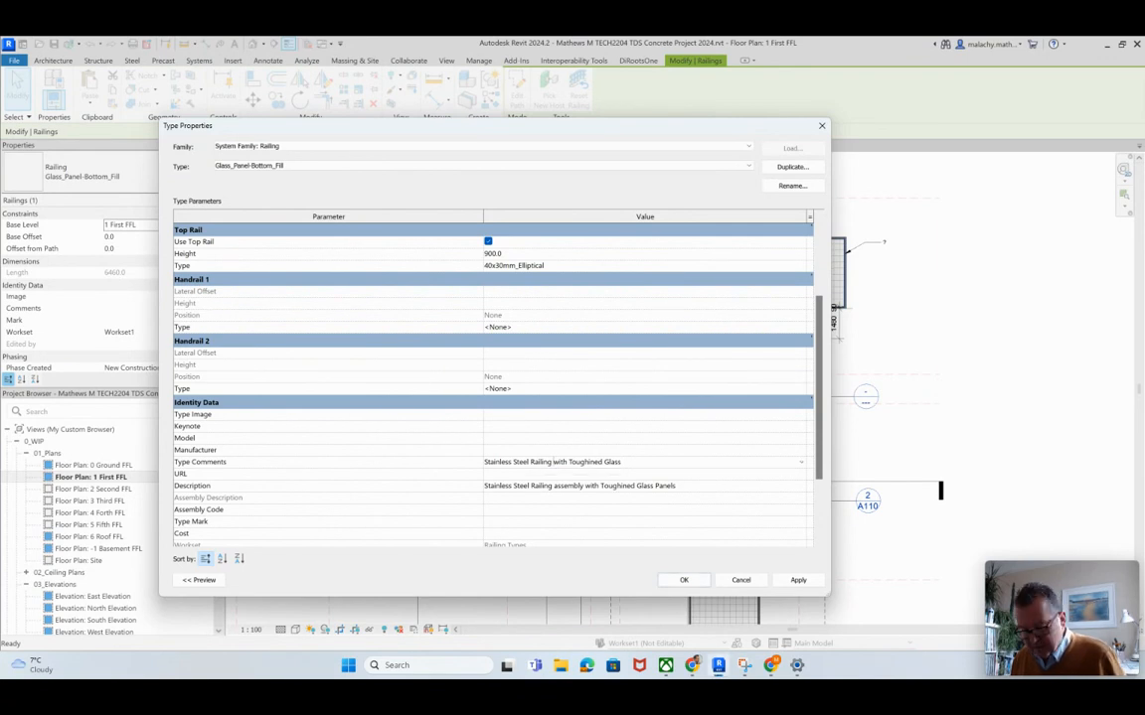
pyautogui.press('BackSpace')
pyautogui.press('BackSpace')
pyautogui.press('BackSpace')
pyautogui.press('BackSpace')
pyautogui.press('BackSpace')
pyautogui.press('BackSpace')
pyautogui.press('BackSpace')
pyautogui.press('BackSpace')
pyautogui.press('BackSpace')
pyautogui.press('BackSpace')
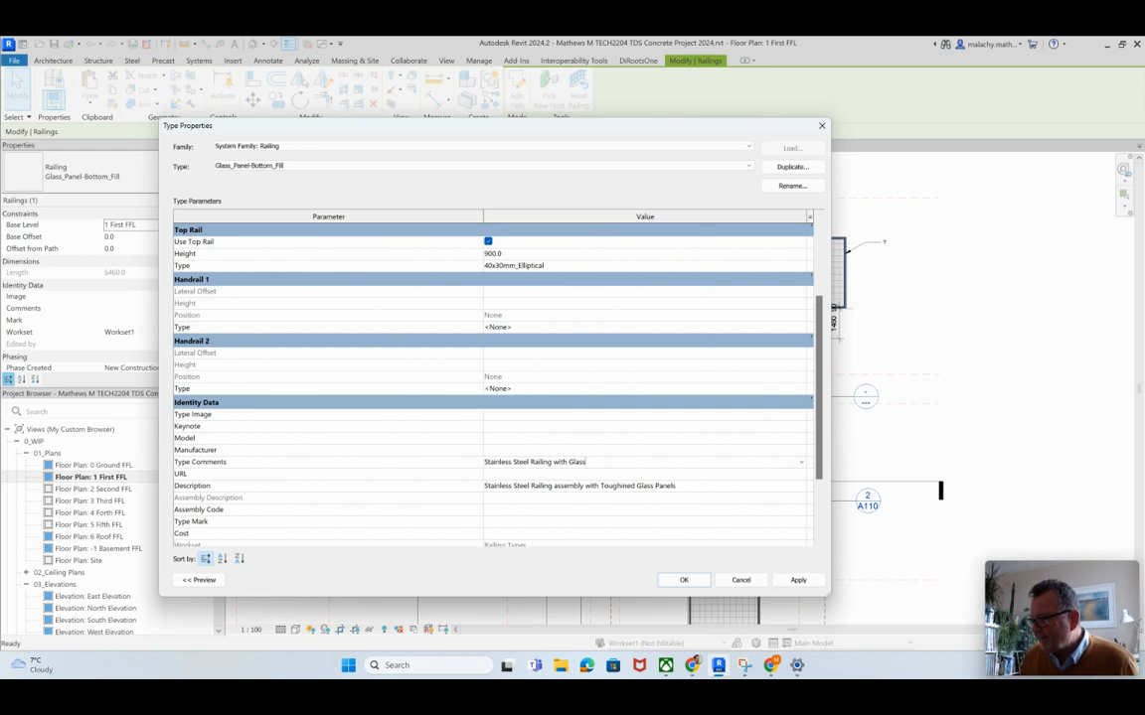
pyautogui.write('Pa')
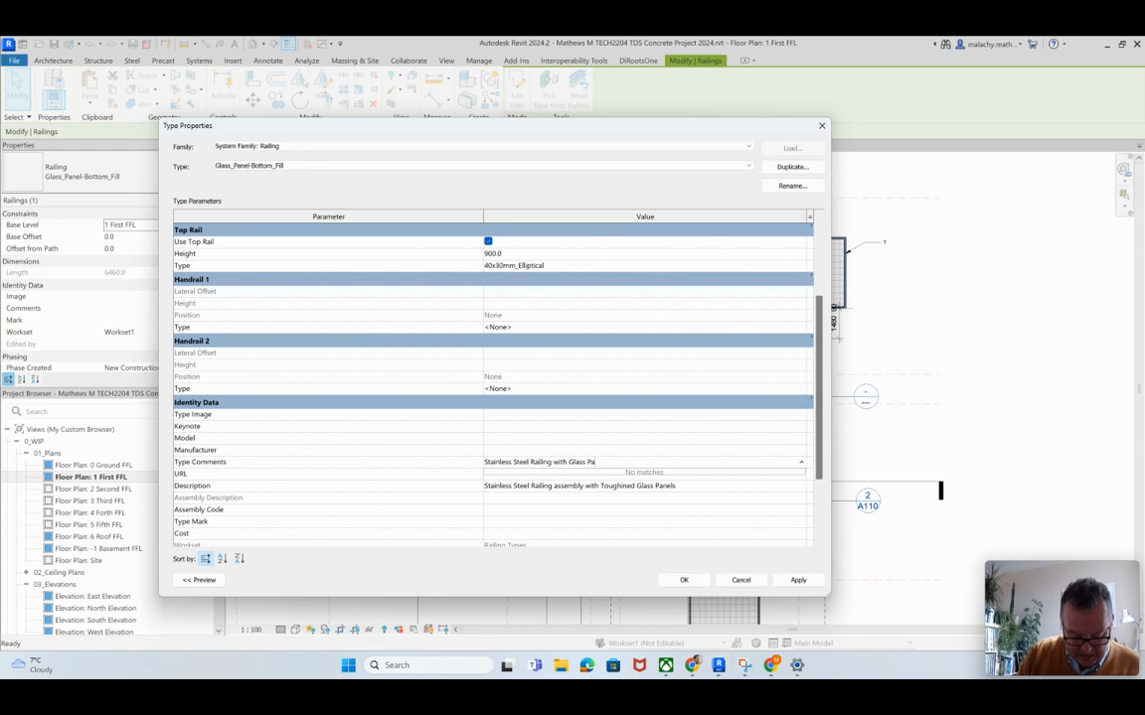
pyautogui.write('nels')
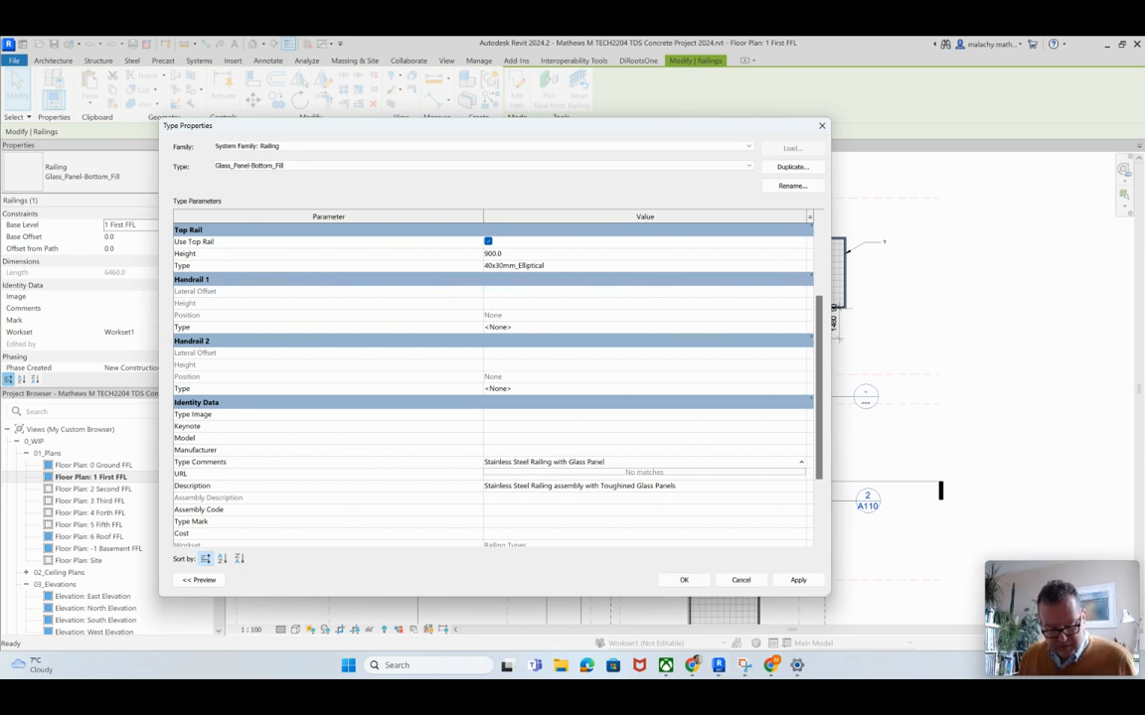
pyautogui.press('Return')
# Step: Assign assembly code Pr_20_85_07_84 (Stainless steel rails) to the railing type and apply the type properties
pyautogui.click(800, 510)
pyautogui.click(801, 510)
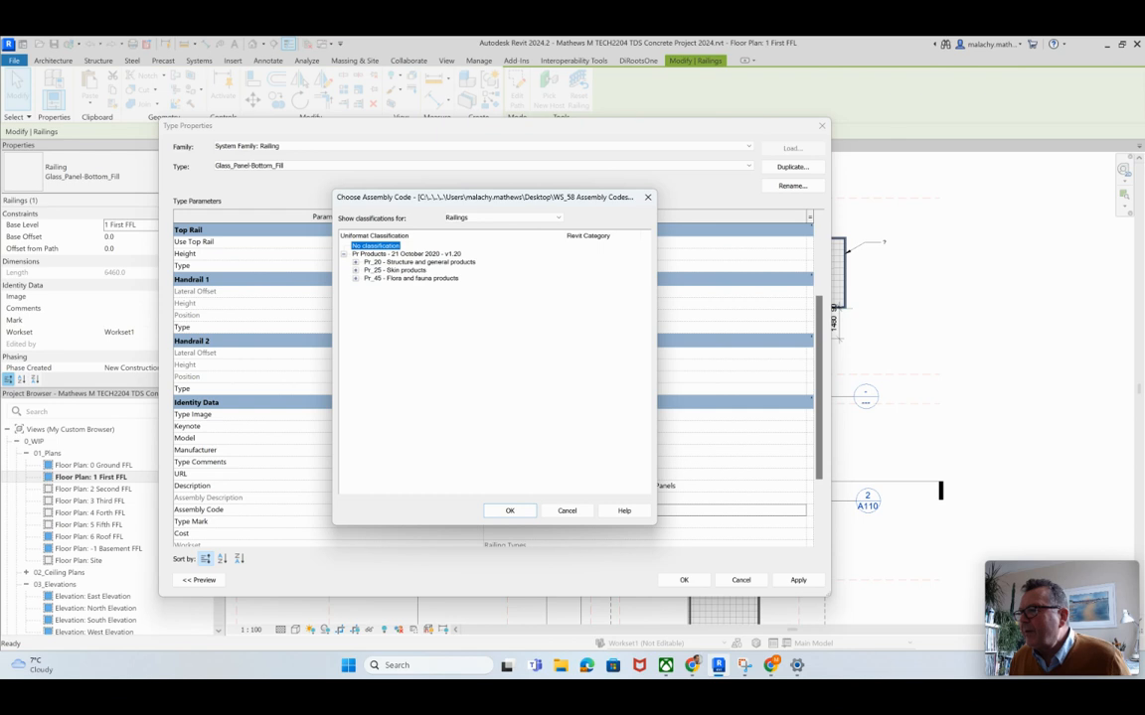
pyautogui.click(355, 262)
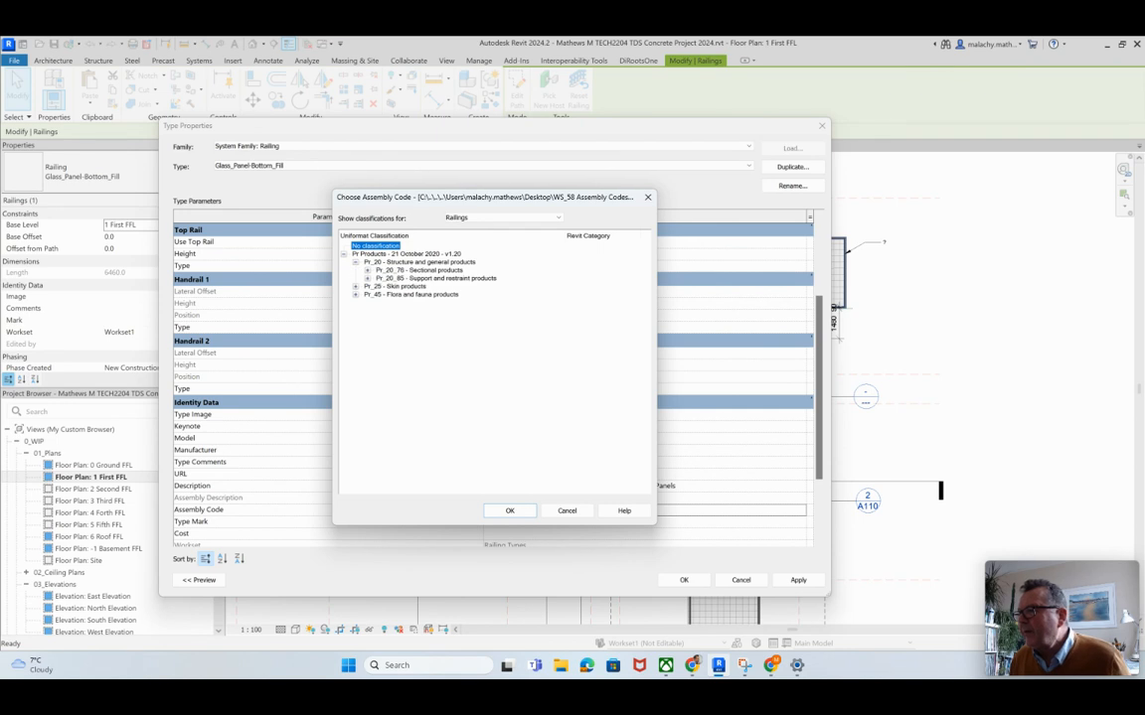
pyautogui.click(366, 278)
pyautogui.click(378, 286)
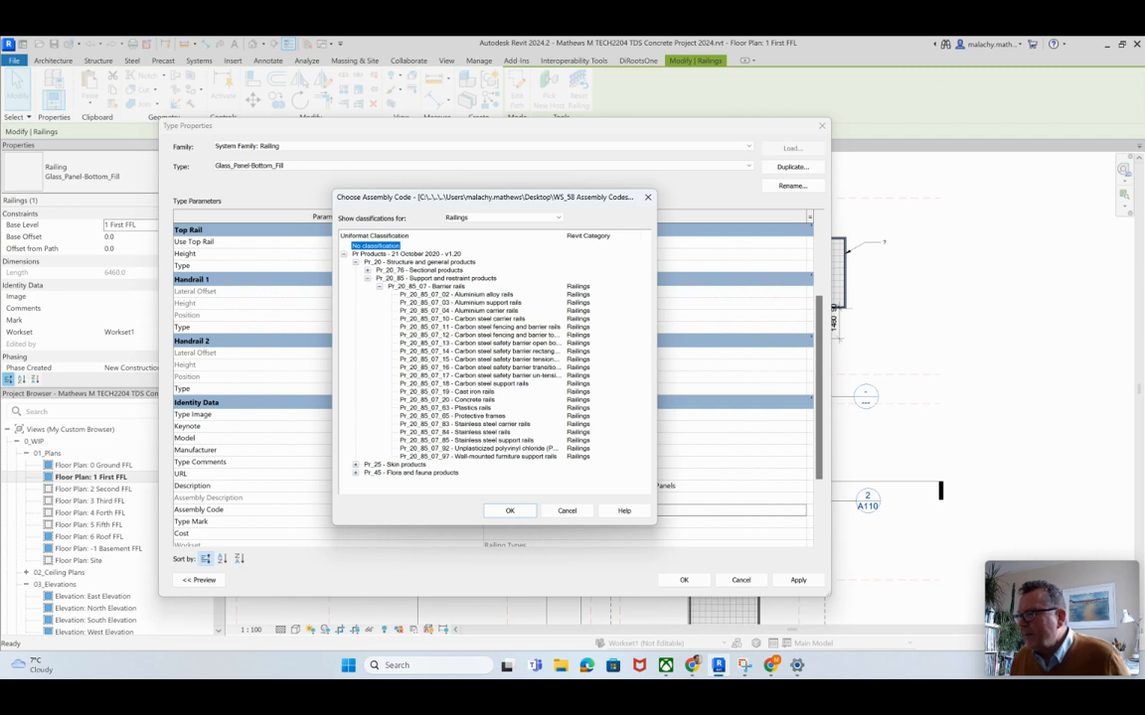
pyautogui.click(455, 432)
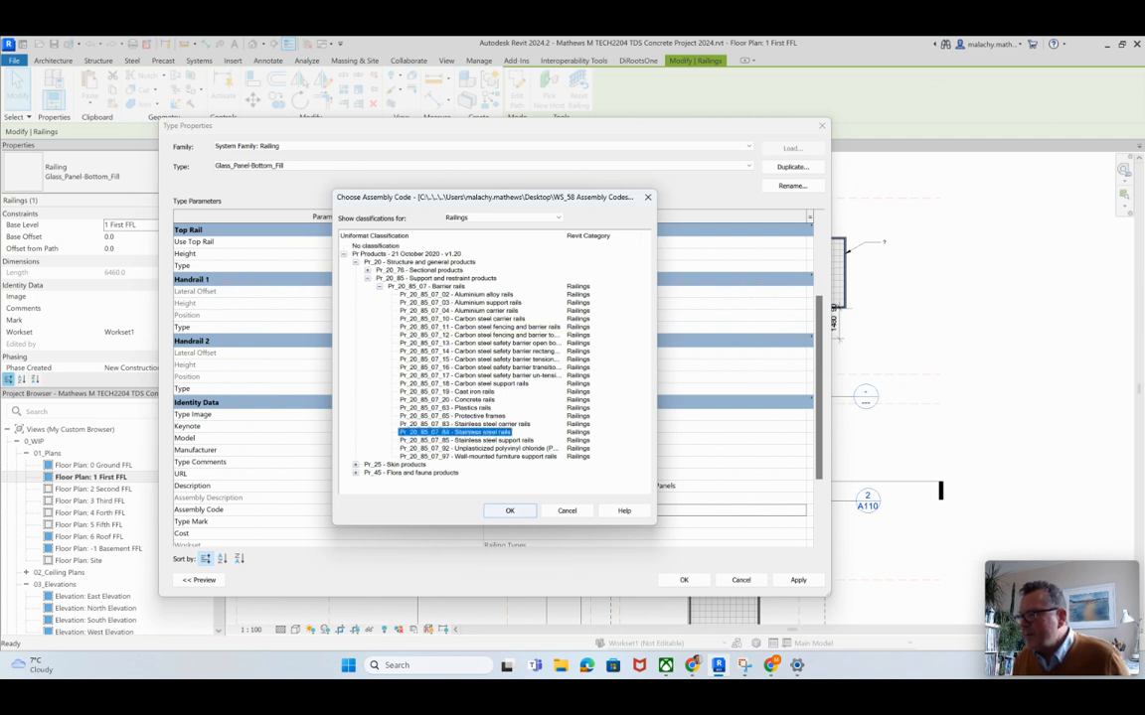
pyautogui.click(510, 511)
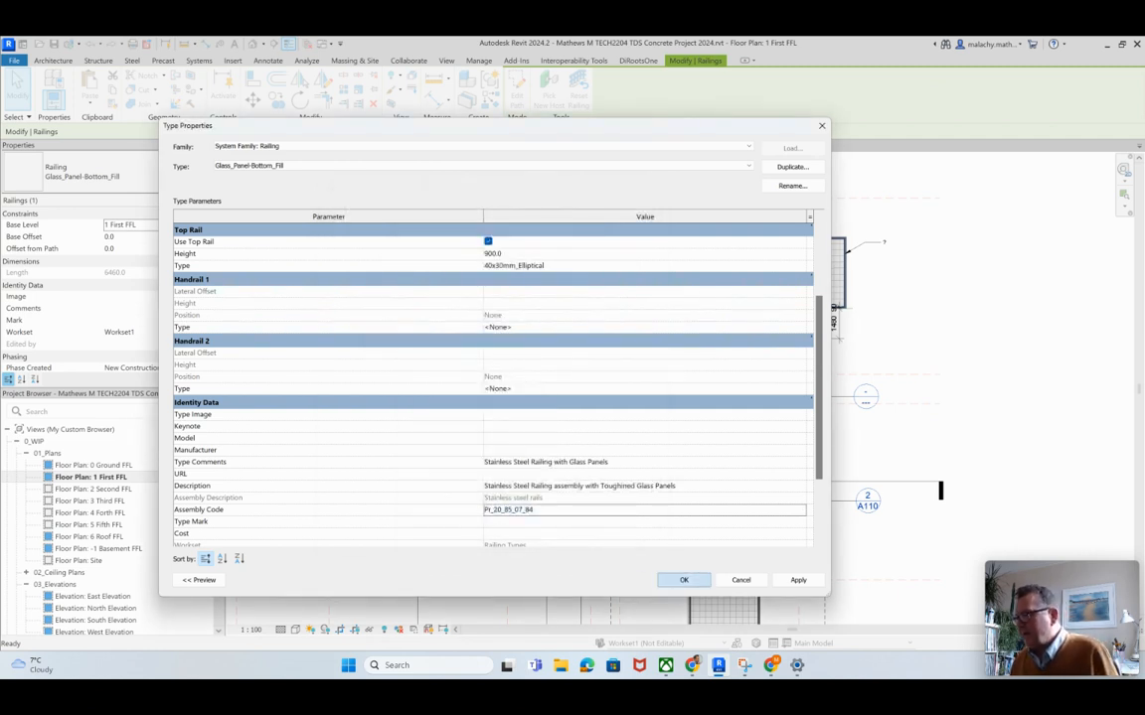
pyautogui.click(688, 580)
pyautogui.click(691, 573)
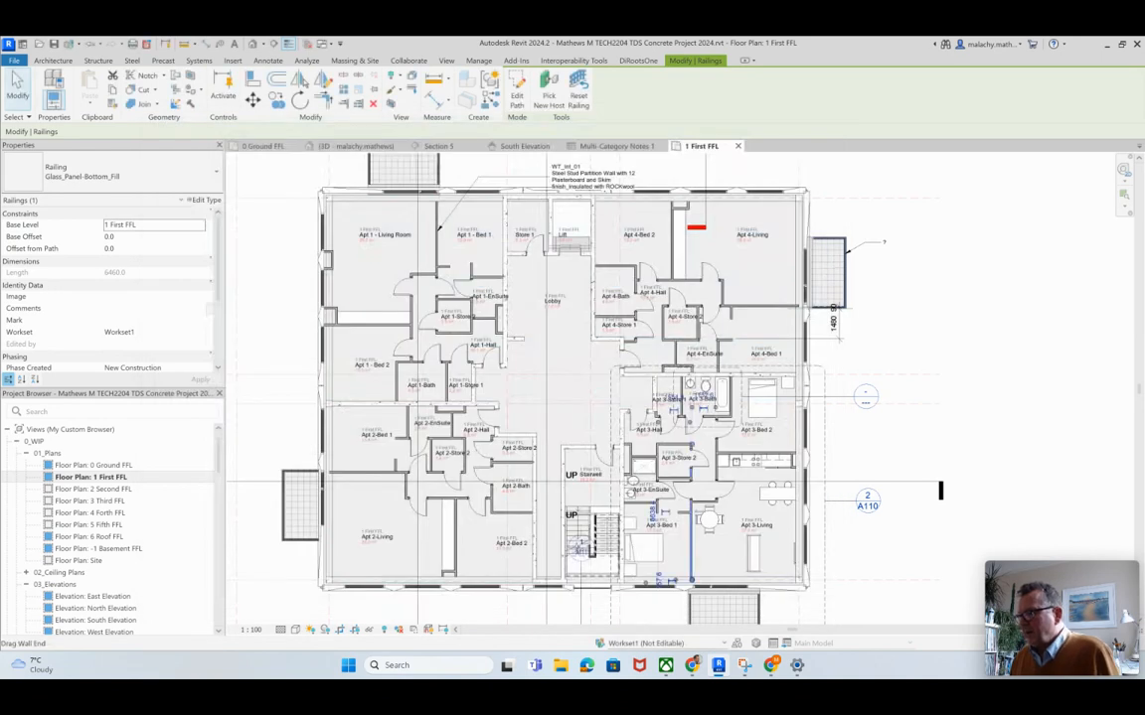
pyautogui.press('Escape')
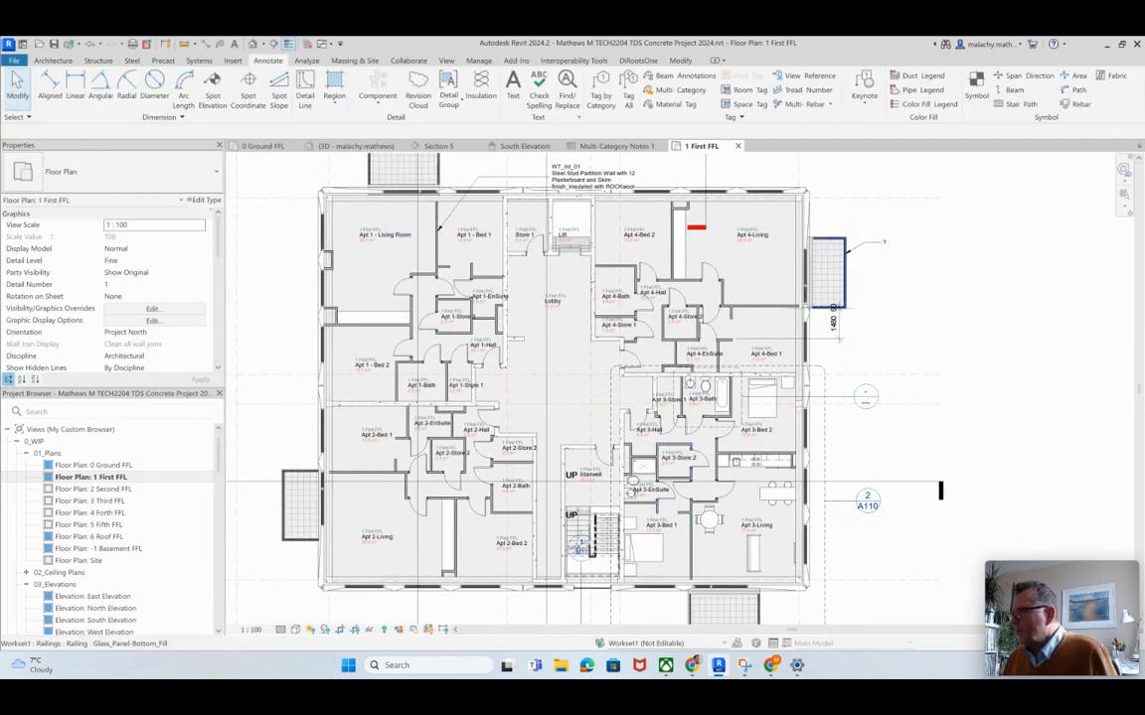
# Step: Skip synchronizing with central and place a multi-category tag with a leader on the east balcony's railing, with its text outside the building
pyautogui.scroll(3, 851, 256)
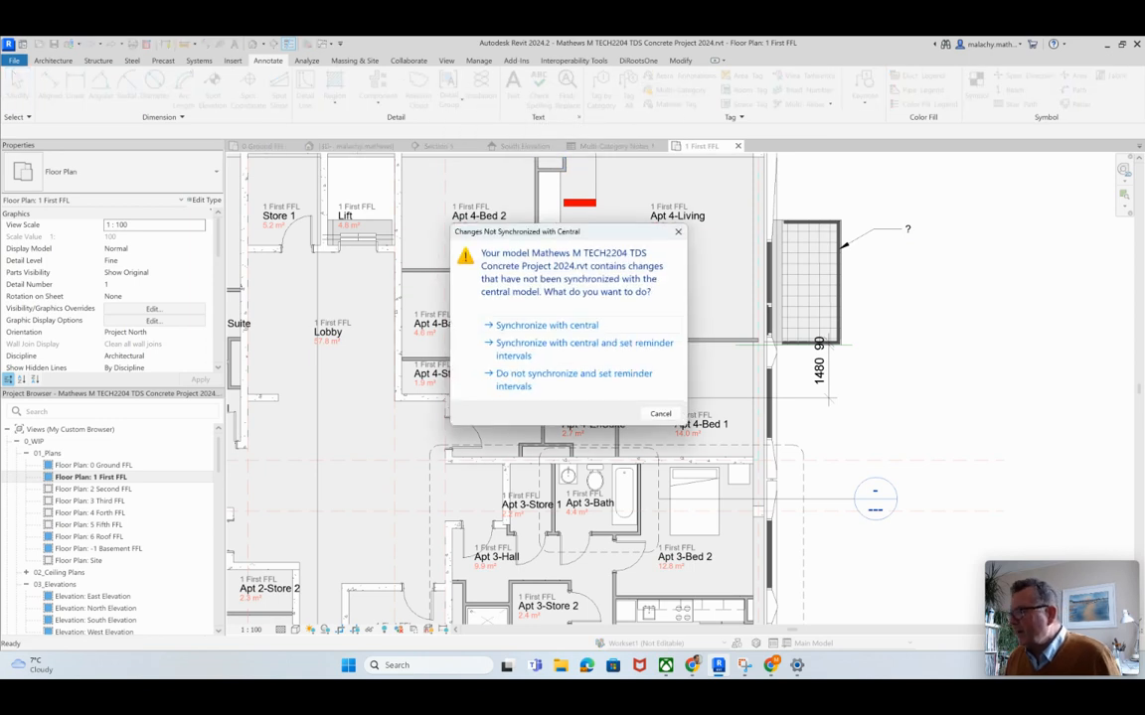
pyautogui.click(575, 374)
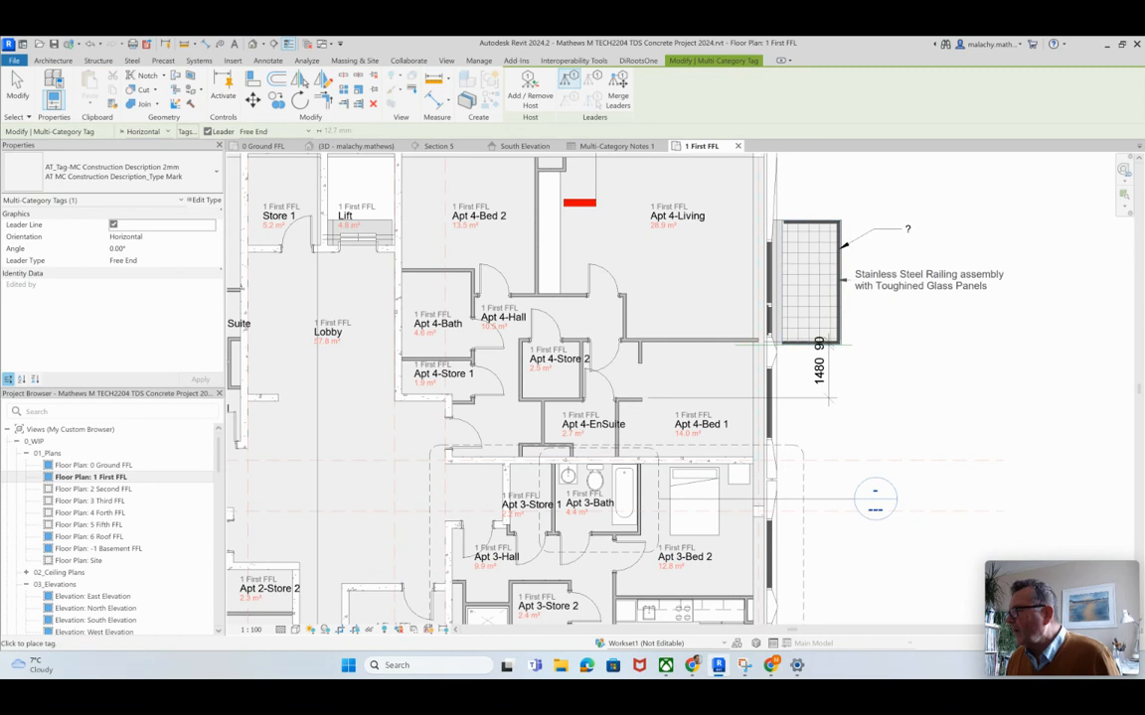
pyautogui.click(875, 279)
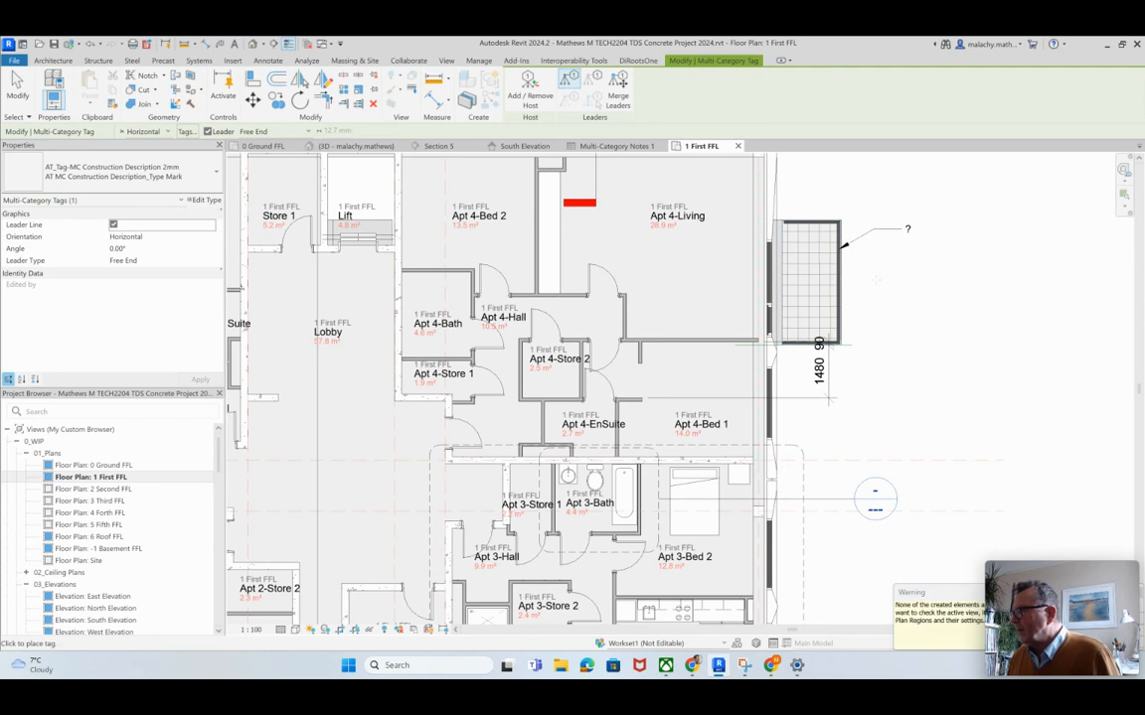
pyautogui.press('Escape')
pyautogui.press('Escape')
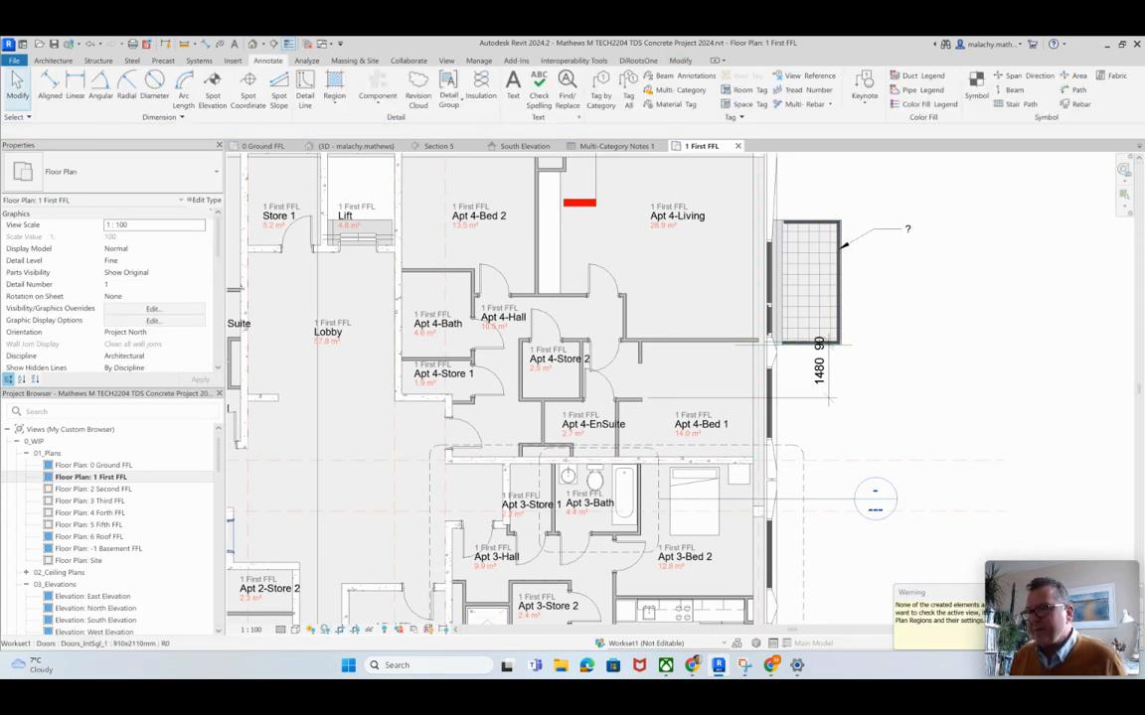
# Step: Show the plan's crop region and extend its annotation crop outward on the east side, beyond the balcony tag texts
pyautogui.scroll(-4, 110, 288)
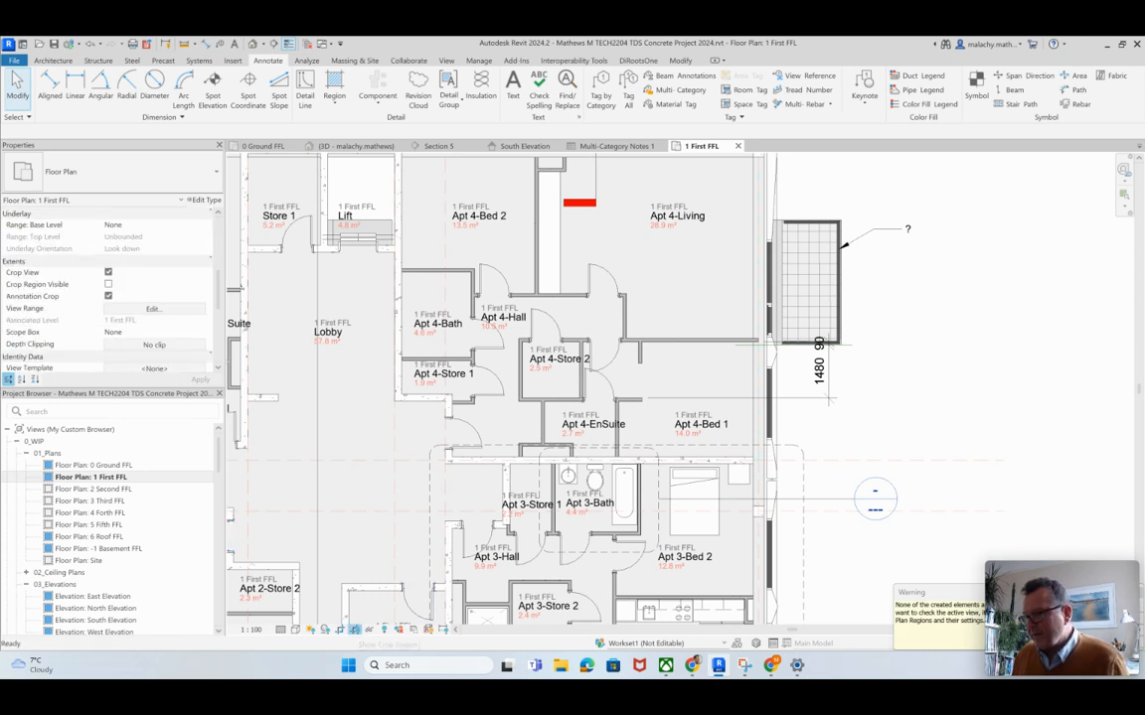
pyautogui.click(384, 630)
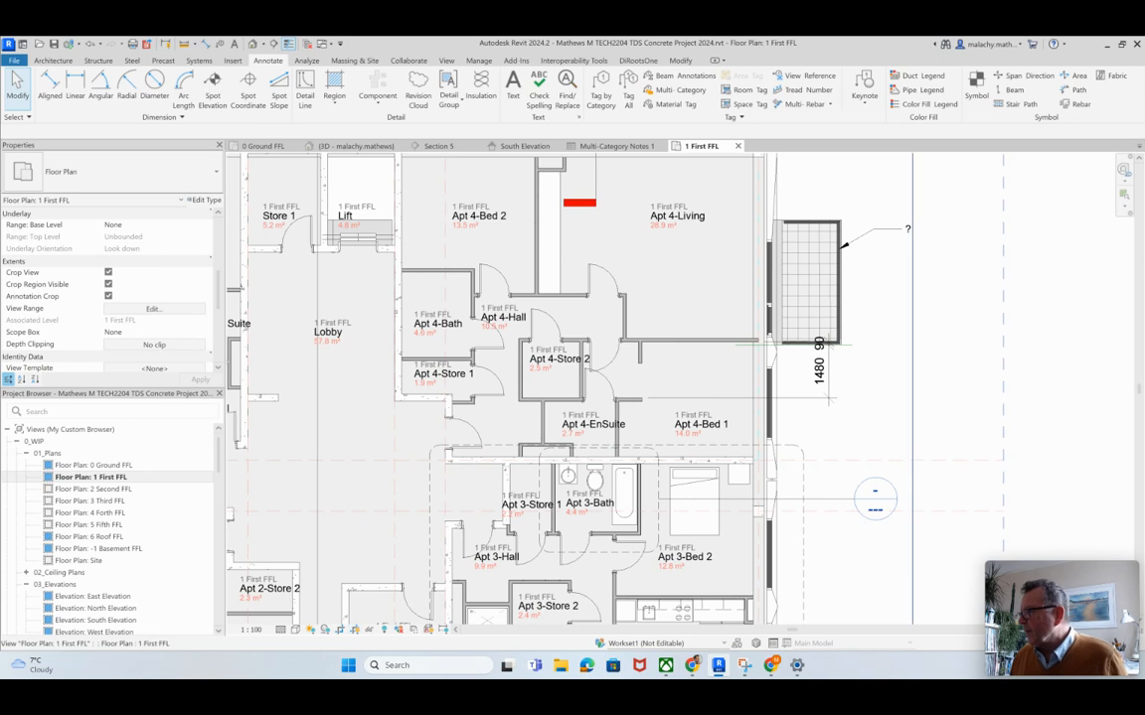
pyautogui.click(912, 377)
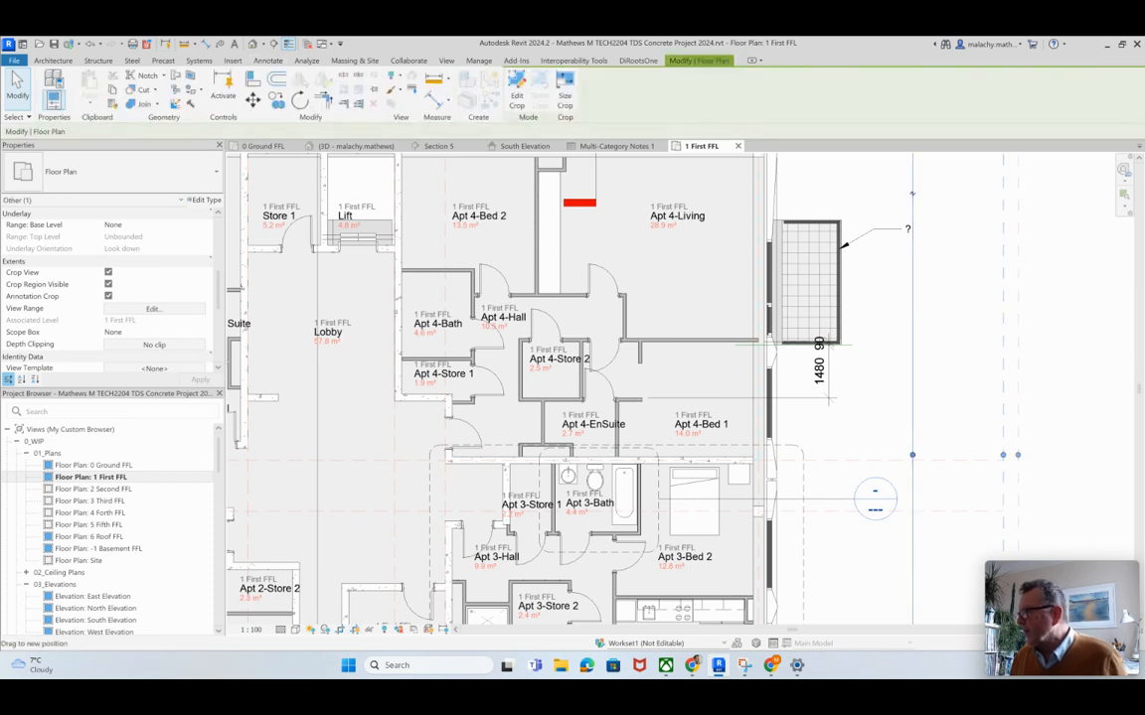
pyautogui.moveTo(1002, 456); pyautogui.dragTo(1068, 455)
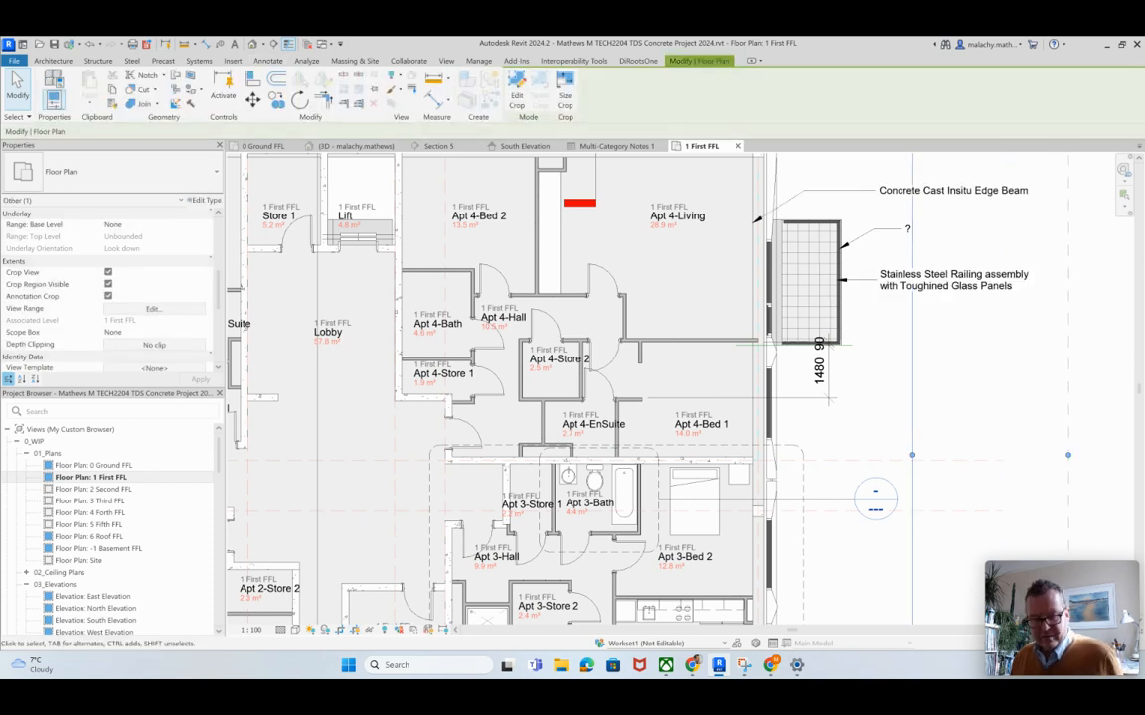
pyautogui.press('Escape')
pyautogui.scroll(-4, 931, 397)
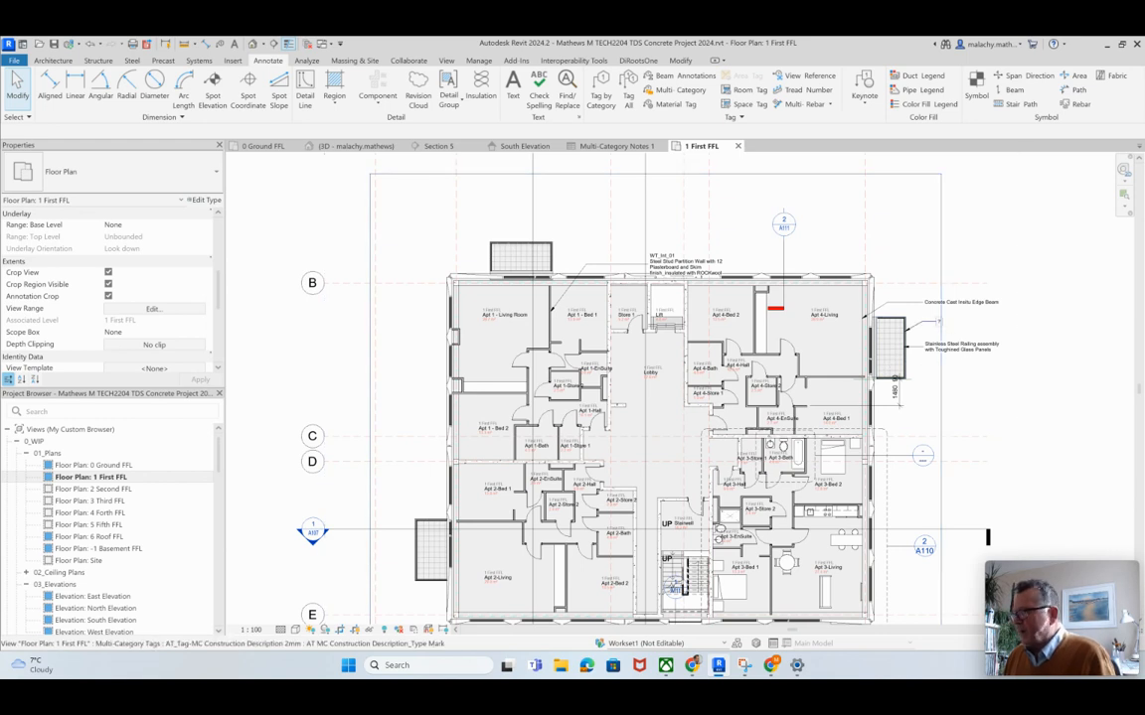
# Step: In the Multi-Category Notes 1 schedule, set the type mark of the Doors_IntSgl_1 910x2110mm internal single doors to DT_01
pyautogui.click(616, 146)
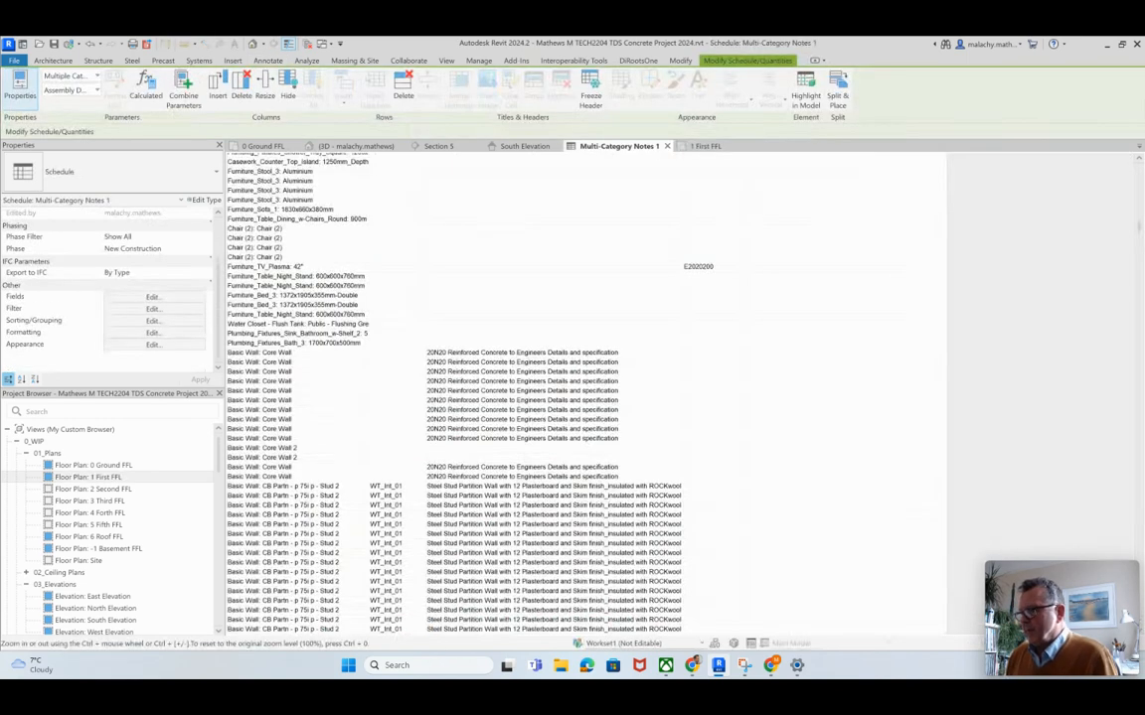
pyautogui.scroll(-10, 557, 398)
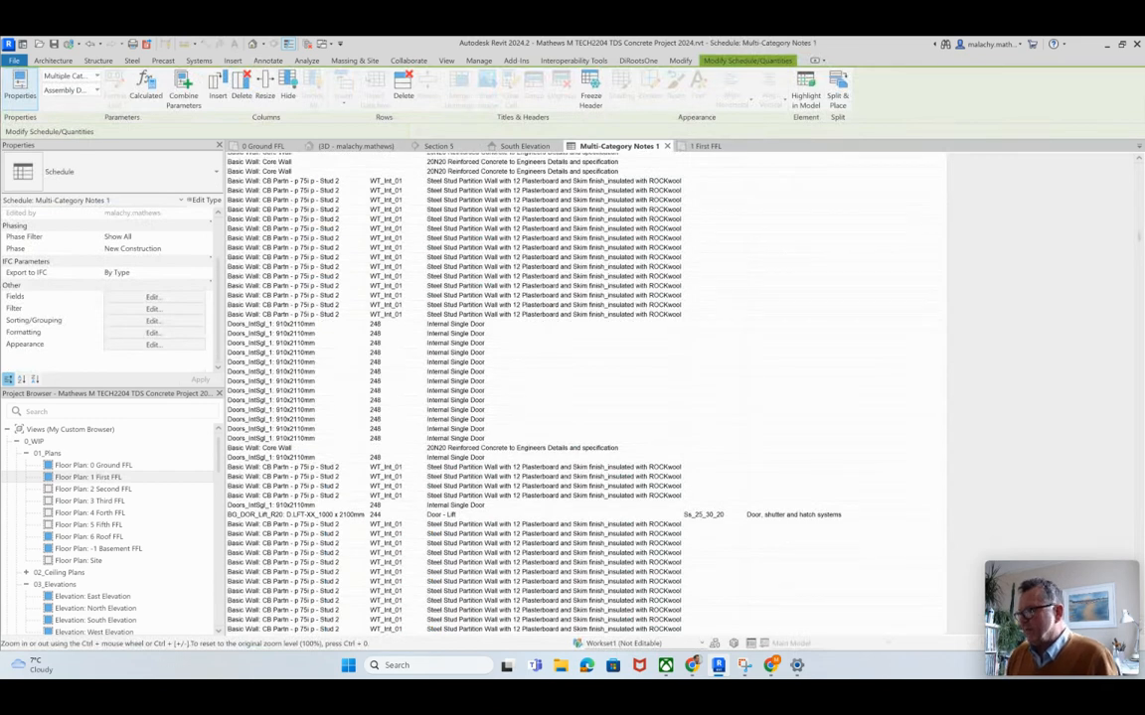
pyautogui.scroll(15, 556, 398)
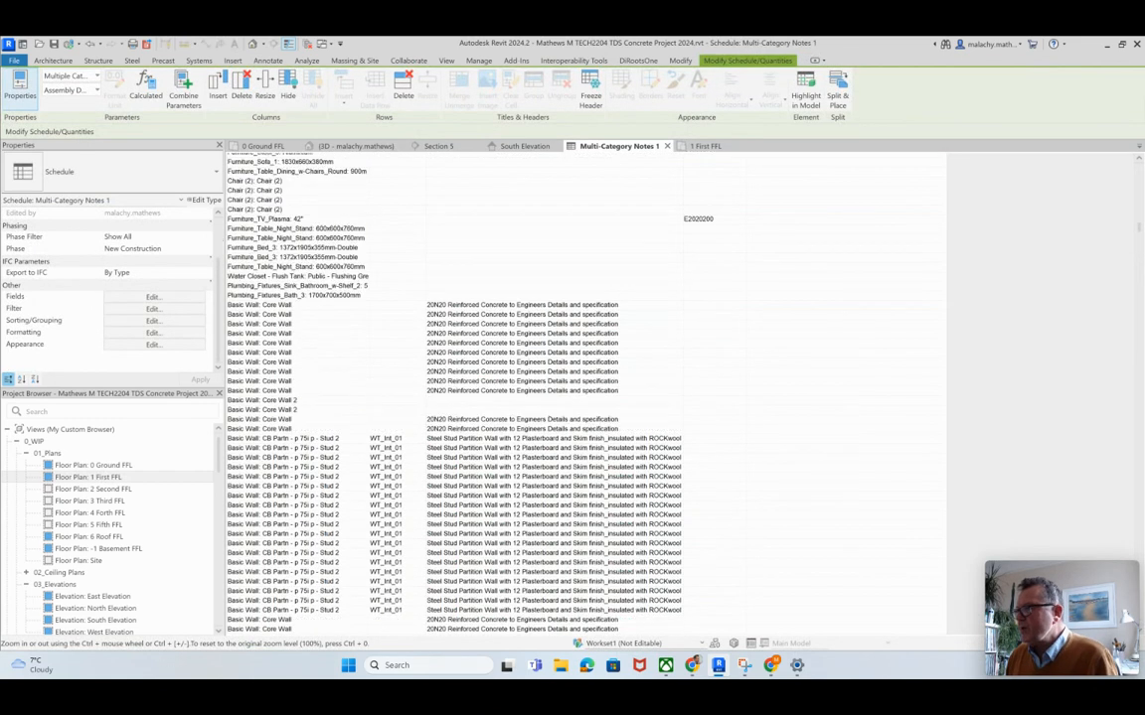
pyautogui.scroll(6, 556, 398)
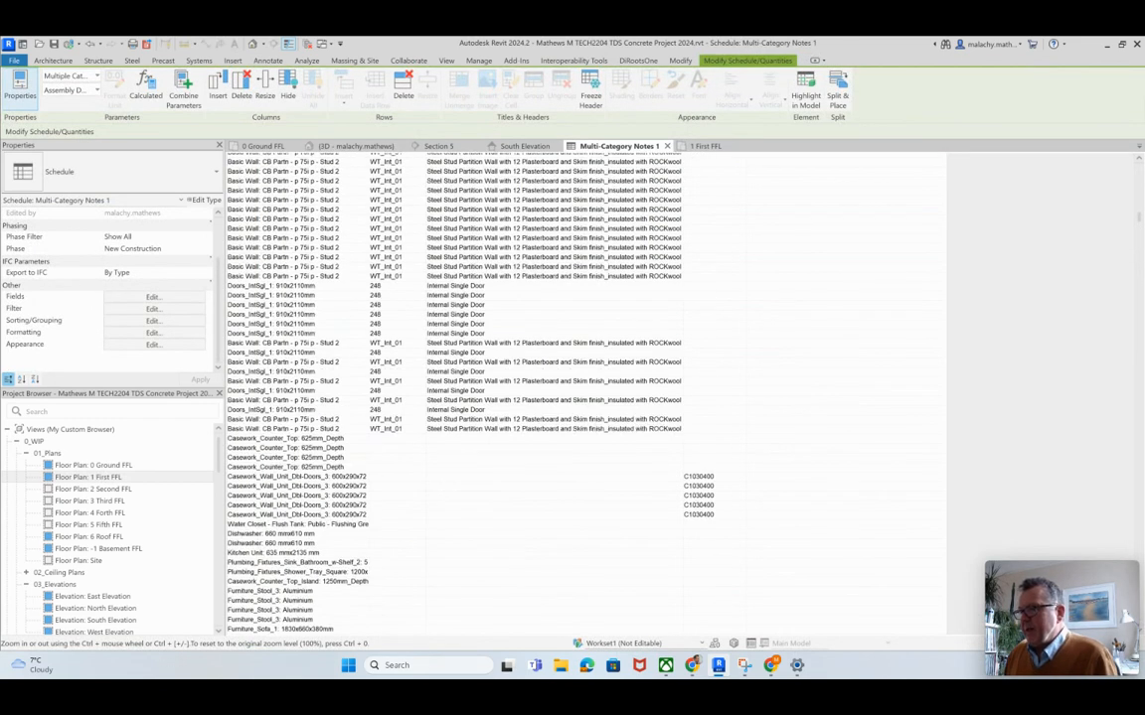
pyautogui.scroll(15, 556, 398)
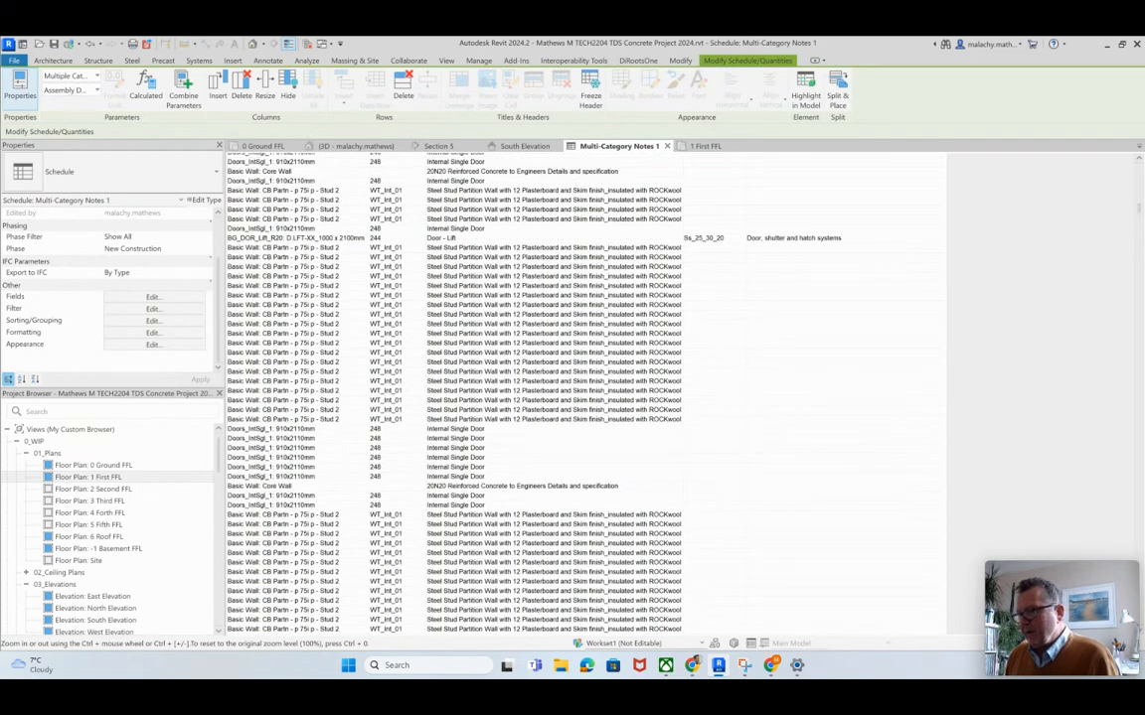
pyautogui.click(390, 430)
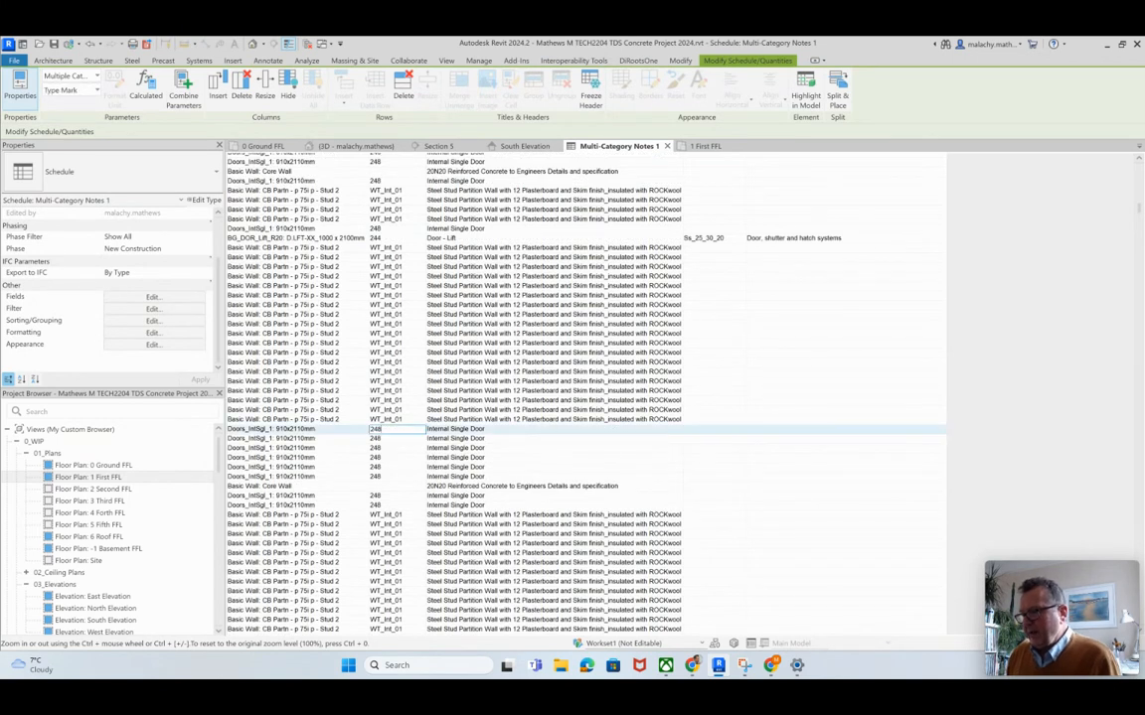
pyautogui.doubleClick(377, 429)
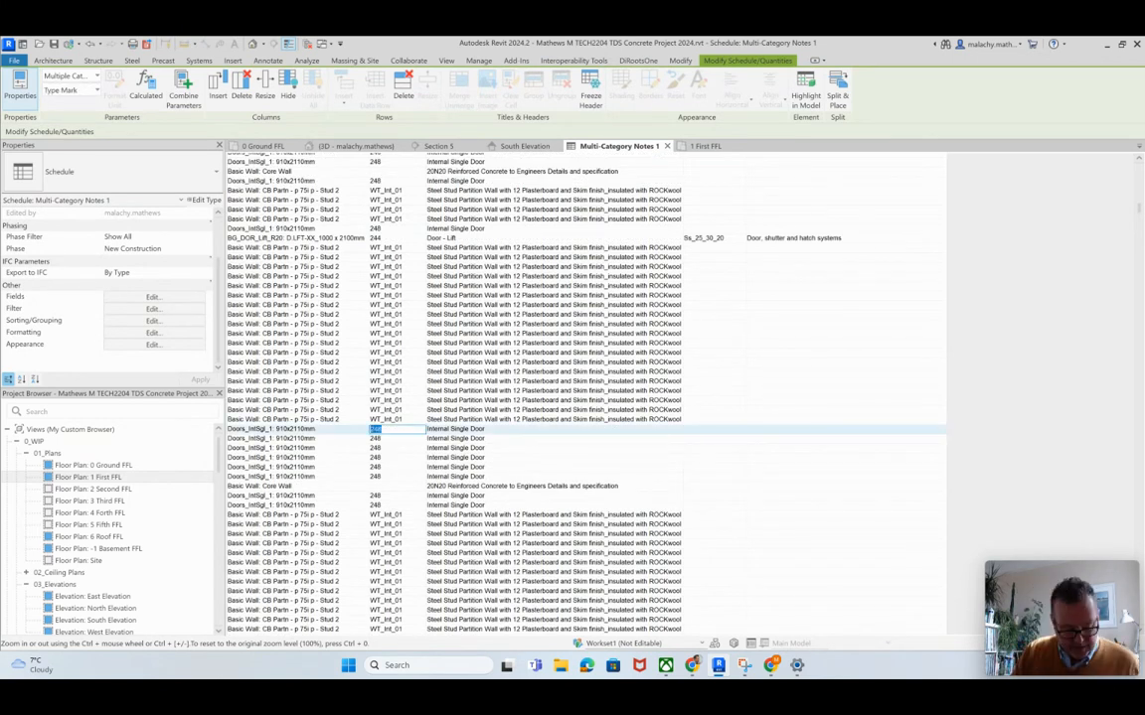
pyautogui.write('DT_')
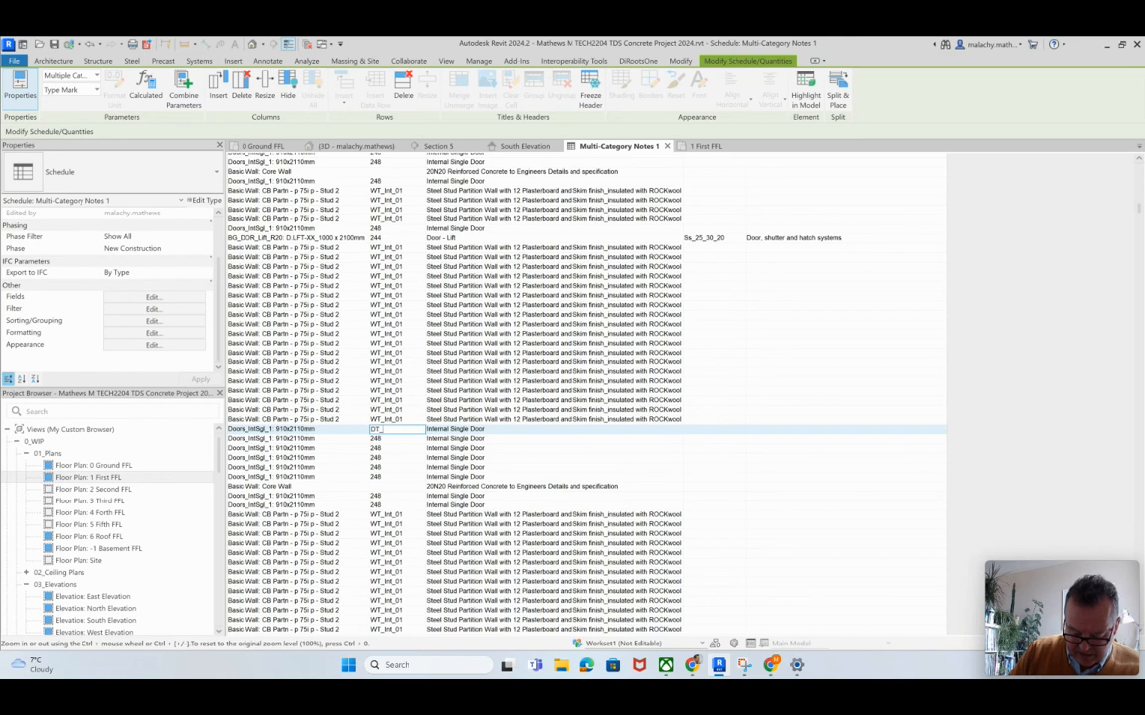
pyautogui.write('01')
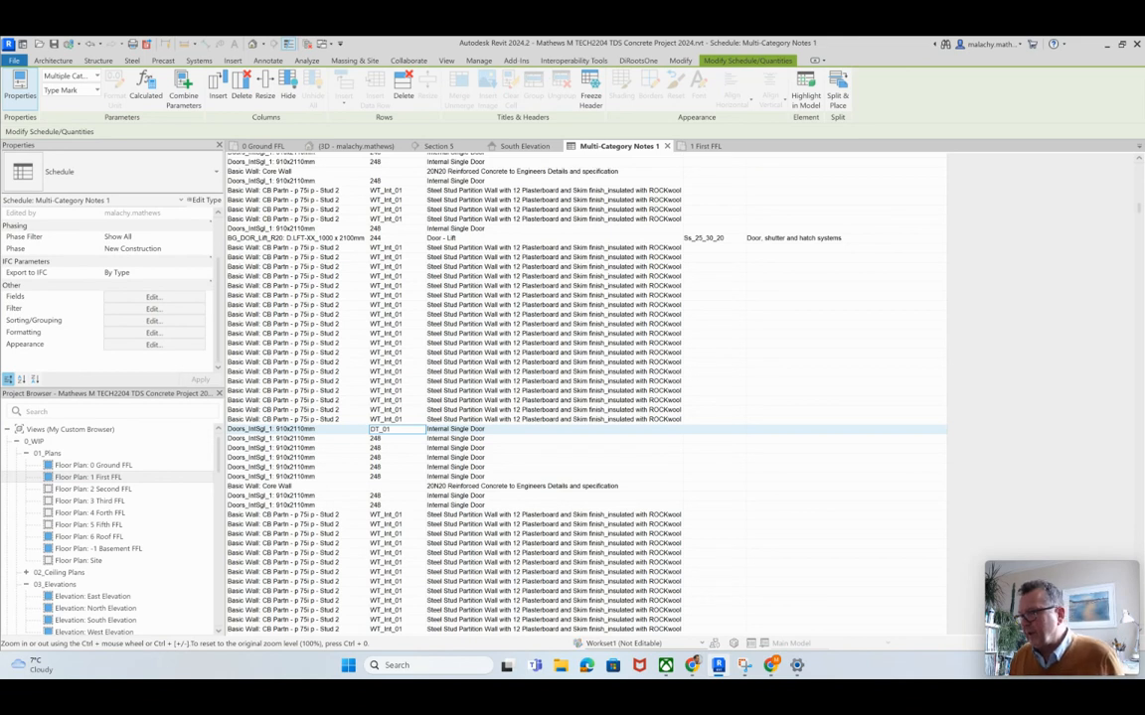
pyautogui.press('Return')
pyautogui.press('Return')
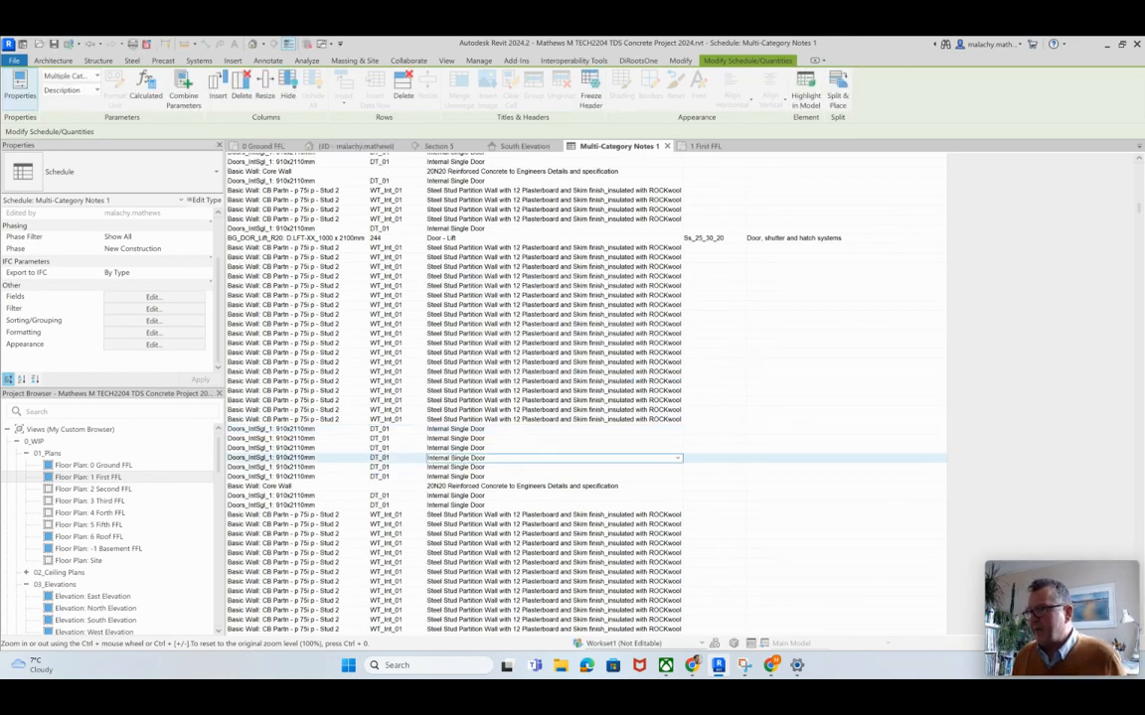
pyautogui.scroll(6, 586, 398)
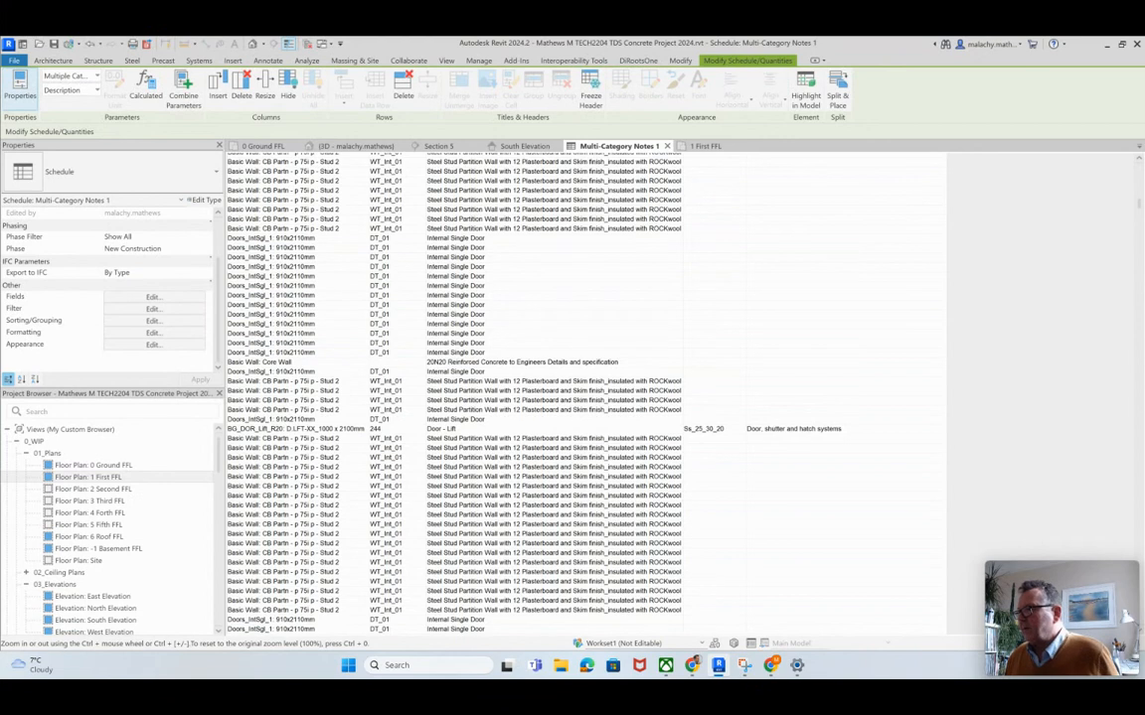
pyautogui.scroll(7, 587, 398)
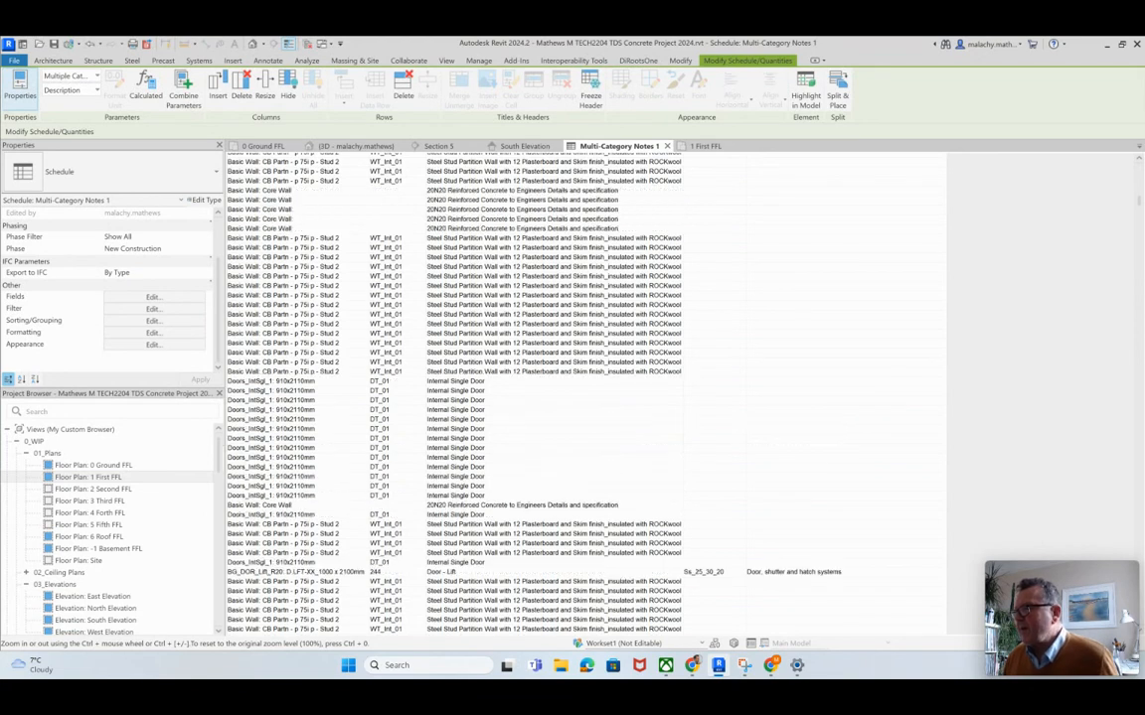
pyautogui.click(263, 146)
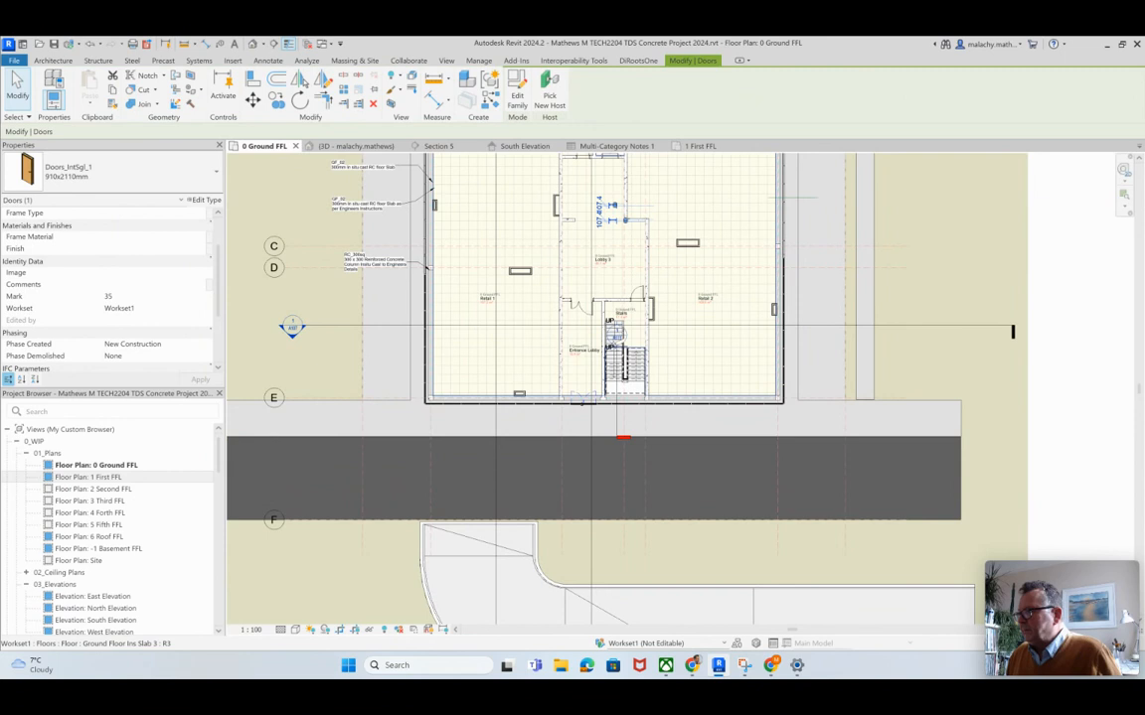
pyautogui.scroll(5, 695, 350)
pyautogui.scroll(-5, 696, 350)
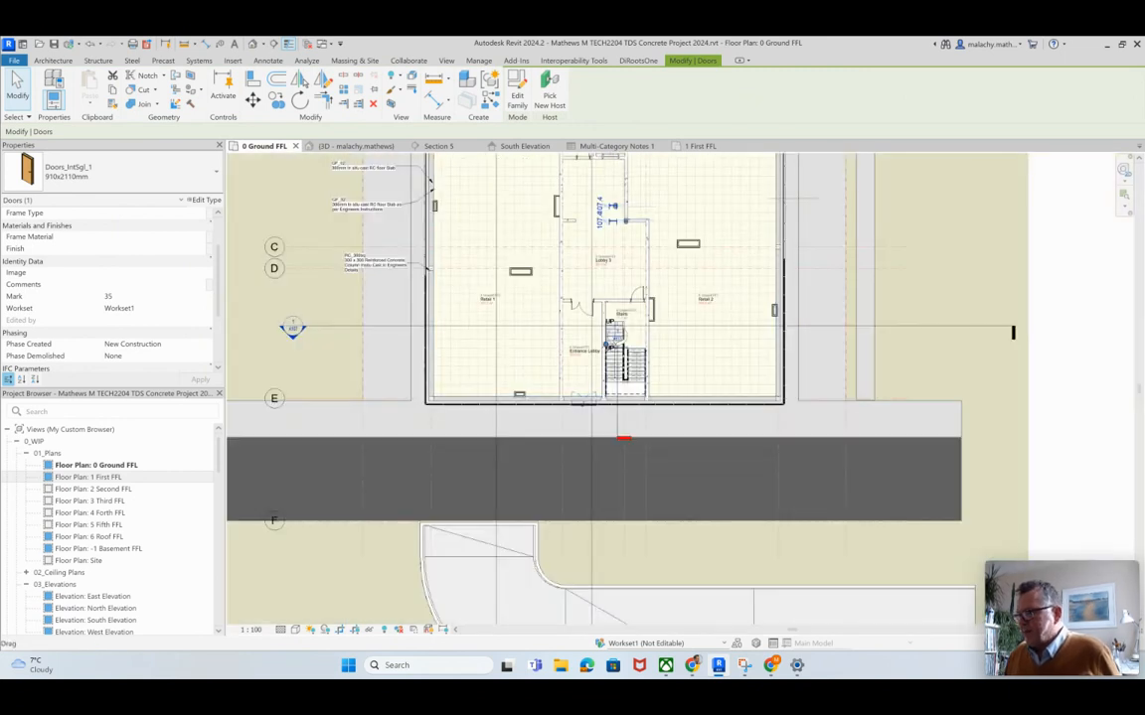
# Step: In Section 5, tag the basement slab with an AT MC Construction Description_Type Mark multi-category tag, placing its leadered text below the slab
pyautogui.click(439, 146)
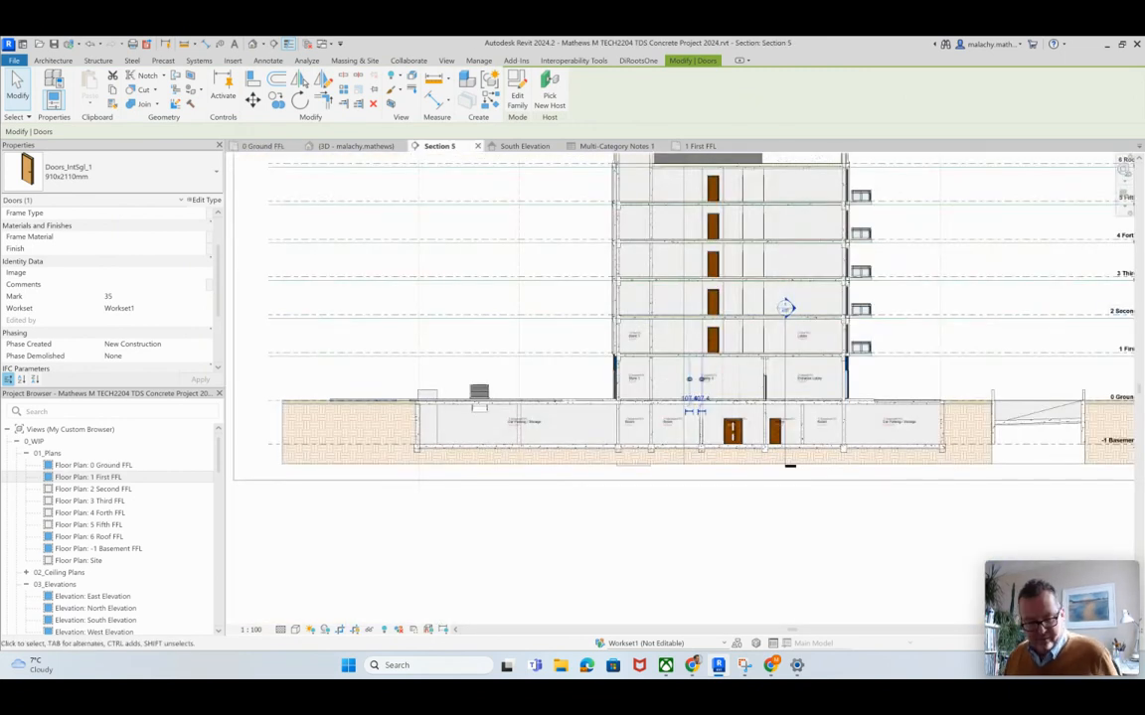
pyautogui.press('Escape')
pyautogui.click(677, 90)
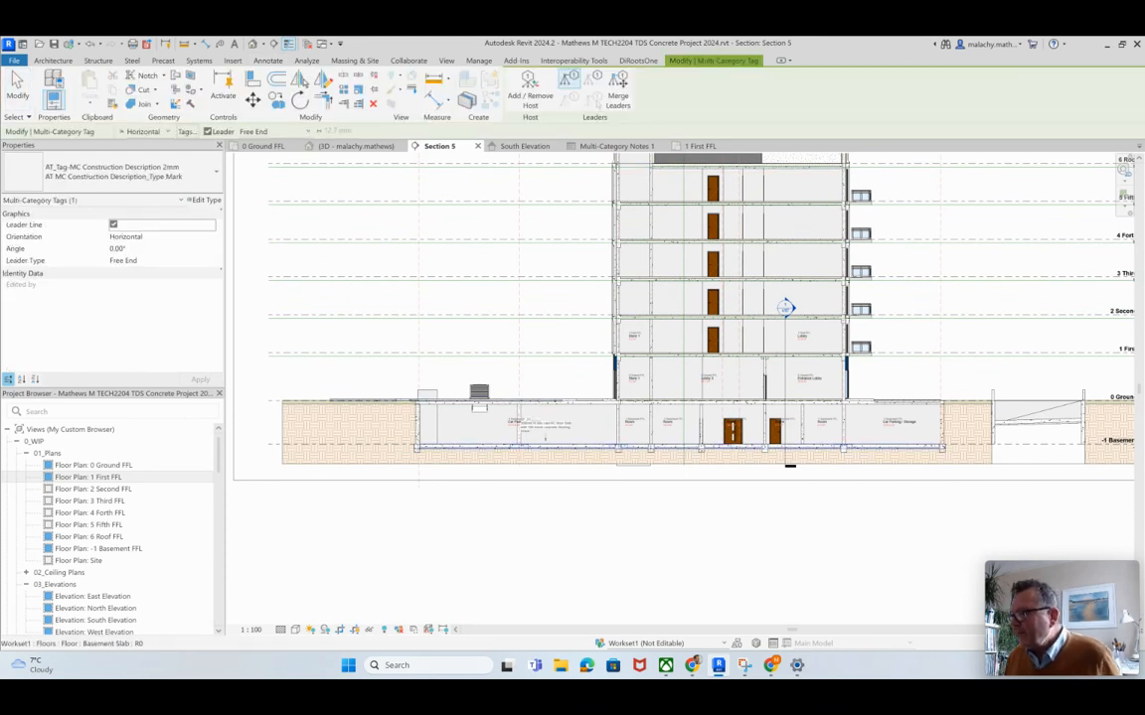
pyautogui.click(559, 465)
pyautogui.click(612, 467)
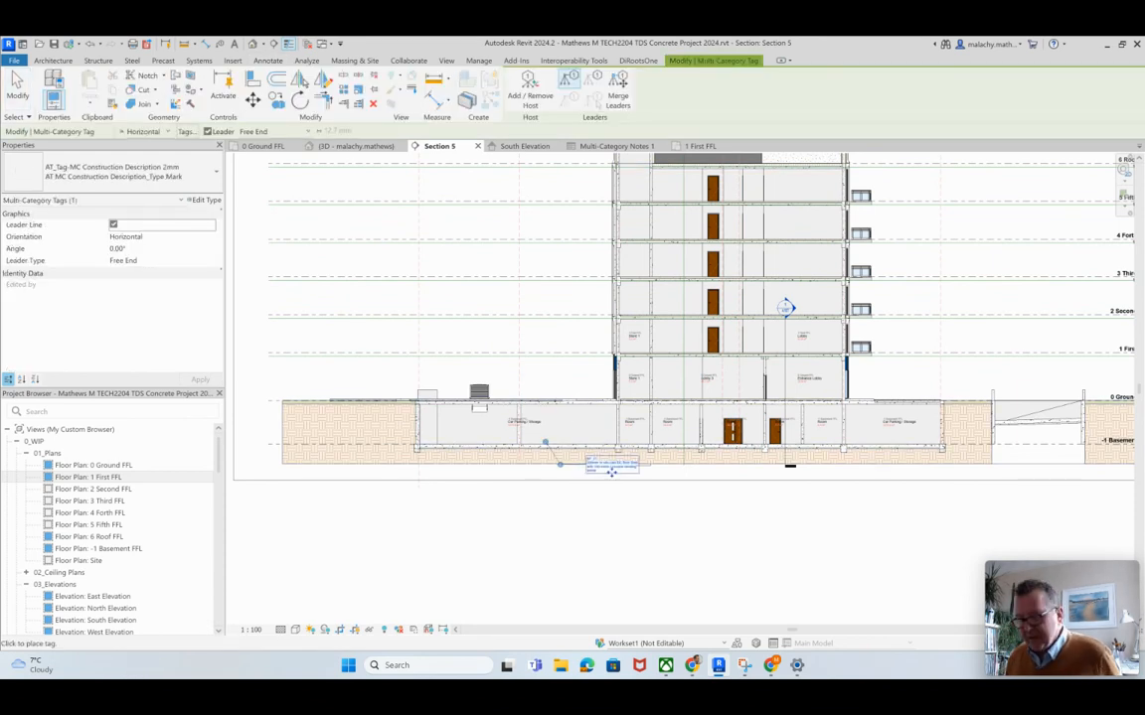
pyautogui.press('Escape')
pyautogui.press('Escape')
# Step: In the South Elevation, tag the fifth-floor west balcony railing with an AT_MC Elevation Description multi-category tag, with leadered text outside the building
pyautogui.click(525, 146)
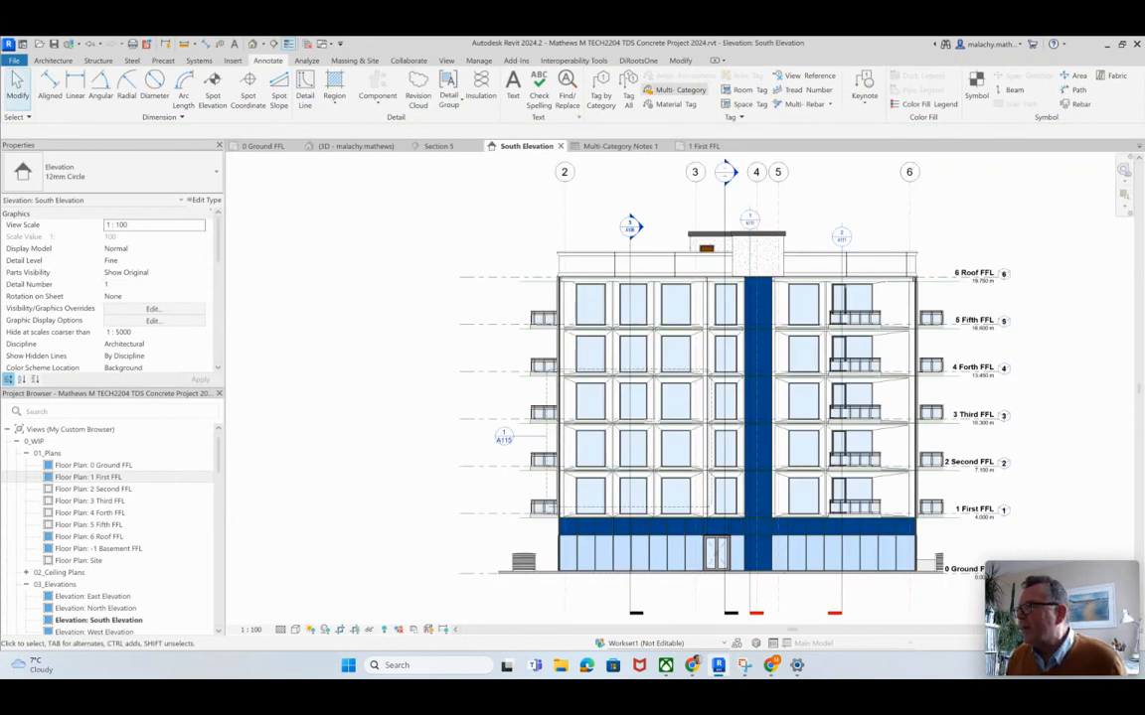
pyautogui.click(679, 90)
pyautogui.click(129, 173)
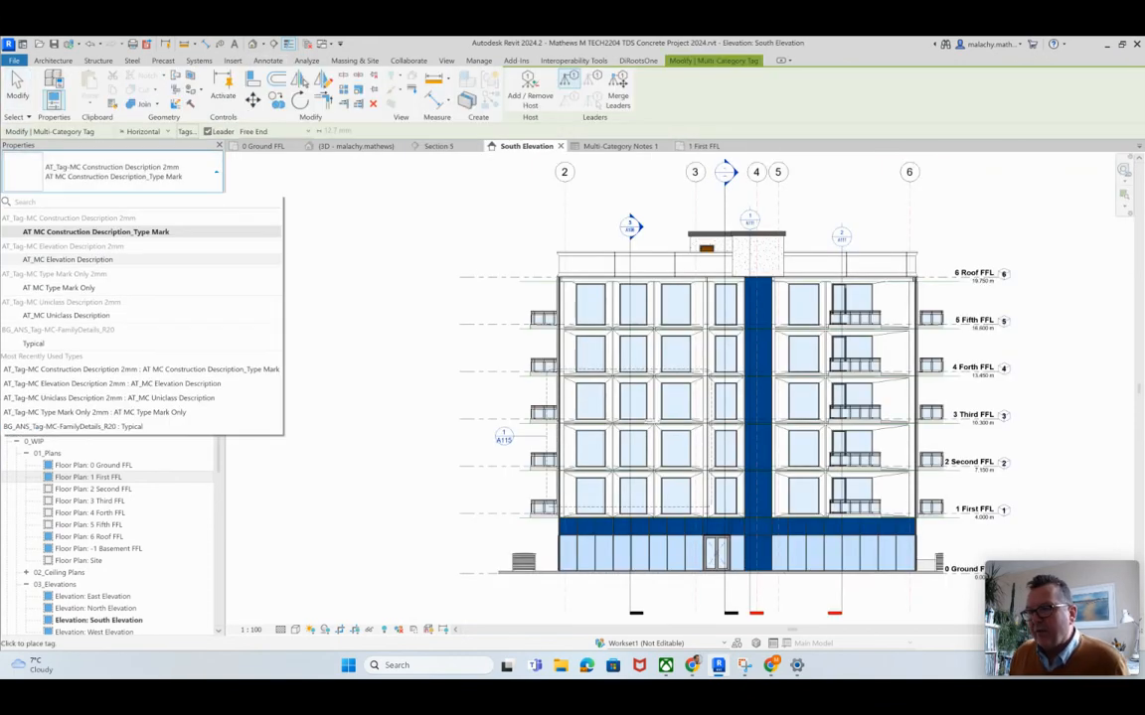
pyautogui.click(67, 259)
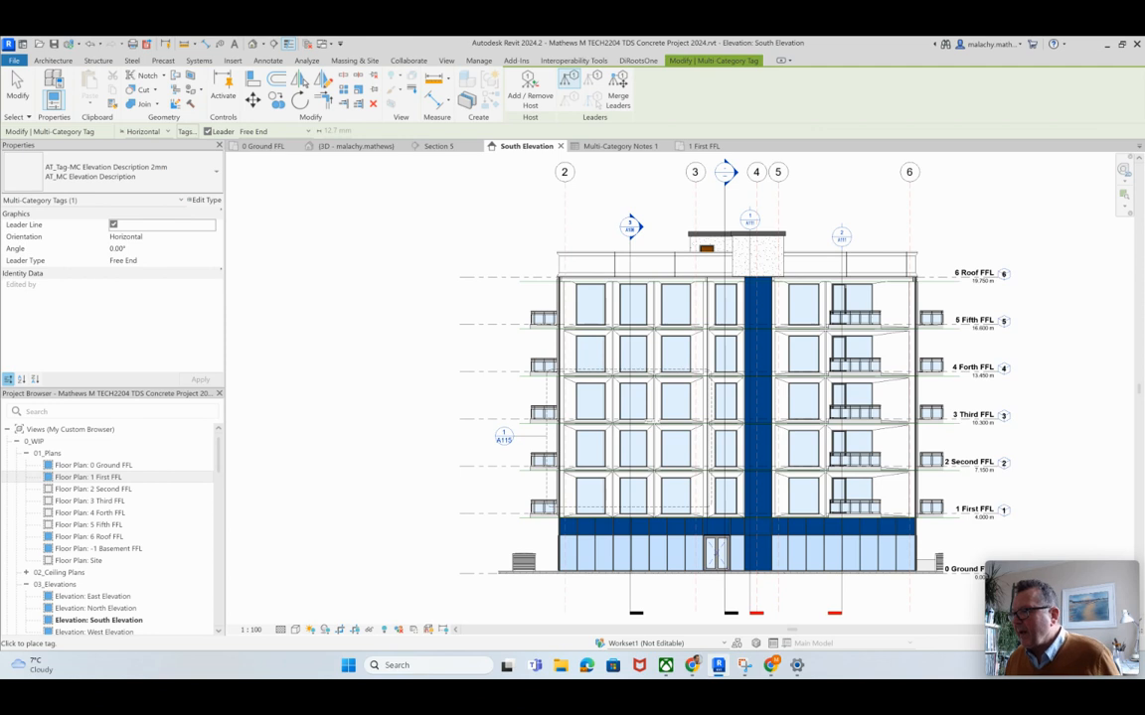
pyautogui.click(458, 303)
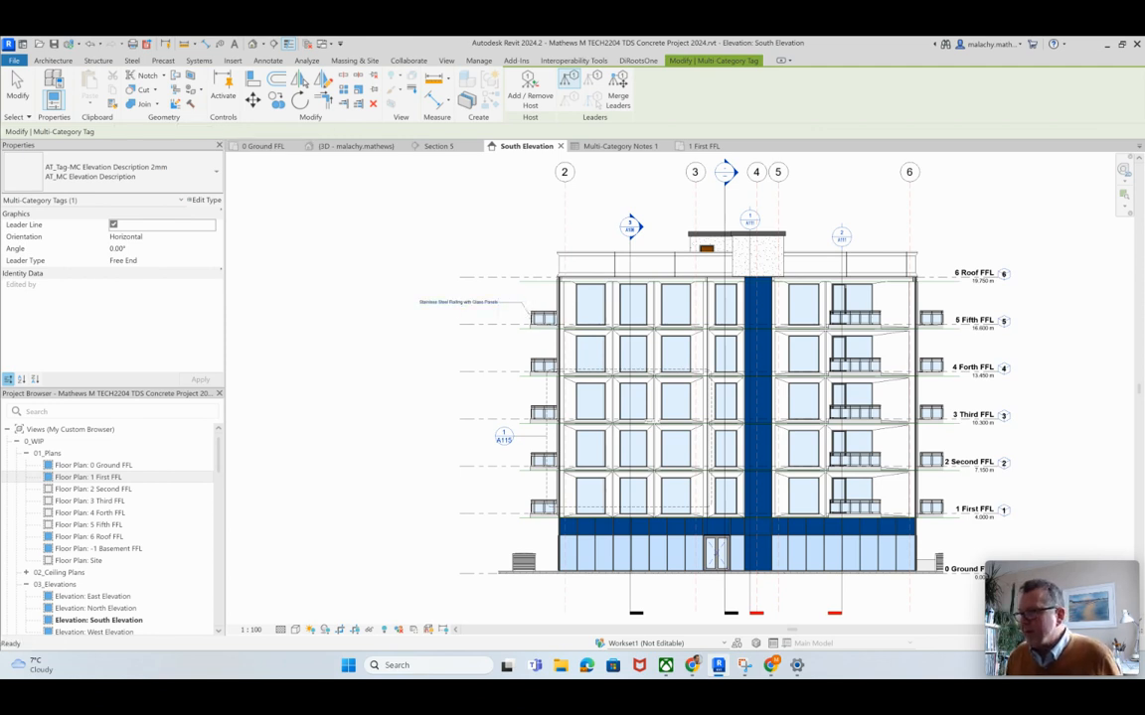
pyautogui.press('Escape')
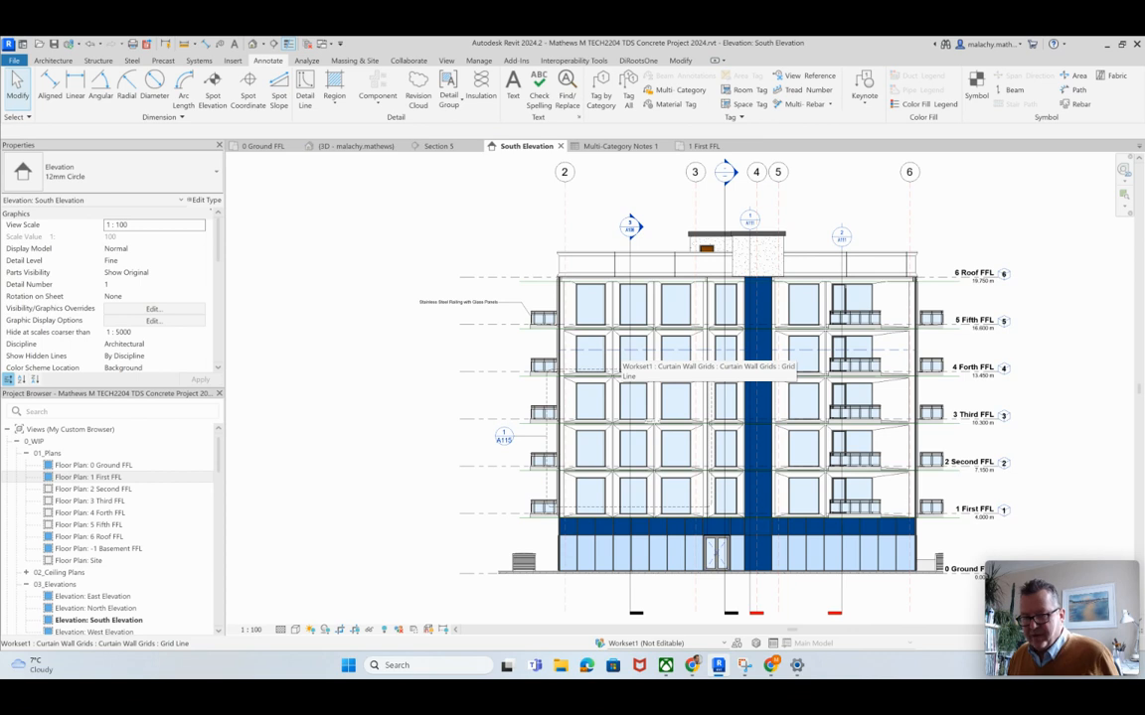